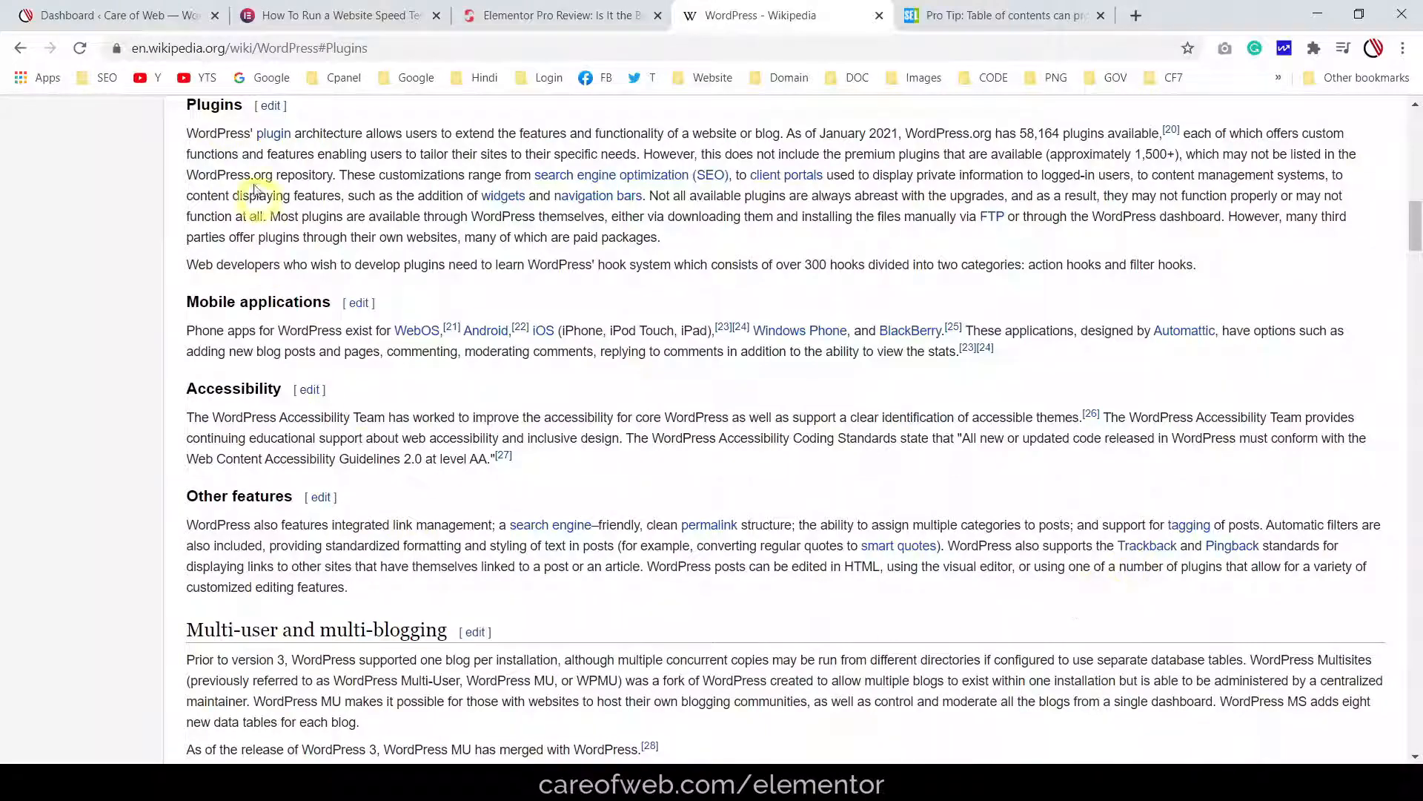
Review the contents list in Wikipedia's WordPress article and Search Engine Land's example of table-of-contents links in search results
{"action": "scroll", "coordinate": [1073, 464], "scroll_direction": "up", "scroll_amount": 4}
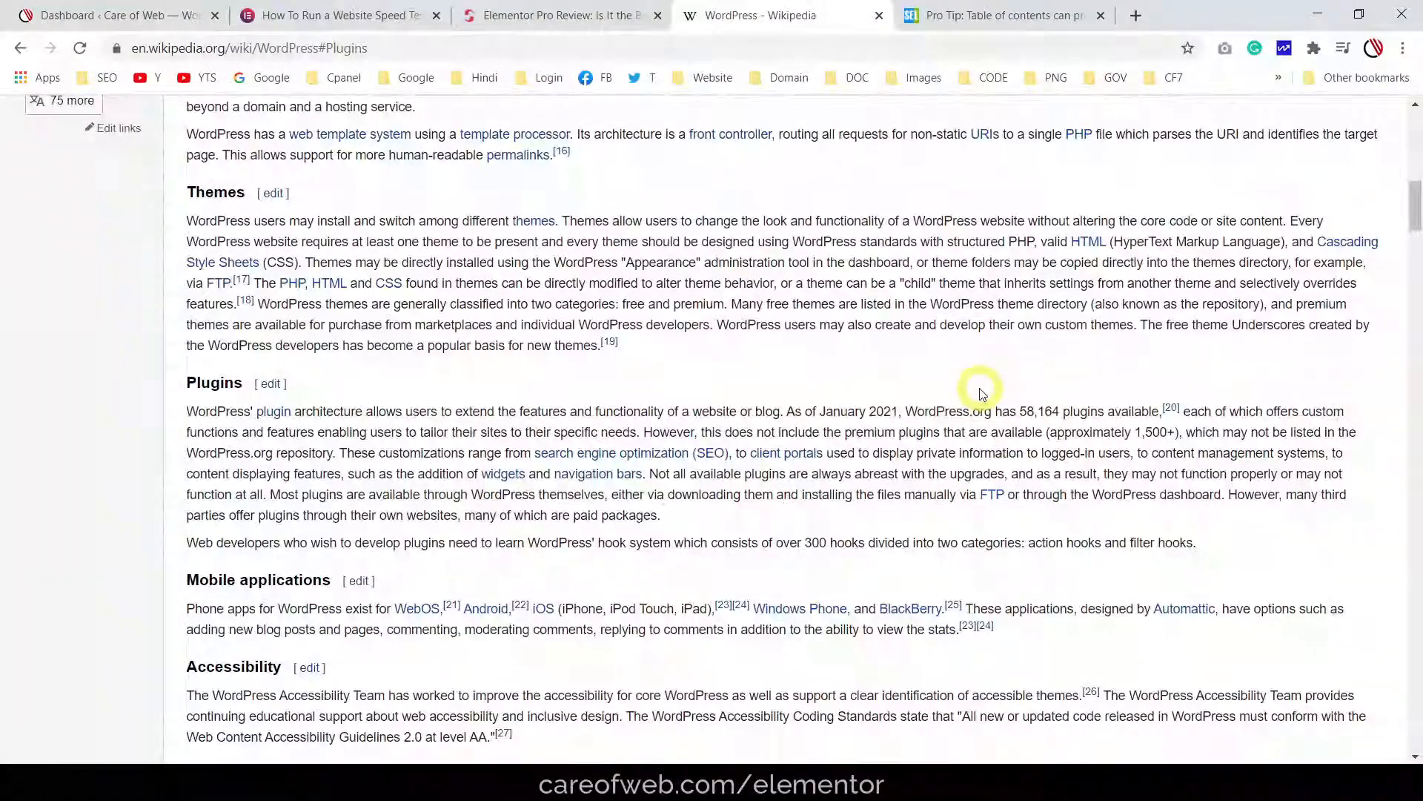
{"action": "scroll", "coordinate": [982, 393], "scroll_direction": "up", "scroll_amount": 8}
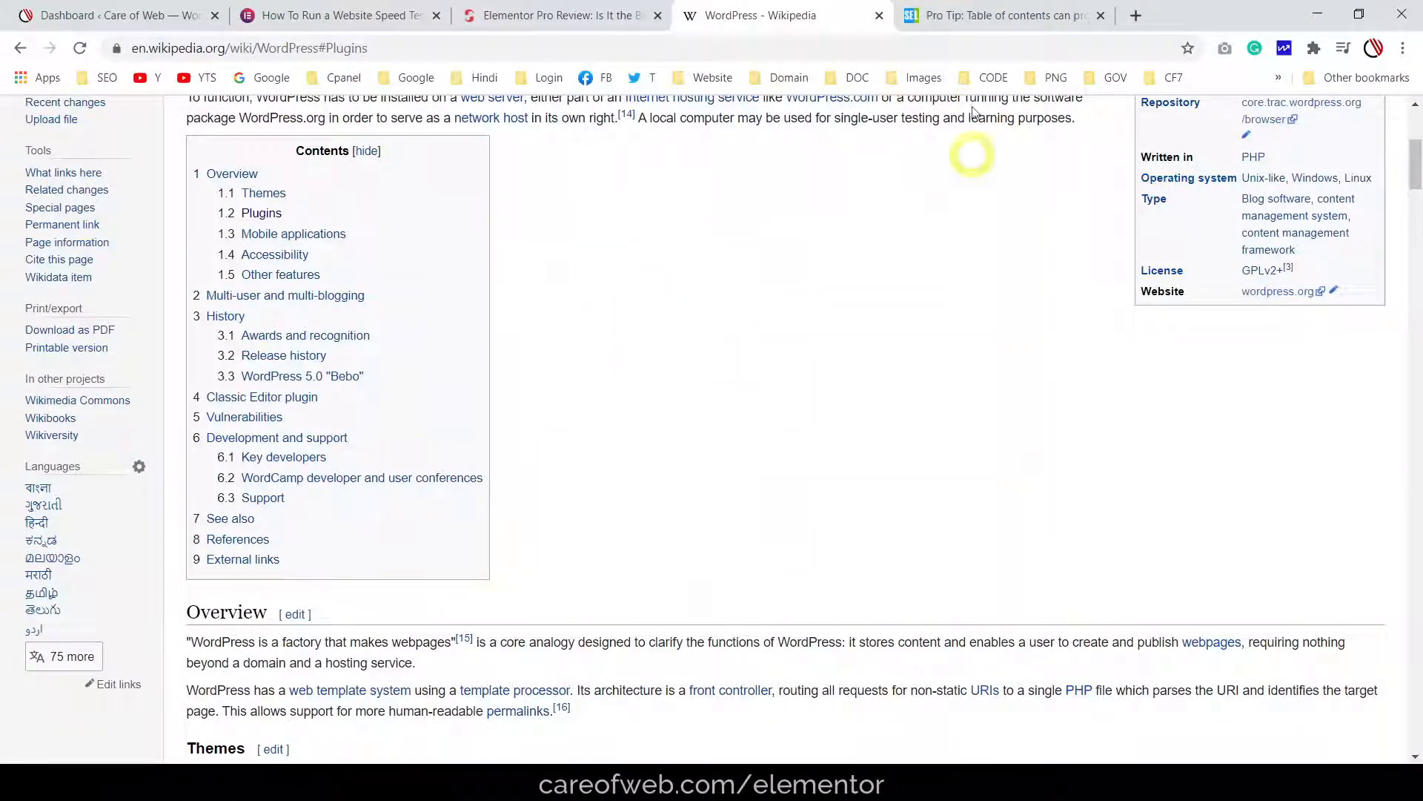
{"action": "left_click", "coordinate": [994, 15]}
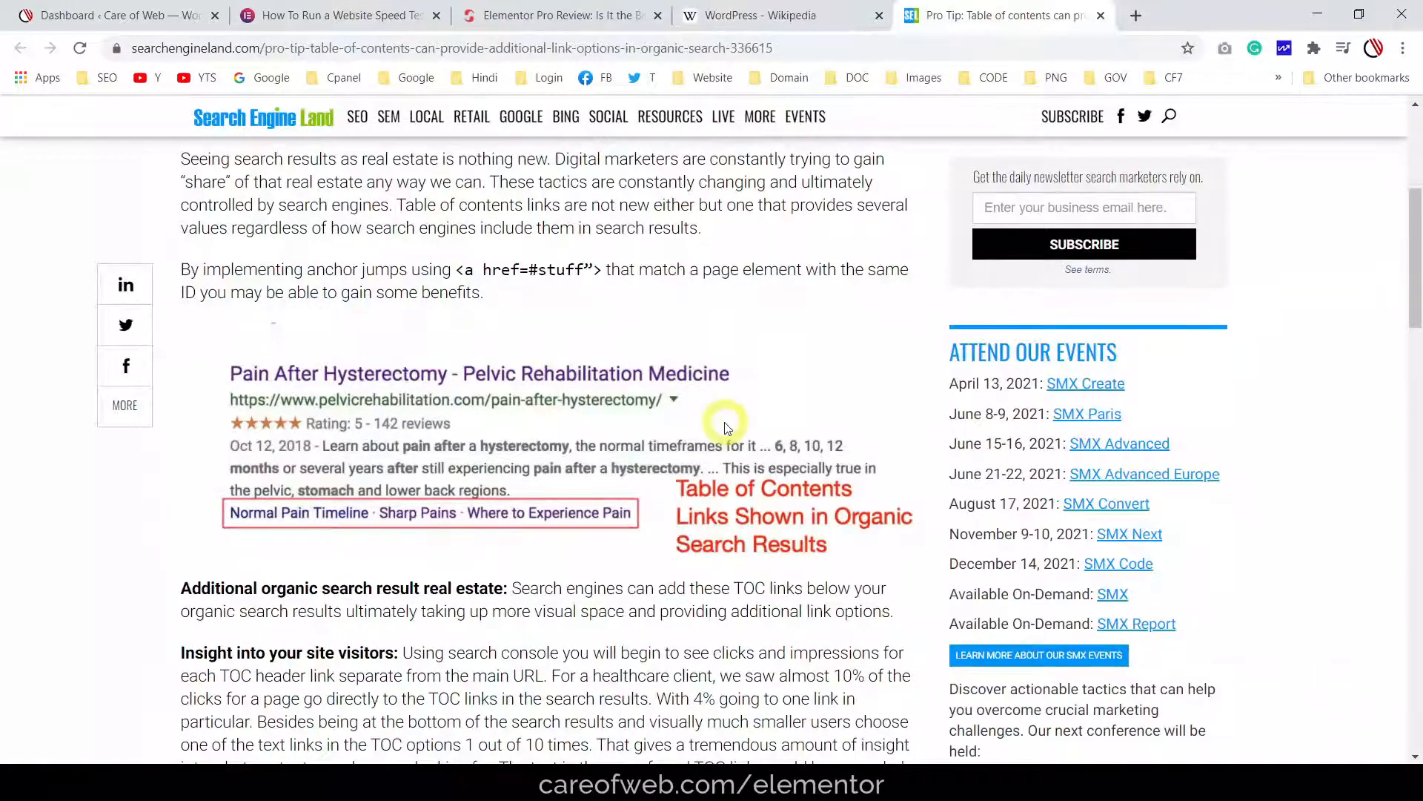
{"action": "scroll", "coordinate": [723, 427], "scroll_direction": "up", "scroll_amount": 3}
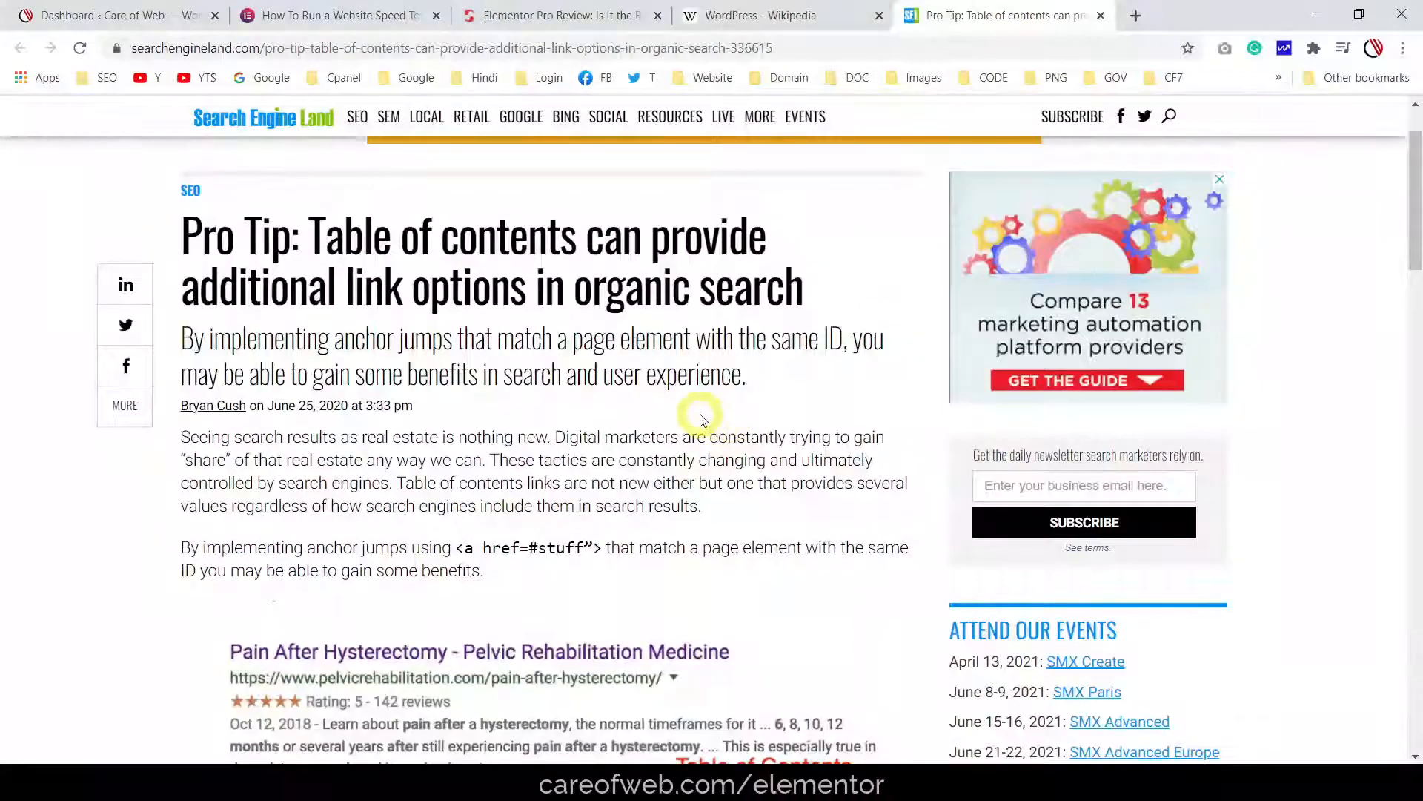
{"action": "scroll", "coordinate": [701, 417], "scroll_direction": "down", "scroll_amount": 3}
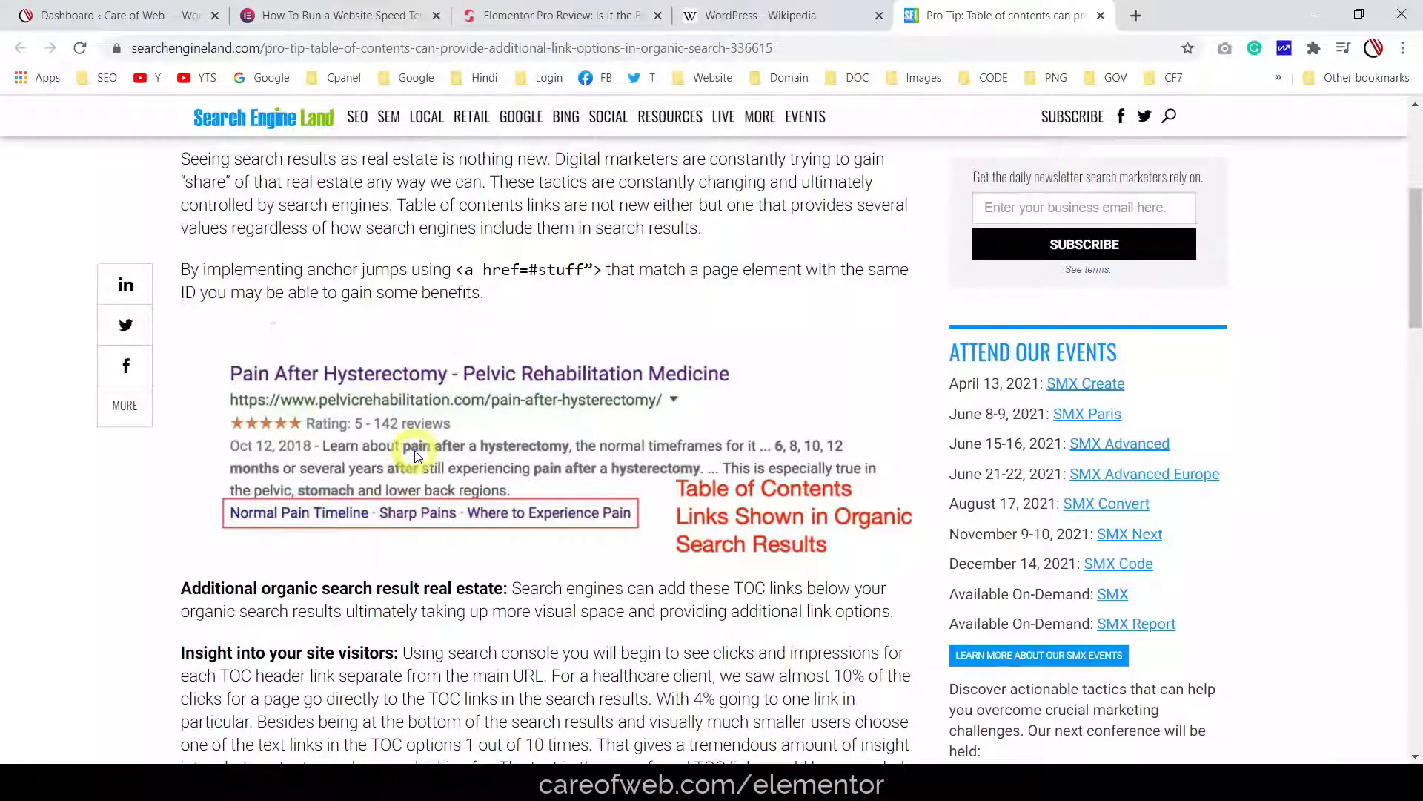
{"action": "scroll", "coordinate": [731, 422], "scroll_direction": "up", "scroll_amount": 1}
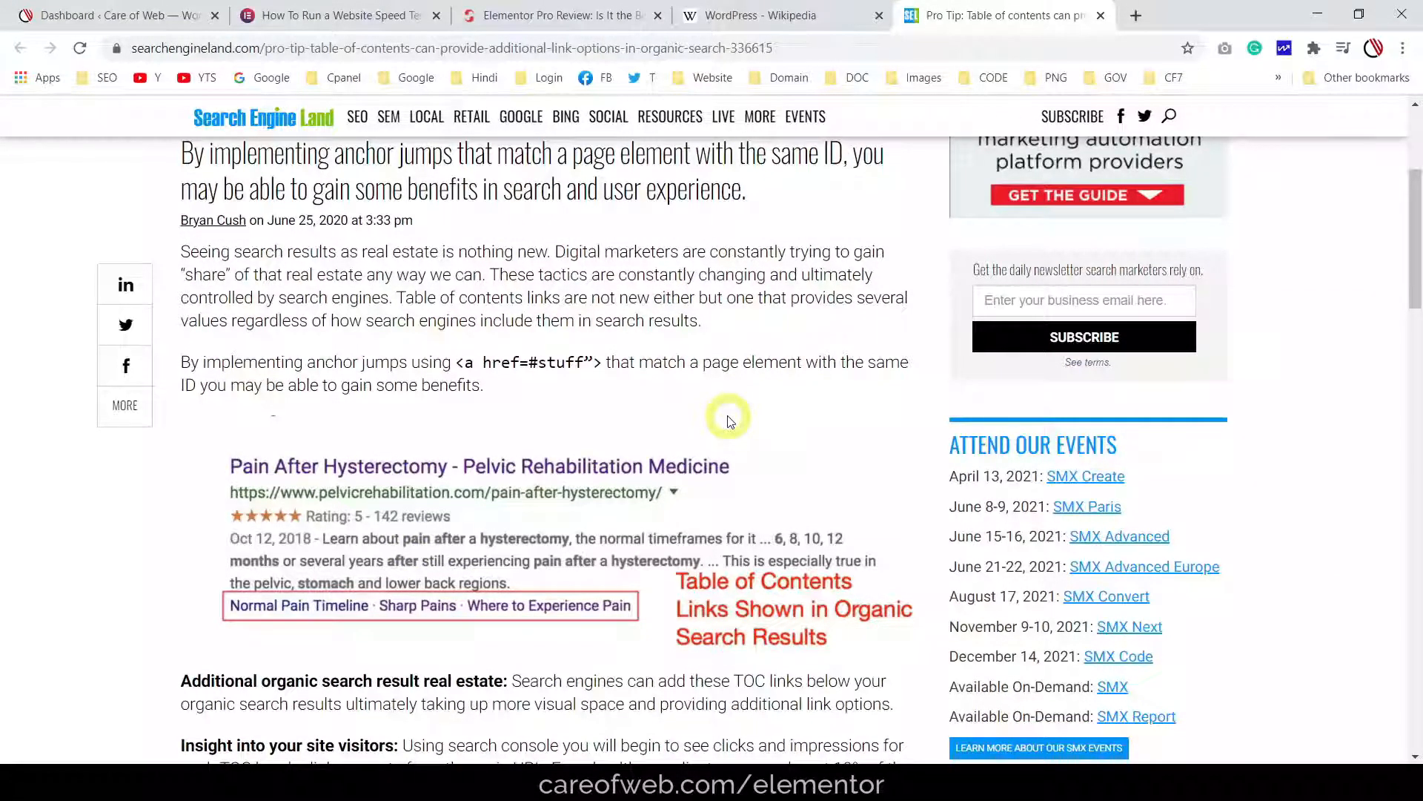
Examine the collapsible Page Contents box in ShoutMeLoud's Elementor review, and switch to the website speed test article
{"action": "left_click", "coordinate": [549, 15]}
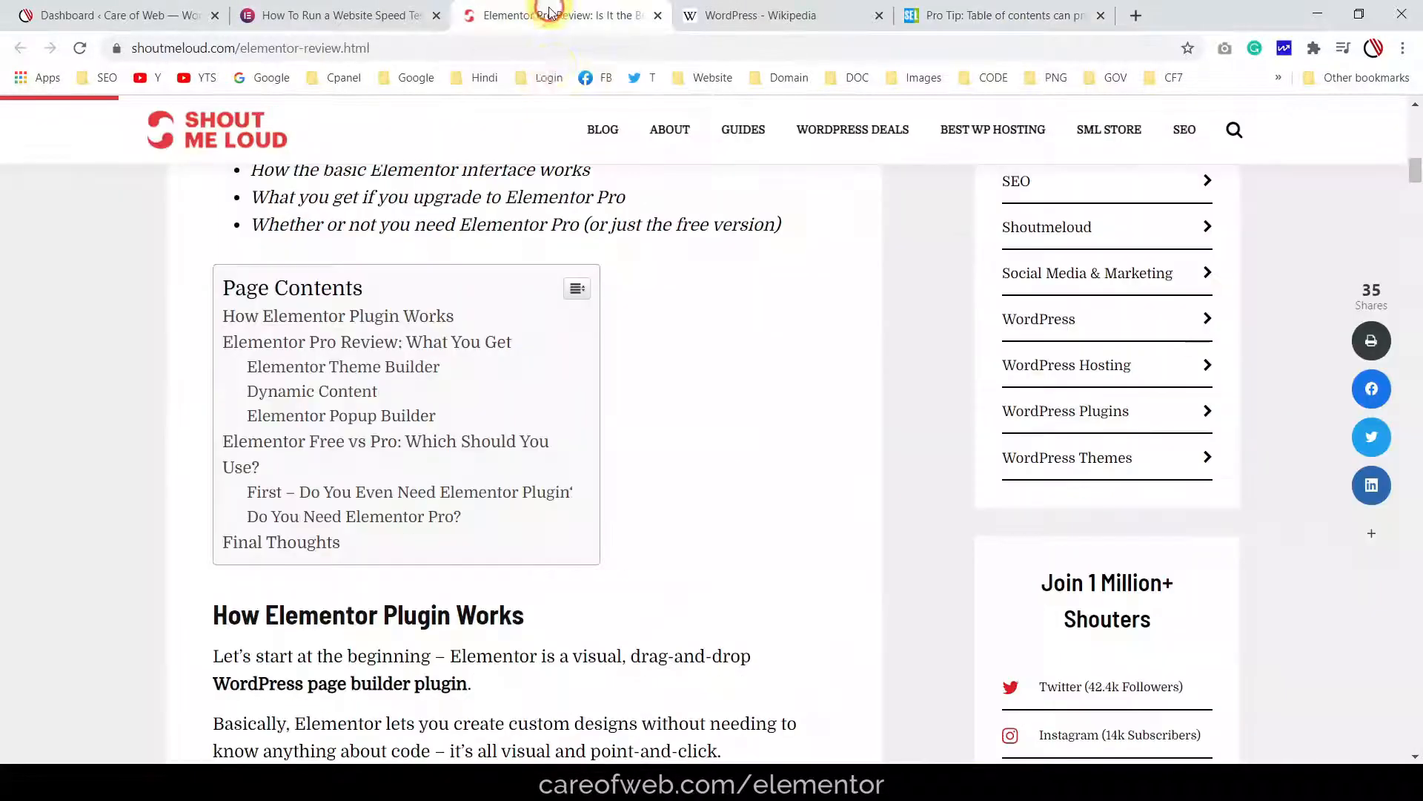
{"action": "scroll", "coordinate": [482, 300], "scroll_direction": "up", "scroll_amount": 2}
{"action": "scroll", "coordinate": [477, 327], "scroll_direction": "down", "scroll_amount": 2}
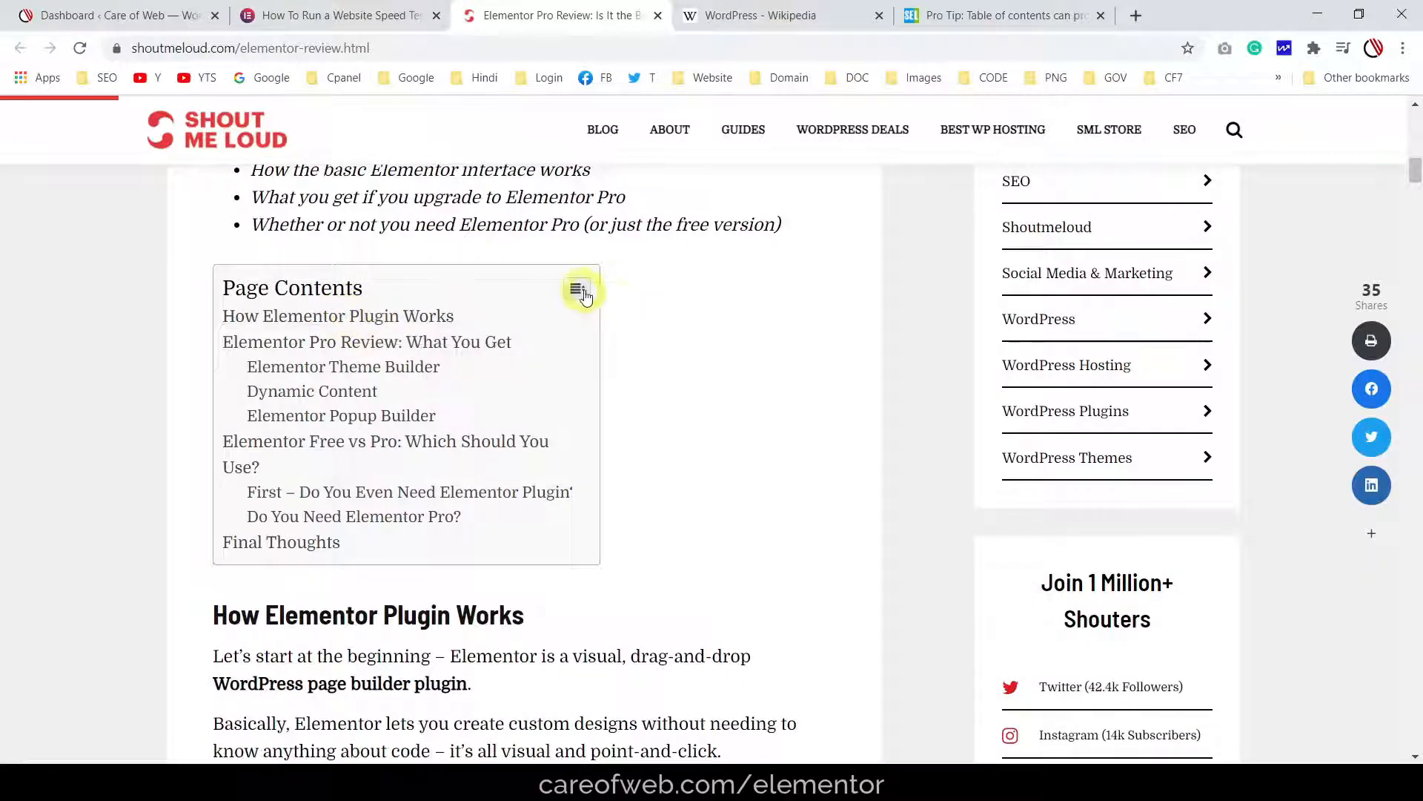
{"action": "left_click", "coordinate": [577, 289]}
{"action": "left_click", "coordinate": [385, 287]}
{"action": "scroll", "coordinate": [662, 357], "scroll_direction": "up", "scroll_amount": 2}
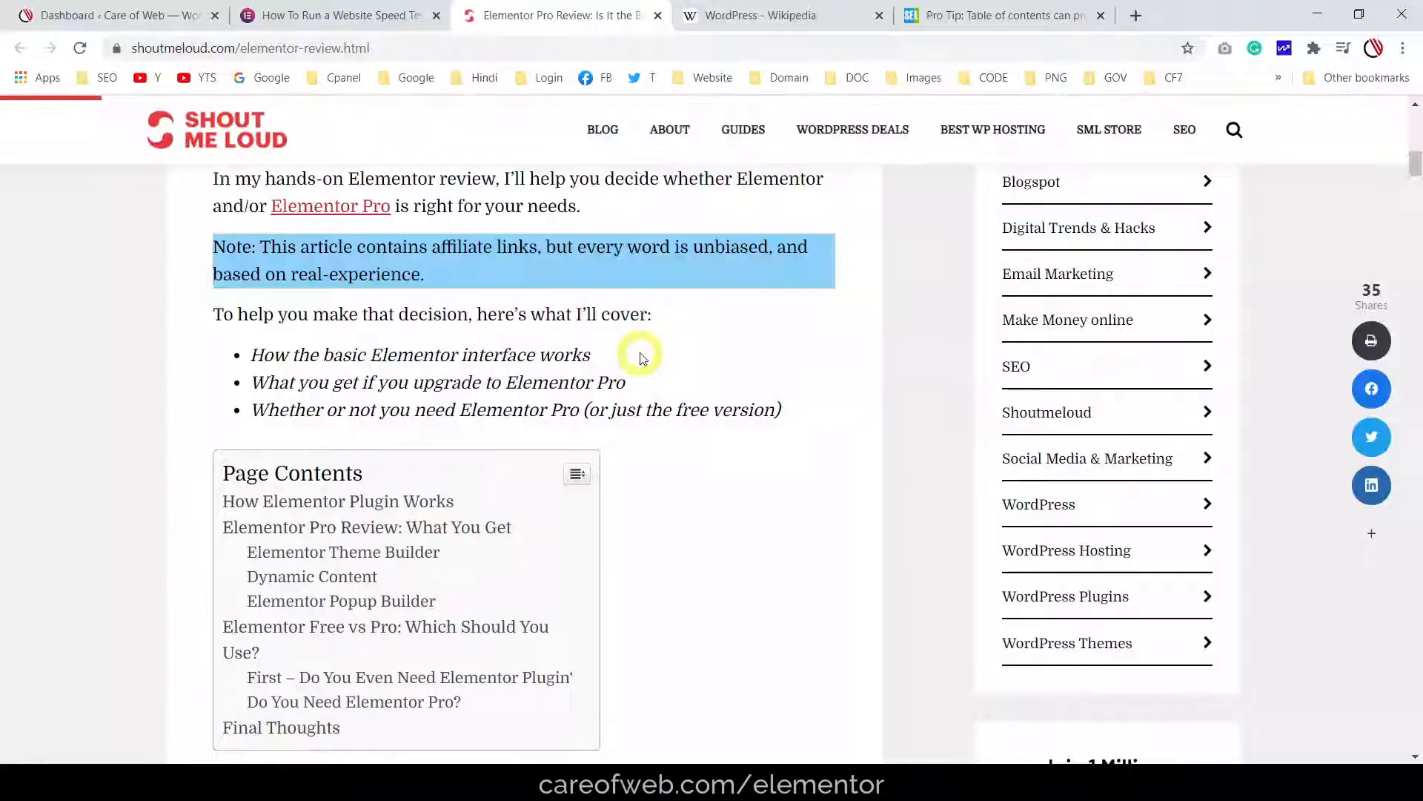
{"action": "left_click", "coordinate": [335, 16]}
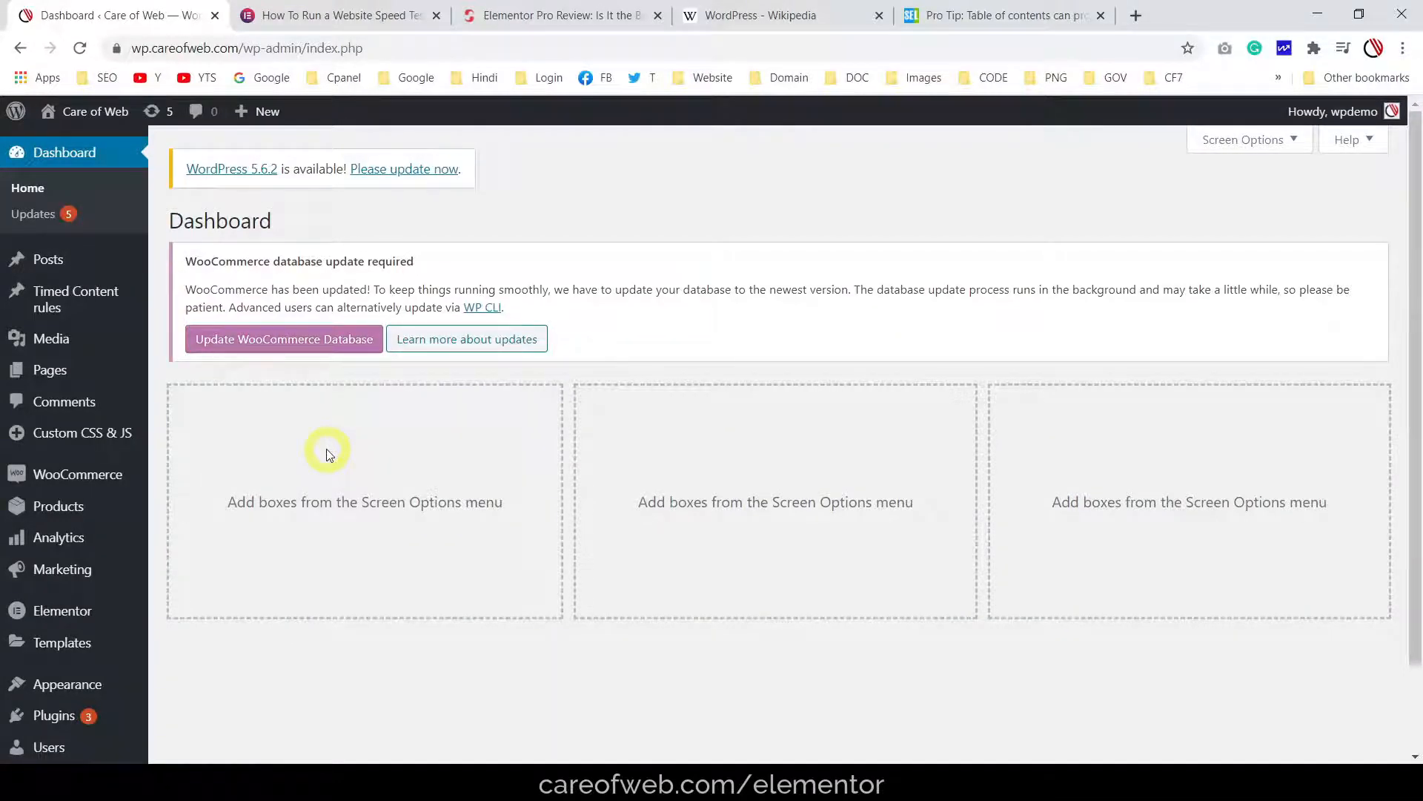
Open the Single Post templates of the Theme Builder from the WordPress dashboard
{"action": "scroll", "coordinate": [329, 455], "scroll_direction": "down", "scroll_amount": 3}
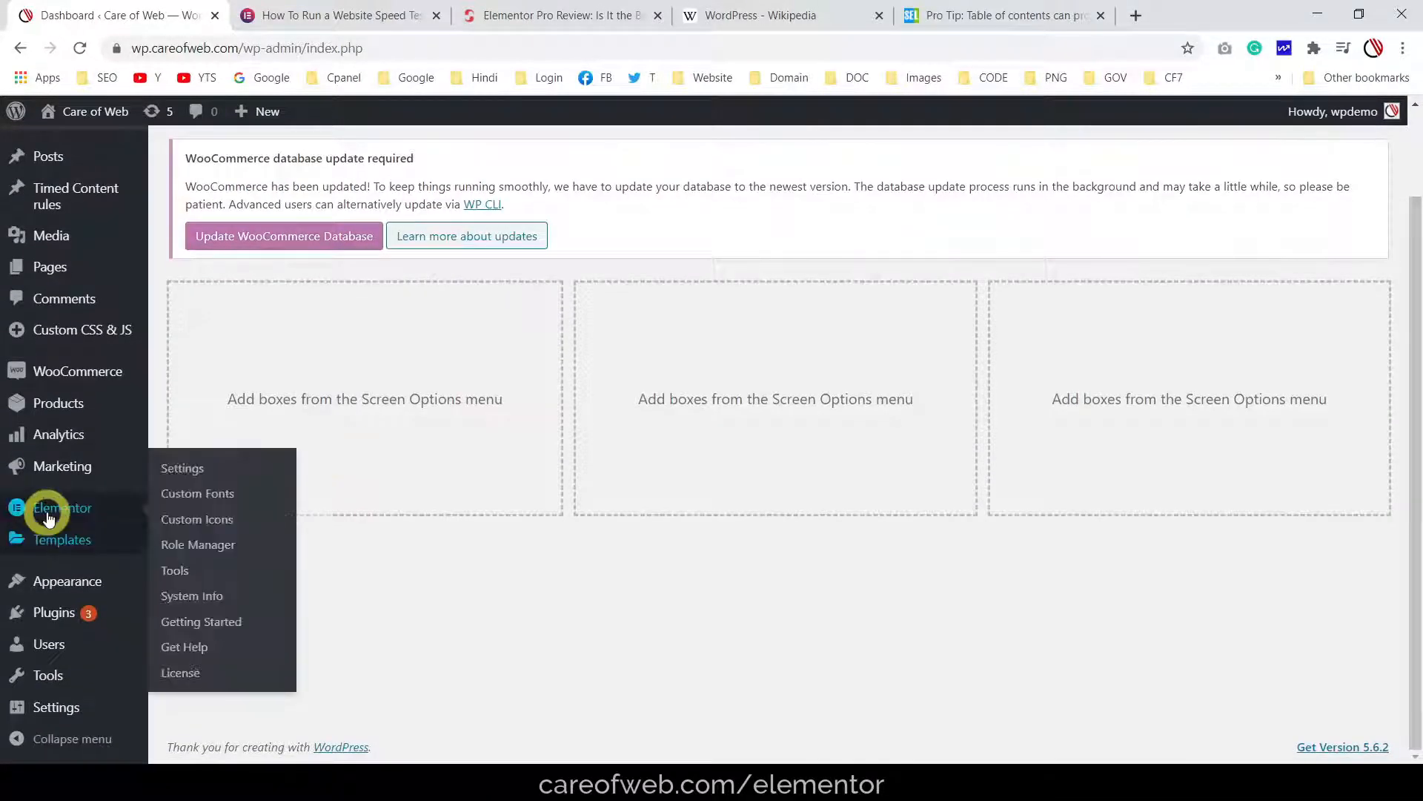
{"action": "mouse_move", "coordinate": [52, 543]}
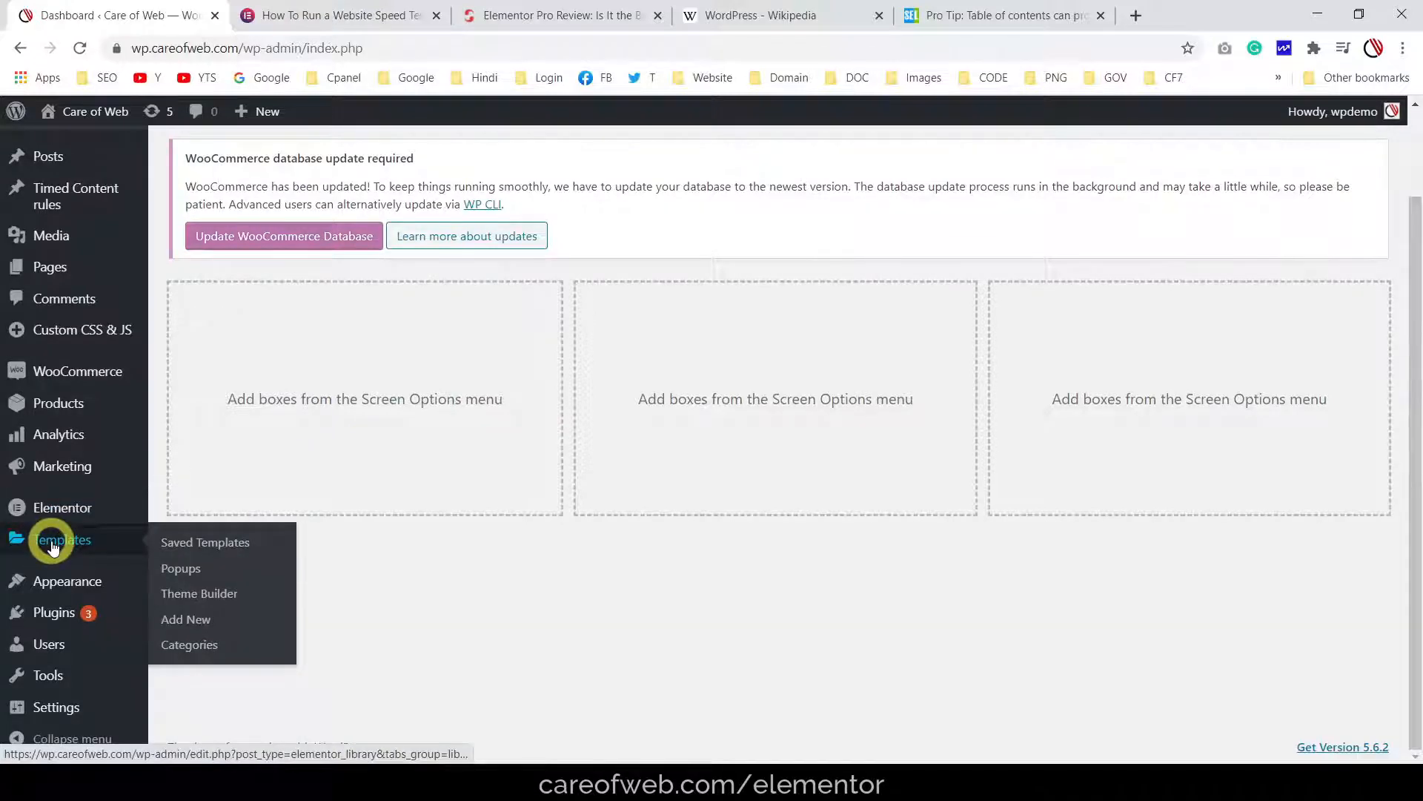
{"action": "left_click", "coordinate": [190, 602]}
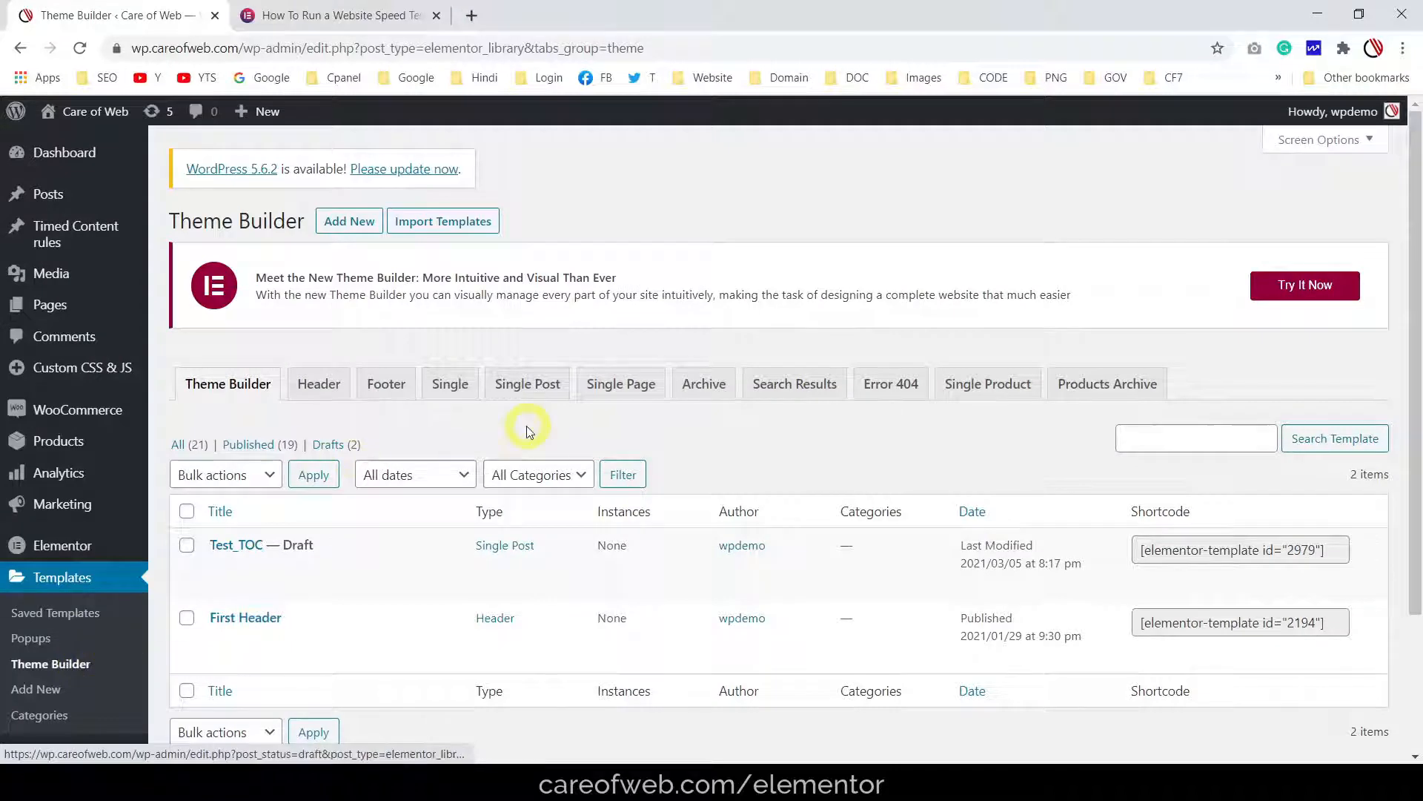
{"action": "left_click", "coordinate": [531, 388]}
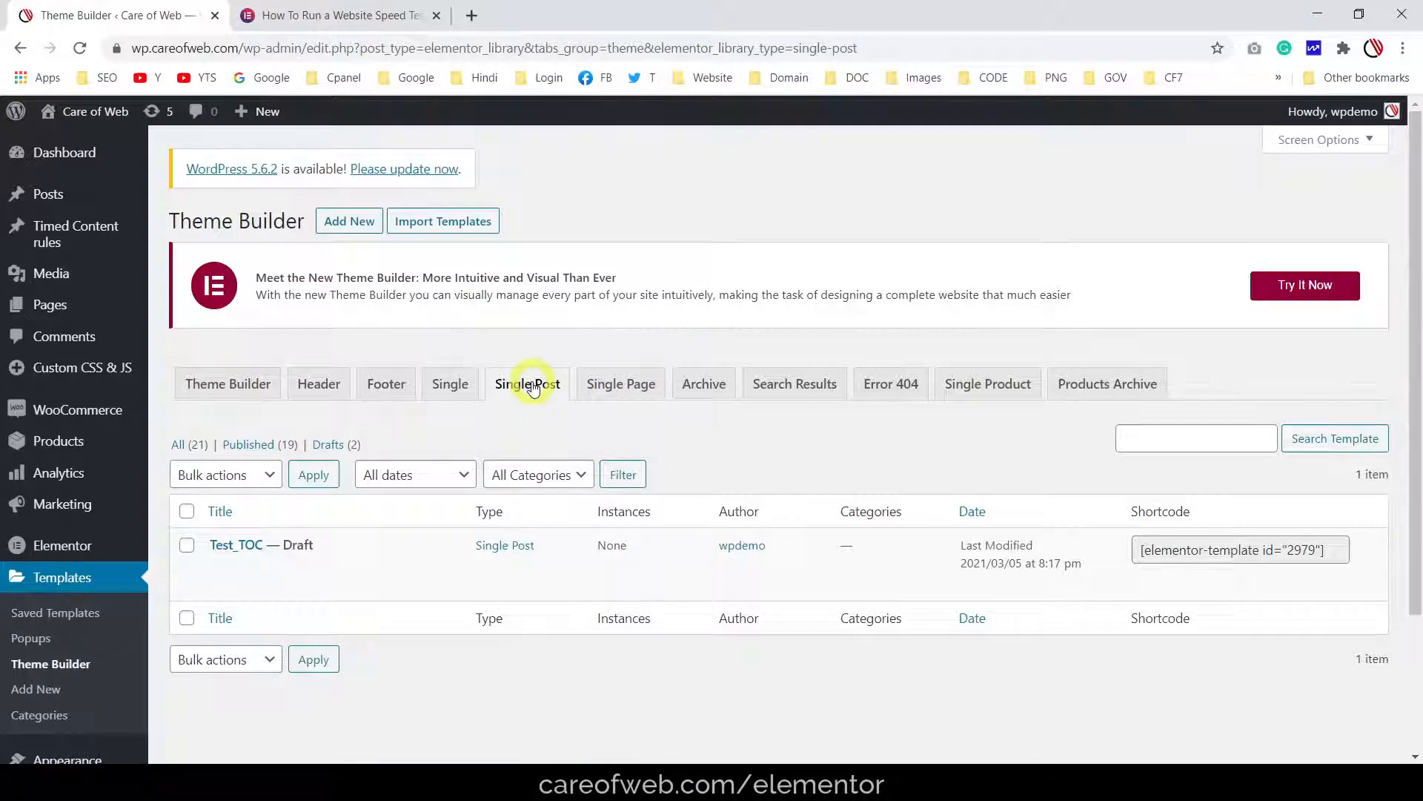
Create a Single Post template named "Table of Content Post" and insert the "Flooring Trends of 2020" block from the library
{"action": "left_click", "coordinate": [355, 225]}
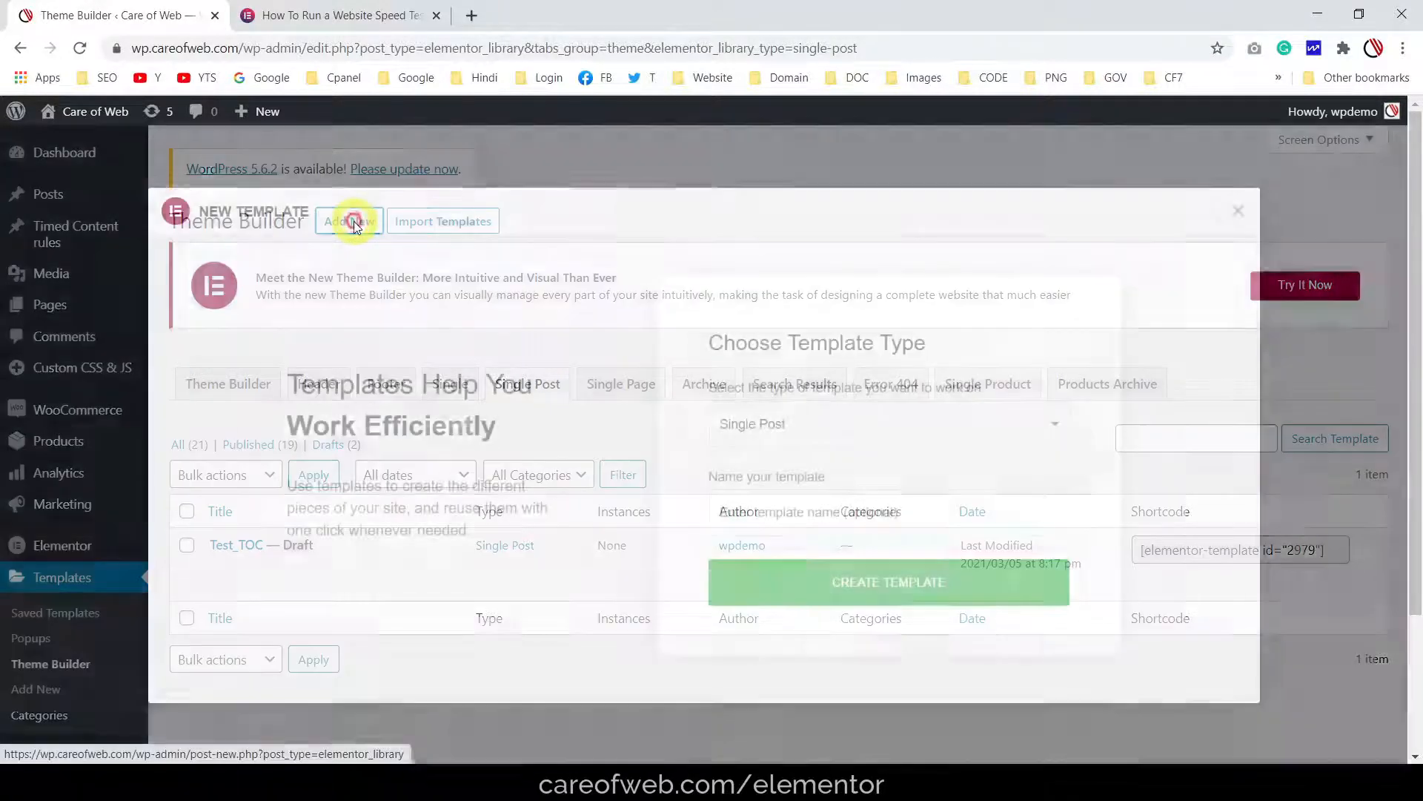
{"action": "left_click", "coordinate": [822, 511]}
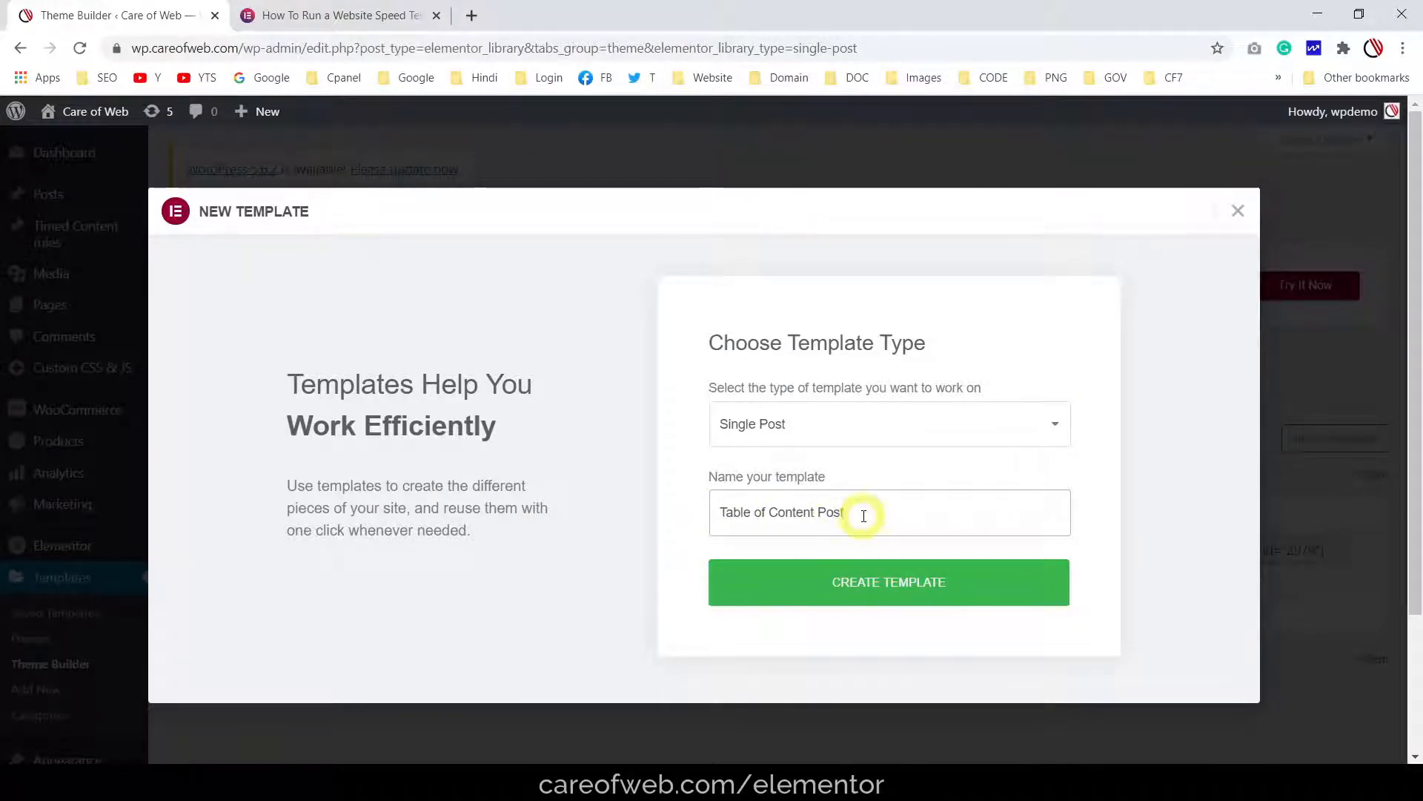
{"action": "left_click", "coordinate": [888, 586]}
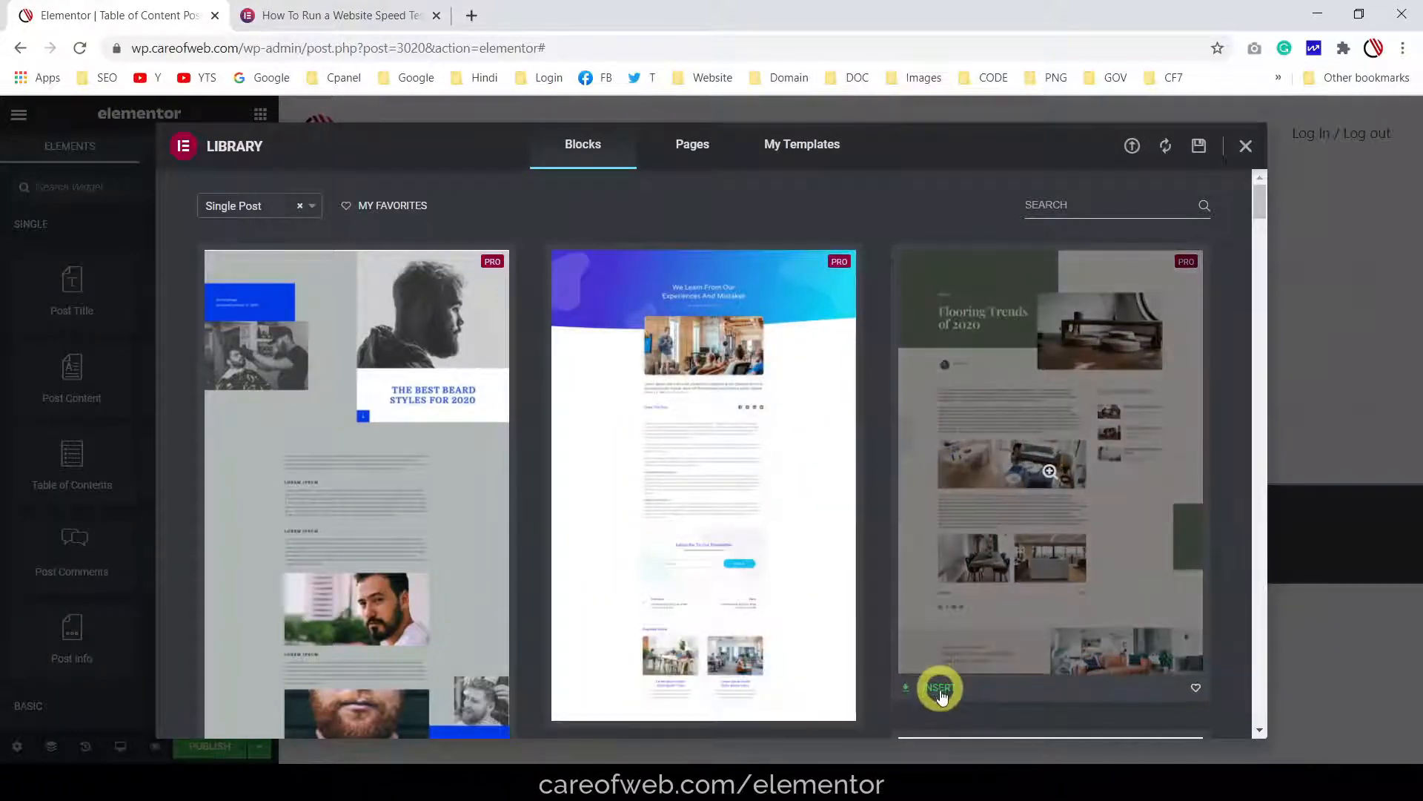
{"action": "left_click", "coordinate": [940, 690]}
{"action": "left_click", "coordinate": [796, 496]}
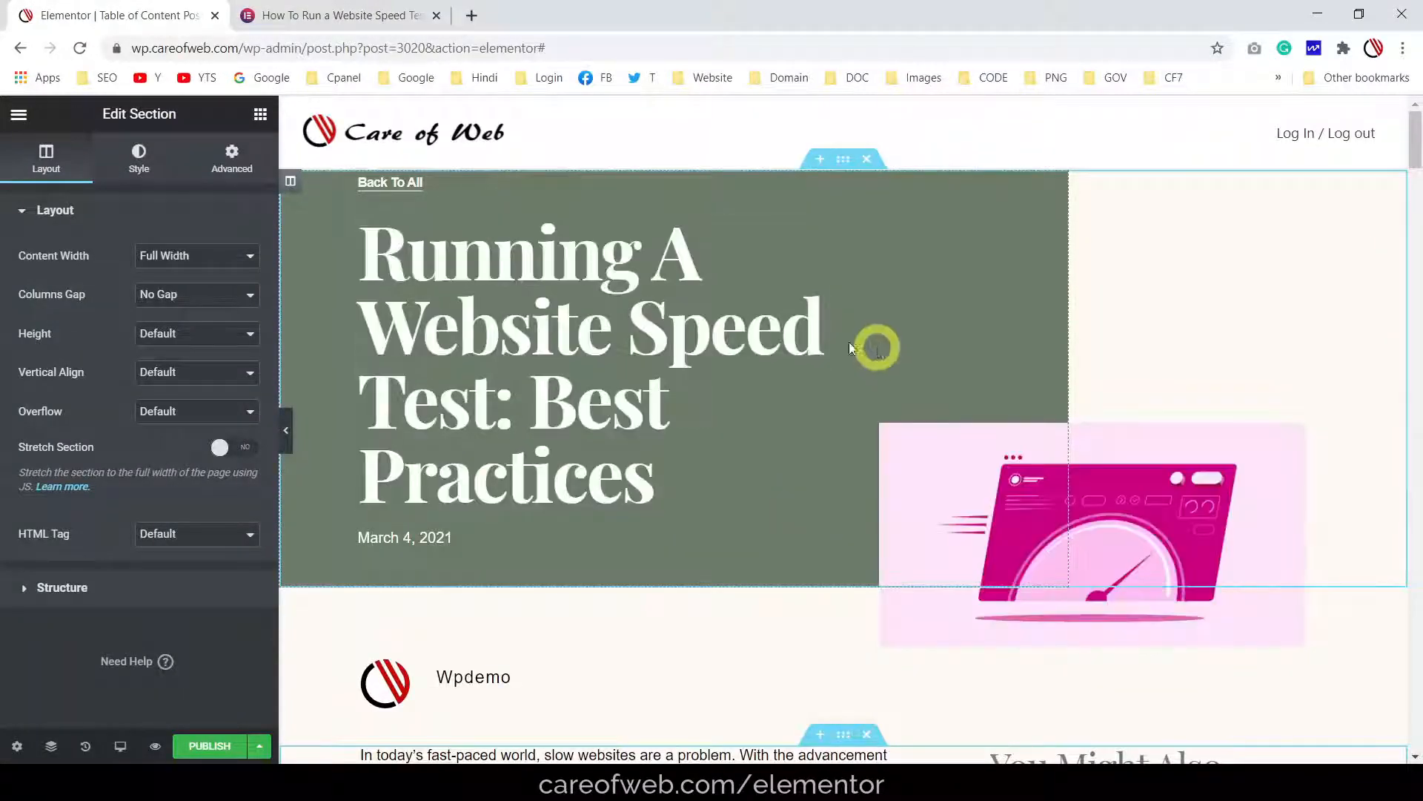
Preview the inserted post layout at full width, checking the title banner, article text and related-posts column
{"action": "left_click", "coordinate": [286, 438]}
{"action": "scroll", "coordinate": [620, 375], "scroll_direction": "down", "scroll_amount": 15}
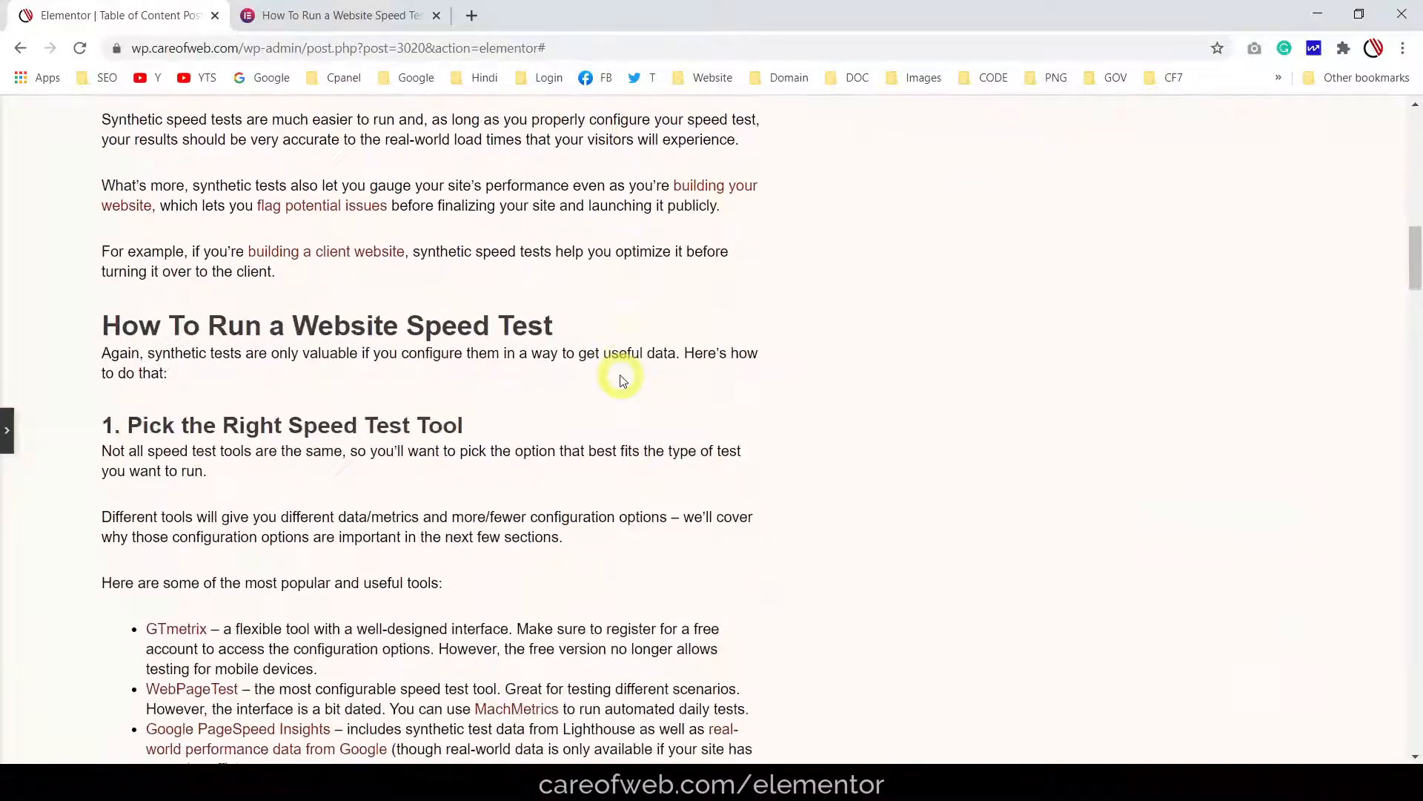
{"action": "scroll", "coordinate": [619, 375], "scroll_direction": "up", "scroll_amount": 20}
{"action": "scroll", "coordinate": [1021, 426], "scroll_direction": "down", "scroll_amount": 5}
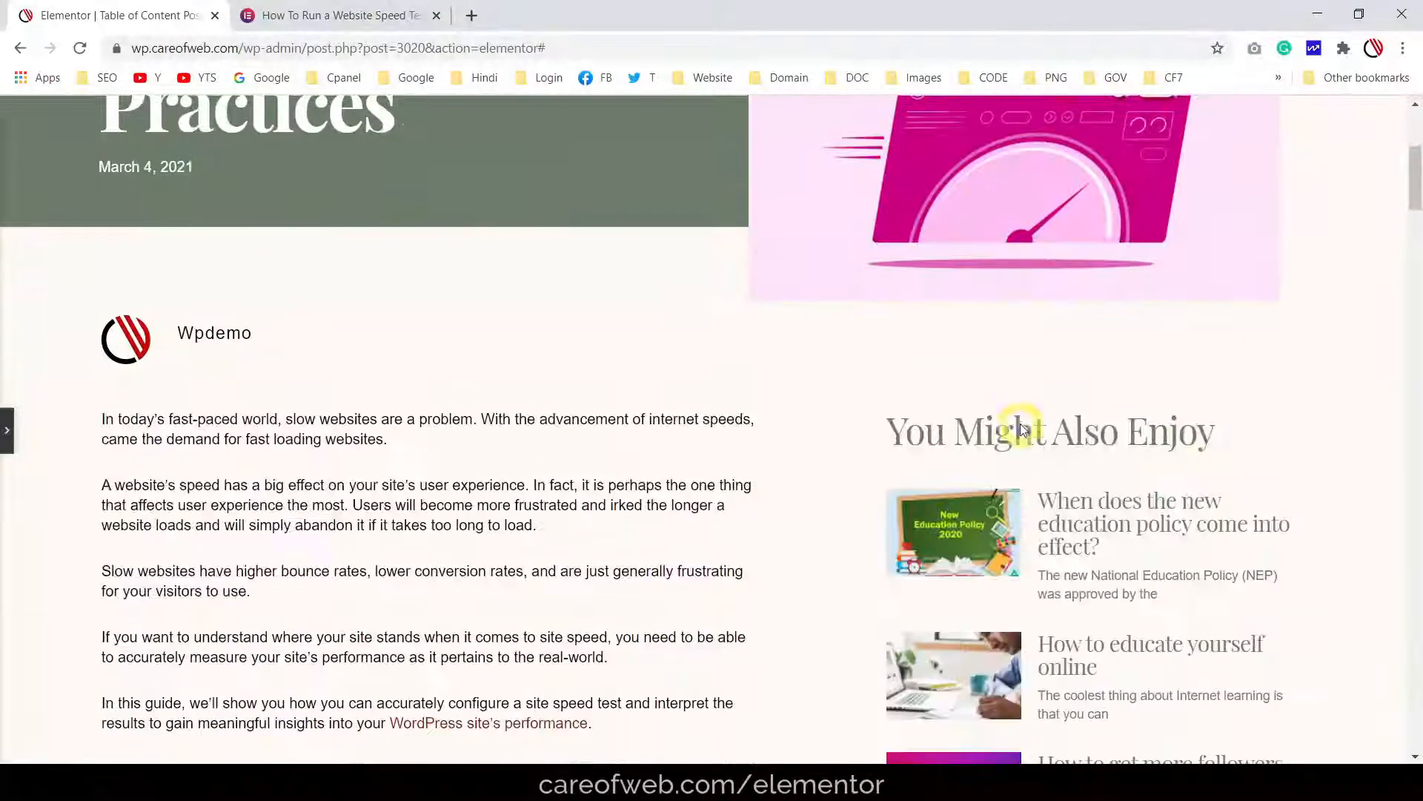
{"action": "scroll", "coordinate": [1061, 375], "scroll_direction": "up", "scroll_amount": 5}
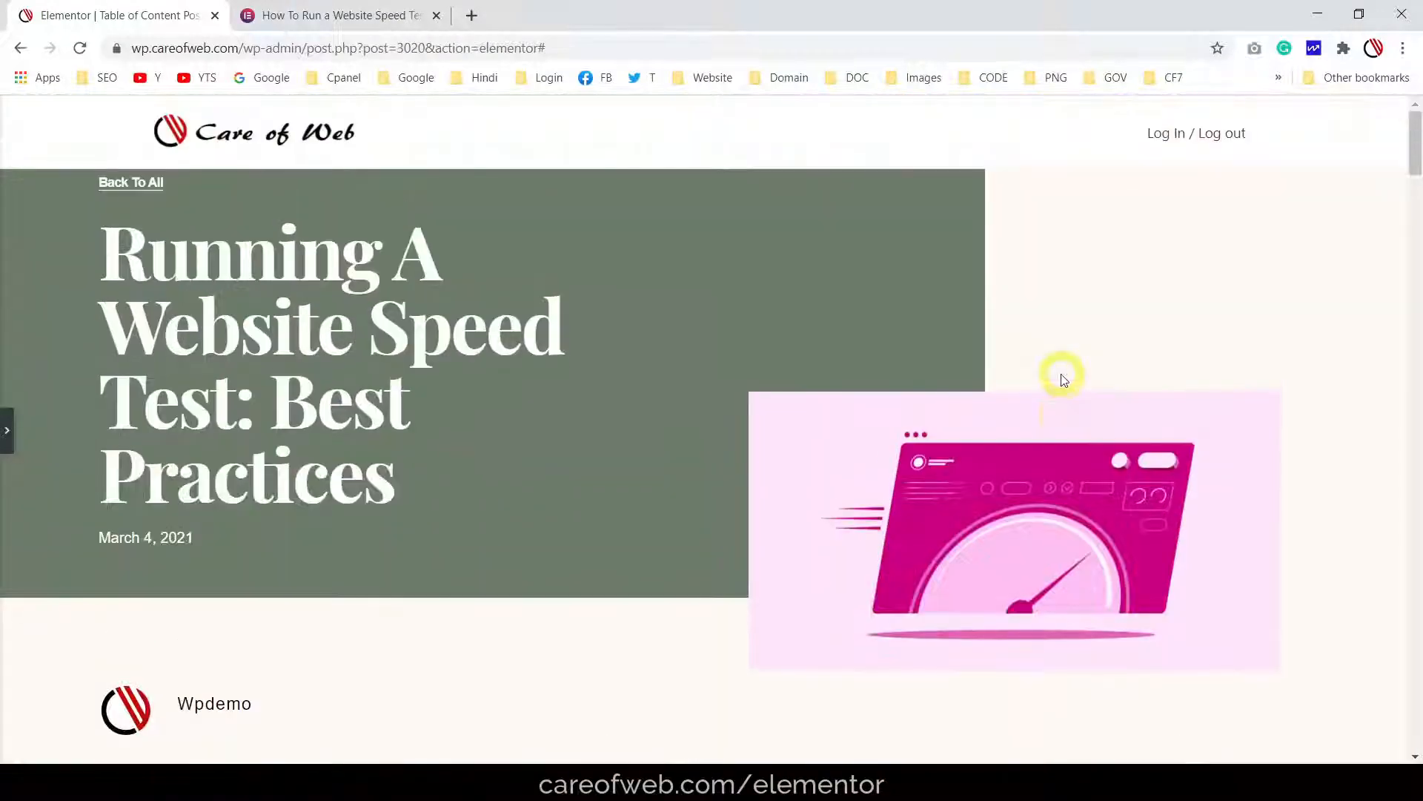
{"action": "scroll", "coordinate": [337, 297], "scroll_direction": "down", "scroll_amount": 3}
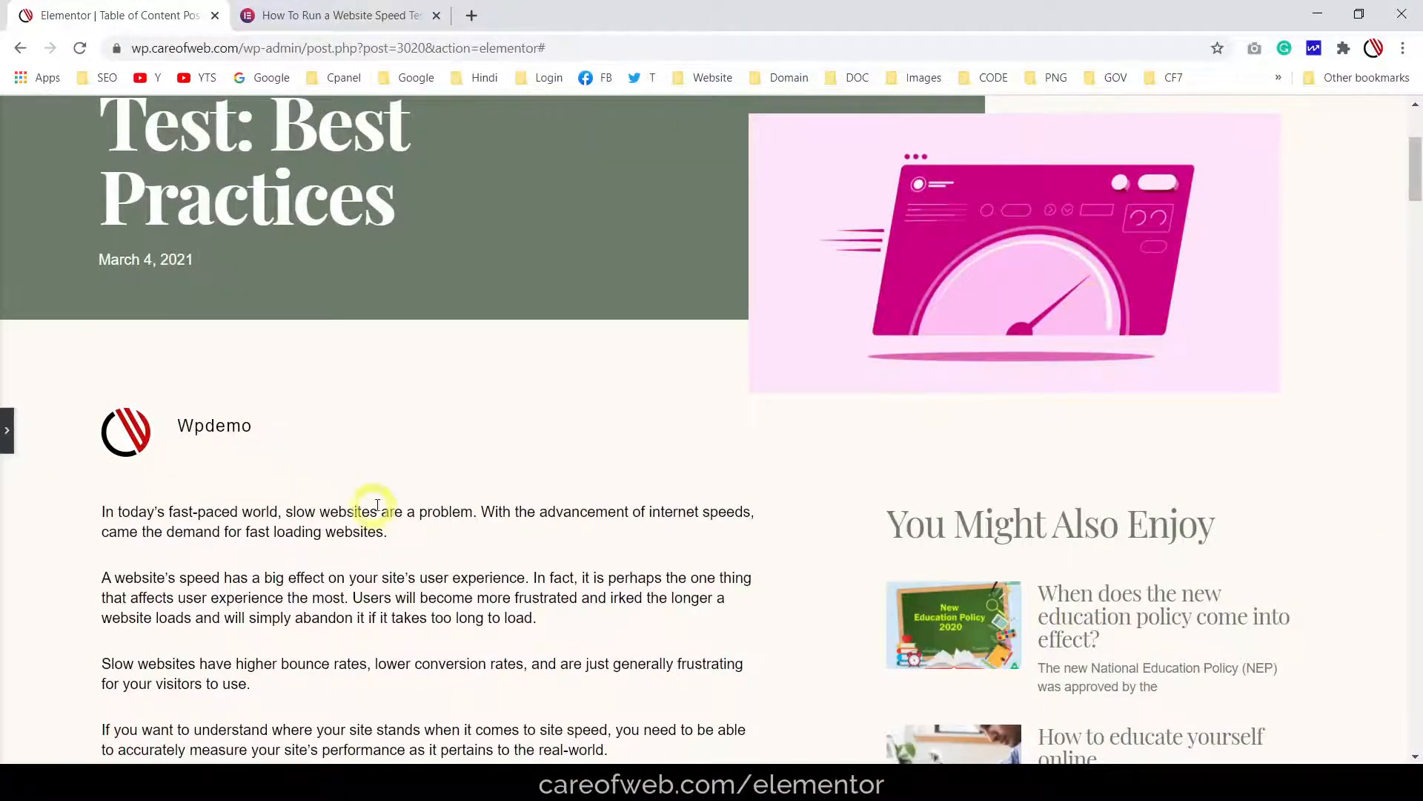
{"action": "scroll", "coordinate": [374, 474], "scroll_direction": "down", "scroll_amount": 5}
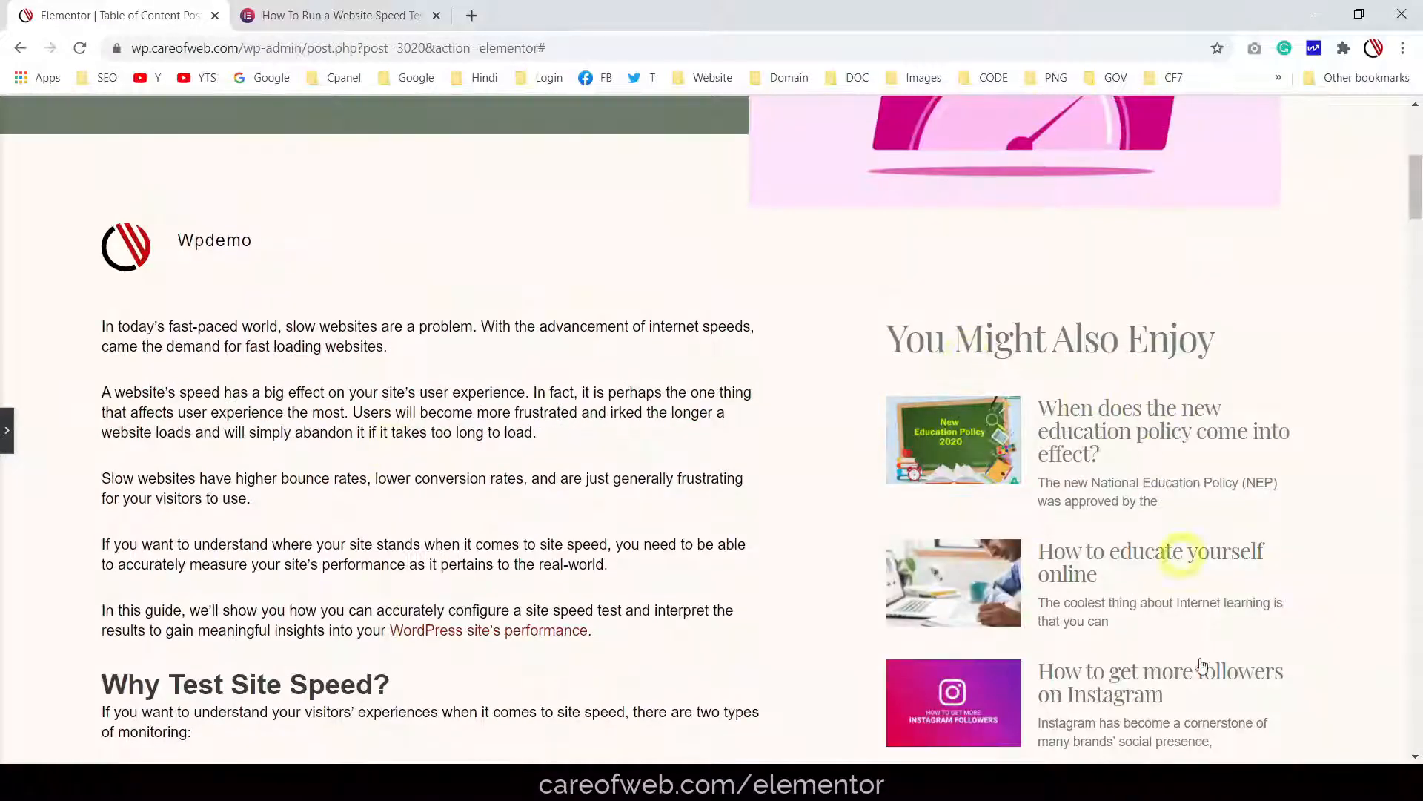
Add a Table of Contents widget above the "You Might Also Enjoy" heading in the post's sidebar column
{"action": "left_click", "coordinate": [6, 430]}
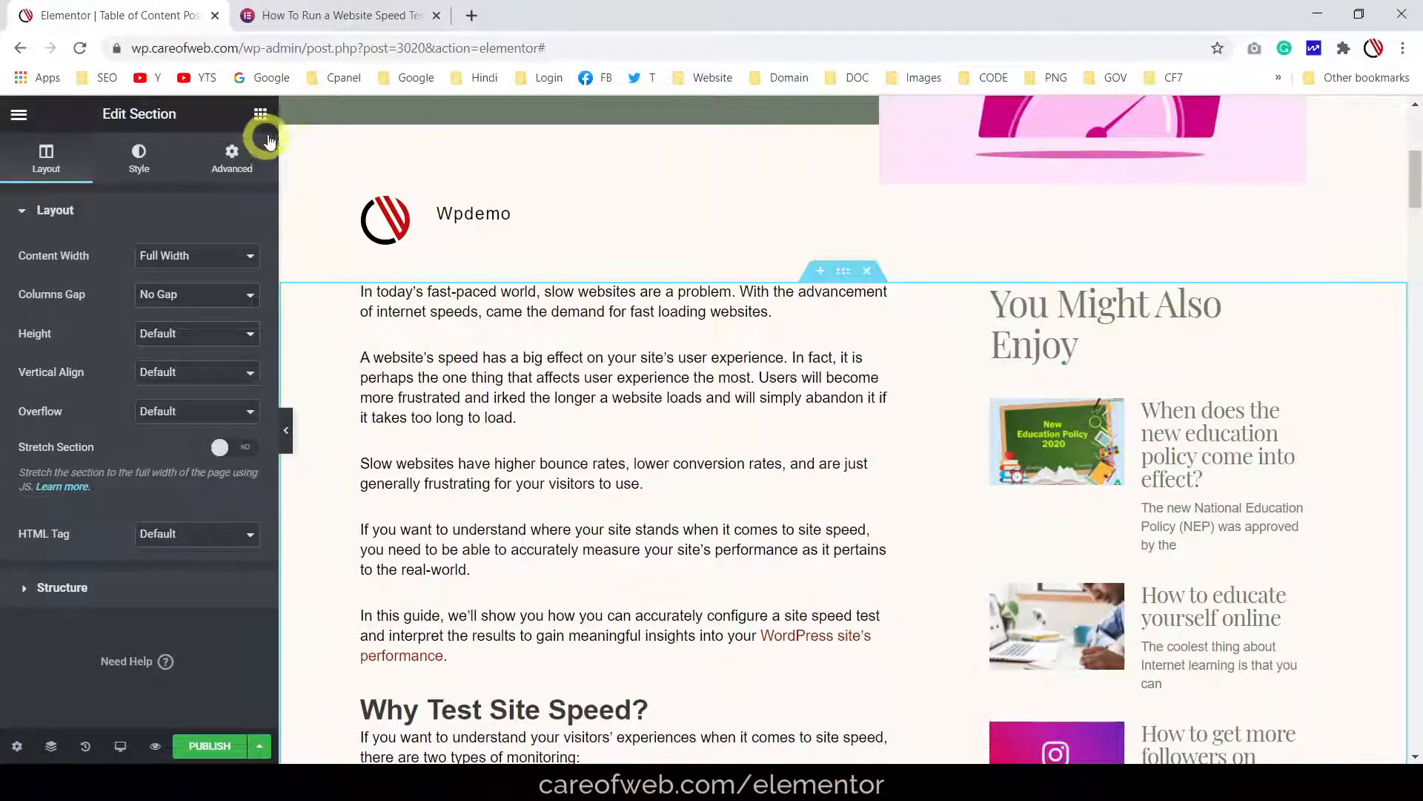
{"action": "left_click", "coordinate": [260, 114]}
{"action": "scroll", "coordinate": [126, 415], "scroll_direction": "down", "scroll_amount": 15}
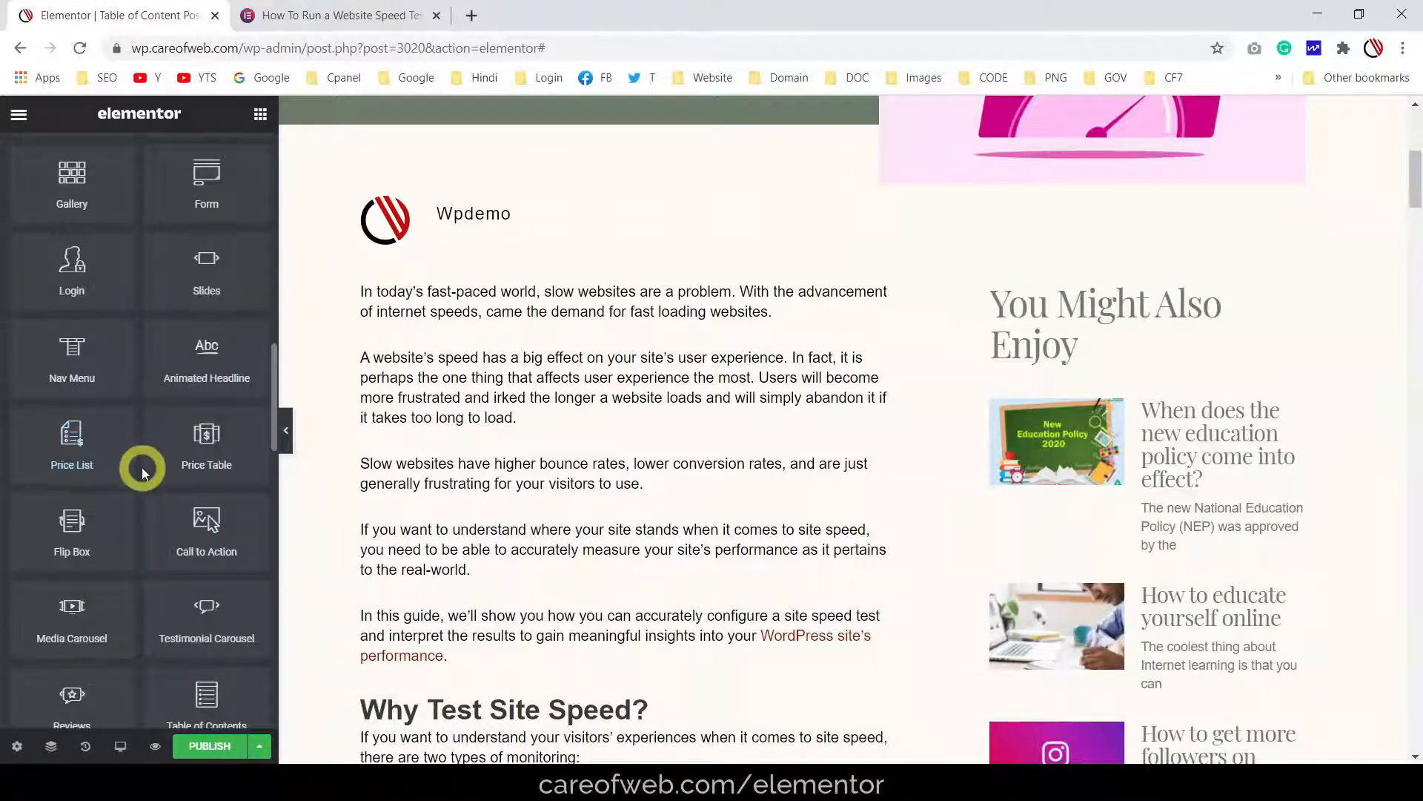
{"action": "scroll", "coordinate": [166, 593], "scroll_direction": "down", "scroll_amount": 2}
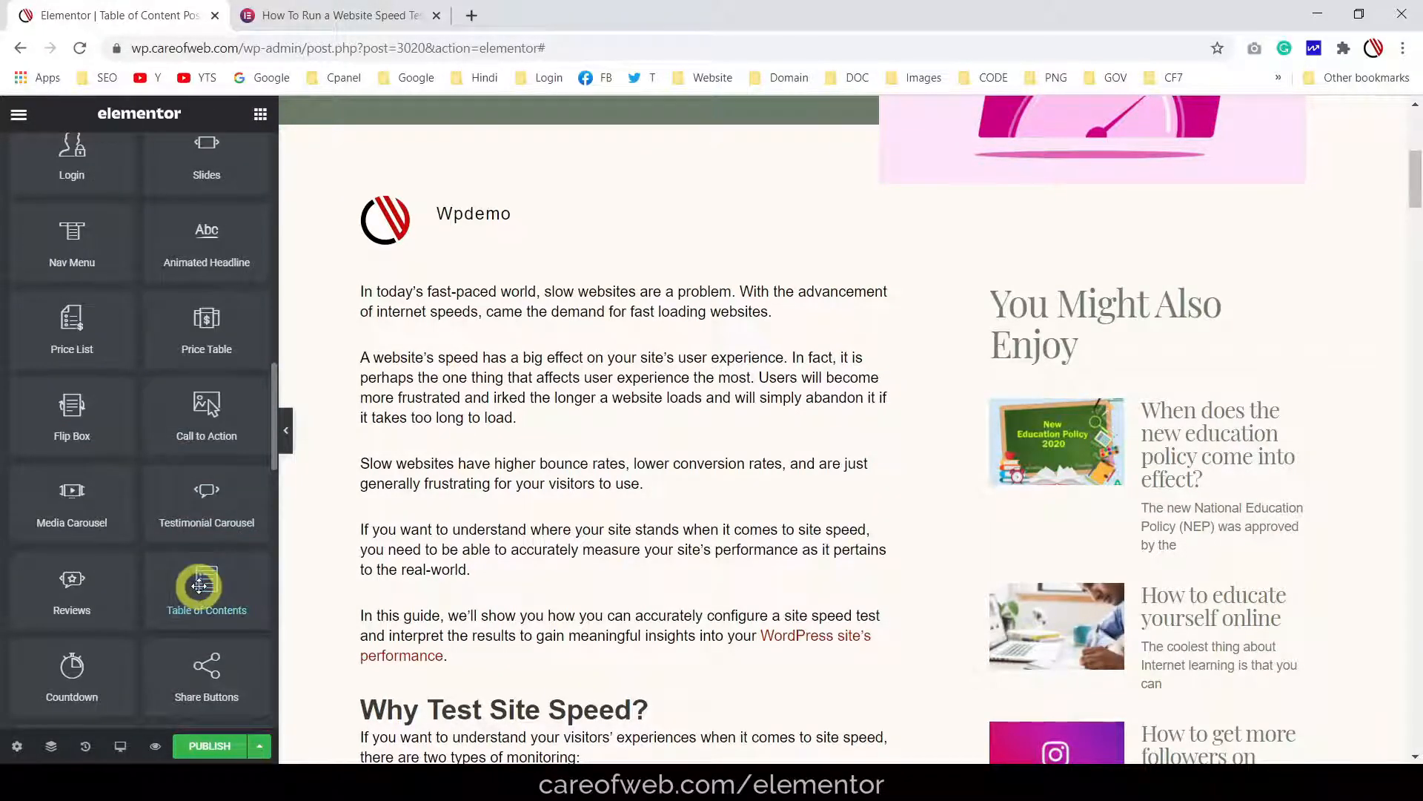
{"action": "left_click_drag", "start_coordinate": [199, 586], "coordinate": [1033, 302]}
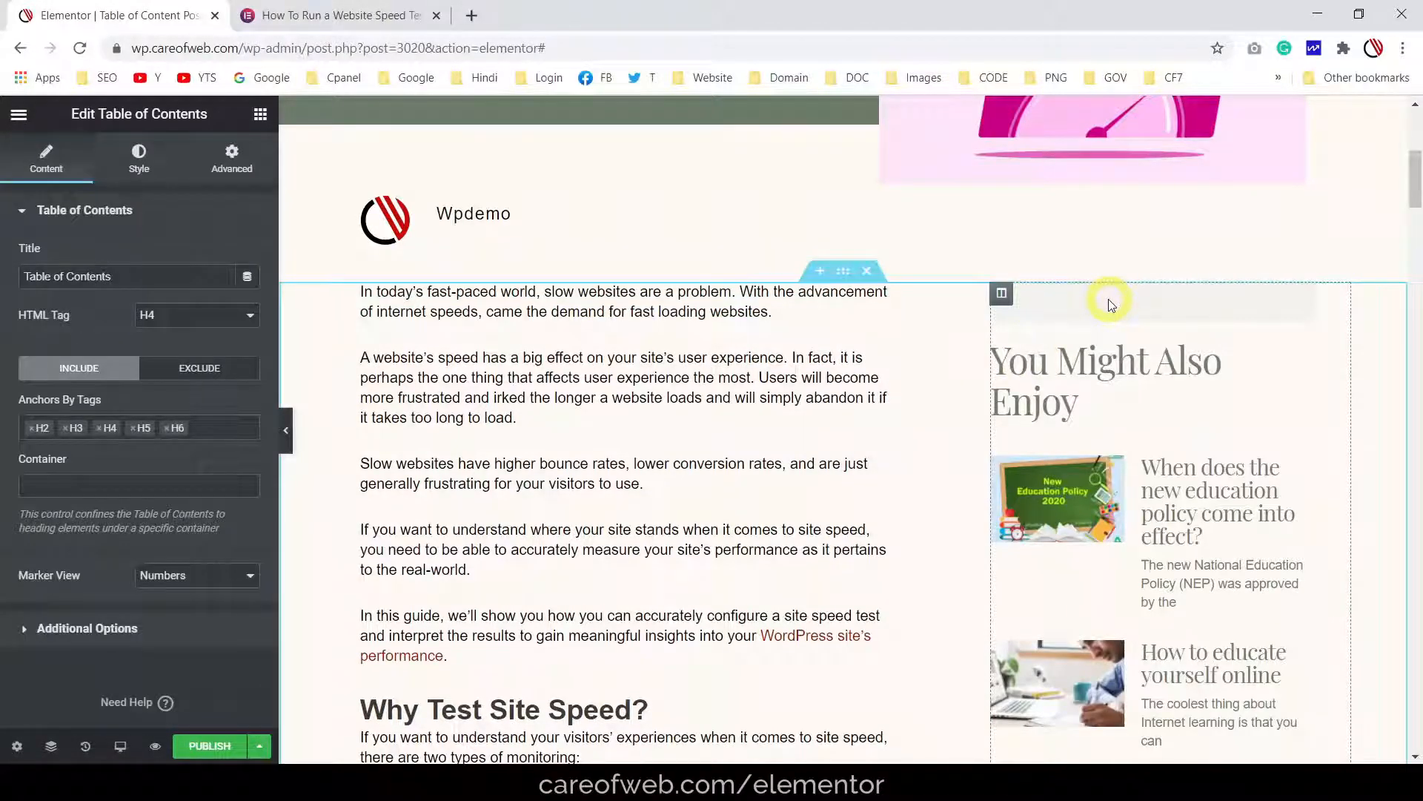
Set the Table of Contents widget's title to "Go to Contents"
{"action": "left_click", "coordinate": [19, 219]}
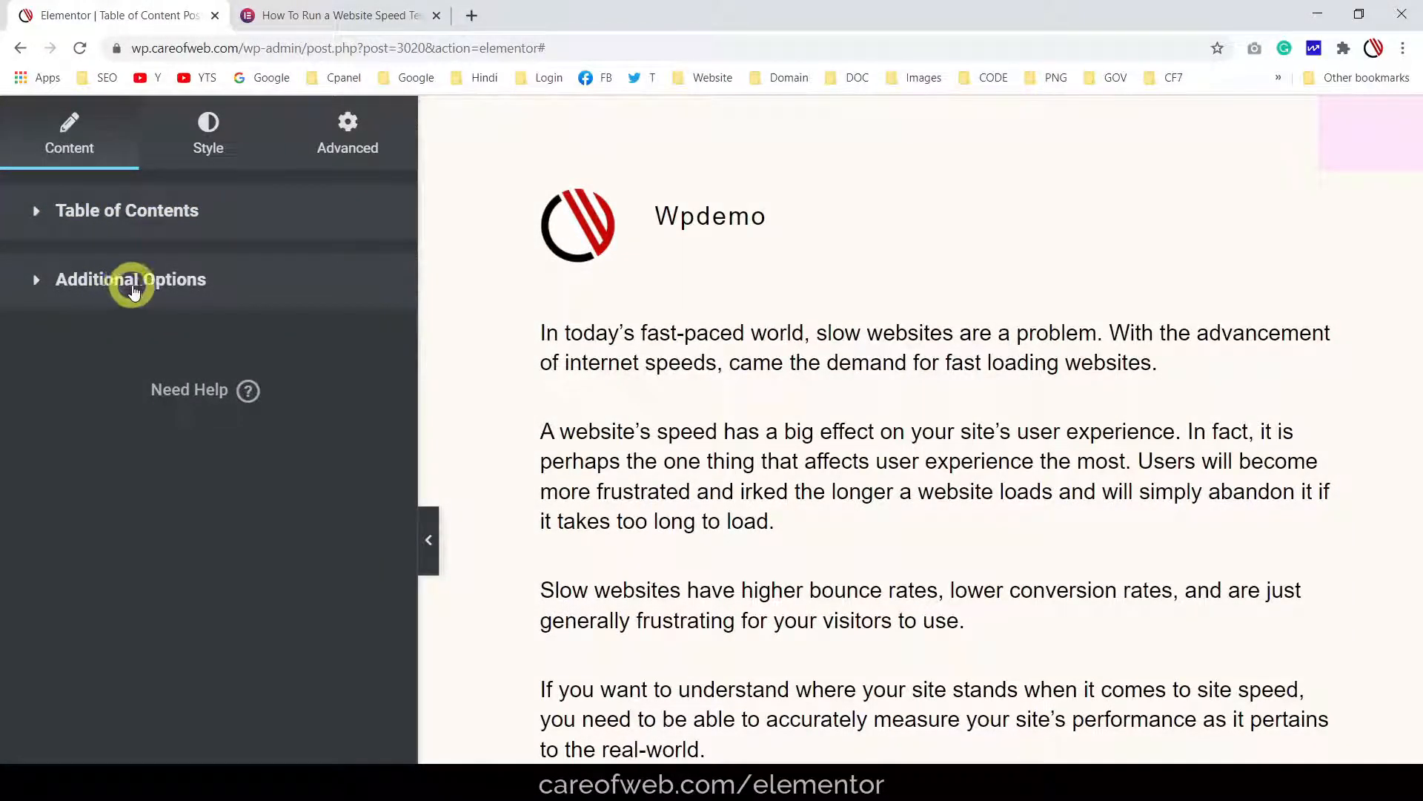
{"action": "left_click", "coordinate": [67, 211]}
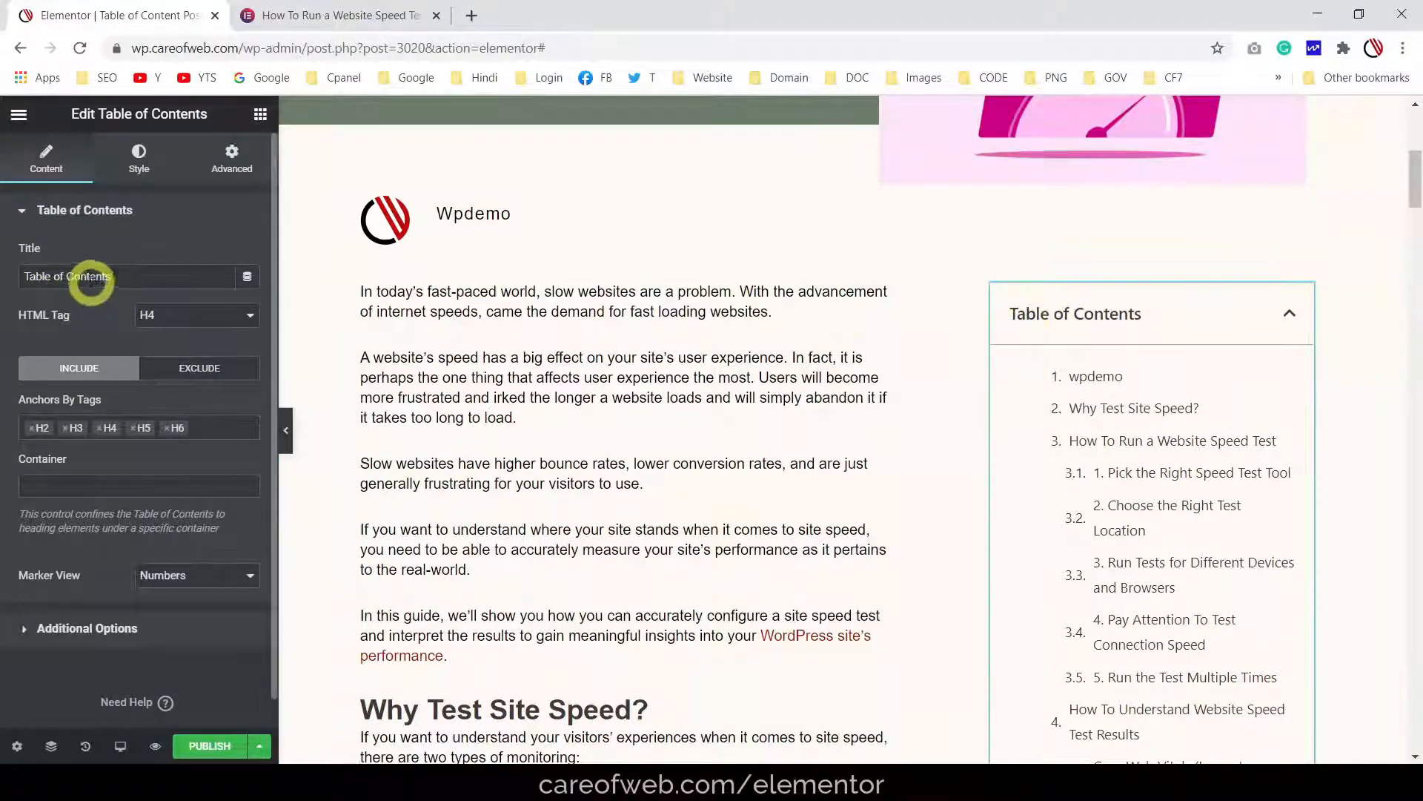
{"action": "triple_click", "coordinate": [147, 282]}
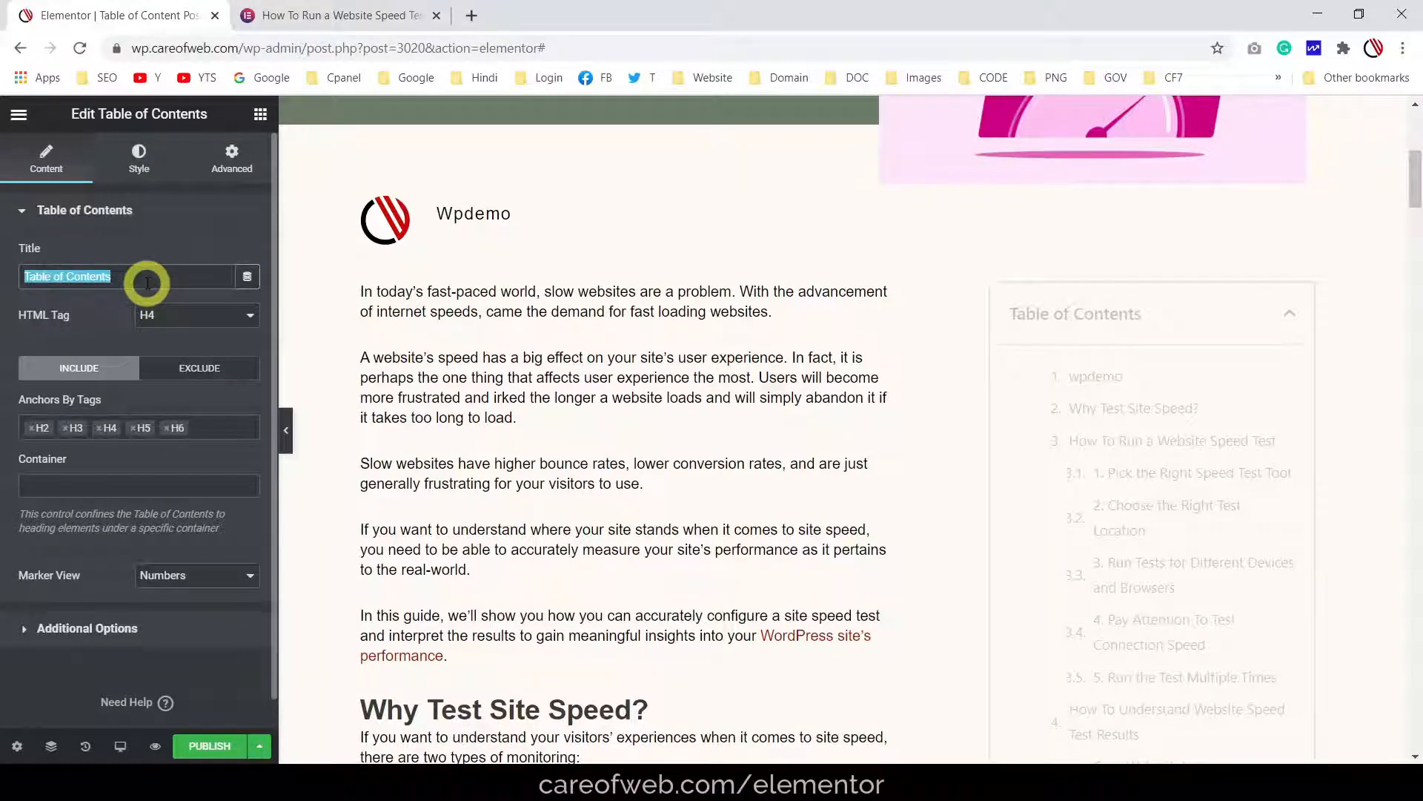
{"action": "type", "text": "Go to Contents"}
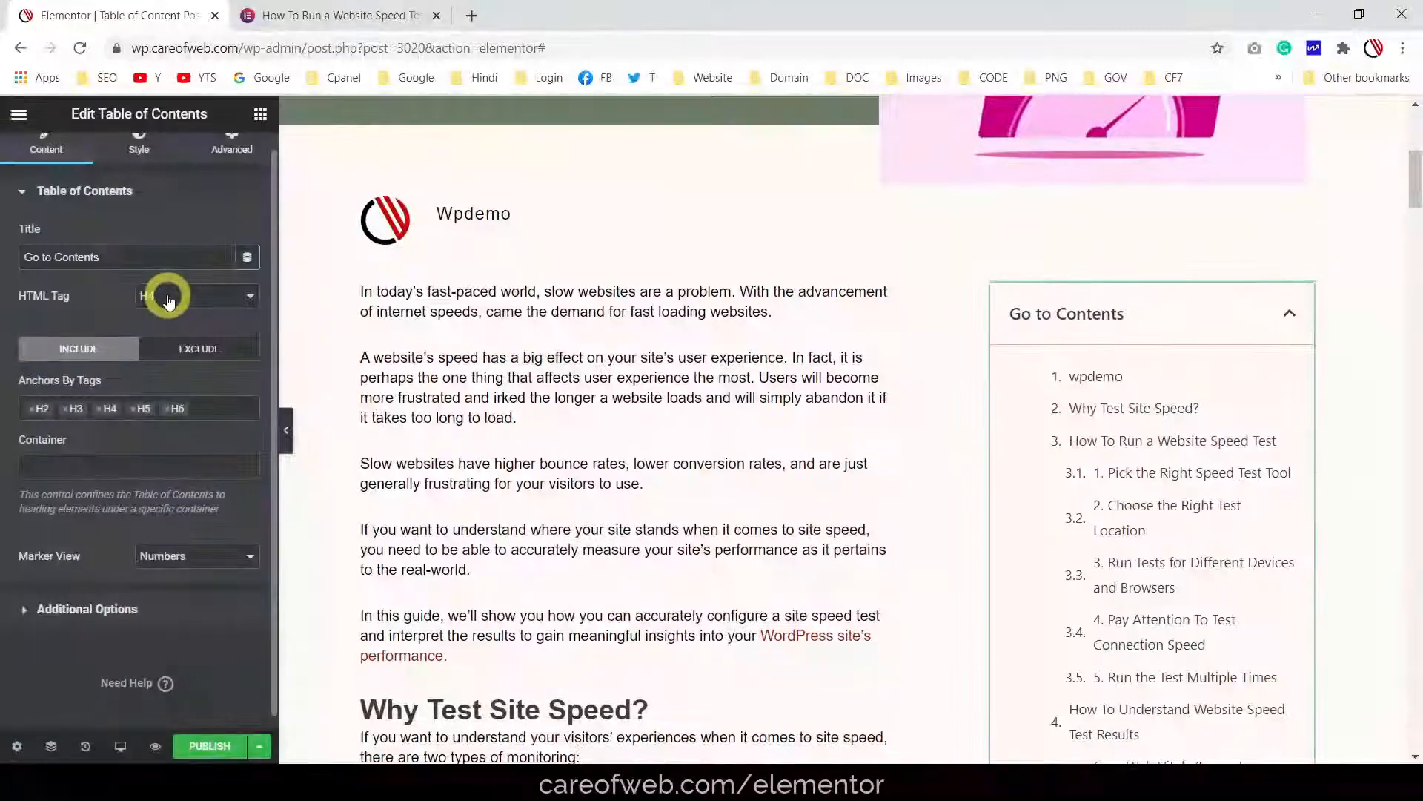
Review the widget's HTML tag, included anchor tags, container and marker view settings against the post's headings
{"action": "scroll", "coordinate": [112, 317], "scroll_direction": "down", "scroll_amount": 1}
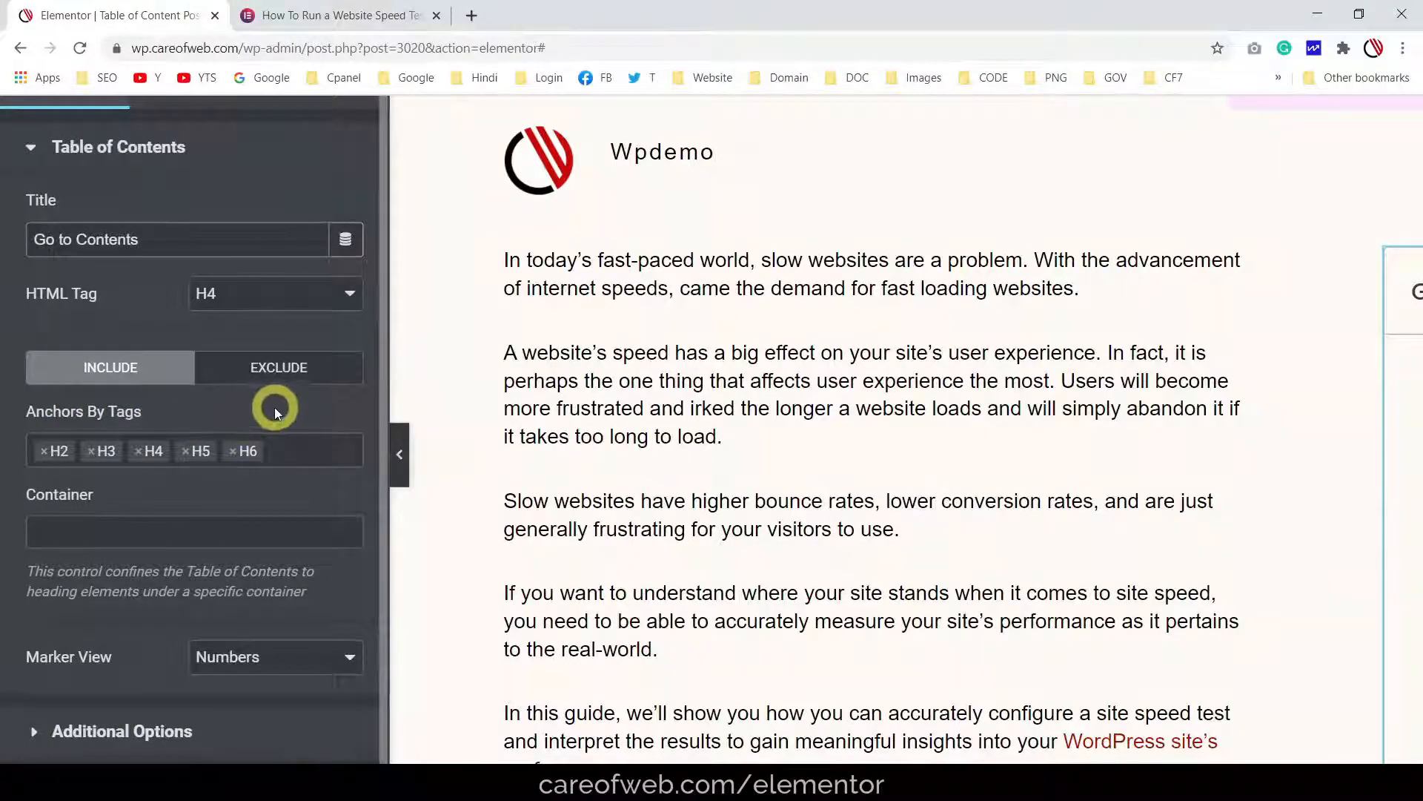
{"action": "scroll", "coordinate": [276, 403], "scroll_direction": "down", "scroll_amount": 1}
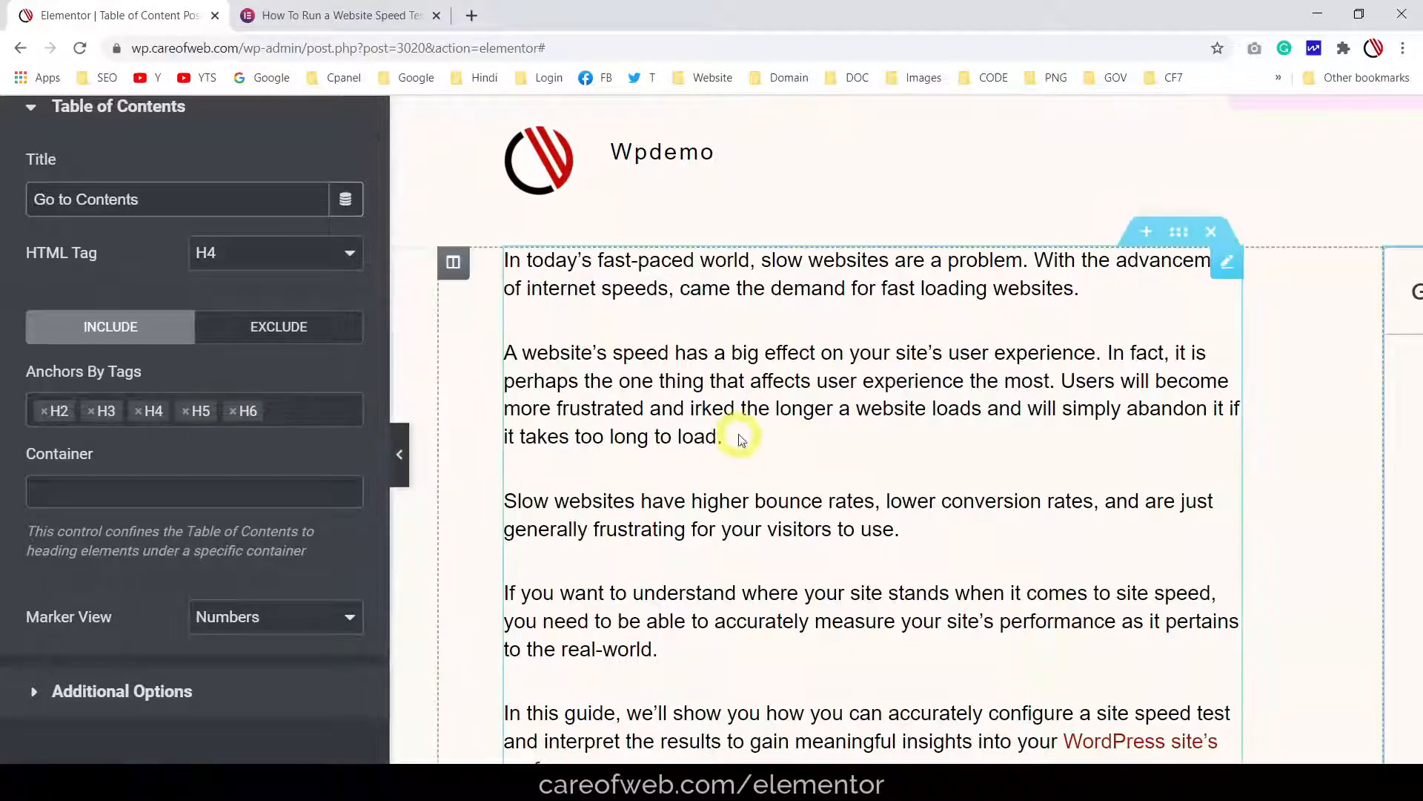
{"action": "scroll", "coordinate": [737, 441], "scroll_direction": "down", "scroll_amount": 2}
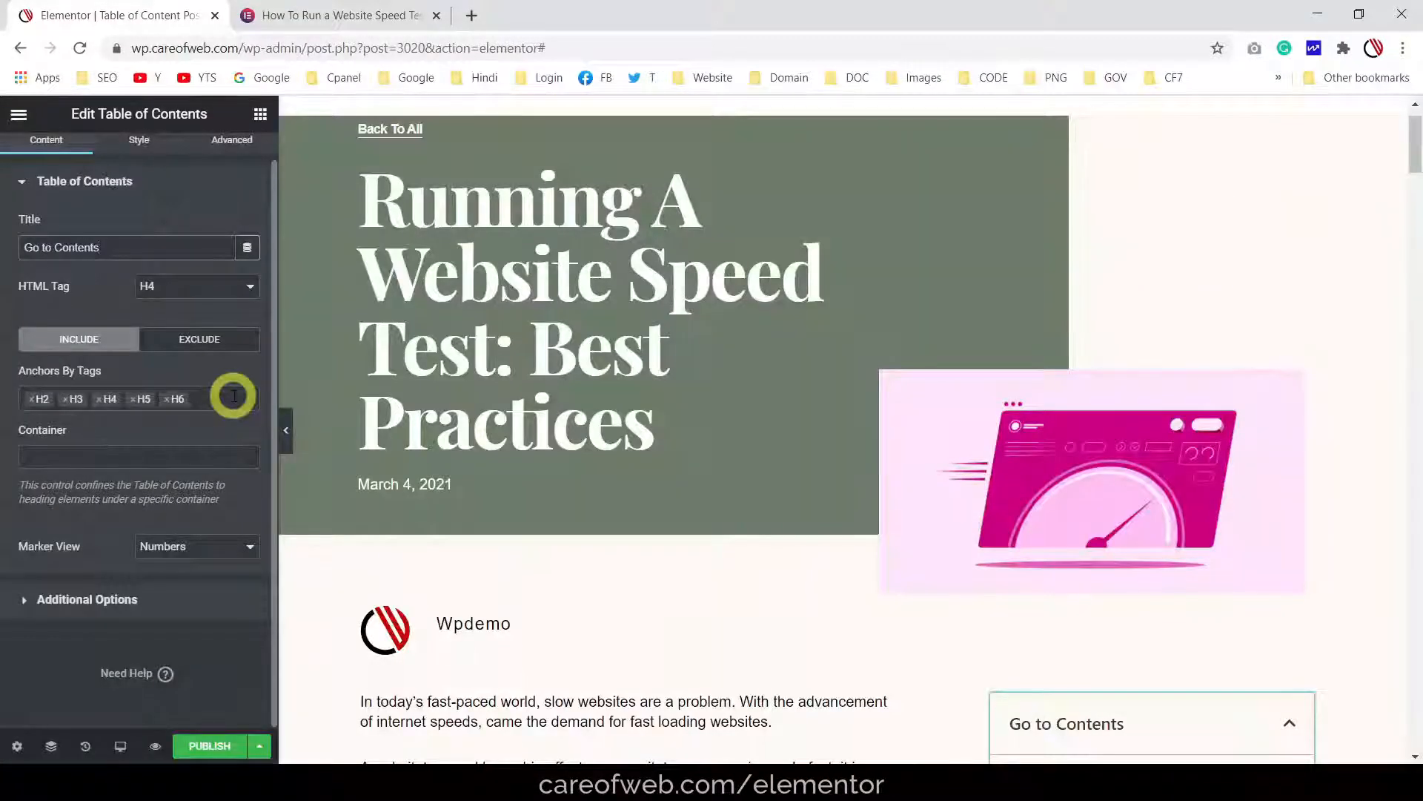
{"action": "scroll", "coordinate": [582, 350], "scroll_direction": "down", "scroll_amount": 6}
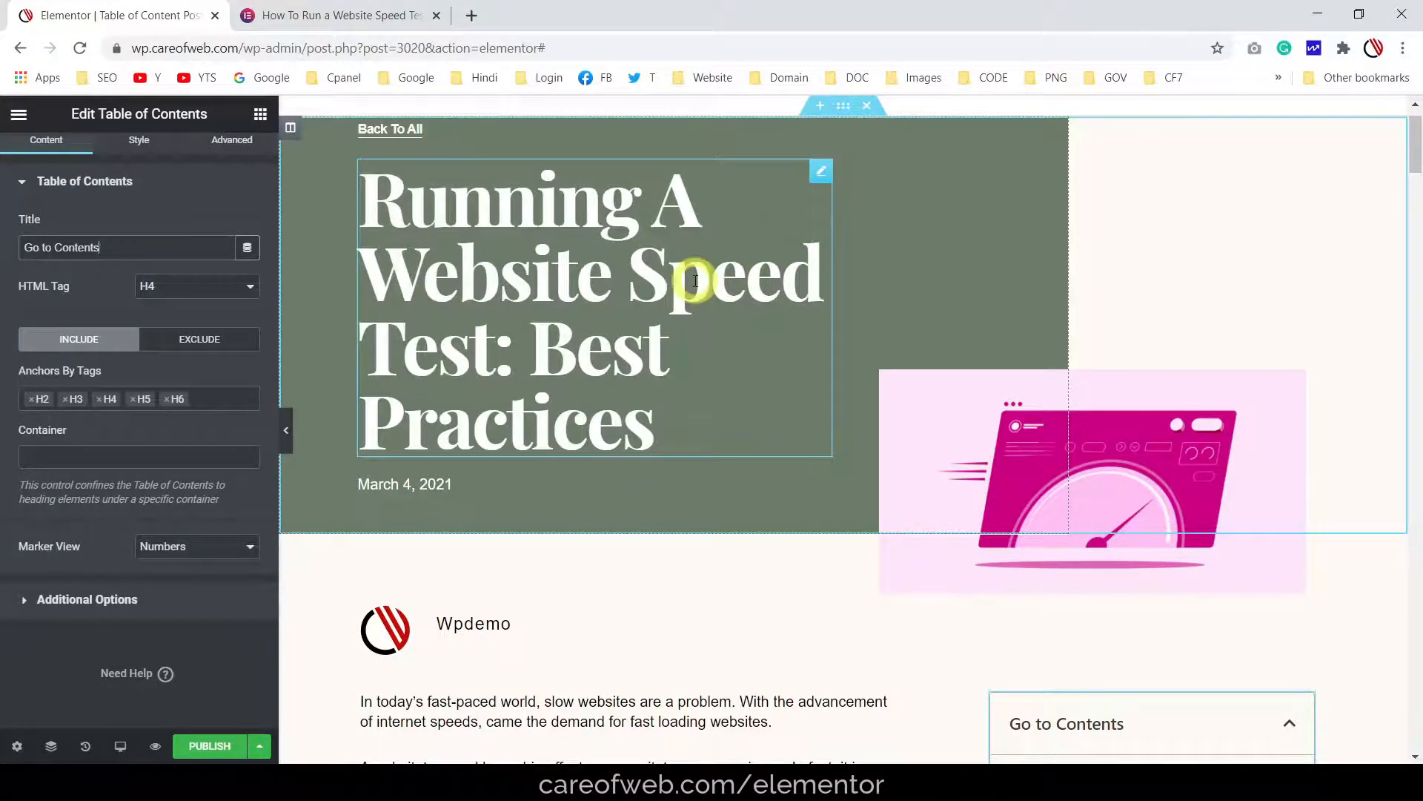
Limit the Table of Contents anchors to H2 and H3 by removing the H4, H5 and H6 tags
{"action": "scroll", "coordinate": [695, 280], "scroll_direction": "down", "scroll_amount": 7}
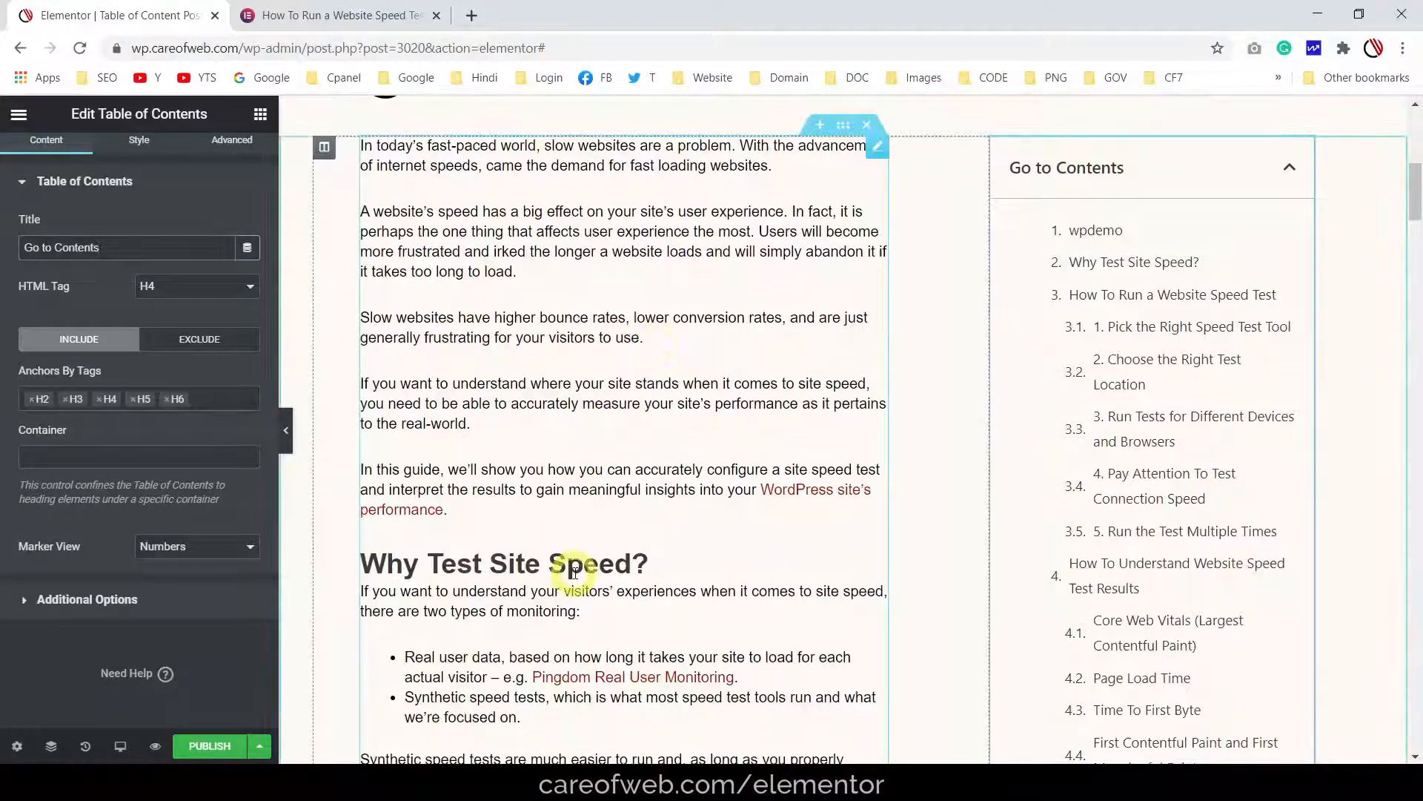
{"action": "scroll", "coordinate": [688, 570], "scroll_direction": "down", "scroll_amount": 5}
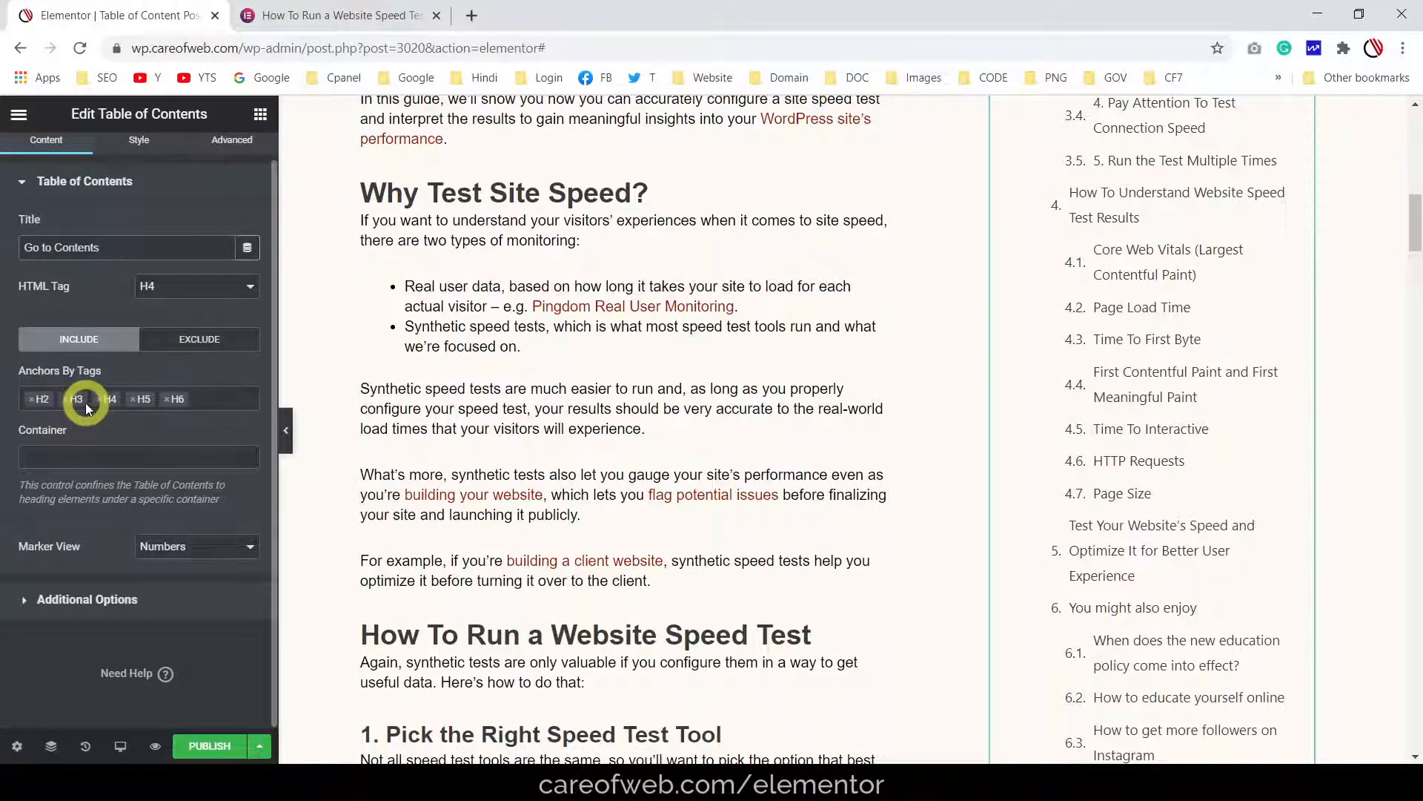
{"action": "scroll", "coordinate": [652, 387], "scroll_direction": "up", "scroll_amount": 7}
{"action": "scroll", "coordinate": [712, 382], "scroll_direction": "down", "scroll_amount": 5}
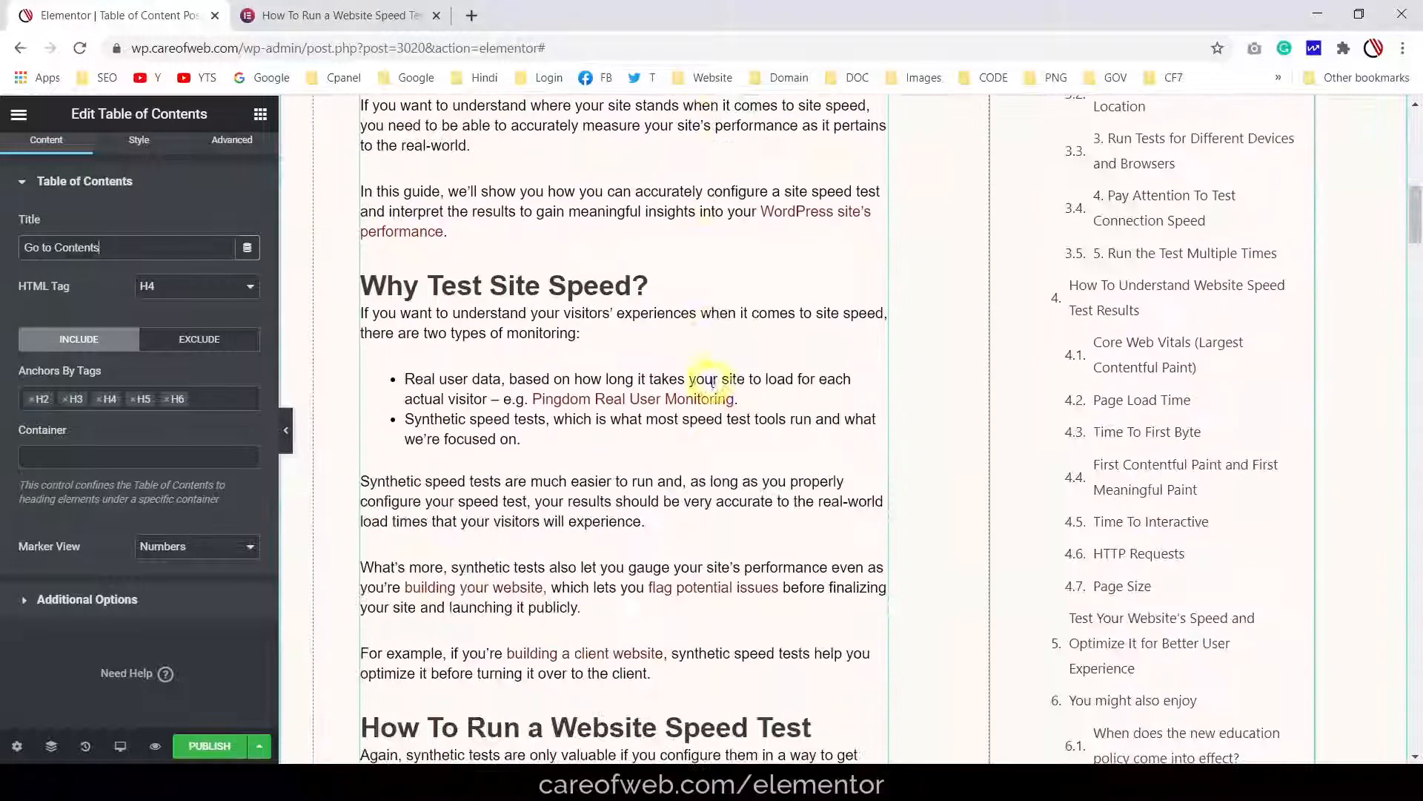
{"action": "scroll", "coordinate": [545, 334], "scroll_direction": "down", "scroll_amount": 6}
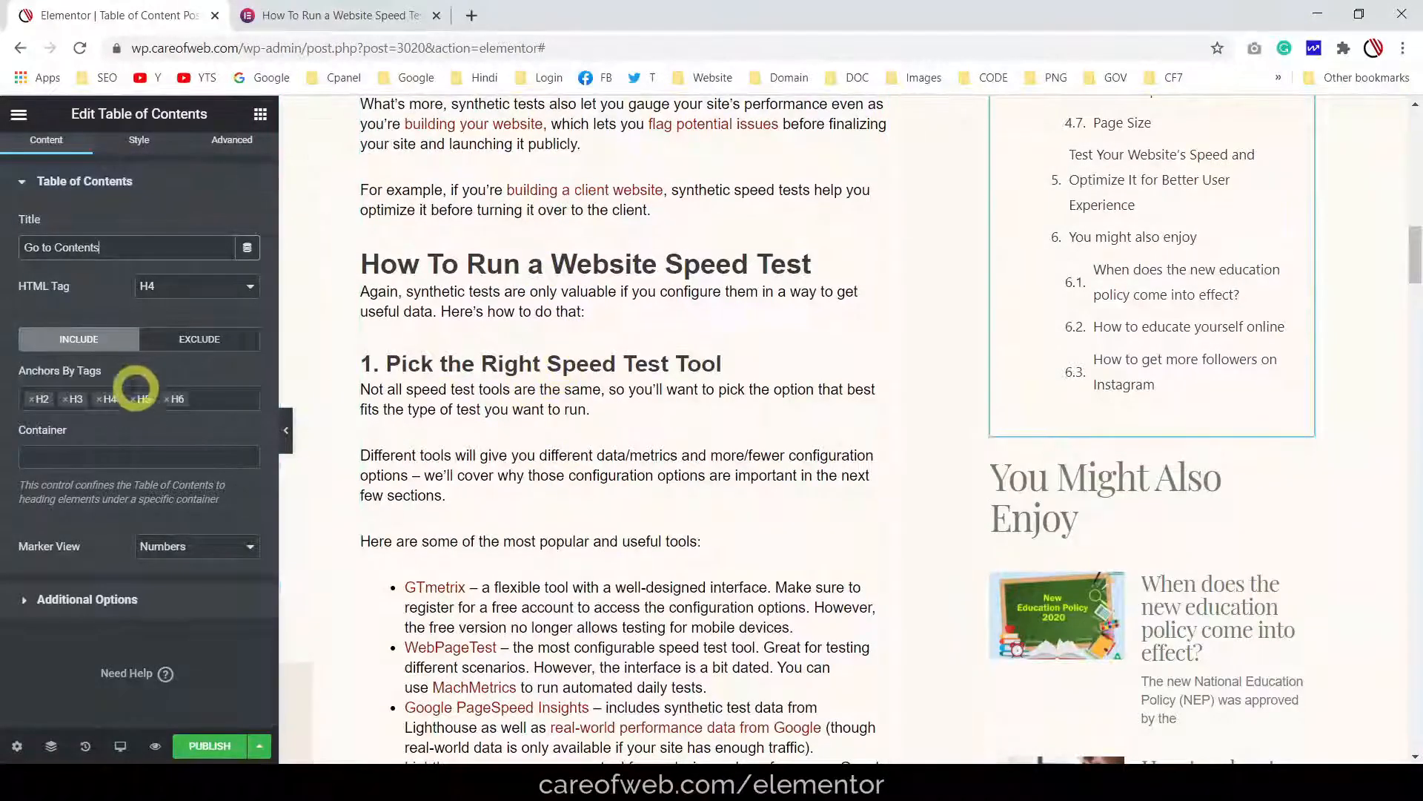
{"action": "left_click", "coordinate": [168, 399]}
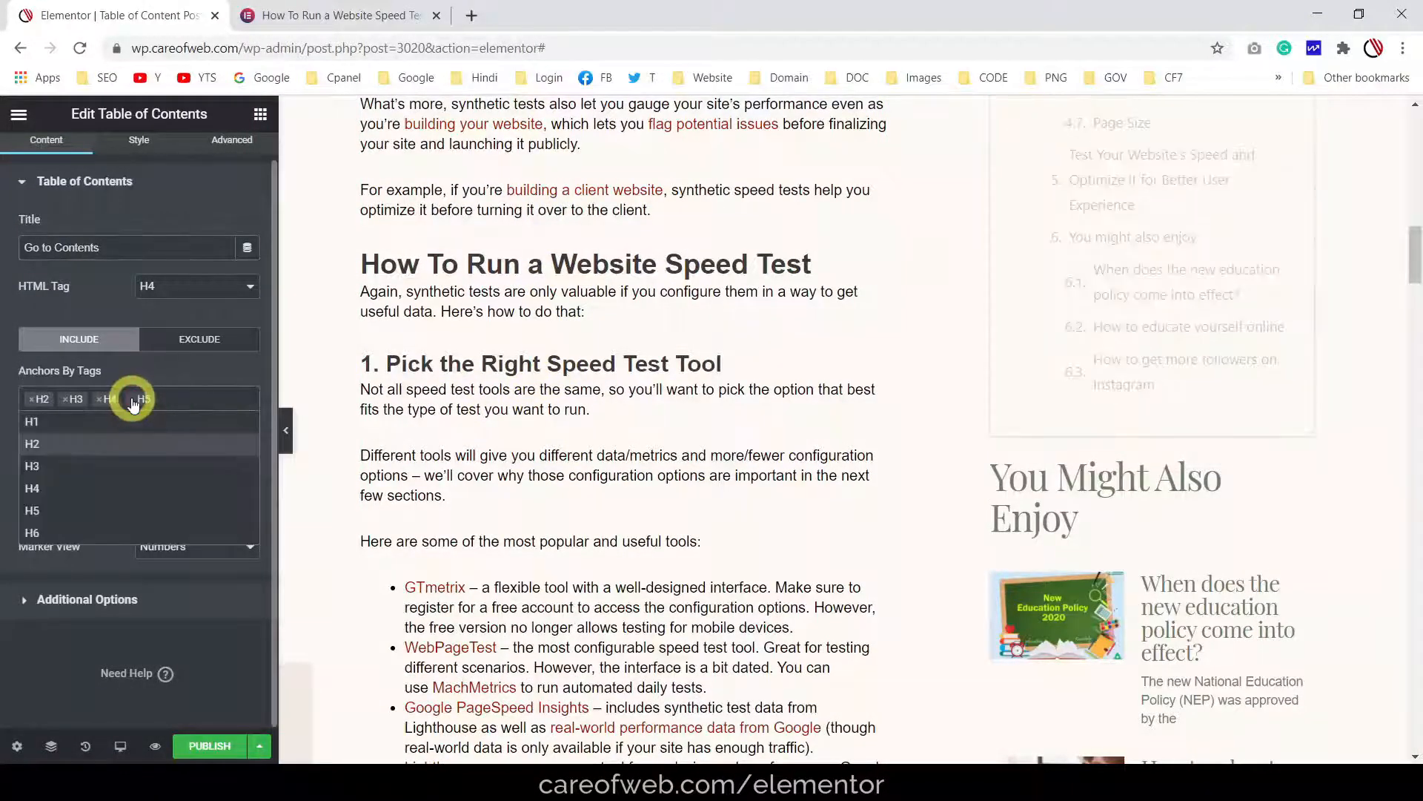
{"action": "left_click", "coordinate": [134, 402]}
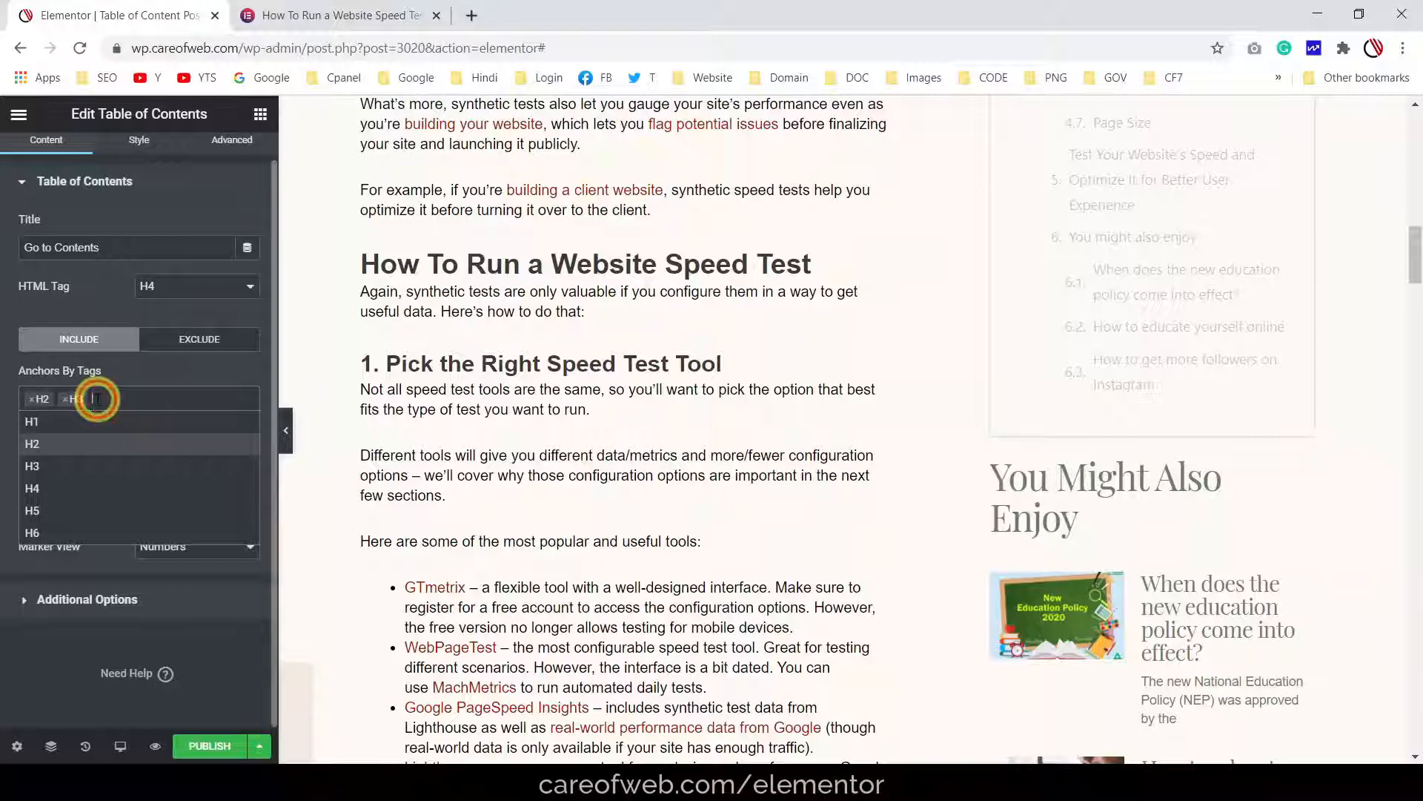
{"action": "left_click", "coordinate": [149, 374]}
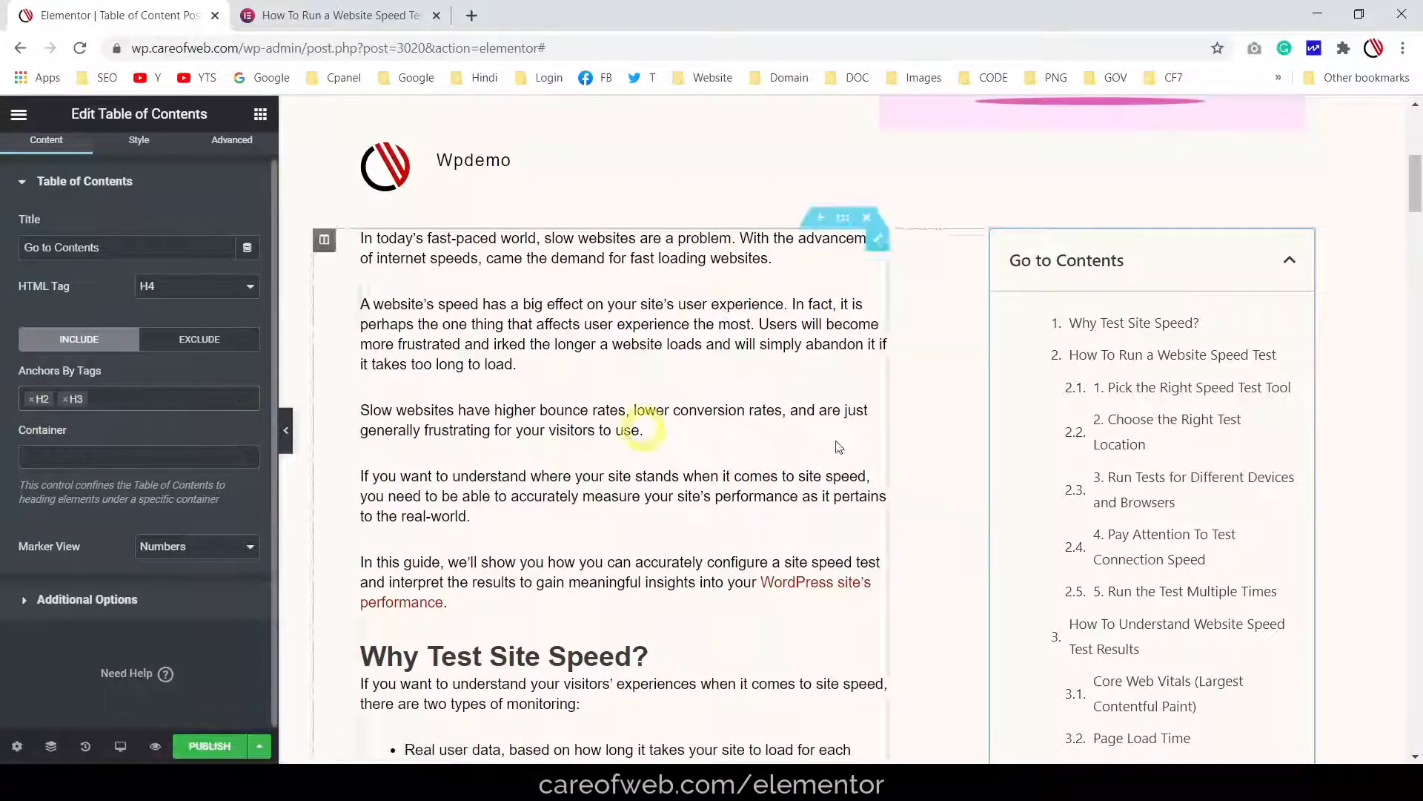
{"action": "scroll", "coordinate": [1152, 494], "scroll_direction": "down", "scroll_amount": 4}
{"action": "scroll", "coordinate": [1161, 493], "scroll_direction": "up", "scroll_amount": 4}
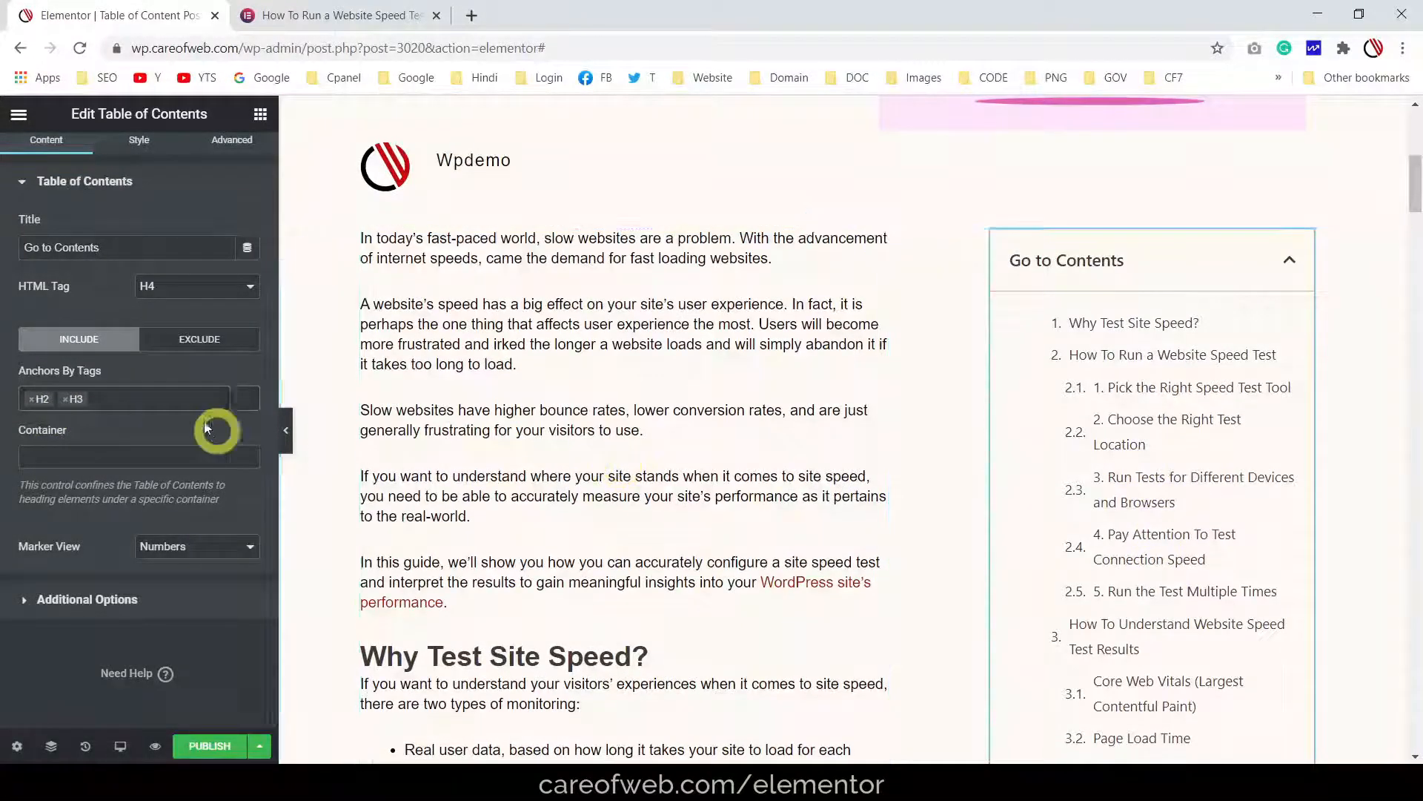
Open the widget's exclusion settings and examine the contents list's entries against the article and sidebar headings
{"action": "left_click", "coordinate": [201, 366]}
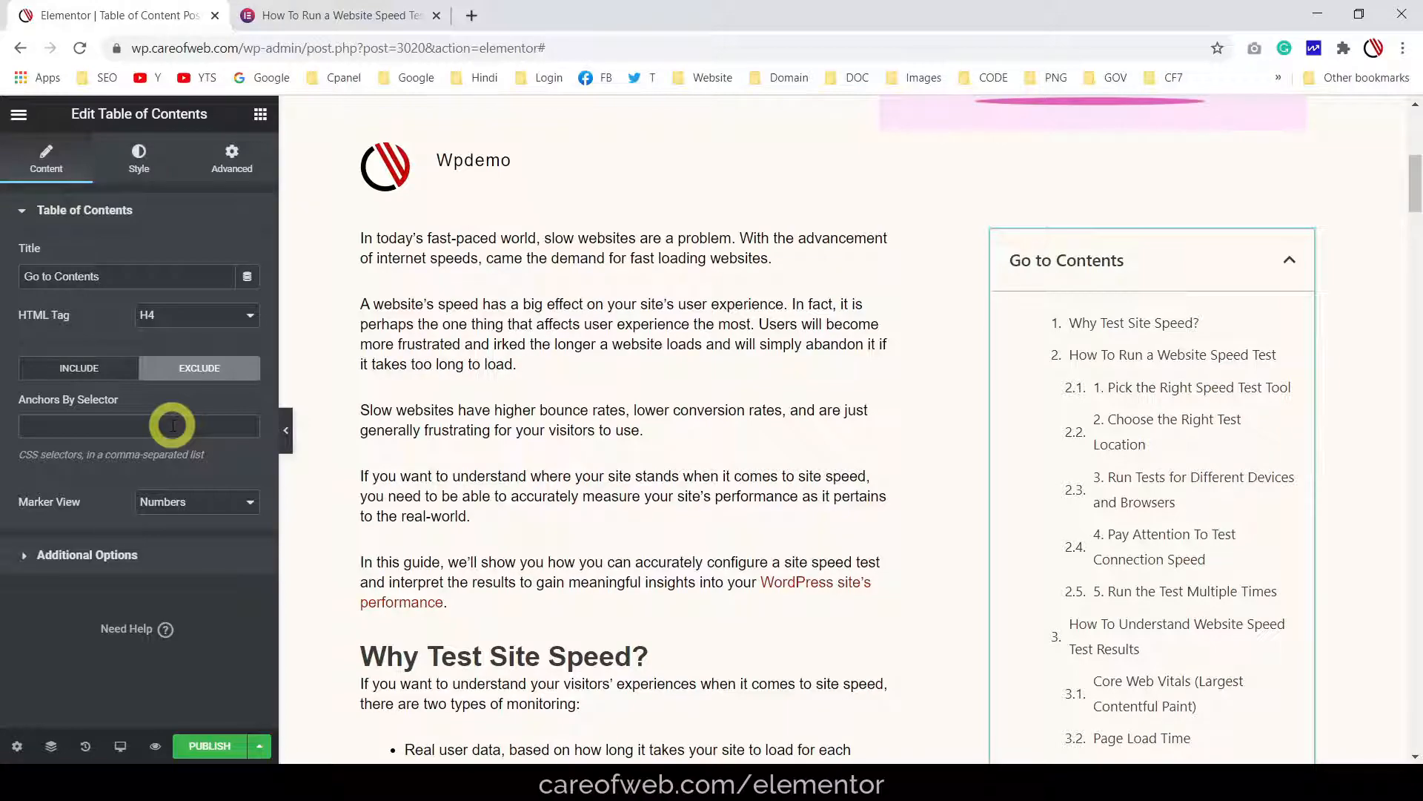
{"action": "scroll", "coordinate": [883, 416], "scroll_direction": "up", "scroll_amount": 1}
{"action": "scroll", "coordinate": [1100, 451], "scroll_direction": "down", "scroll_amount": 5}
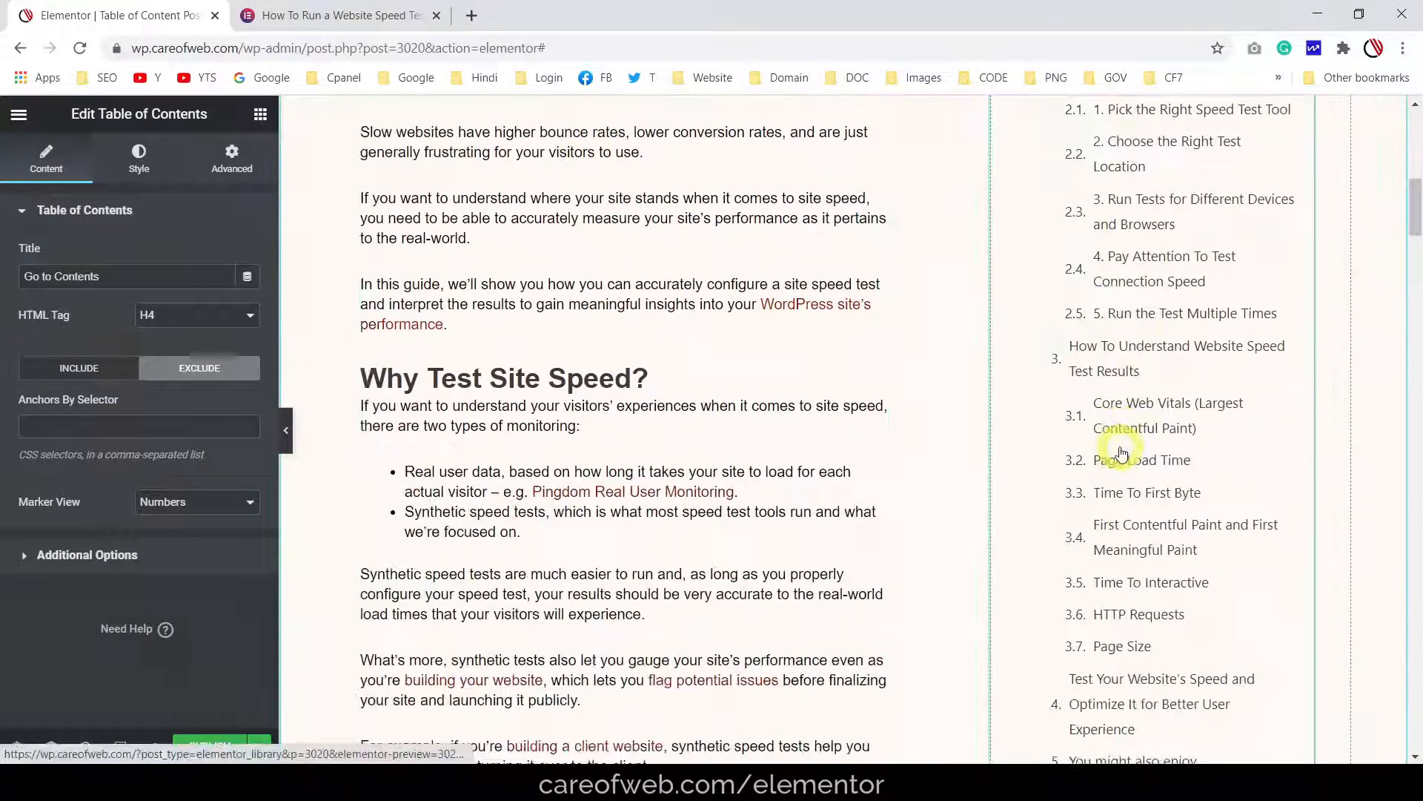
{"action": "scroll", "coordinate": [1123, 452], "scroll_direction": "up", "scroll_amount": 5}
{"action": "scroll", "coordinate": [1112, 447], "scroll_direction": "up", "scroll_amount": 1}
{"action": "scroll", "coordinate": [1121, 448], "scroll_direction": "down", "scroll_amount": 9}
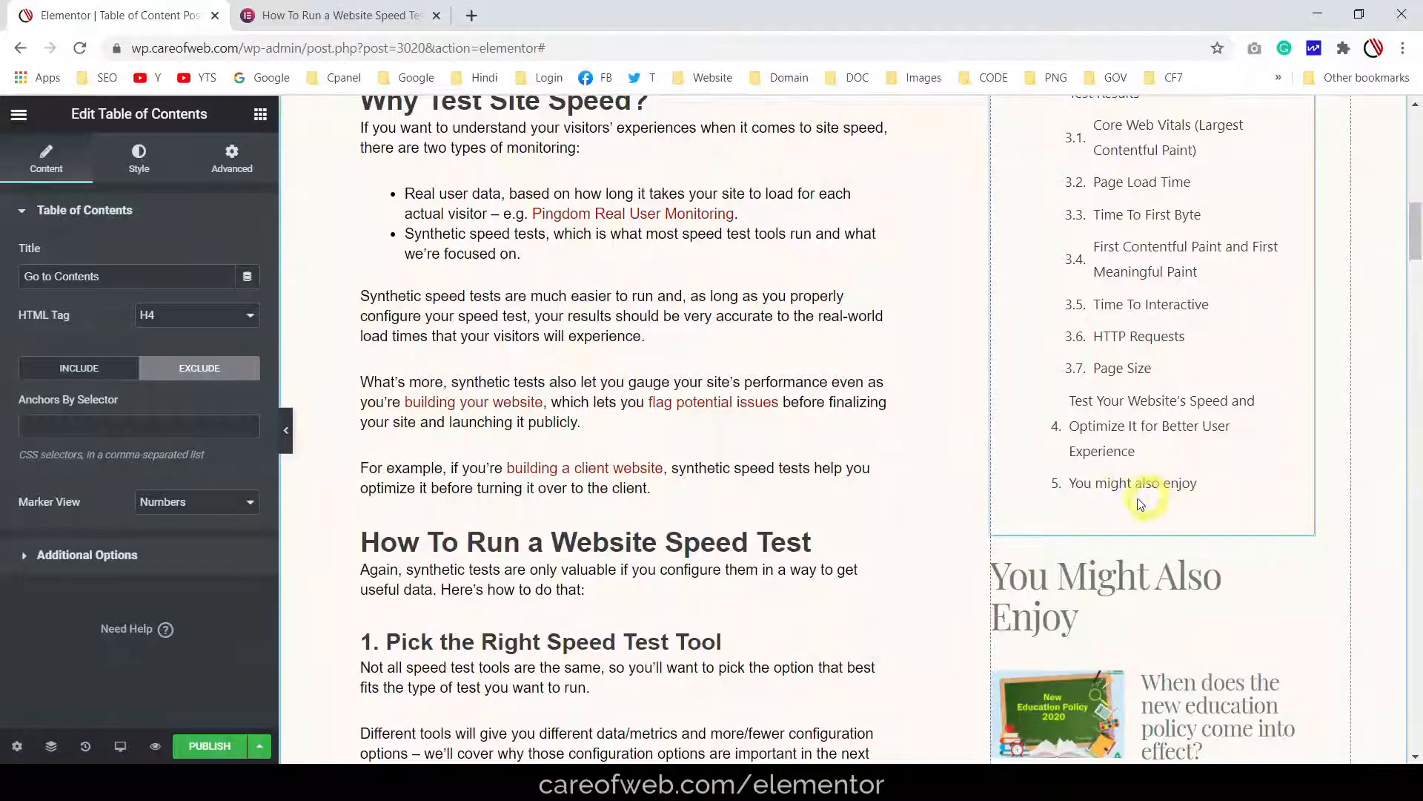
{"action": "scroll", "coordinate": [1145, 483], "scroll_direction": "down", "scroll_amount": 3}
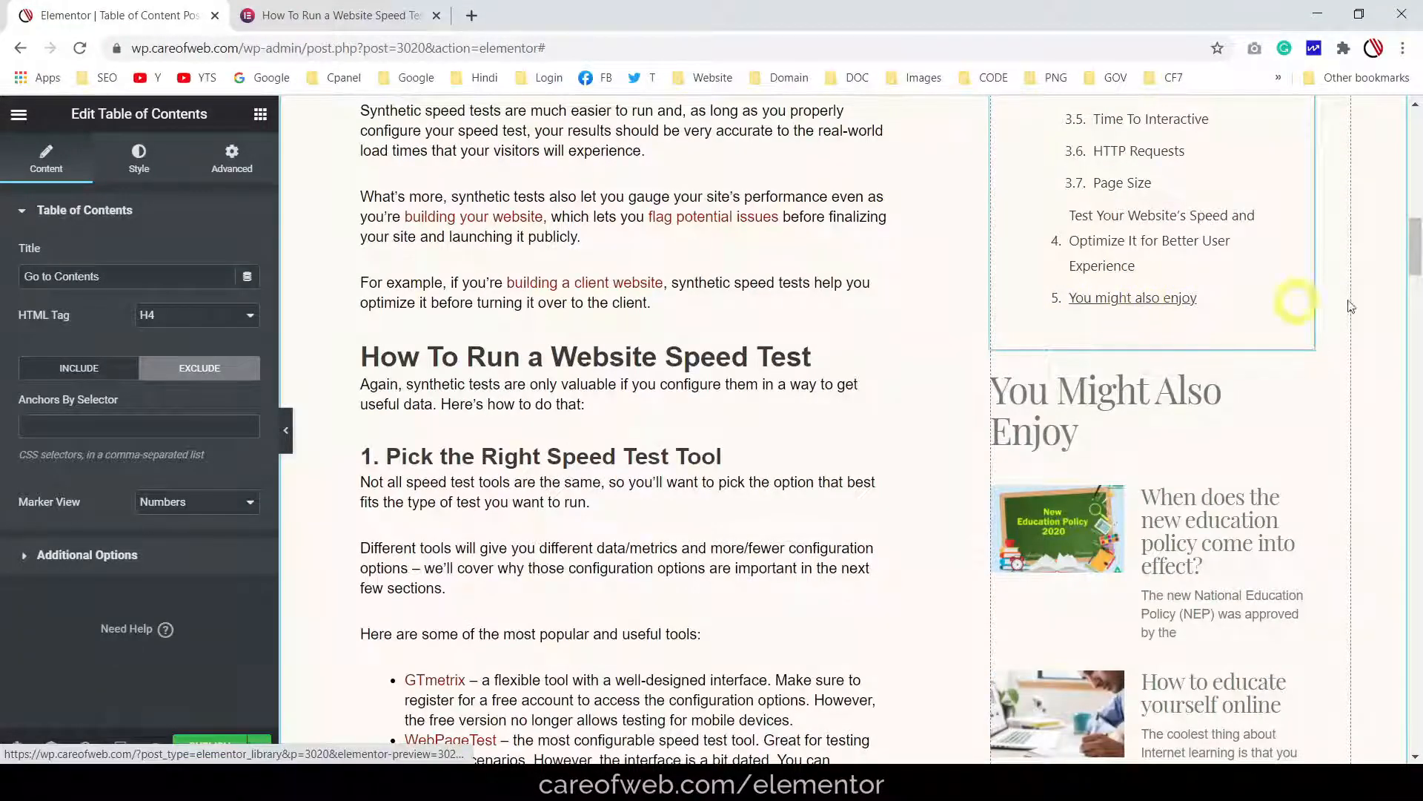
{"action": "scroll", "coordinate": [691, 321], "scroll_direction": "down", "scroll_amount": 15}
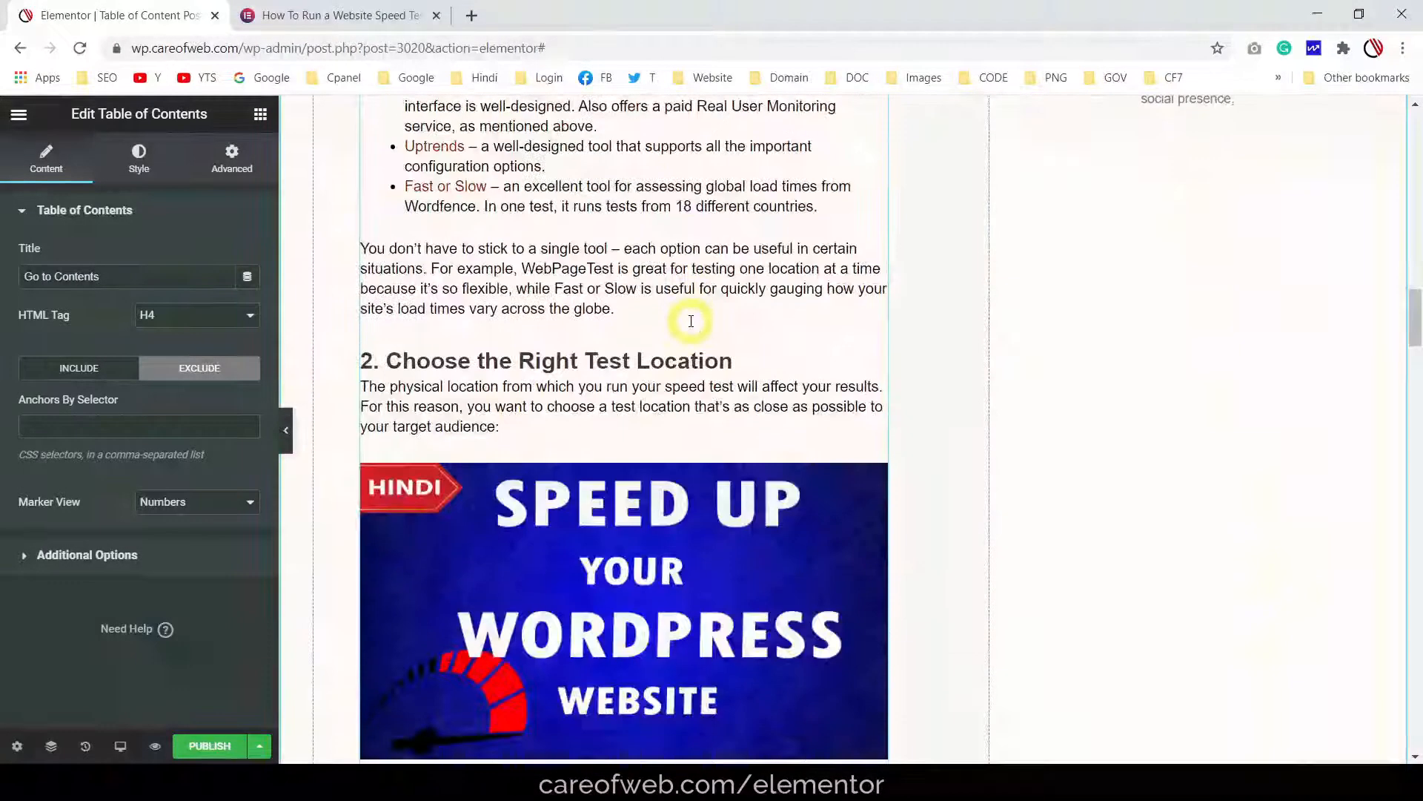
{"action": "scroll", "coordinate": [691, 321], "scroll_direction": "down", "scroll_amount": 8}
{"action": "scroll", "coordinate": [691, 321], "scroll_direction": "up", "scroll_amount": 20}
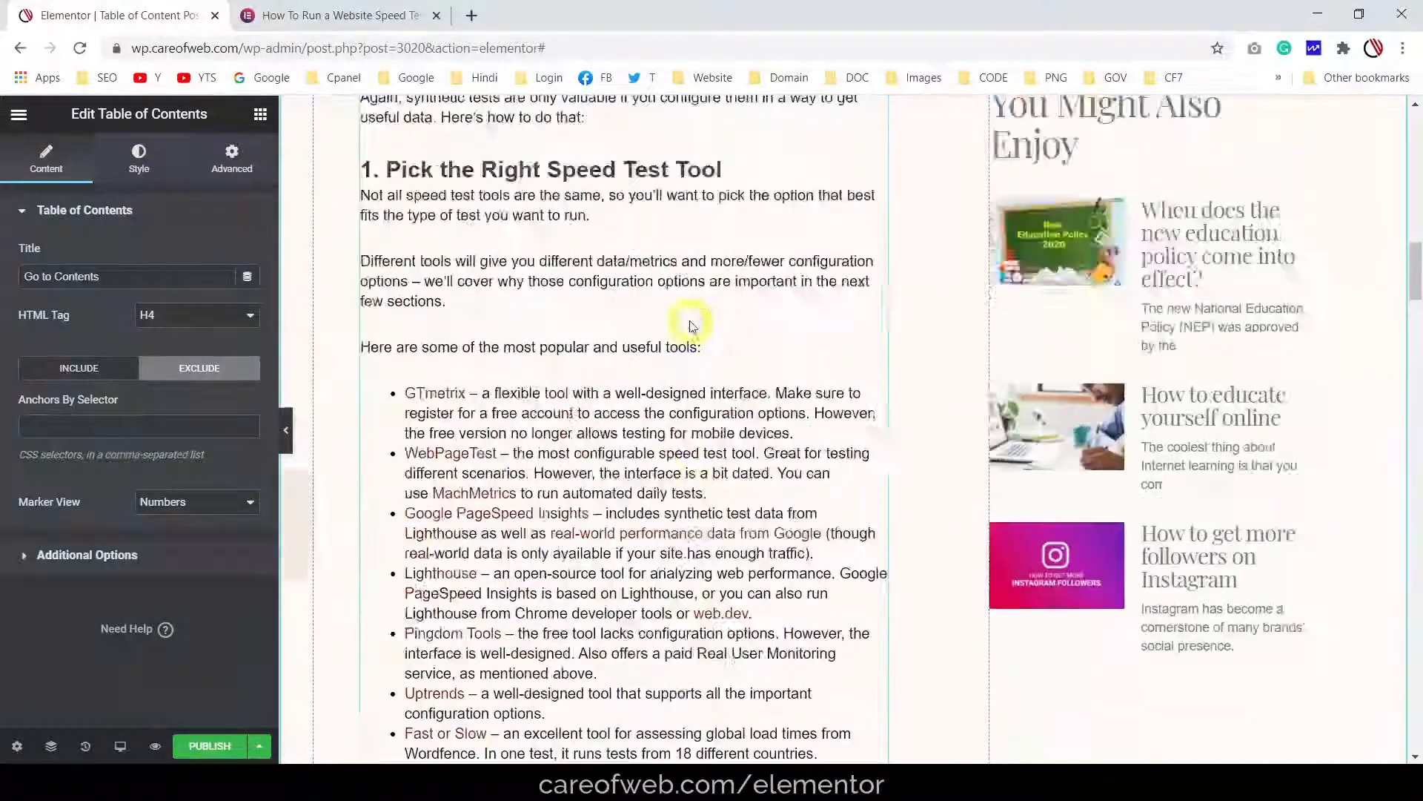
Assign the CSS class hidetoc to the sidebar's "You Might Also Enjoy" heading
{"action": "left_click", "coordinate": [1134, 308]}
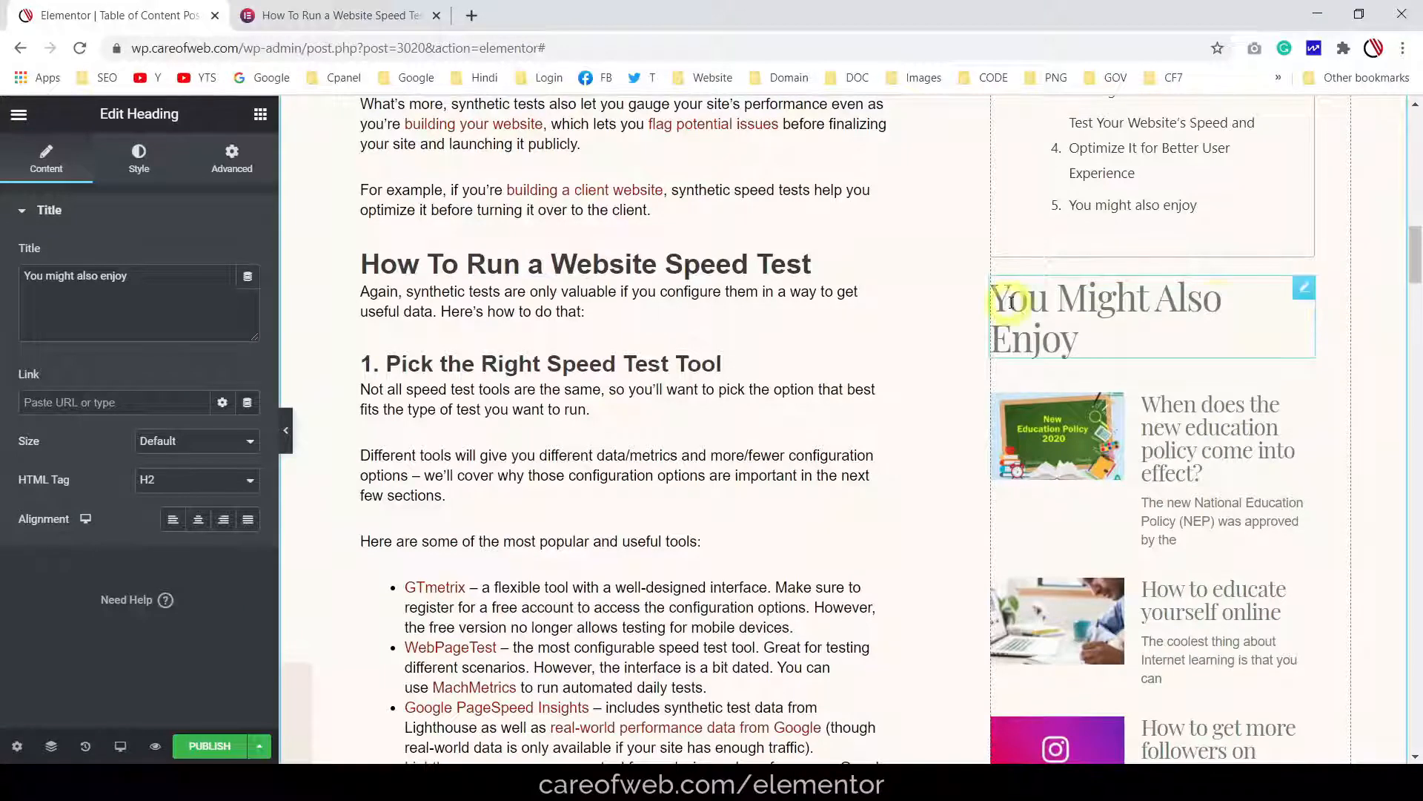
{"action": "scroll", "coordinate": [1173, 375], "scroll_direction": "up", "scroll_amount": 4}
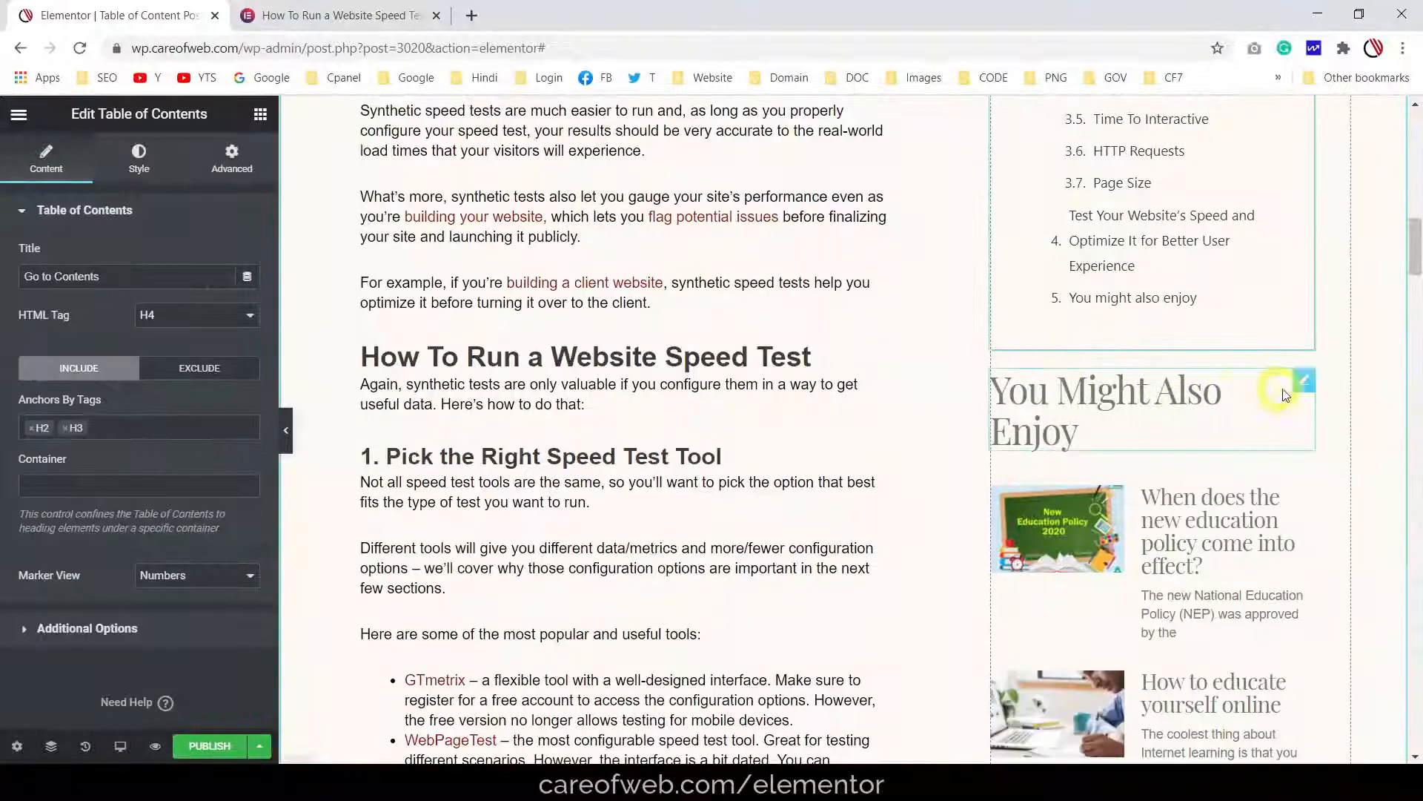
{"action": "left_click", "coordinate": [1304, 381]}
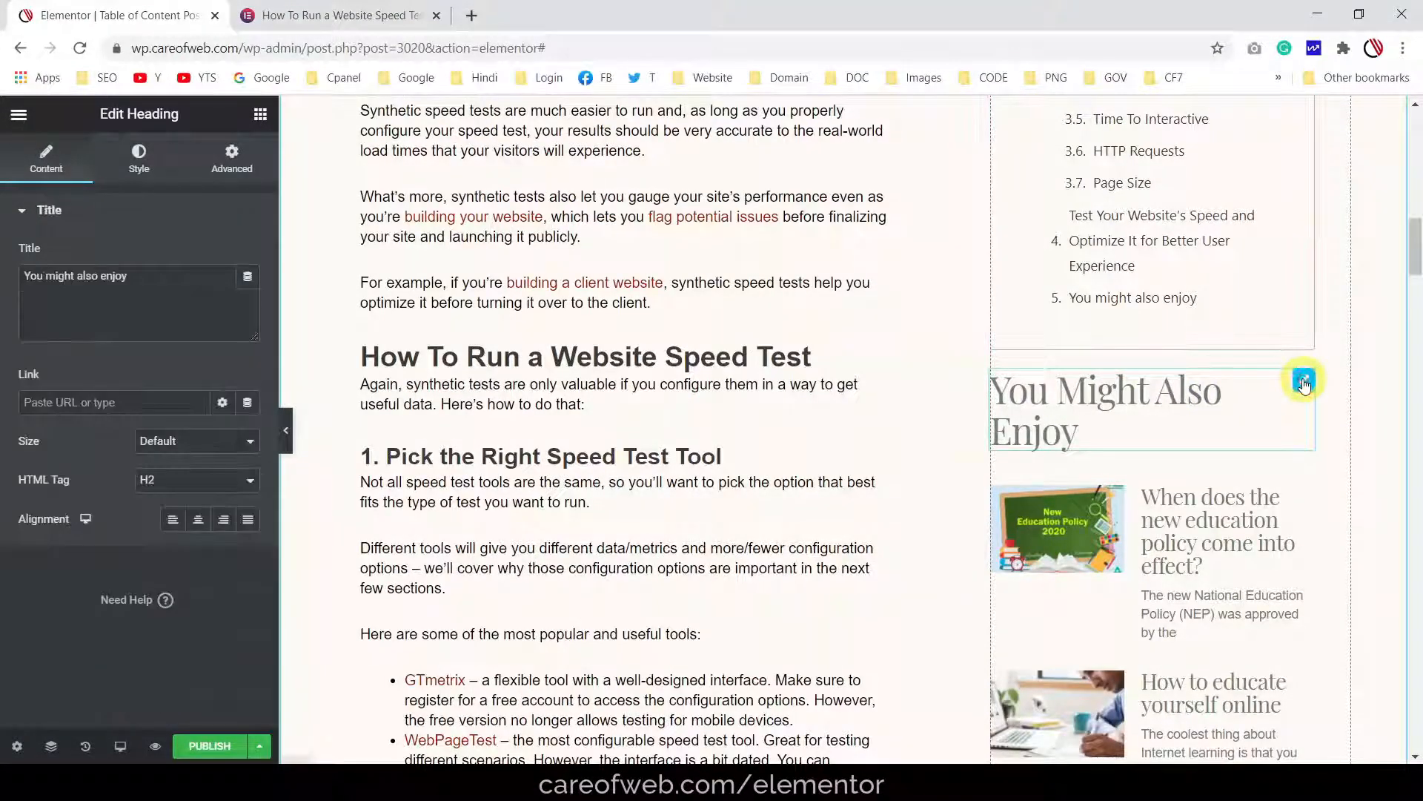
{"action": "left_click", "coordinate": [232, 164]}
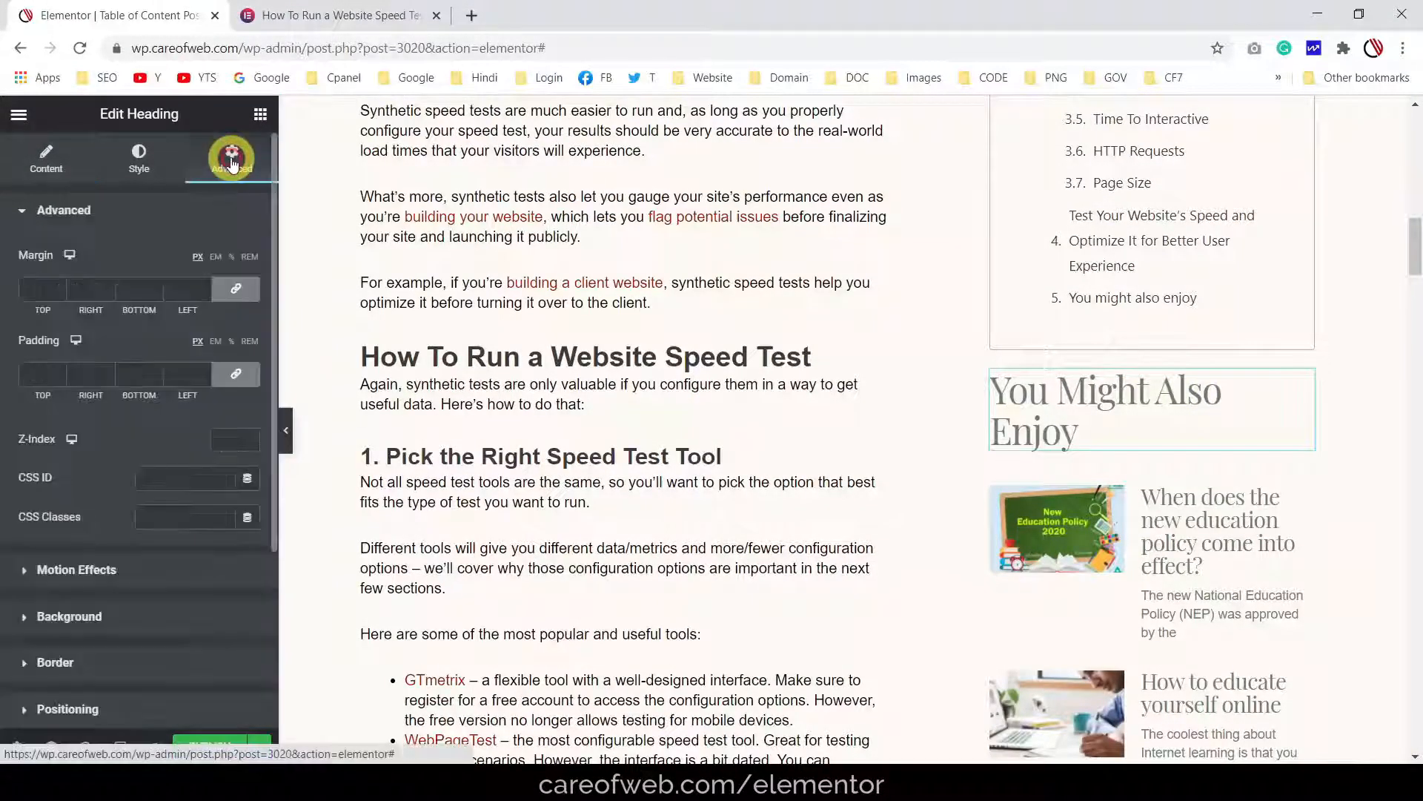
{"action": "scroll", "coordinate": [93, 296], "scroll_direction": "down", "scroll_amount": 3}
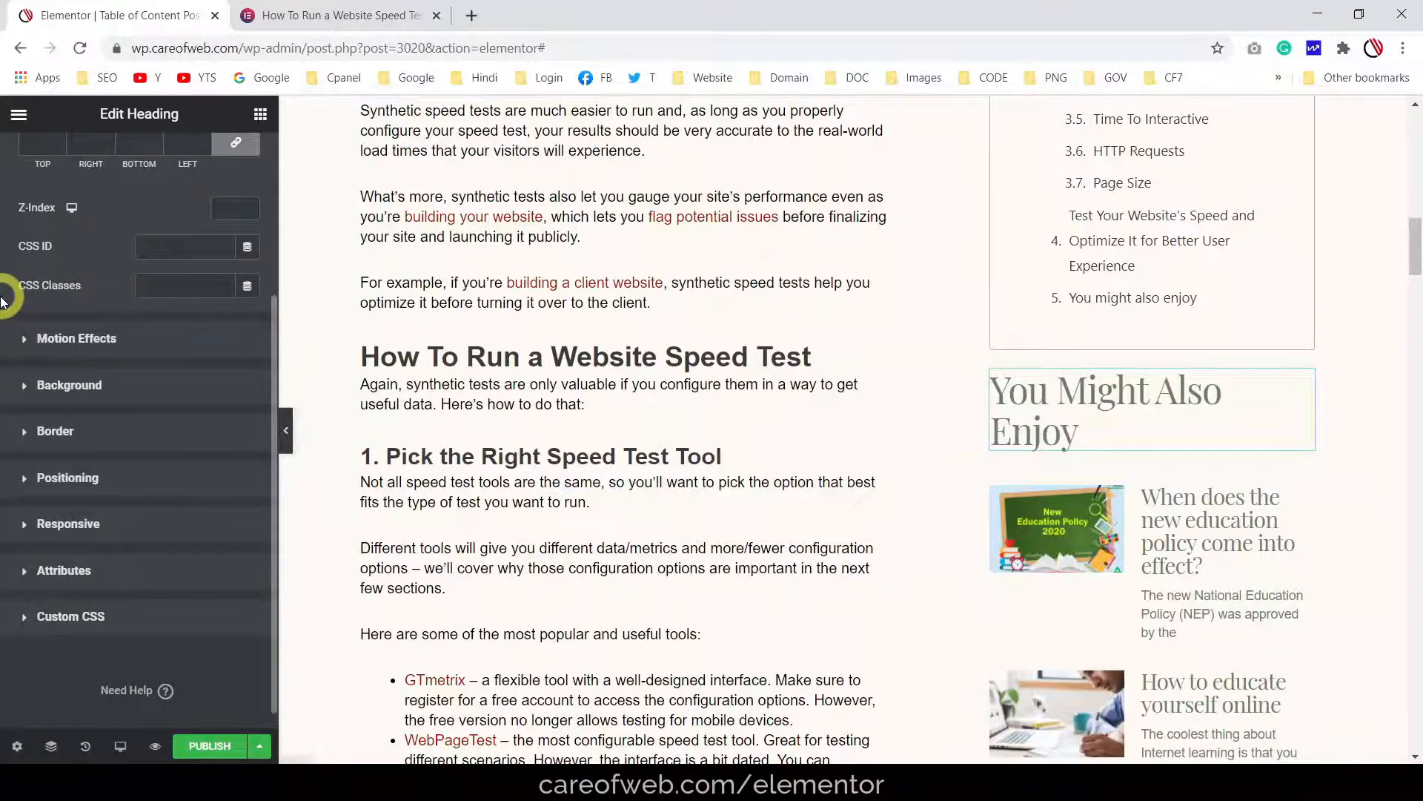
{"action": "scroll", "coordinate": [4, 295], "scroll_direction": "up", "scroll_amount": 4}
{"action": "left_click", "coordinate": [253, 357]}
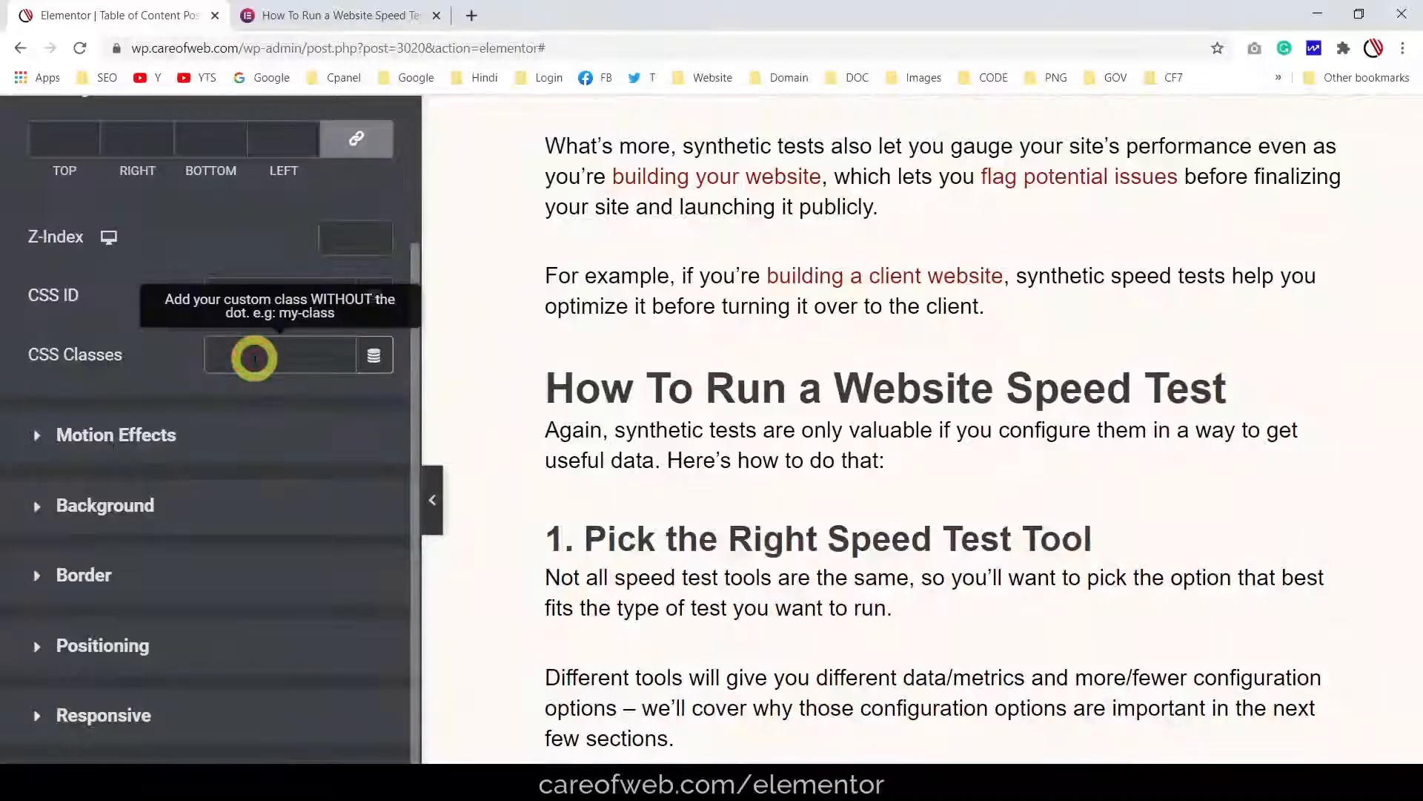
{"action": "type", "text": "hidetoc"}
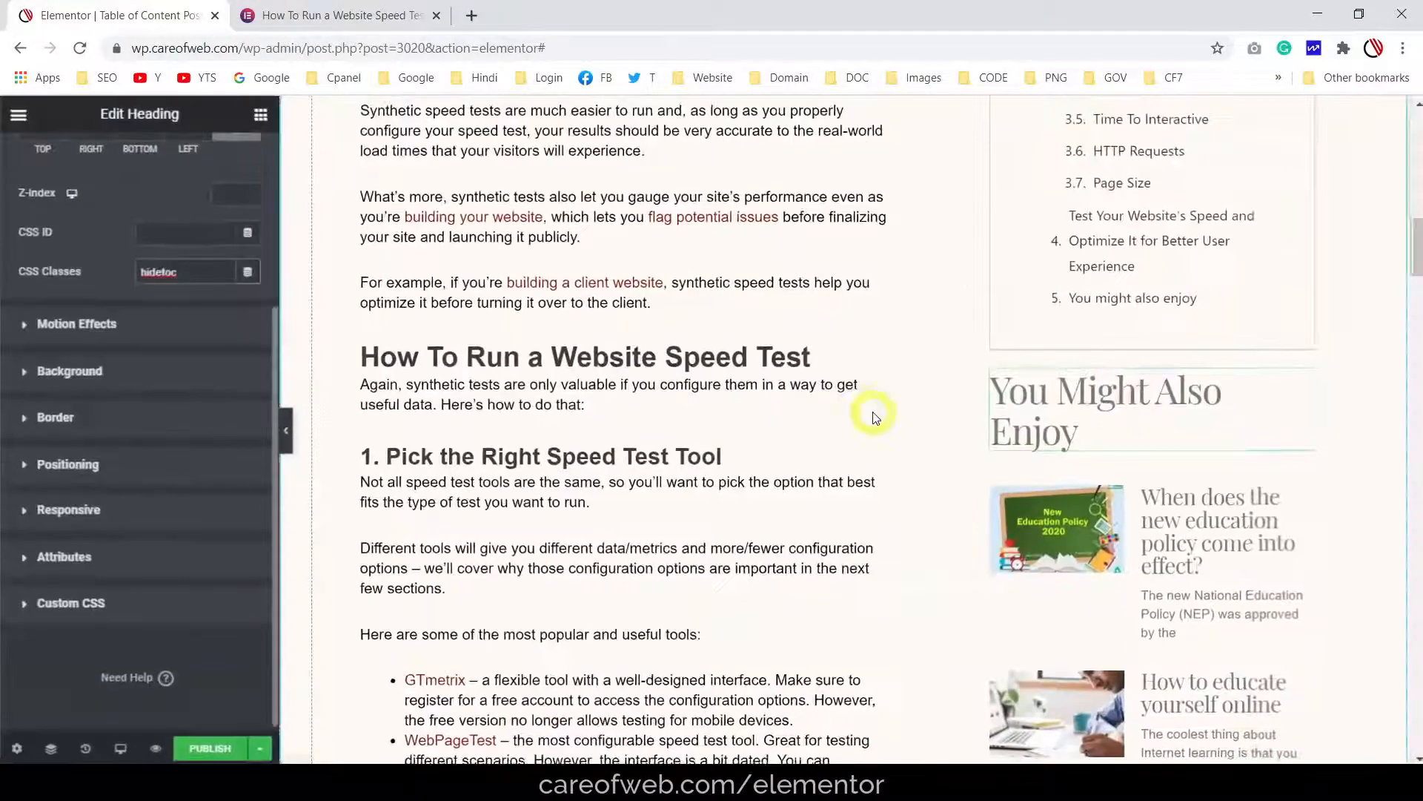
Exclude anchors matching the selector .hidetoc from the Table of Contents and check the end of its list
{"action": "scroll", "coordinate": [873, 416], "scroll_direction": "up", "scroll_amount": 4}
{"action": "scroll", "coordinate": [874, 413], "scroll_direction": "down", "scroll_amount": 1}
{"action": "scroll", "coordinate": [1313, 282], "scroll_direction": "up", "scroll_amount": 3}
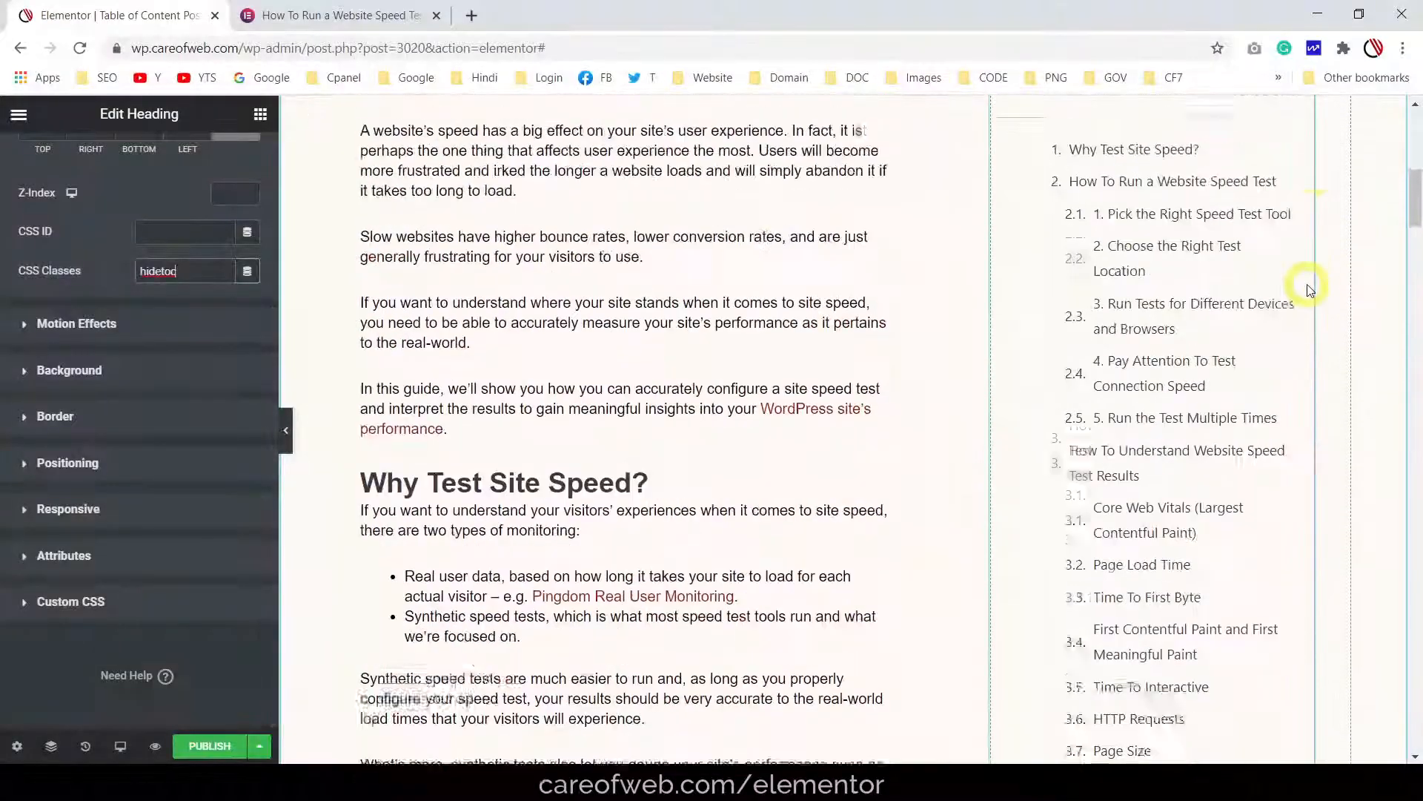
{"action": "scroll", "coordinate": [1309, 290], "scroll_direction": "up", "scroll_amount": 1}
{"action": "left_click", "coordinate": [1303, 150]}
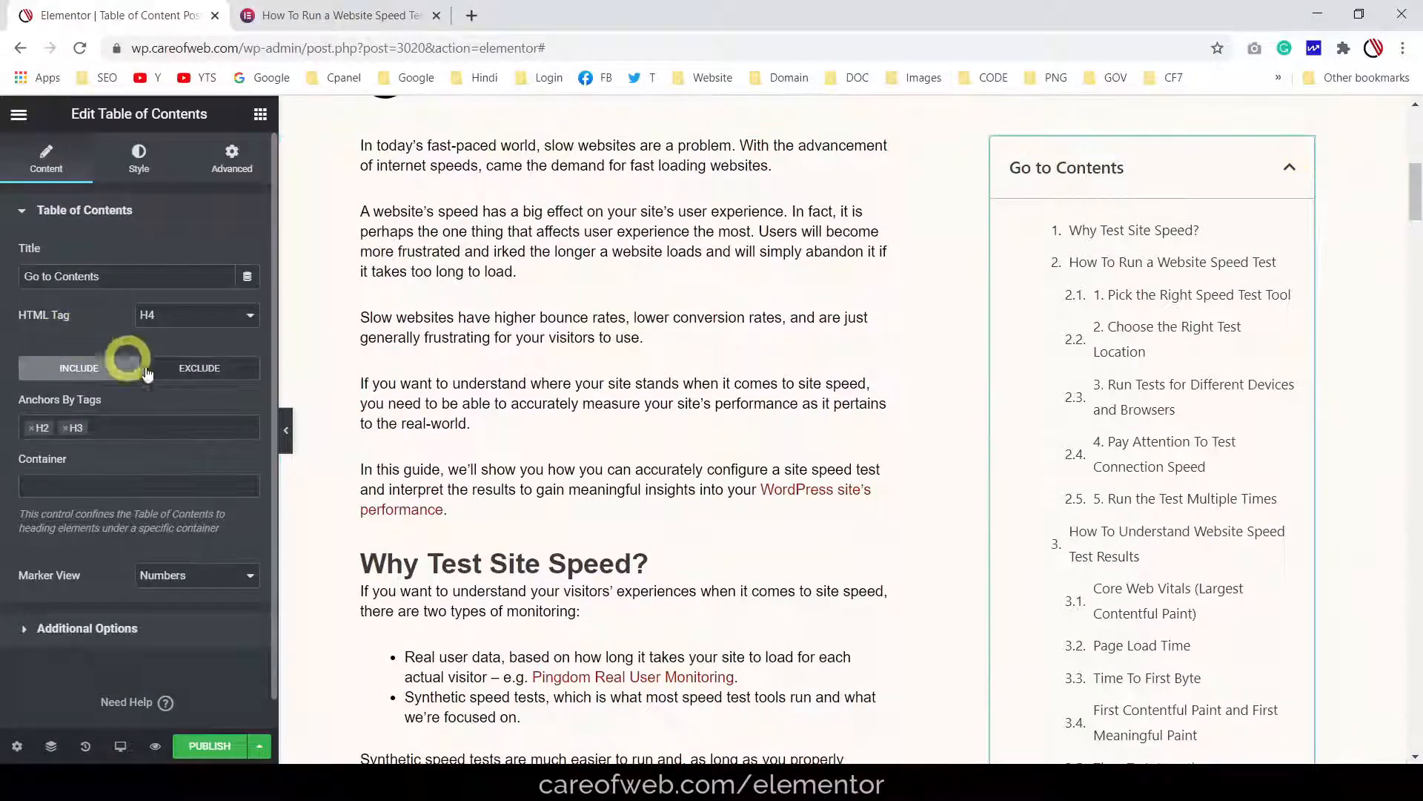
{"action": "left_click", "coordinate": [200, 368]}
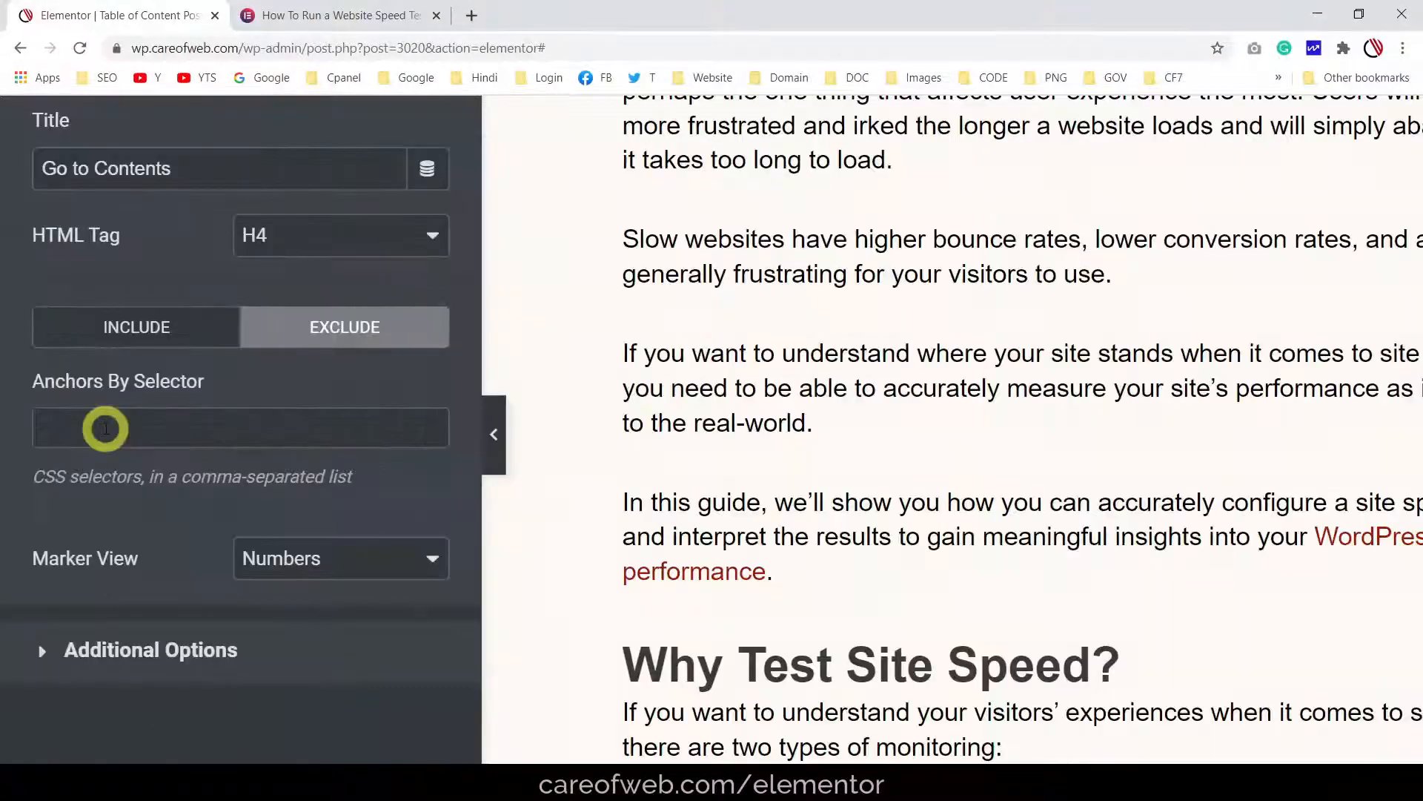
{"action": "left_click", "coordinate": [105, 427]}
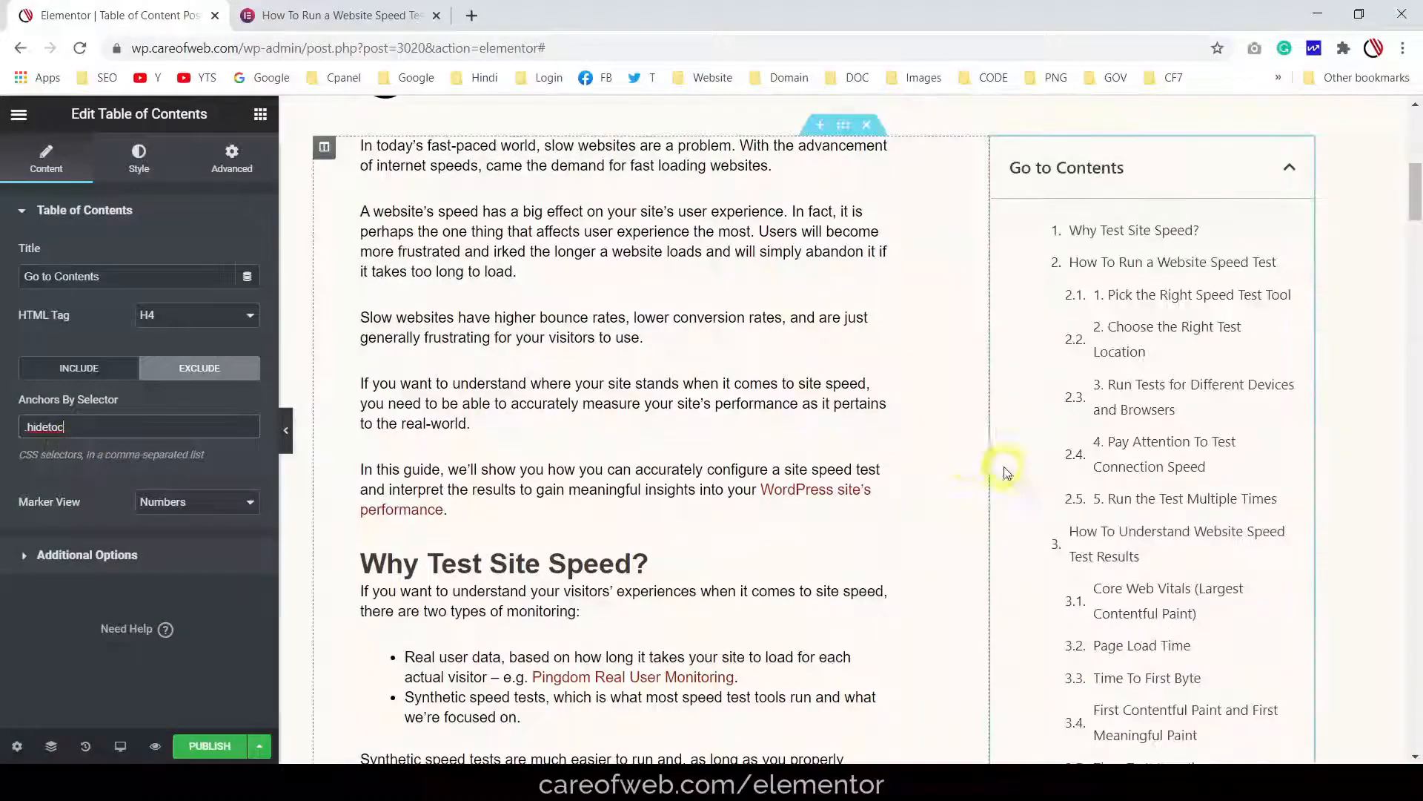
{"action": "scroll", "coordinate": [1038, 430], "scroll_direction": "down", "scroll_amount": 7}
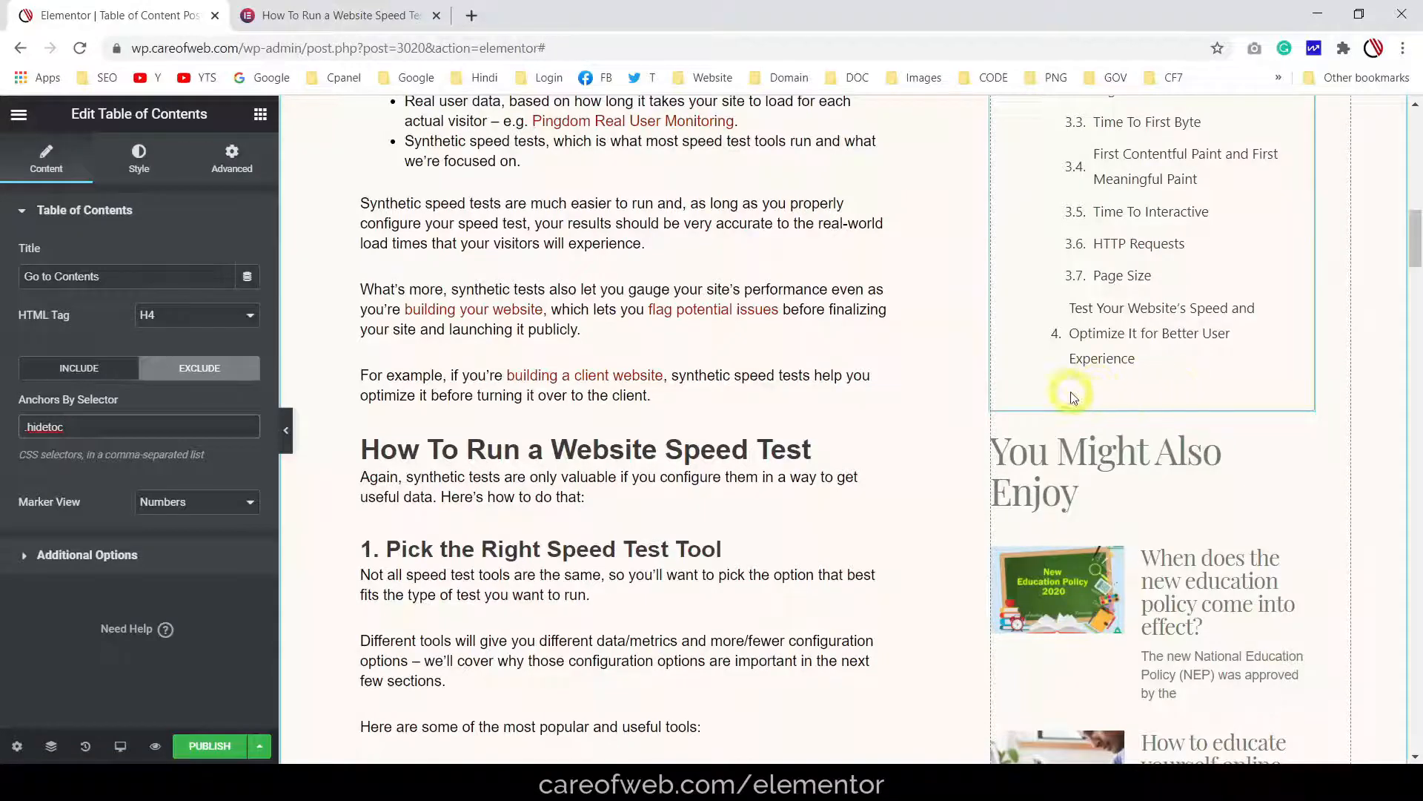
Temporarily remove the .hidetoc exclusion selector to compare the contents list, and restore it
{"action": "left_click_drag", "start_coordinate": [68, 429], "coordinate": [2, 436]}
{"action": "key", "text": "ctrl+c"}
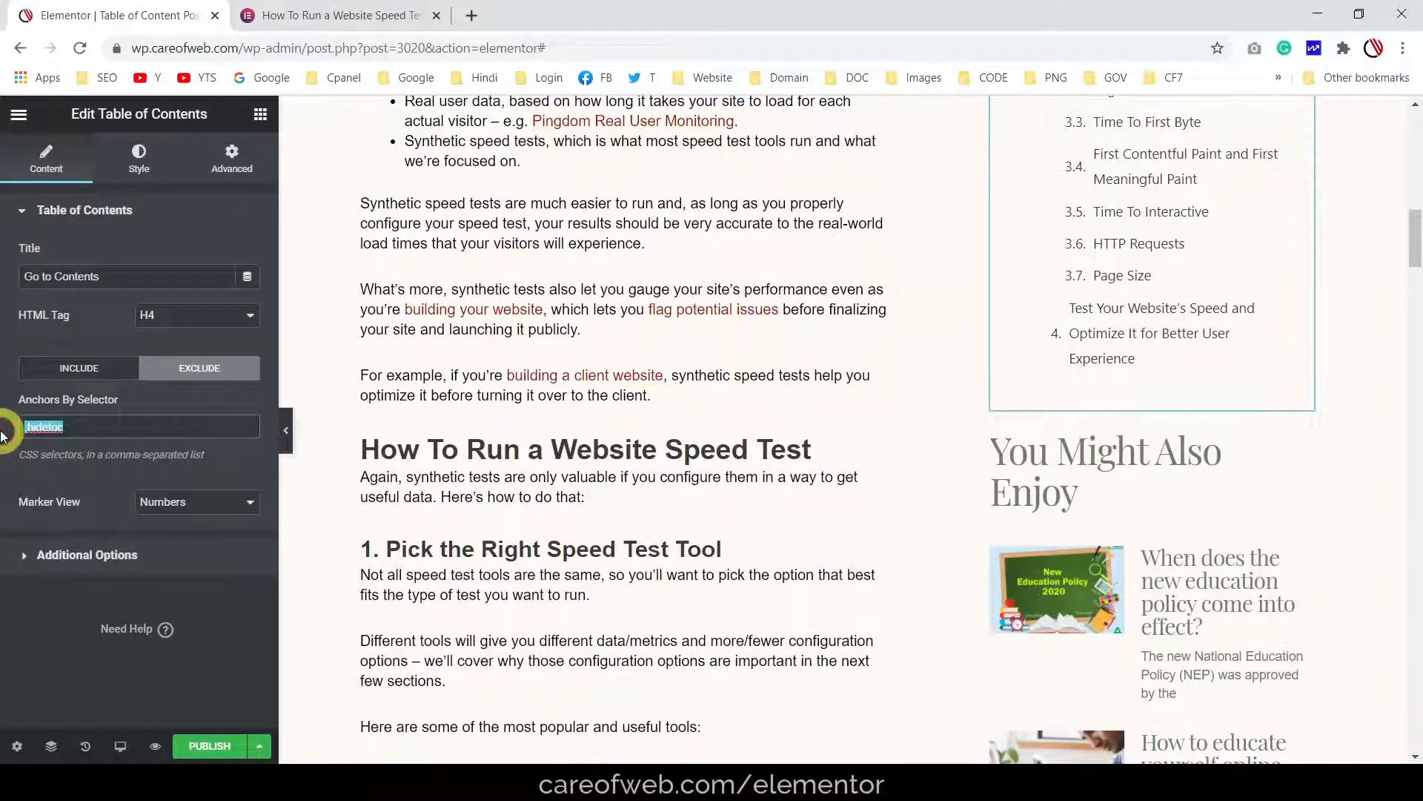
{"action": "key", "text": "BackSpace"}
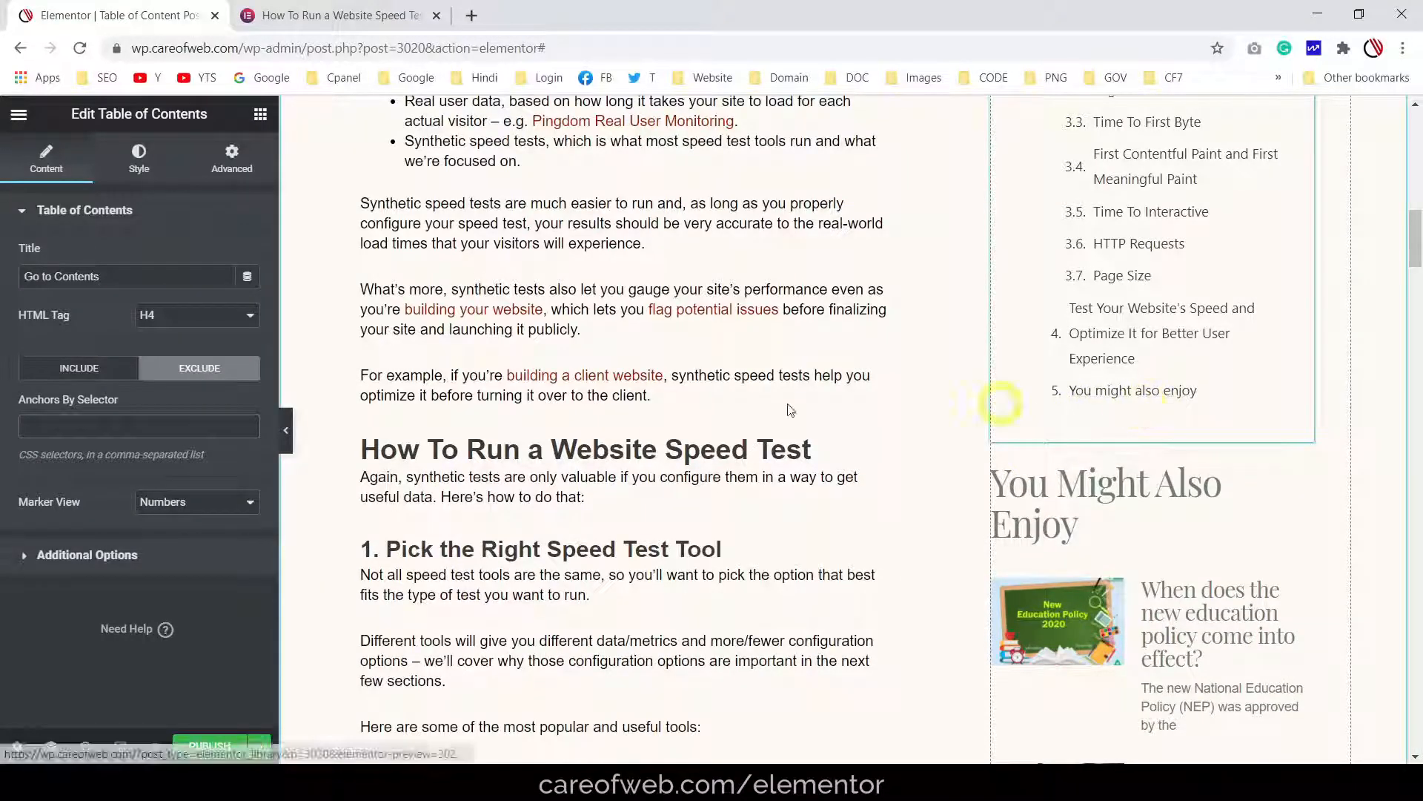
{"action": "left_click", "coordinate": [72, 428]}
{"action": "key", "text": "ctrl+v"}
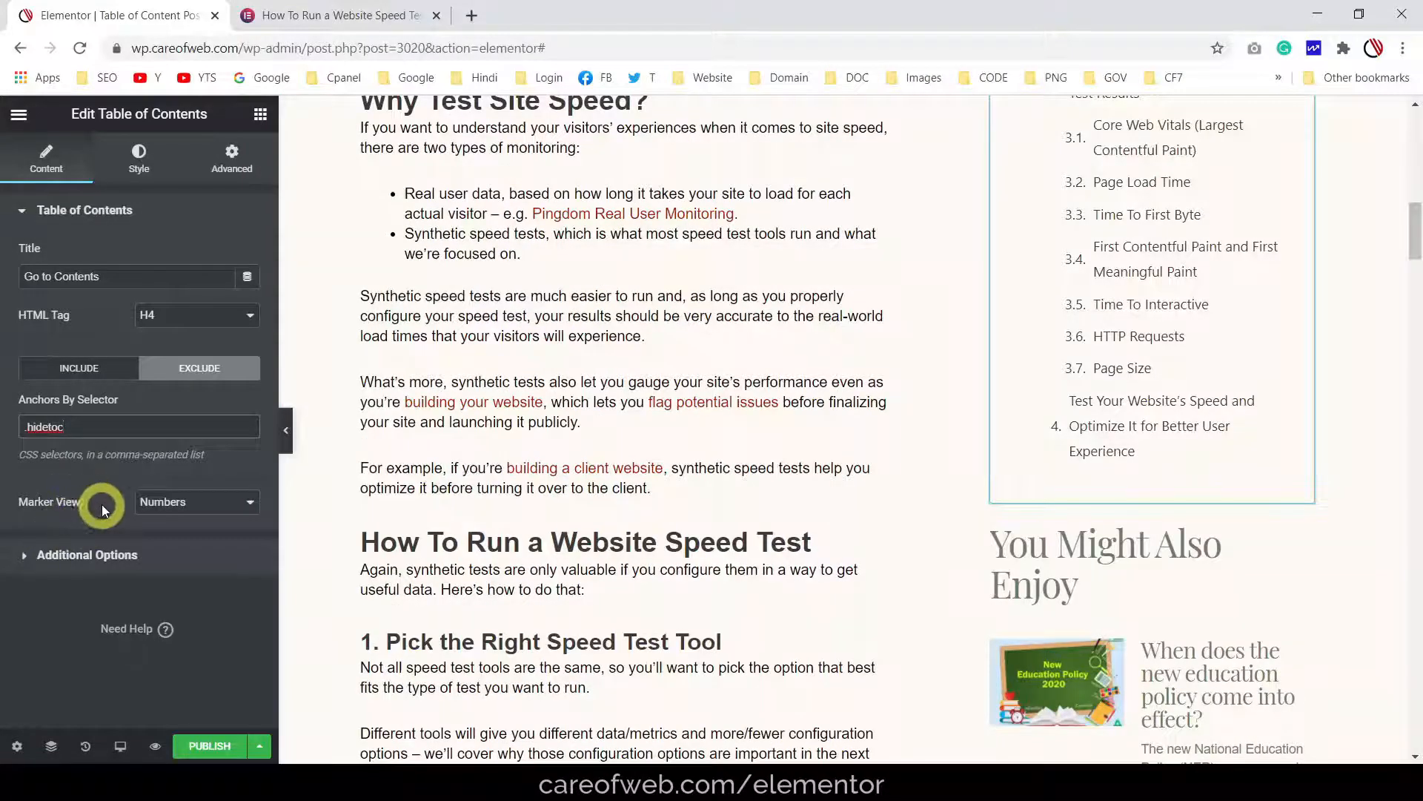
Set the Table of Contents marker view to Bullets and its bullet icon to none
{"action": "scroll", "coordinate": [1164, 341], "scroll_direction": "up", "scroll_amount": 10}
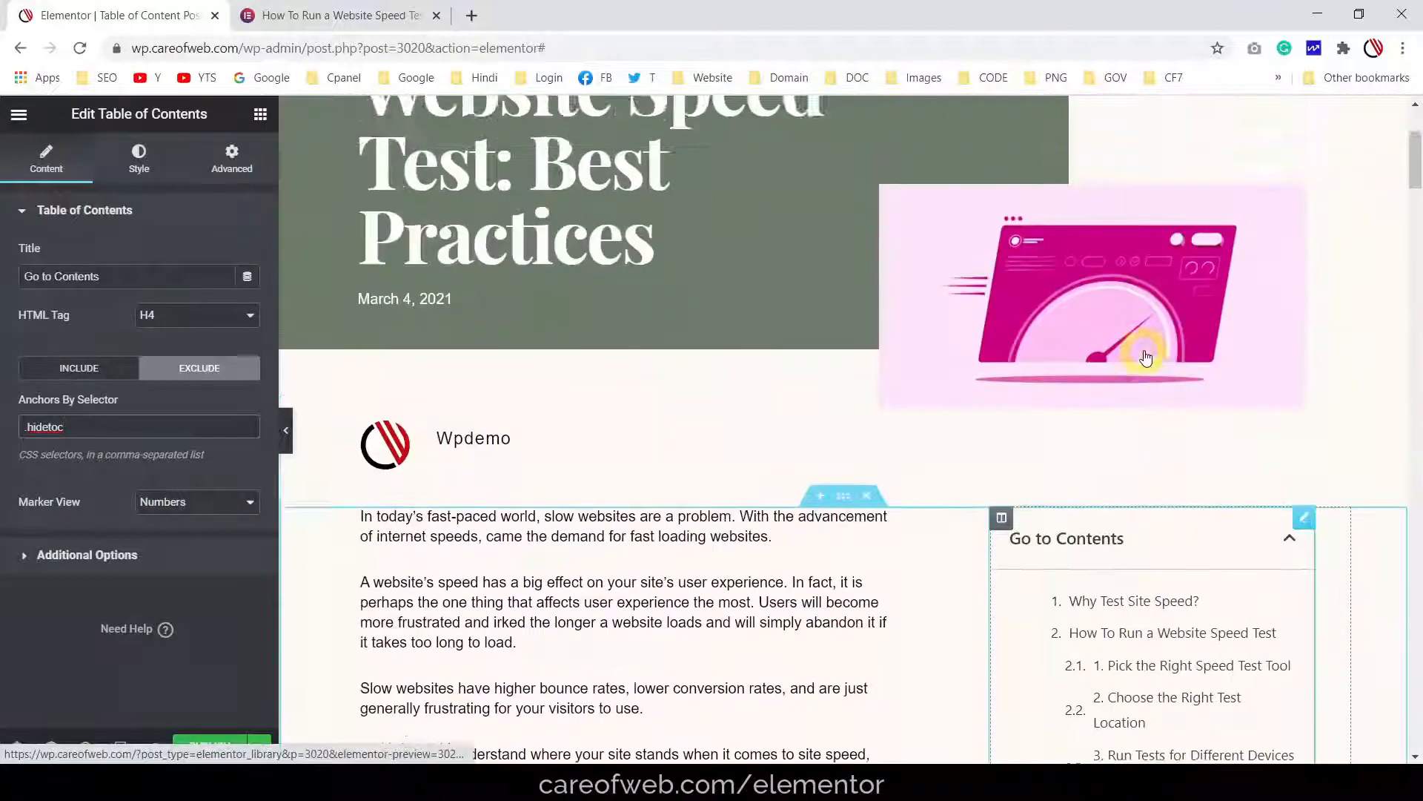
{"action": "scroll", "coordinate": [1146, 358], "scroll_direction": "down", "scroll_amount": 4}
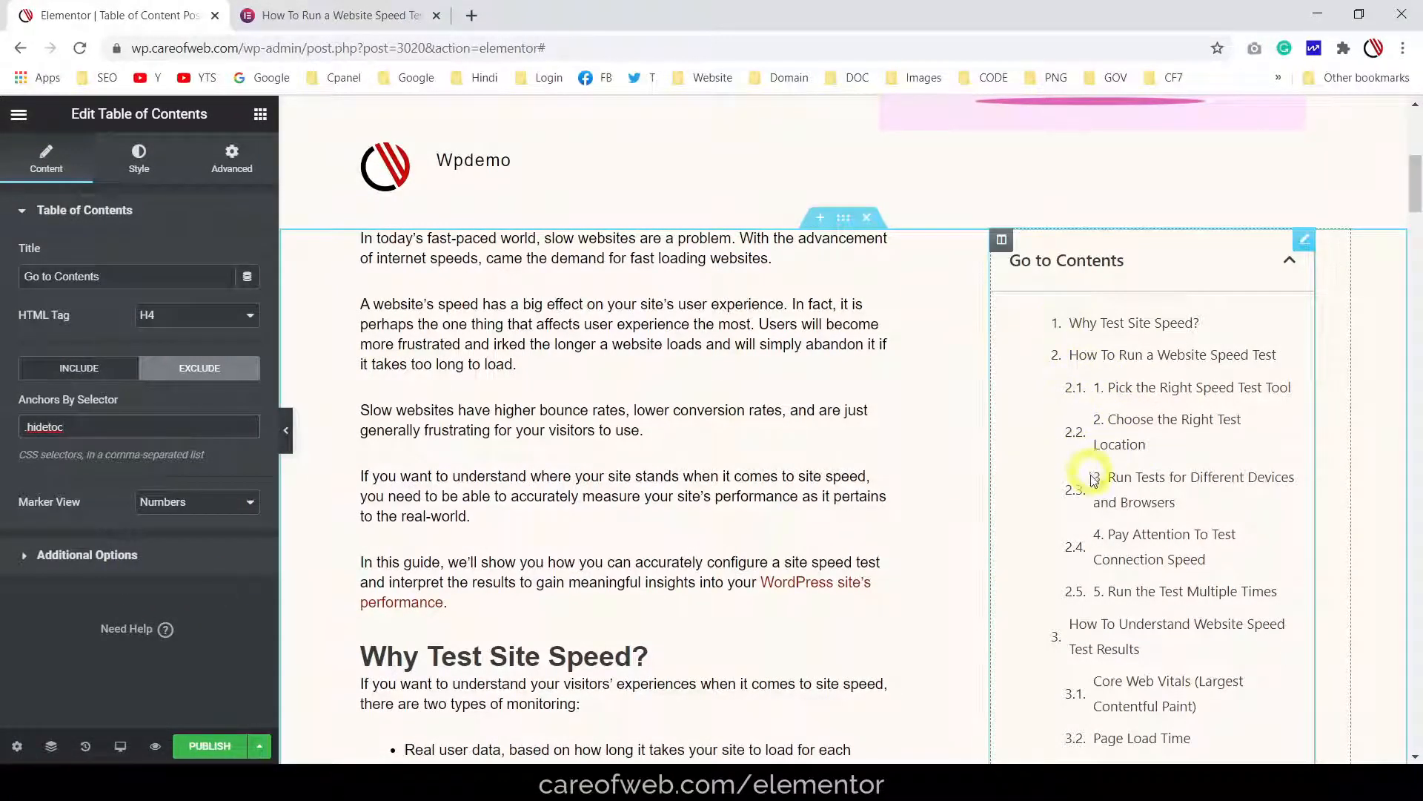
{"action": "scroll", "coordinate": [1099, 455], "scroll_direction": "down", "scroll_amount": 1}
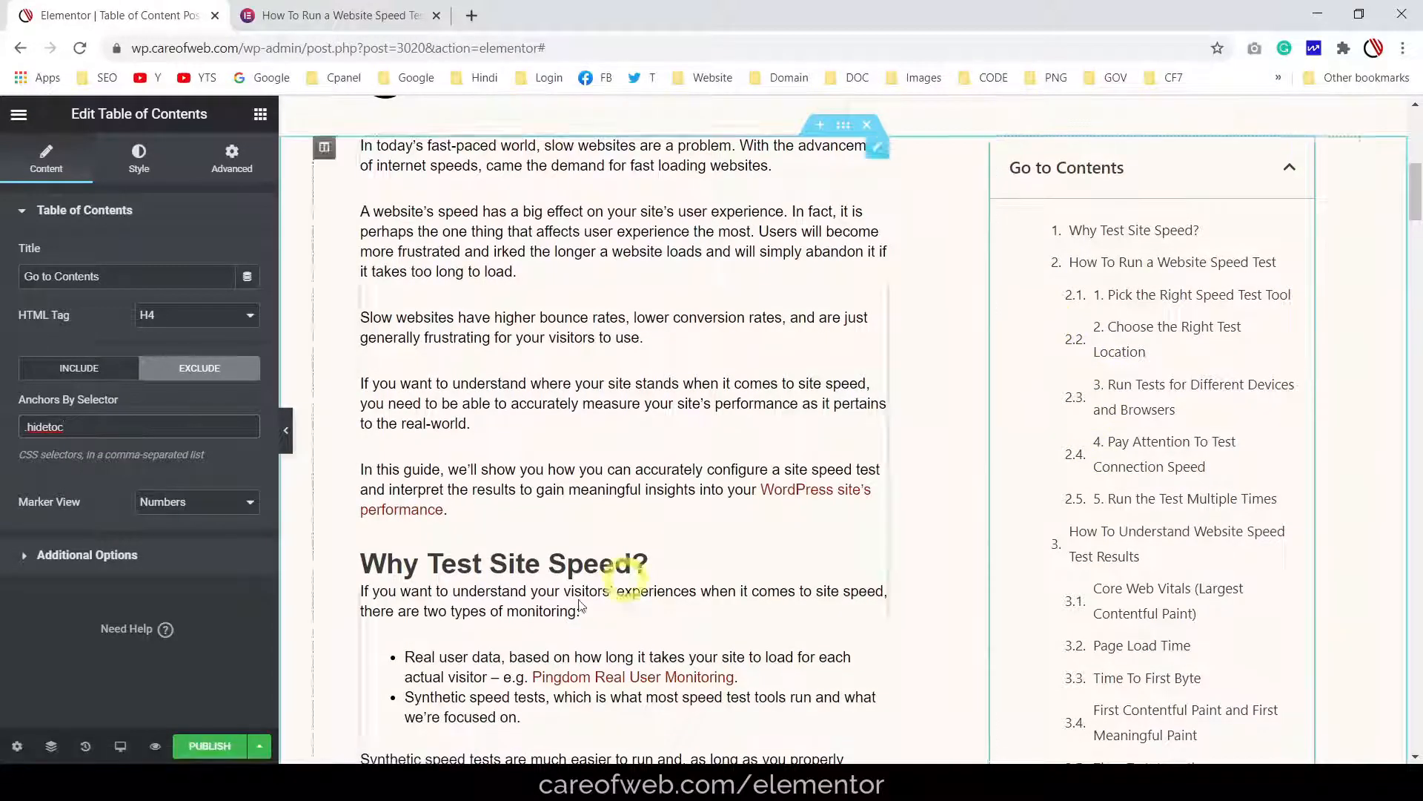
{"action": "left_click", "coordinate": [208, 506]}
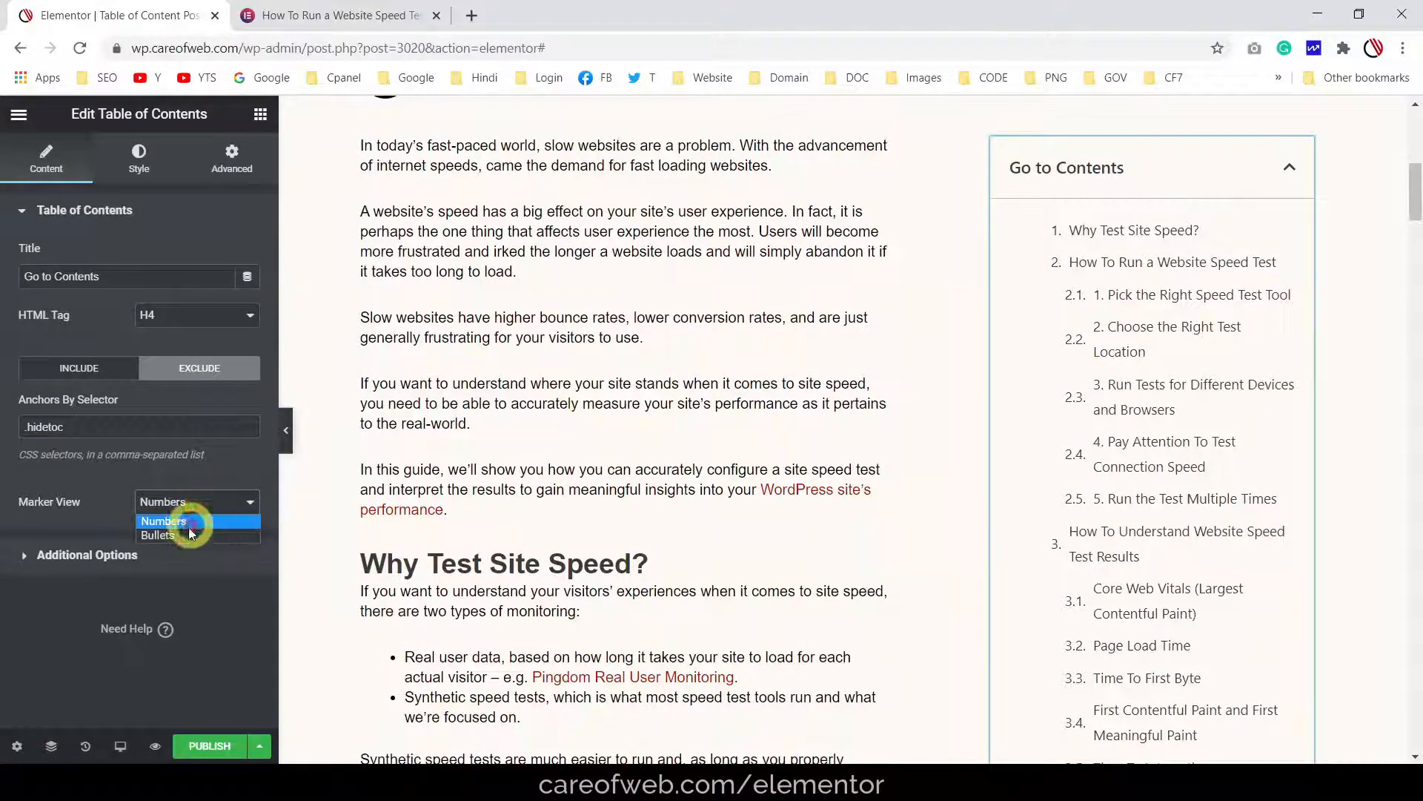
{"action": "left_click", "coordinate": [185, 535]}
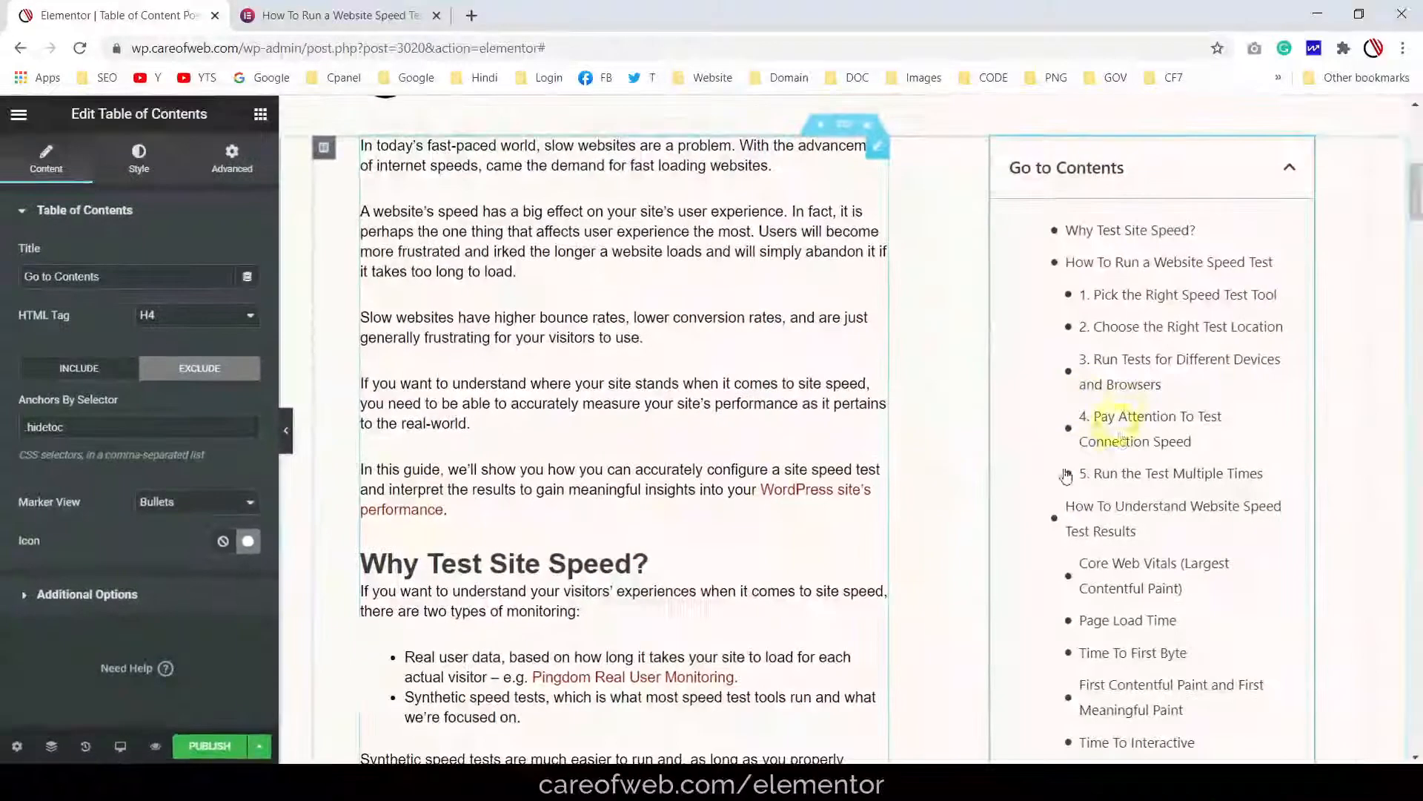
{"action": "left_click", "coordinate": [223, 545]}
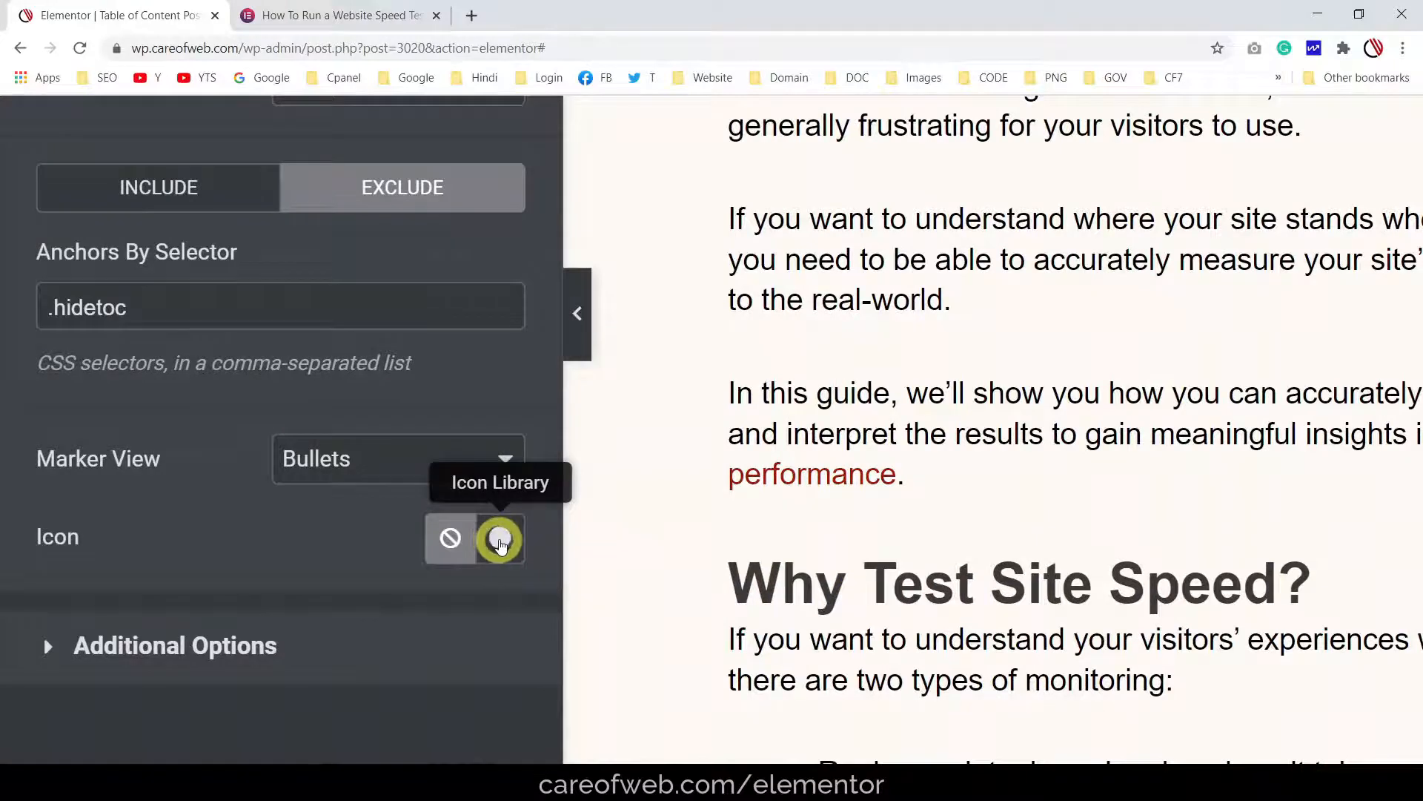
Find "ang" among all icons in the icon library and insert the right-pointing double angle as the Table of Contents bullet icon
{"action": "left_click", "coordinate": [500, 544]}
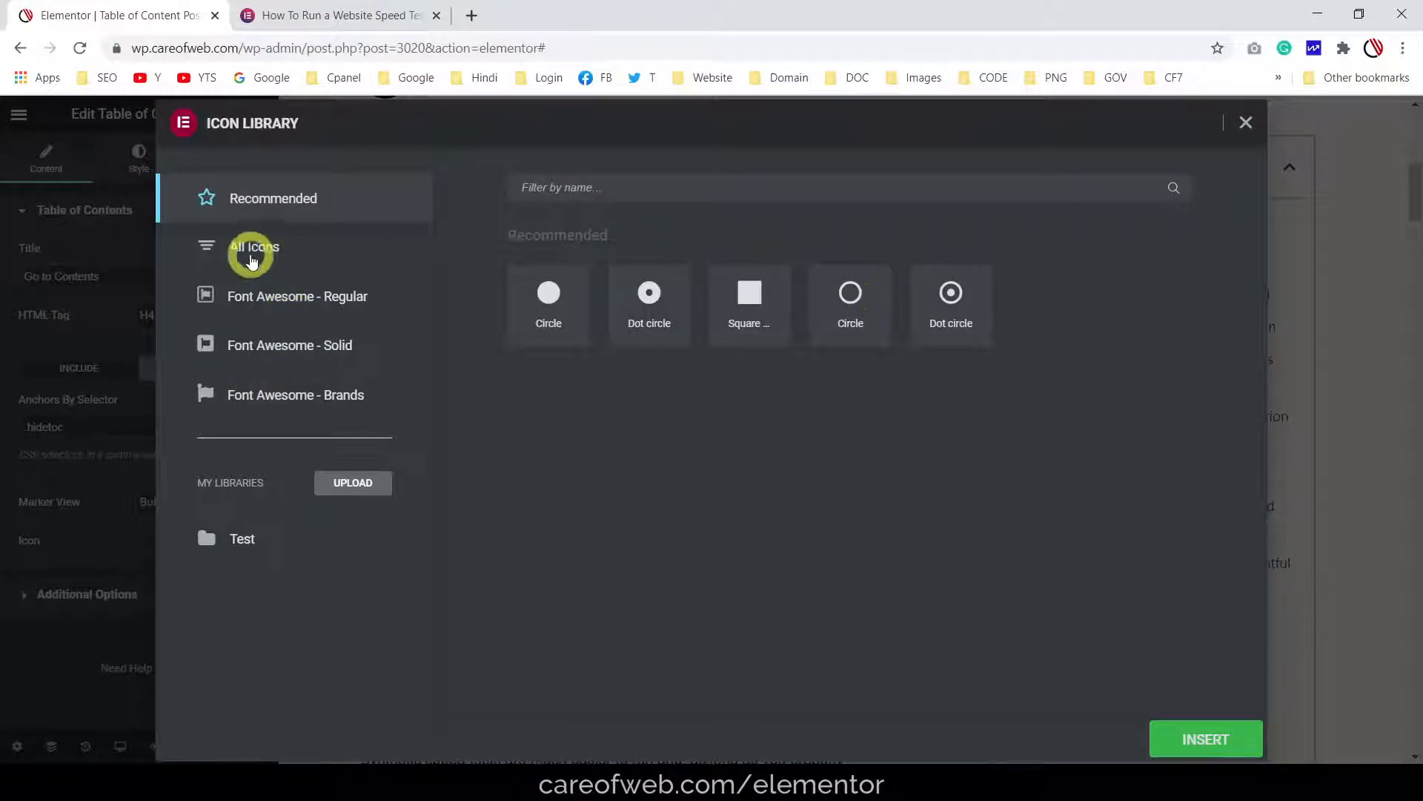
{"action": "left_click", "coordinate": [249, 245]}
{"action": "left_click", "coordinate": [864, 190]}
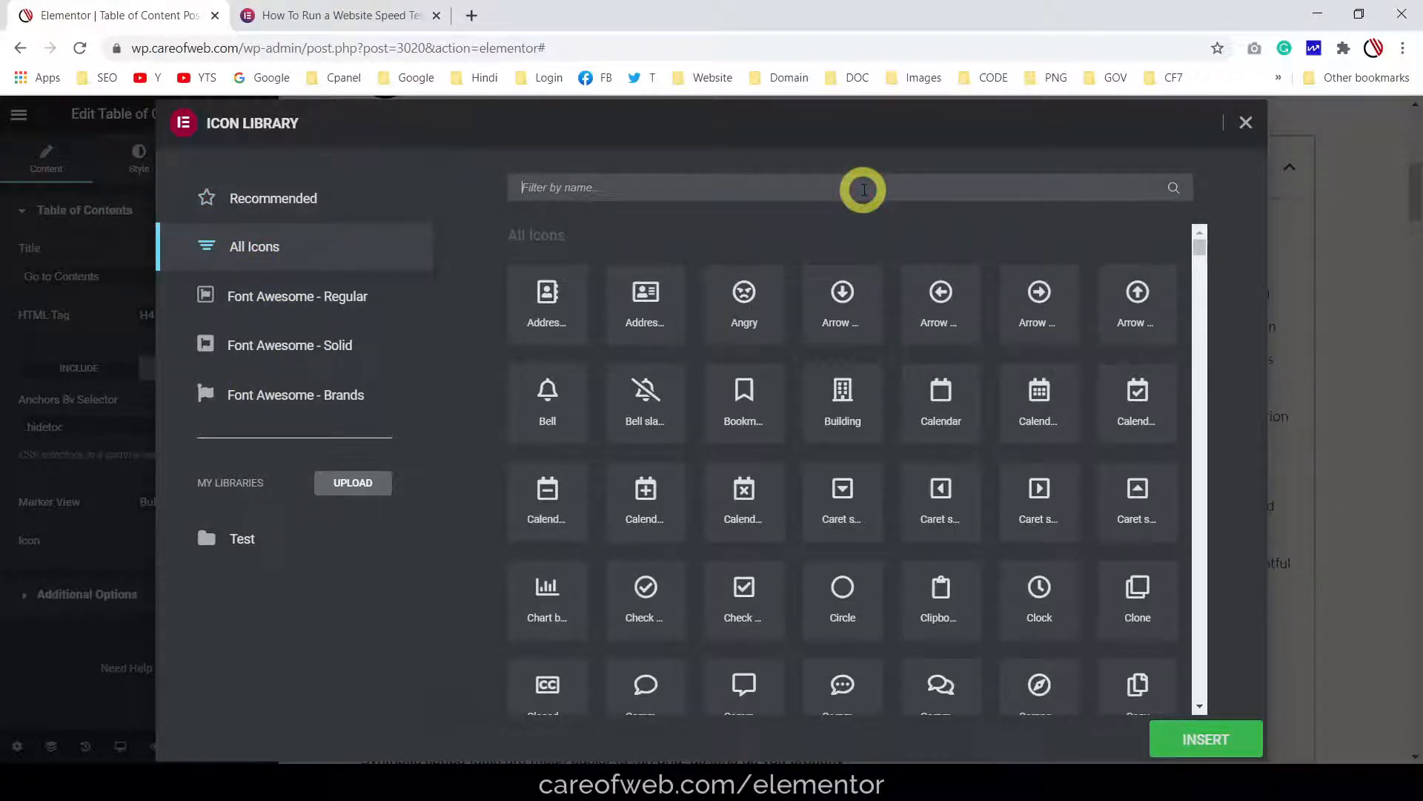
{"action": "type", "text": "ang"}
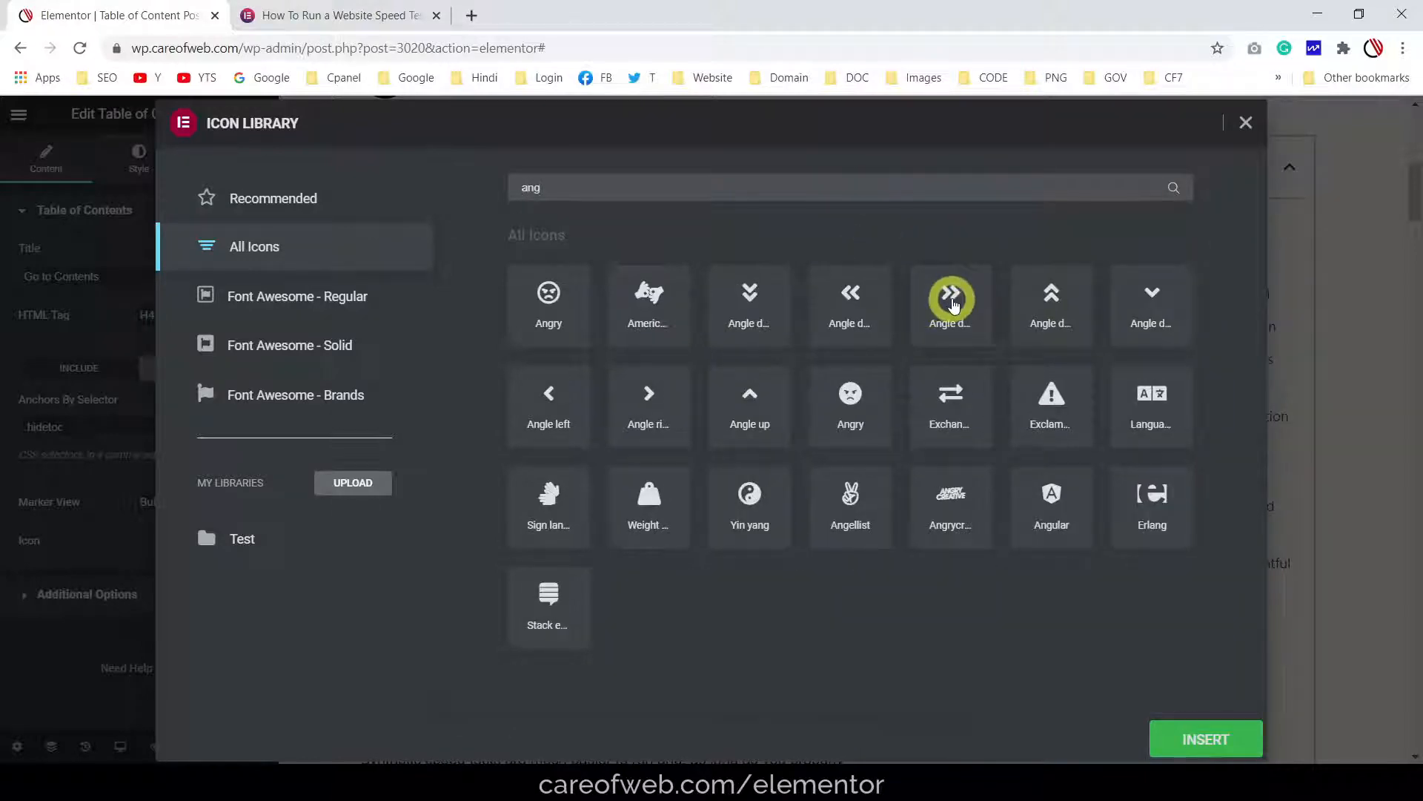
{"action": "left_click", "coordinate": [952, 300]}
{"action": "left_click", "coordinate": [1209, 741]}
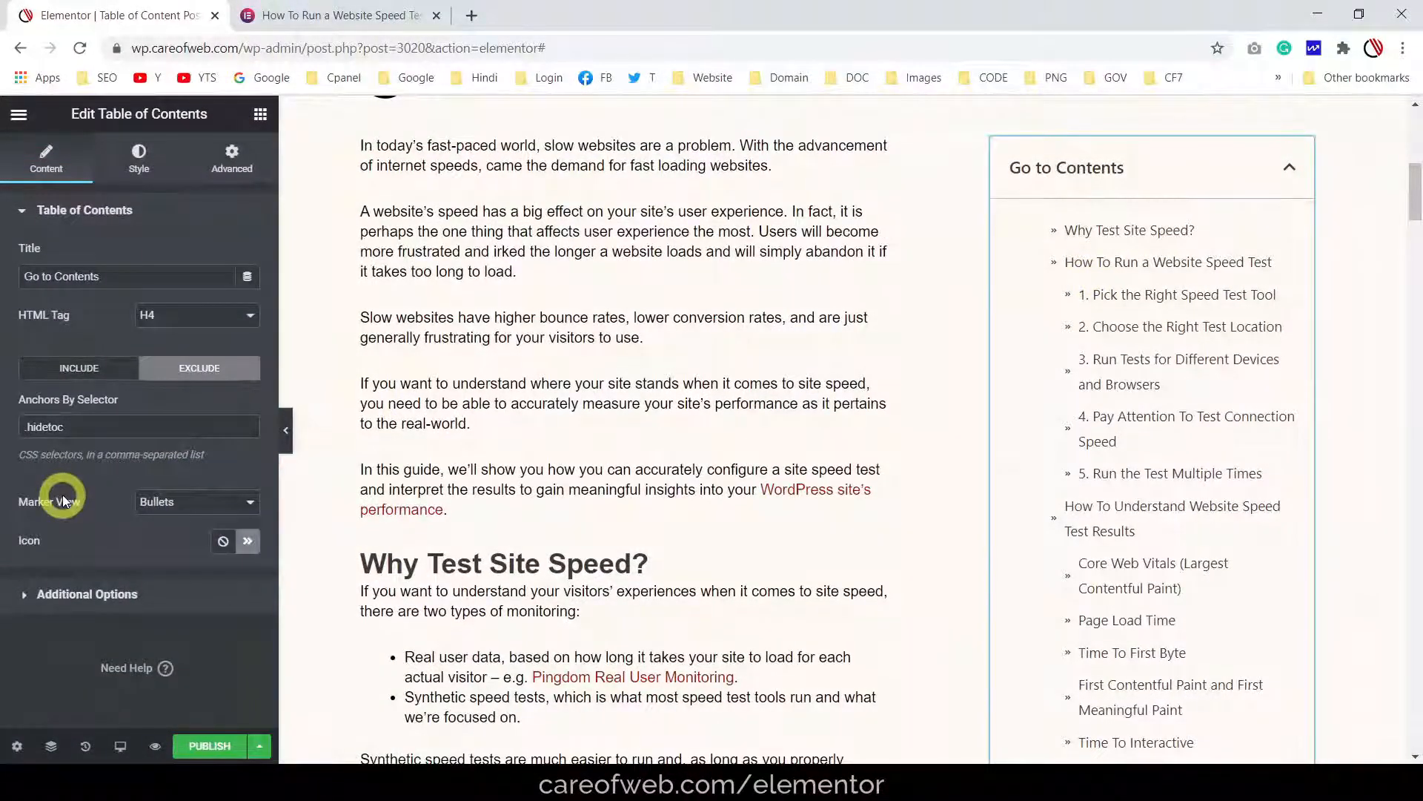
Open the Additional Options of the Table of Contents widget
{"action": "left_click", "coordinate": [64, 599]}
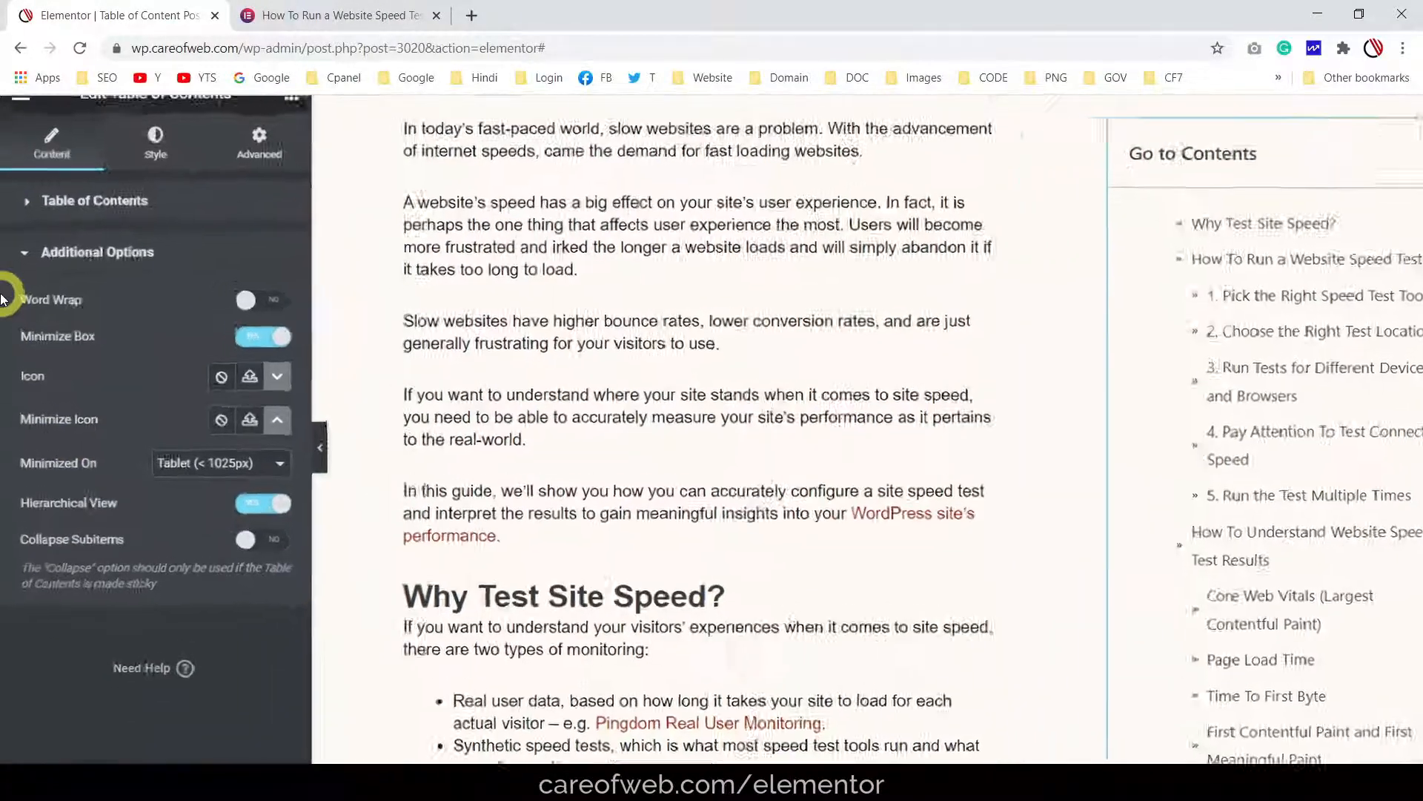
{"action": "scroll", "coordinate": [2, 300], "scroll_direction": "up", "scroll_amount": 2}
{"action": "scroll", "coordinate": [136, 300], "scroll_direction": "down", "scroll_amount": 2}
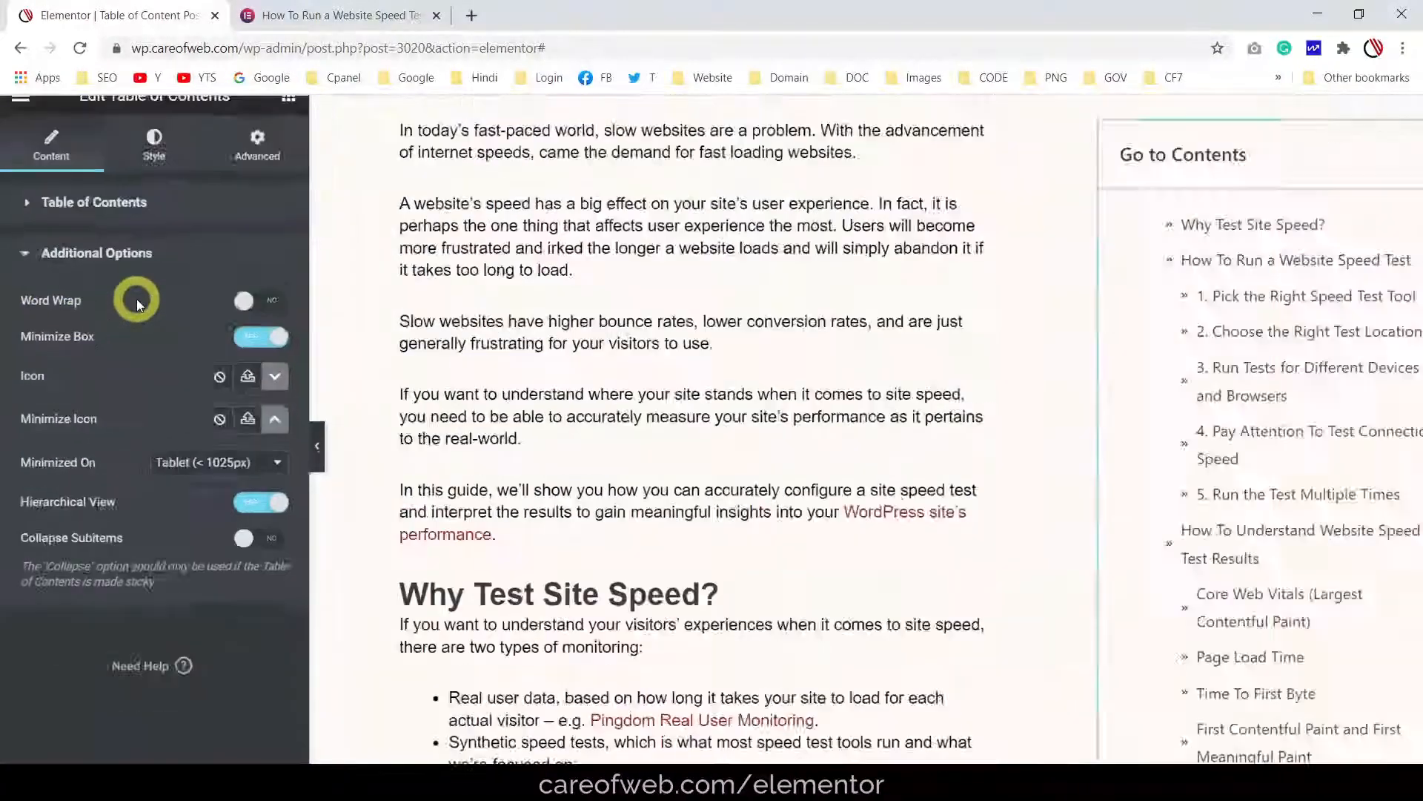
{"action": "scroll", "coordinate": [136, 300], "scroll_direction": "down", "scroll_amount": 1}
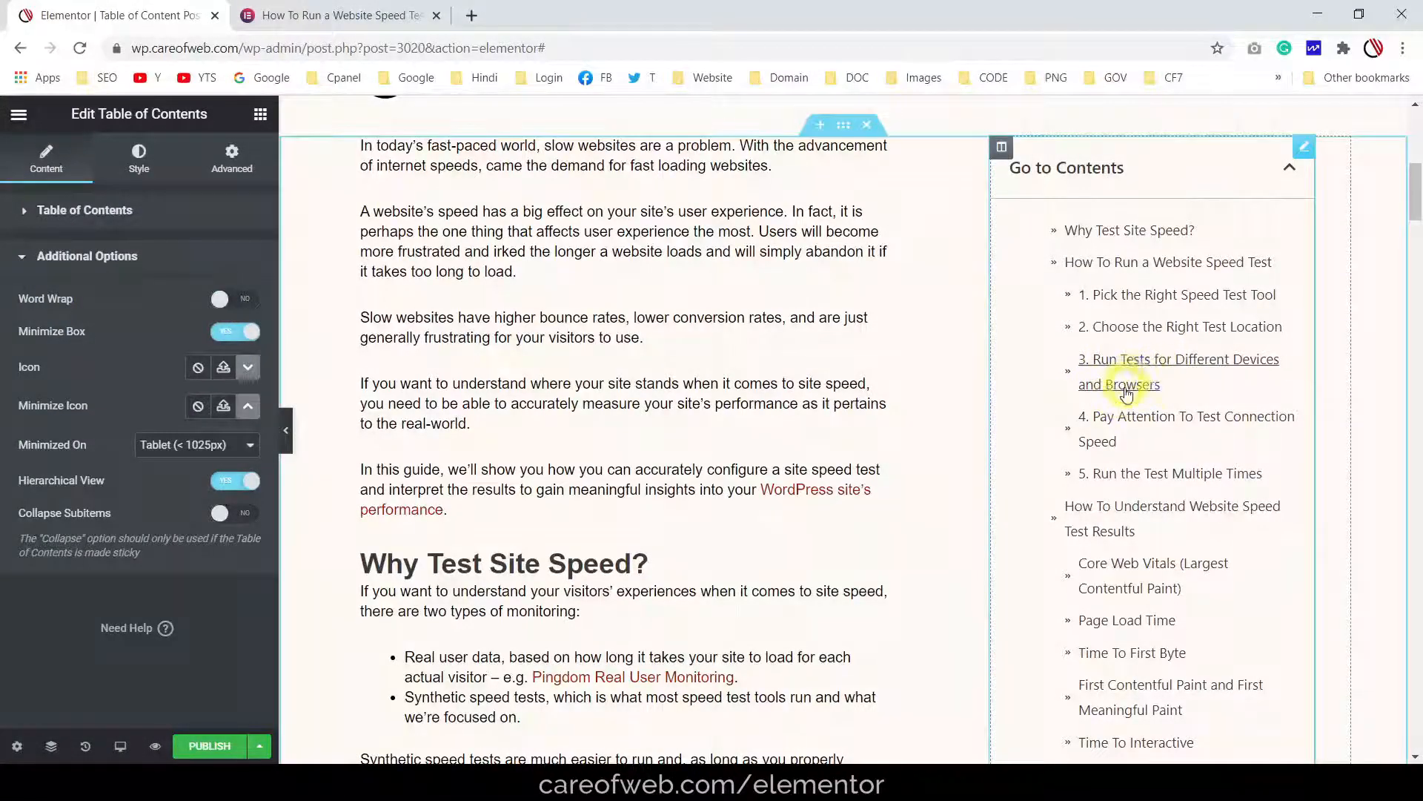
Temporarily enable Word Wrap to compare the long entries in the contents list, and disable it again
{"action": "left_click", "coordinate": [240, 300]}
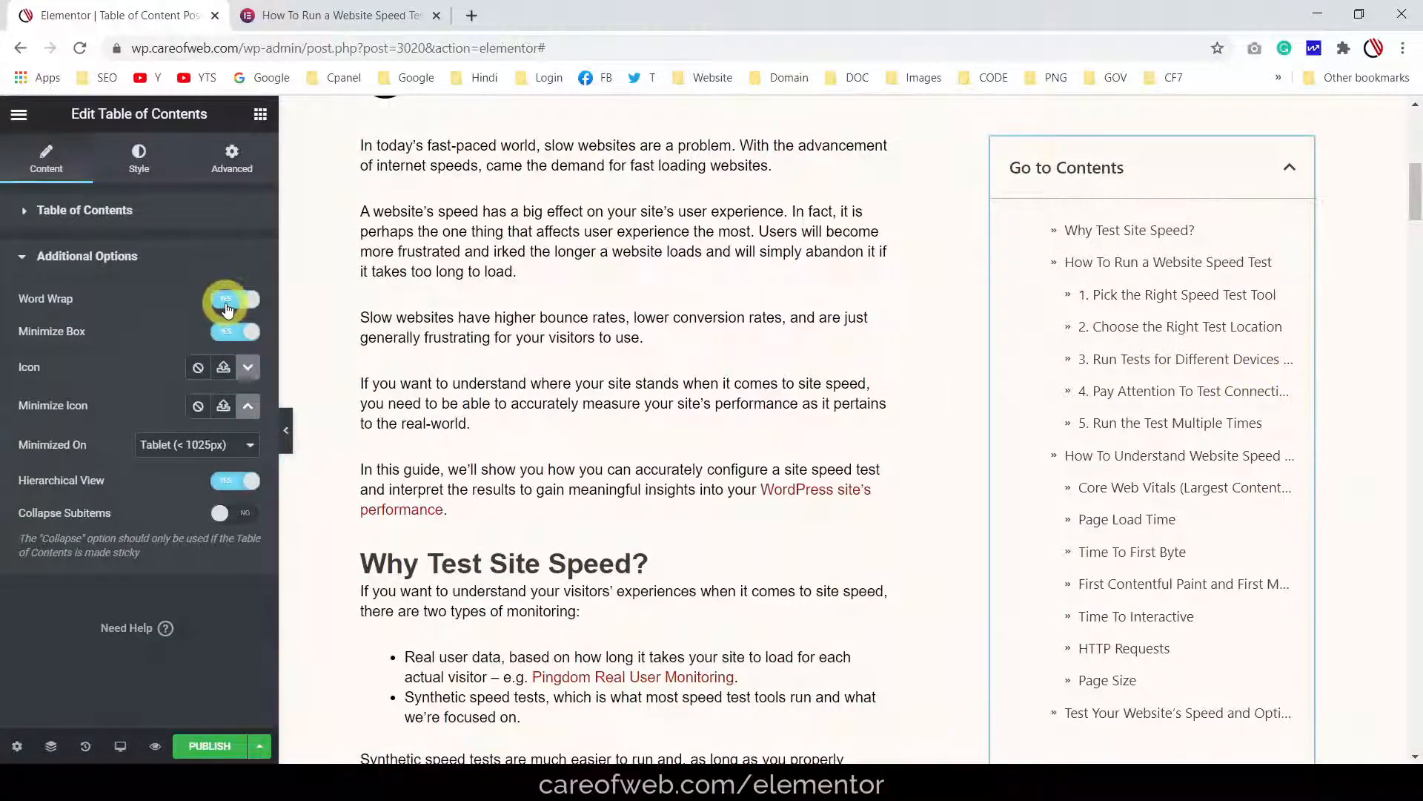
{"action": "left_click", "coordinate": [227, 304]}
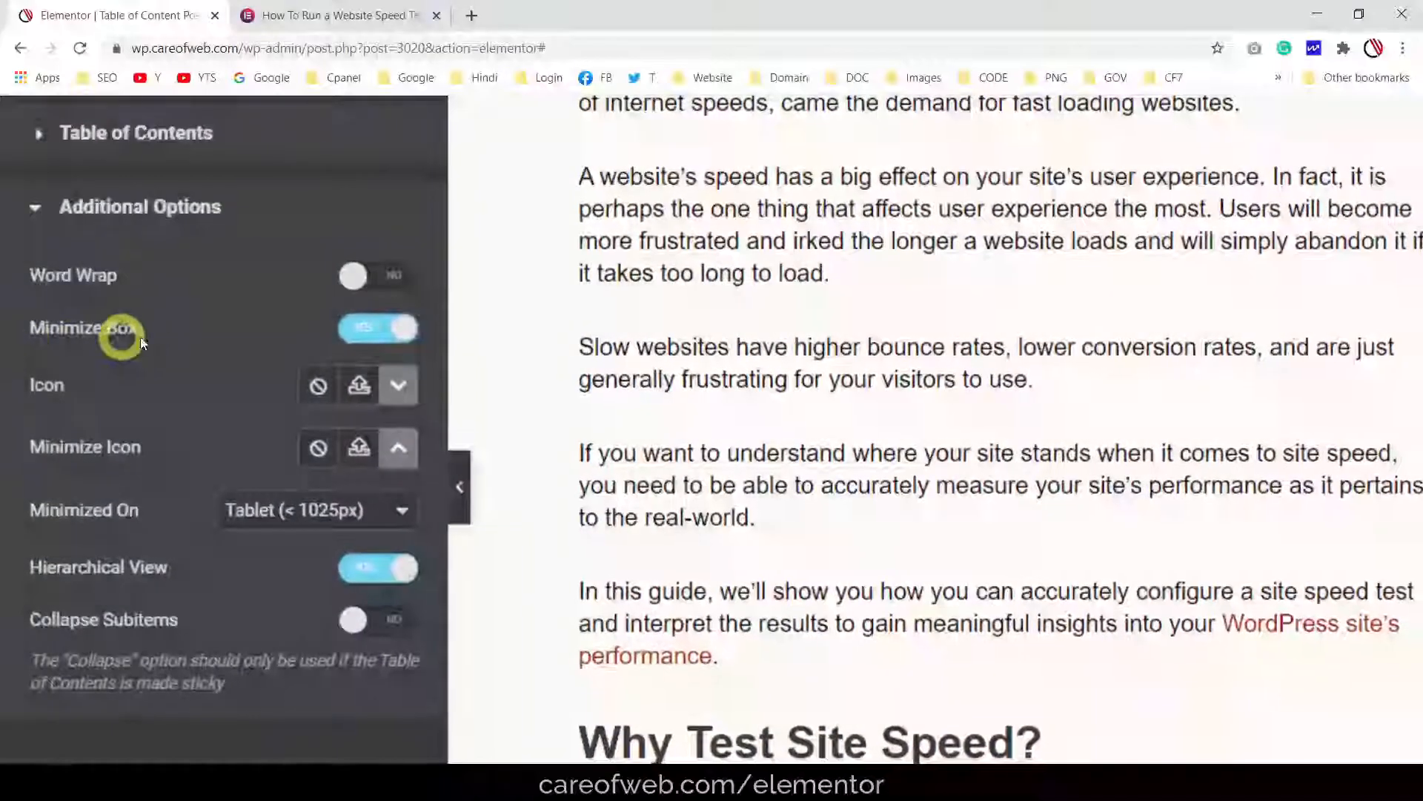
Test the Minimize Box behaviour by collapsing and re-expanding the Go to Contents box in the preview
{"action": "scroll", "coordinate": [138, 338], "scroll_direction": "down", "scroll_amount": 5}
{"action": "scroll", "coordinate": [141, 336], "scroll_direction": "up", "scroll_amount": 1}
{"action": "scroll", "coordinate": [142, 335], "scroll_direction": "down", "scroll_amount": 1}
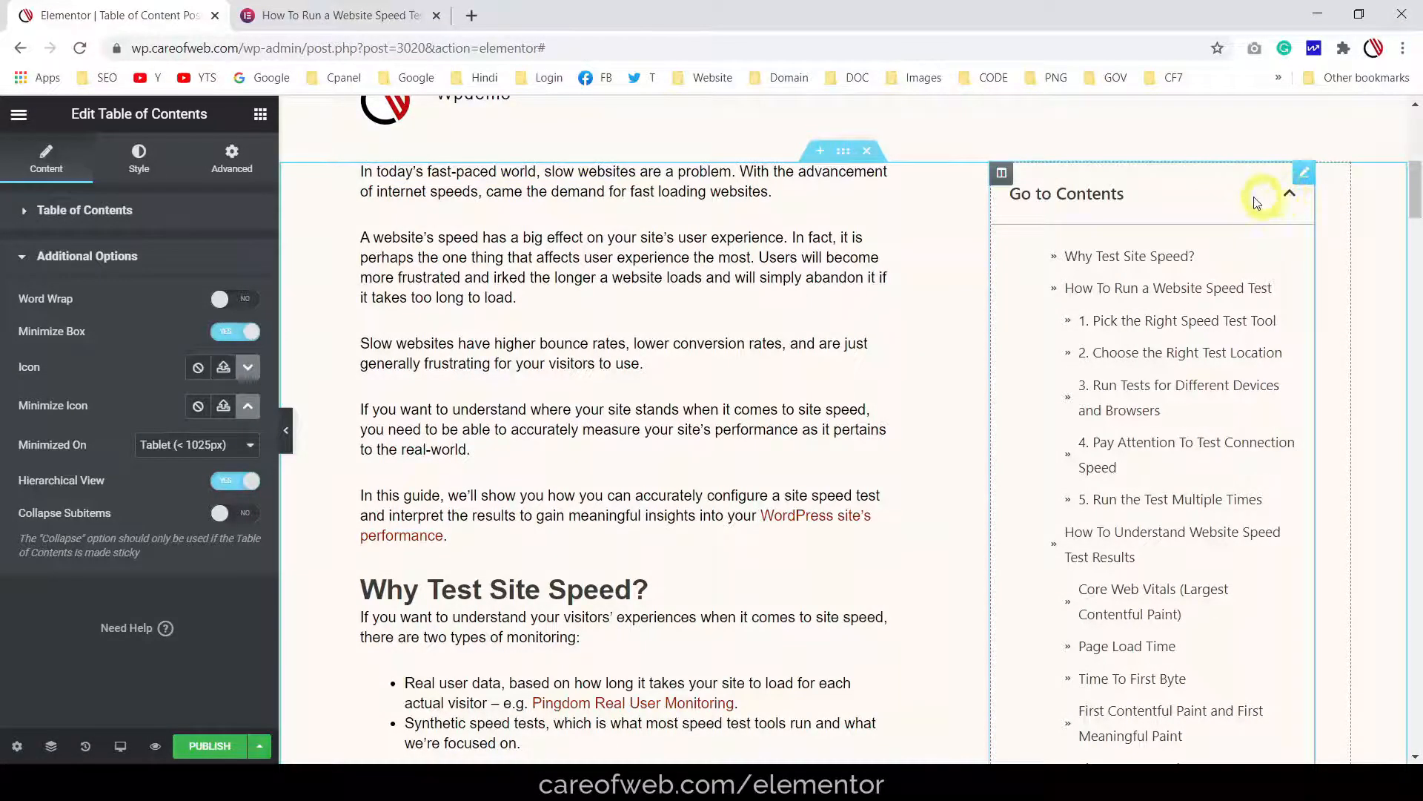
{"action": "left_click", "coordinate": [1290, 196]}
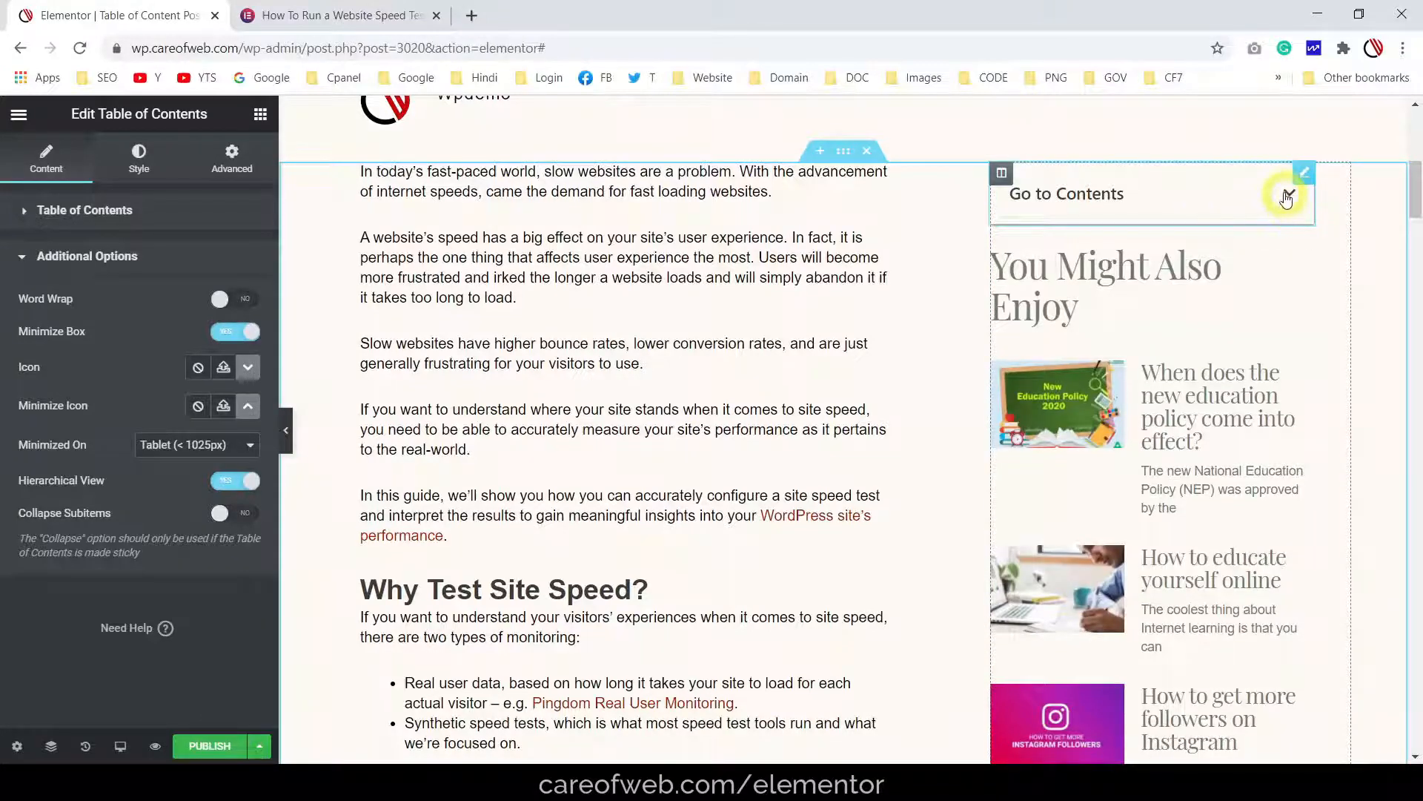
{"action": "left_click", "coordinate": [1290, 196]}
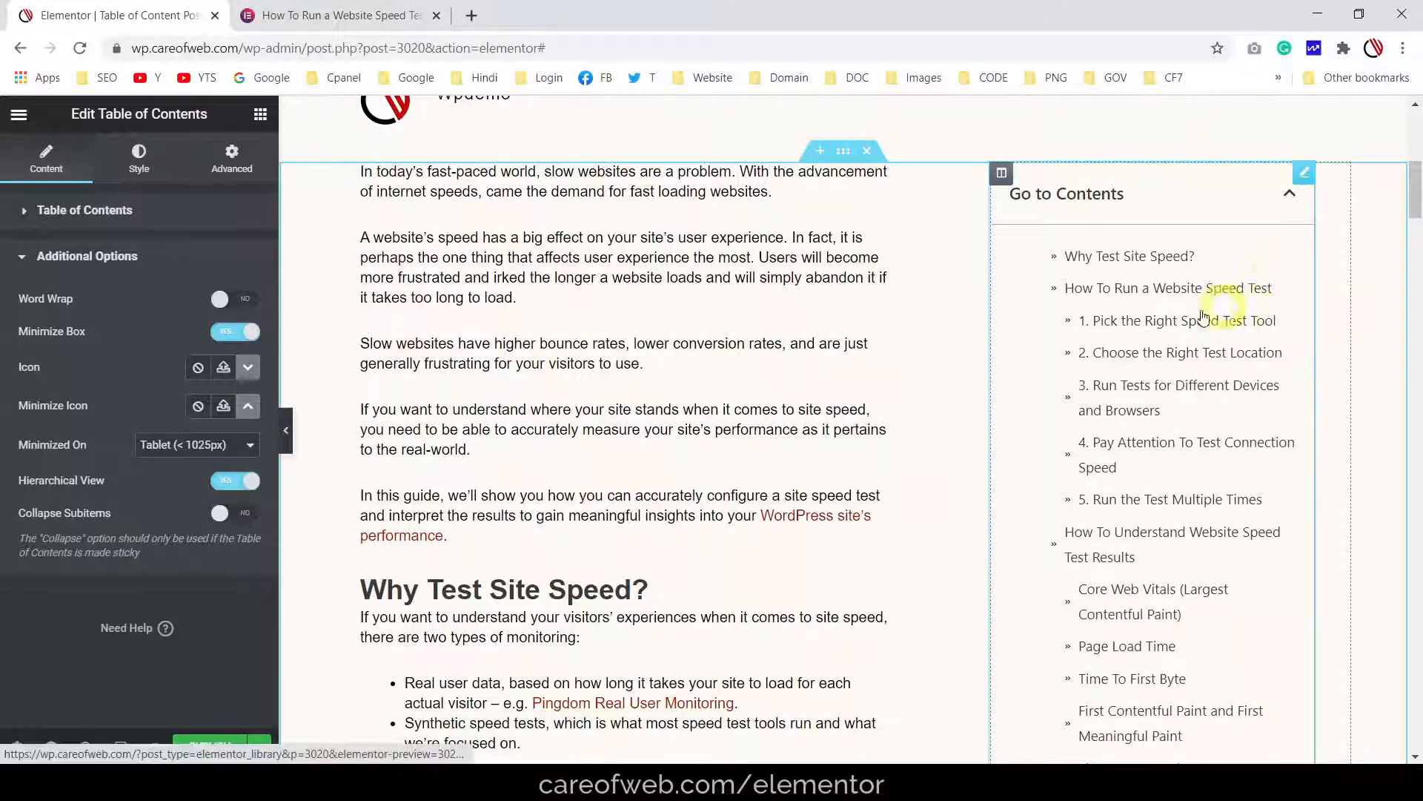
Temporarily disable Minimize Box to check the contents box without its toggle, and enable it again
{"action": "left_click", "coordinate": [225, 333]}
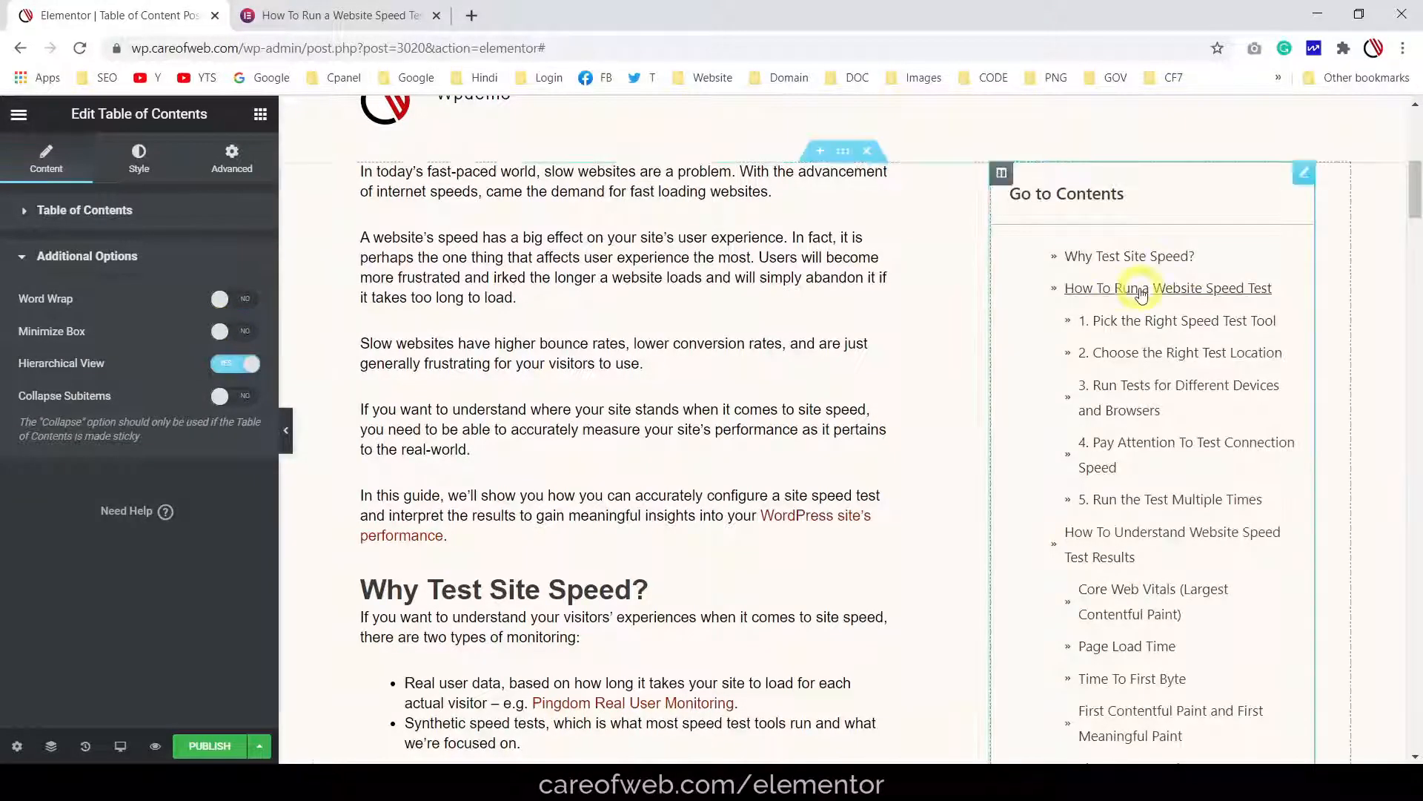
{"action": "scroll", "coordinate": [1296, 280], "scroll_direction": "down", "scroll_amount": 7}
{"action": "scroll", "coordinate": [1290, 322], "scroll_direction": "up", "scroll_amount": 9}
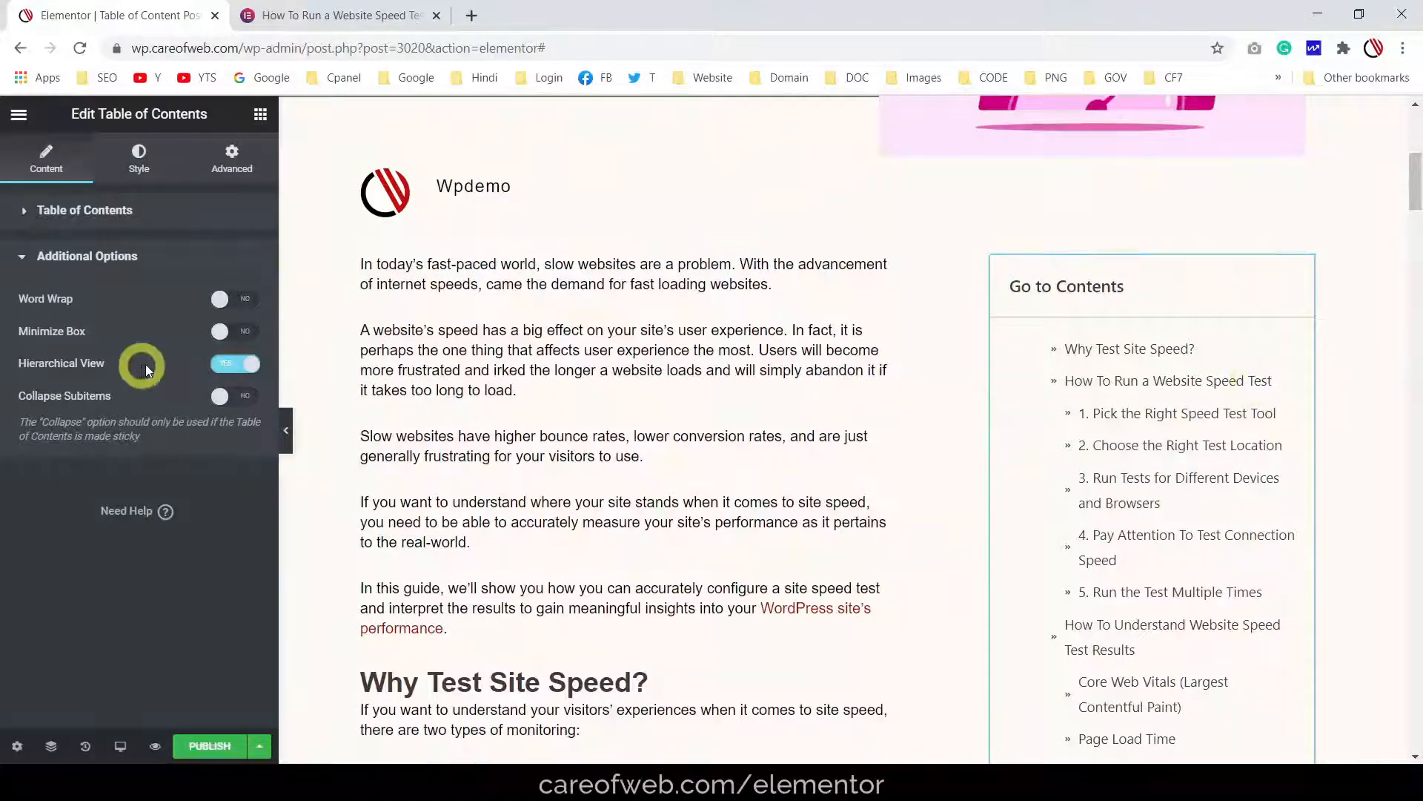
{"action": "left_click", "coordinate": [247, 333]}
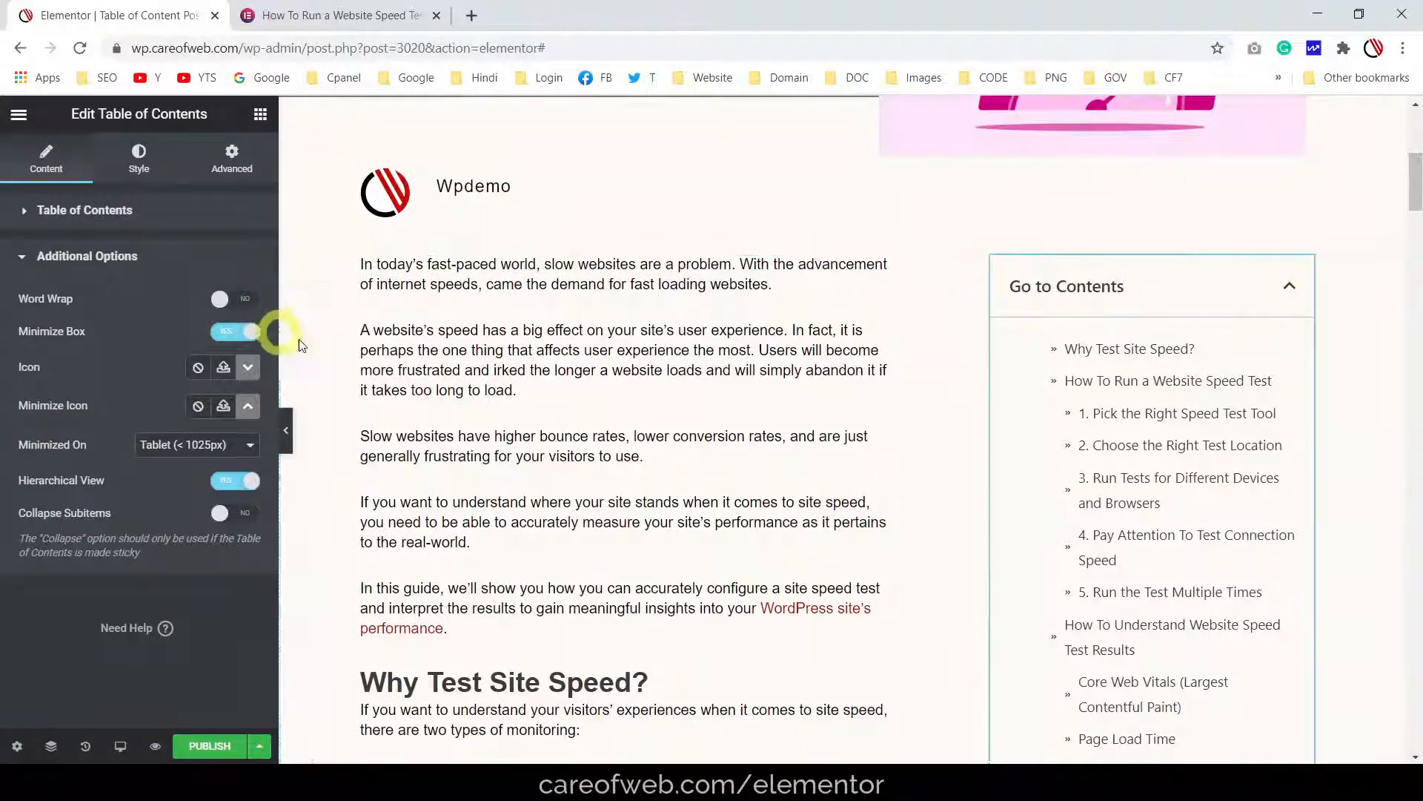
Set the Minimize Box's expand icon to a double angle down and its Minimize Icon to a double angle up
{"action": "left_click", "coordinate": [250, 369]}
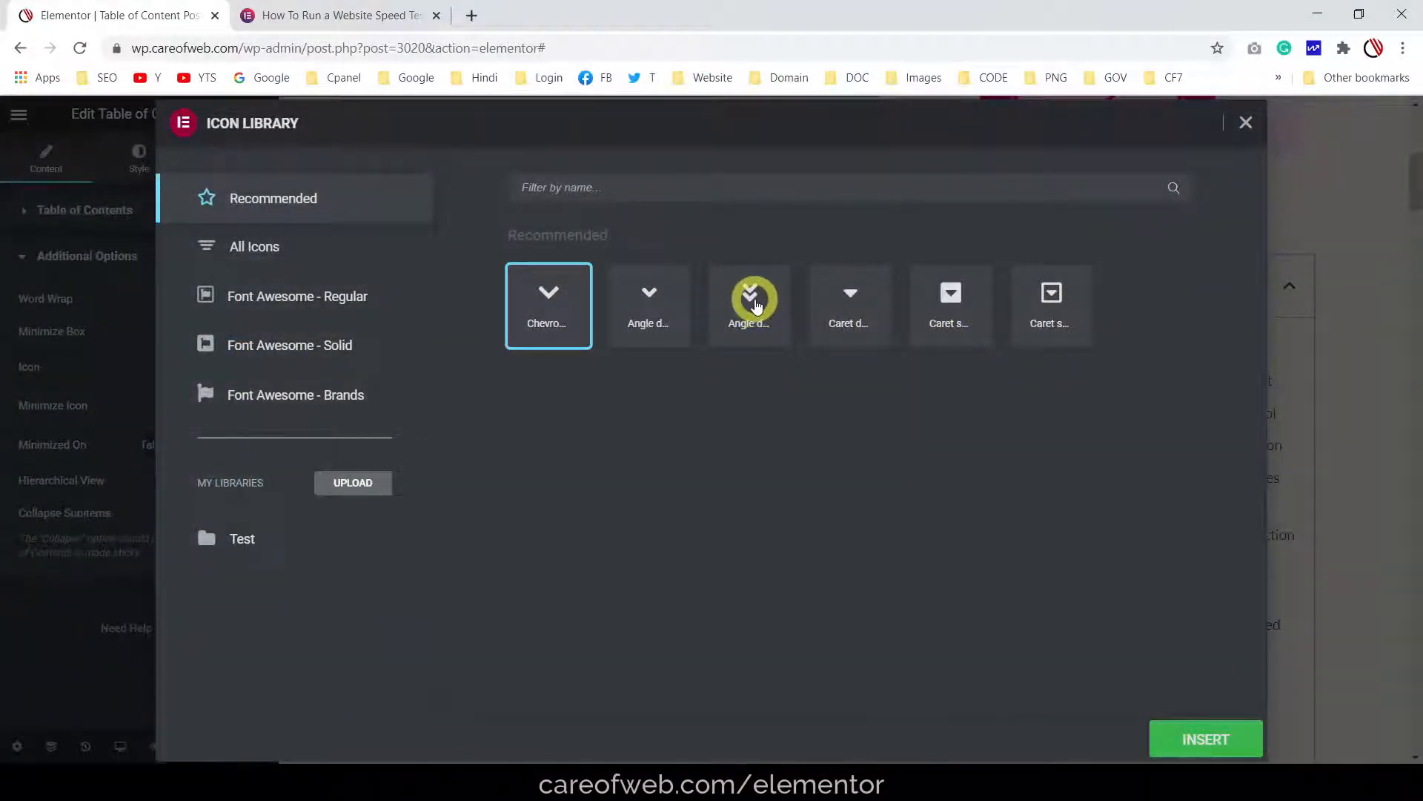
{"action": "left_click", "coordinate": [751, 301]}
{"action": "left_click", "coordinate": [1201, 739]}
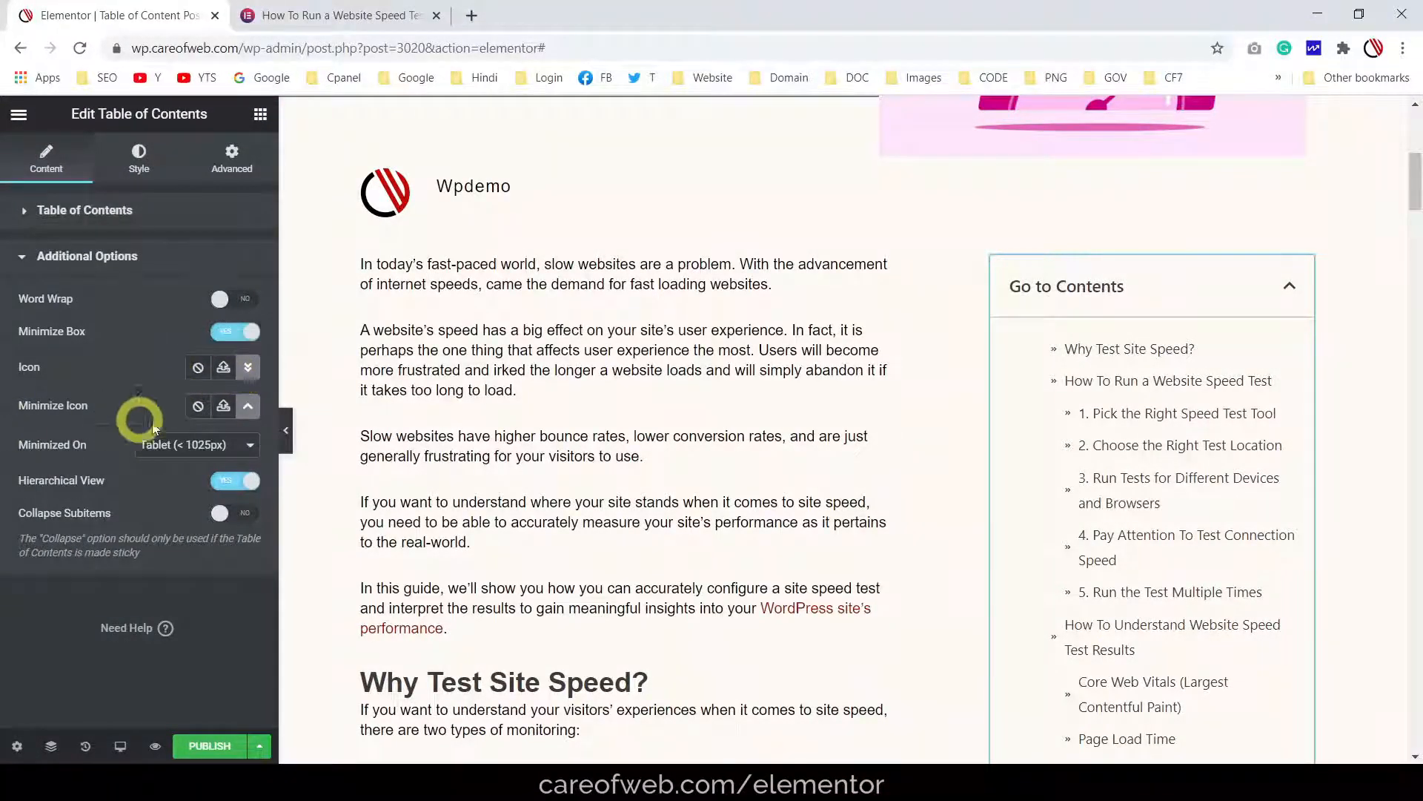
{"action": "left_click", "coordinate": [249, 412]}
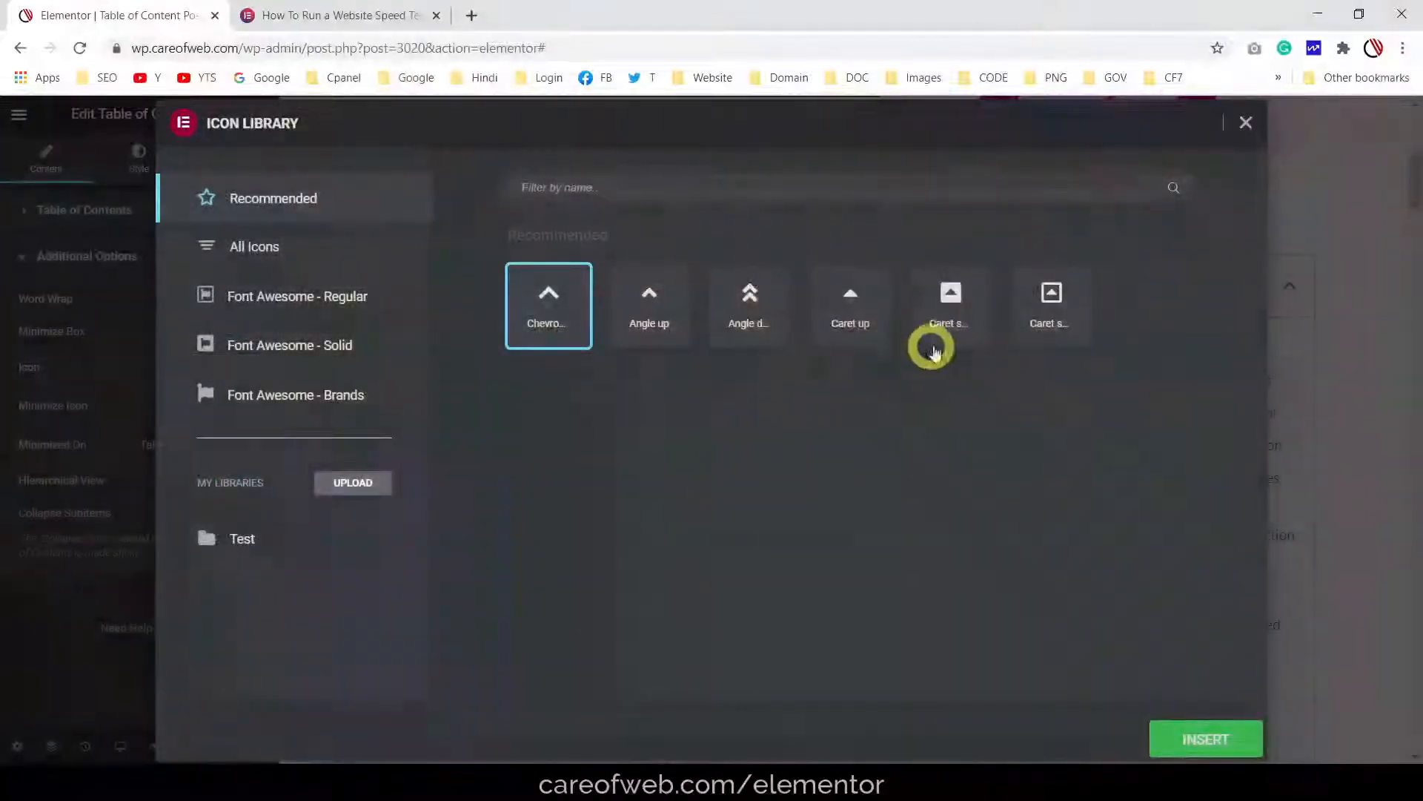
{"action": "left_click", "coordinate": [760, 316]}
{"action": "left_click", "coordinate": [1201, 738]}
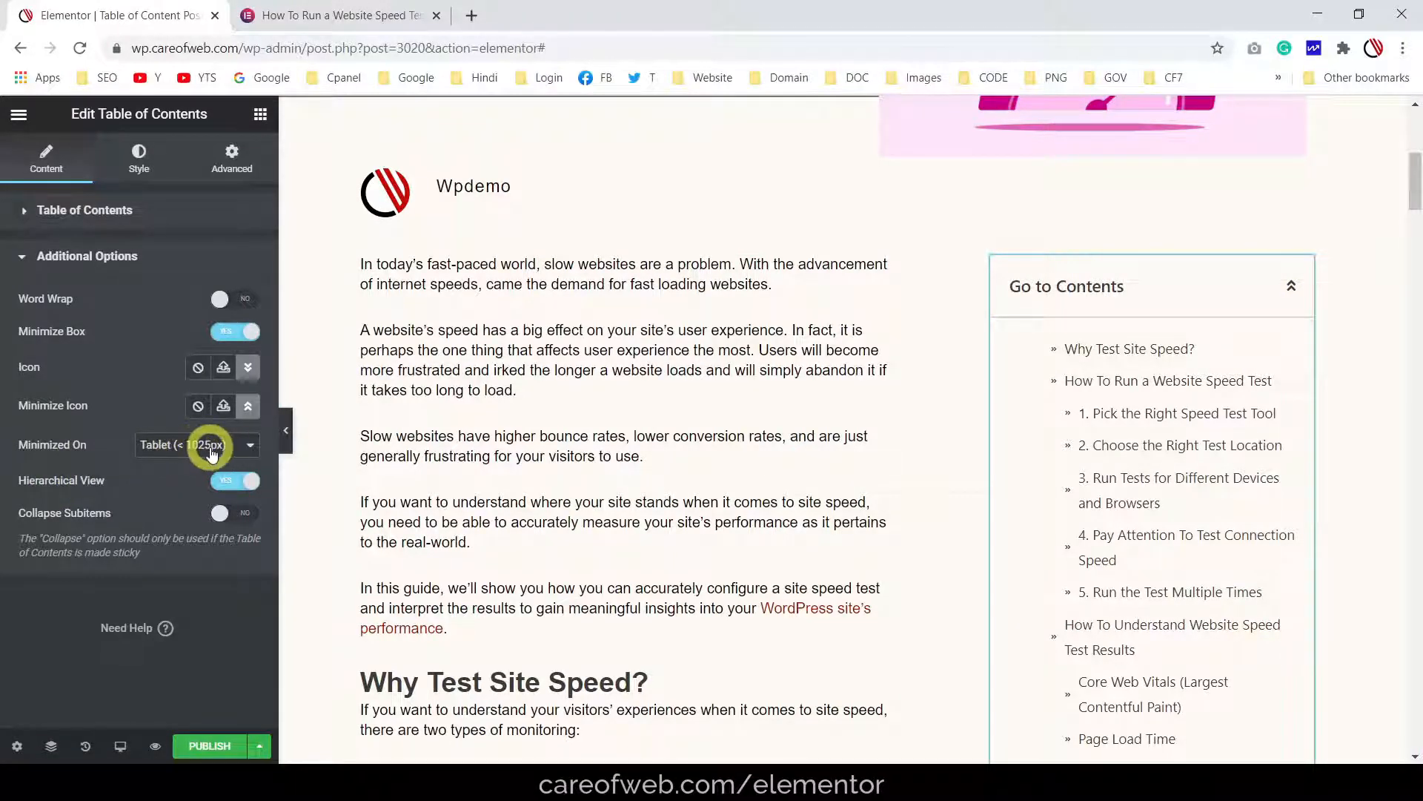
Set Minimized On to Mobile (< 768px) while previewing at tablet size, and check the contents box in the mobile preview
{"action": "left_click", "coordinate": [121, 749]}
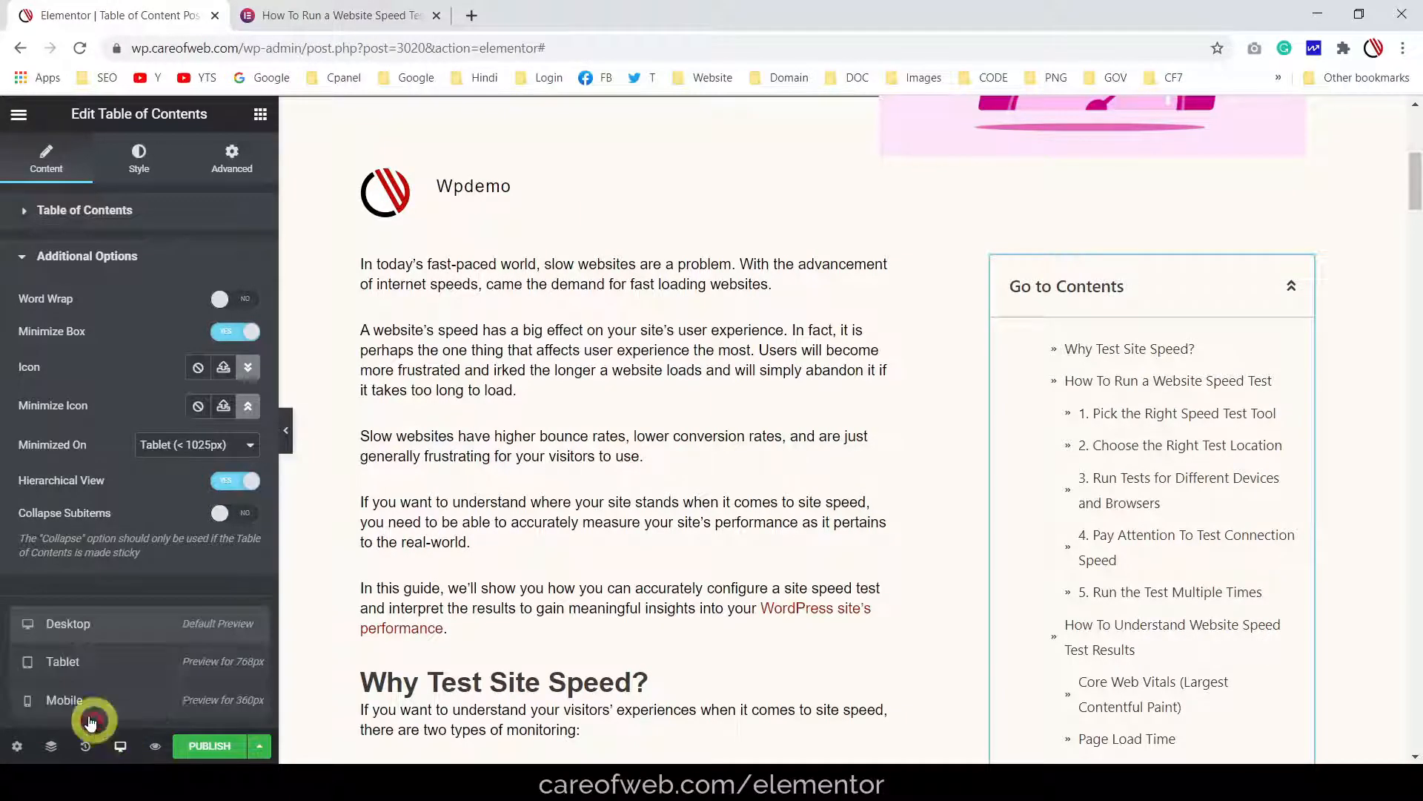
{"action": "left_click", "coordinate": [75, 669]}
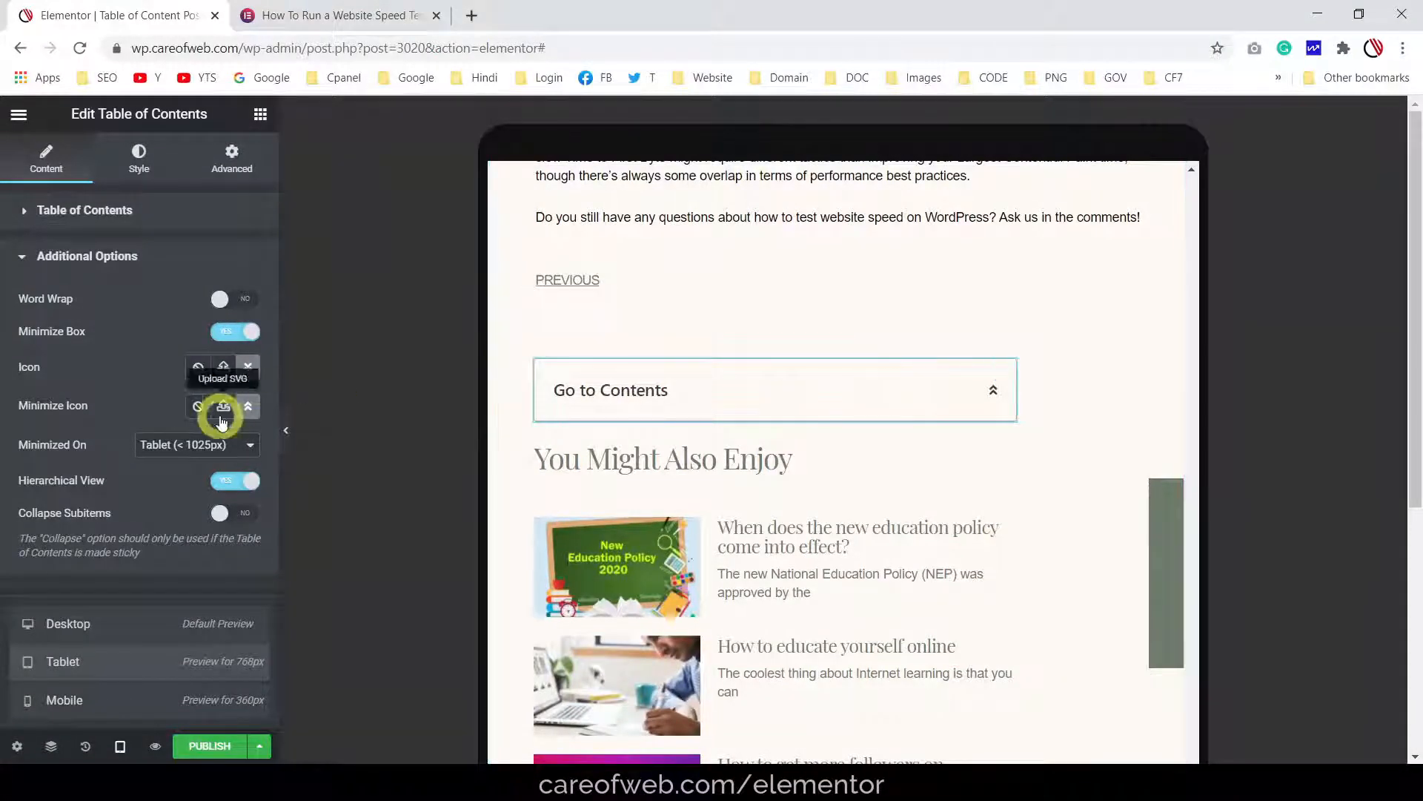
{"action": "left_click", "coordinate": [238, 446]}
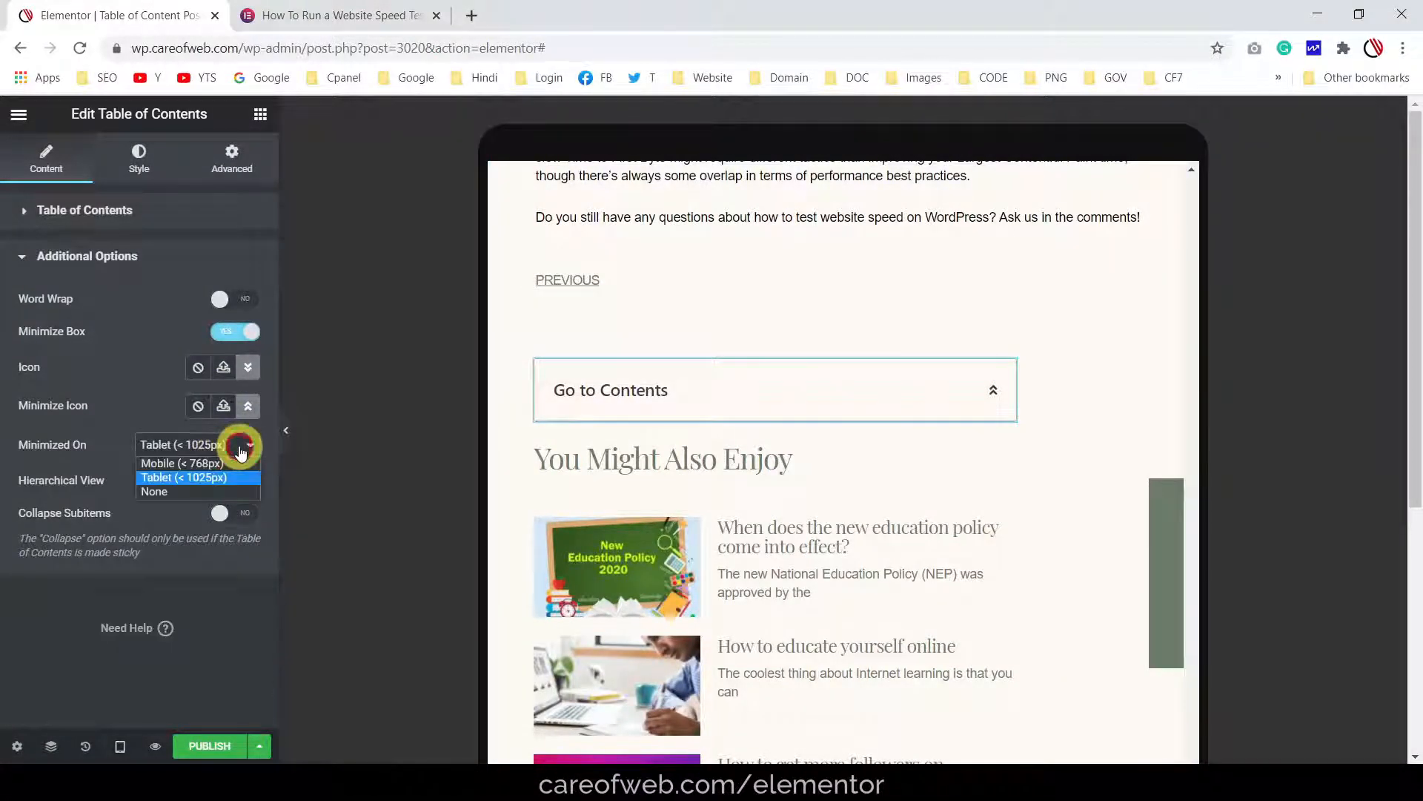
{"action": "left_click", "coordinate": [174, 464]}
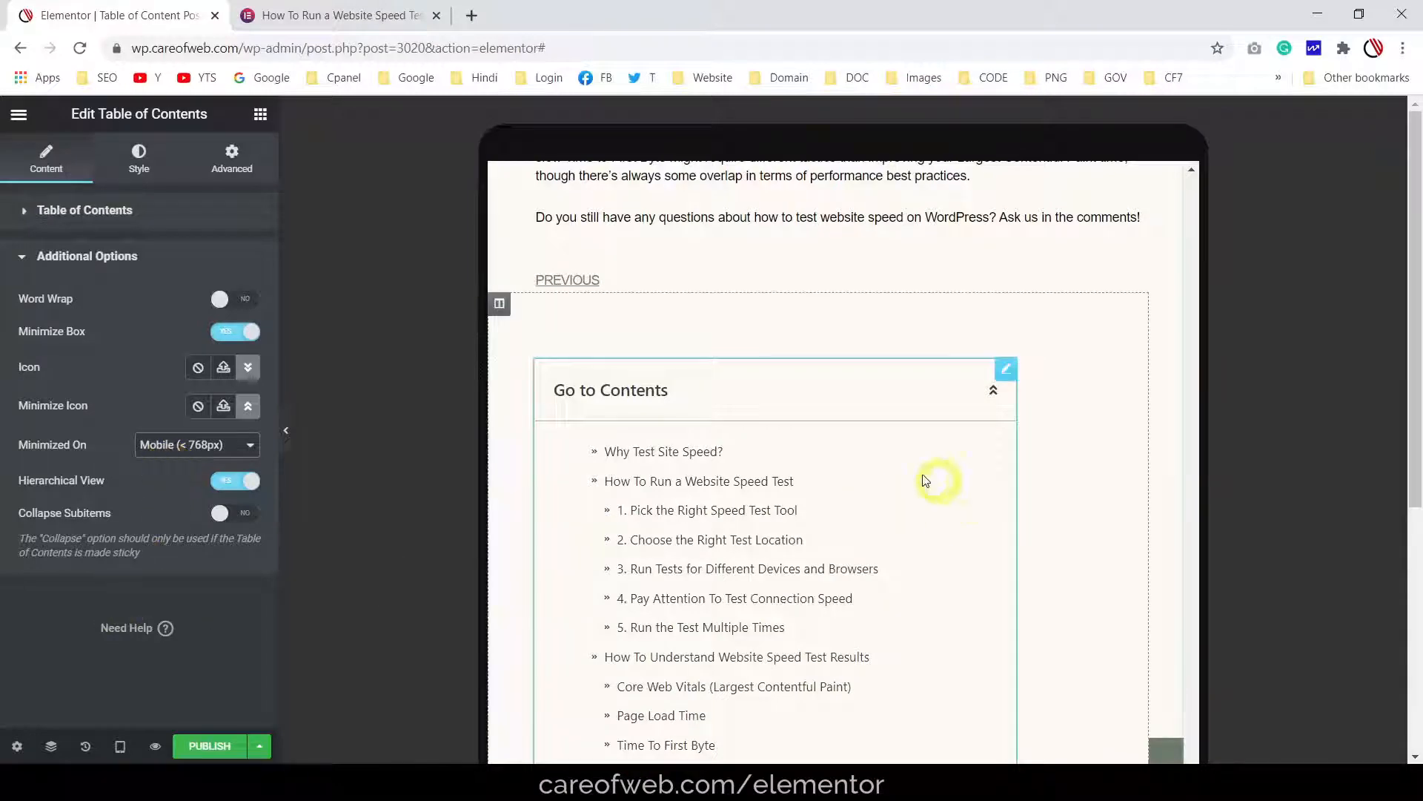
{"action": "scroll", "coordinate": [889, 456], "scroll_direction": "down", "scroll_amount": 6}
{"action": "scroll", "coordinate": [860, 454], "scroll_direction": "up", "scroll_amount": 5}
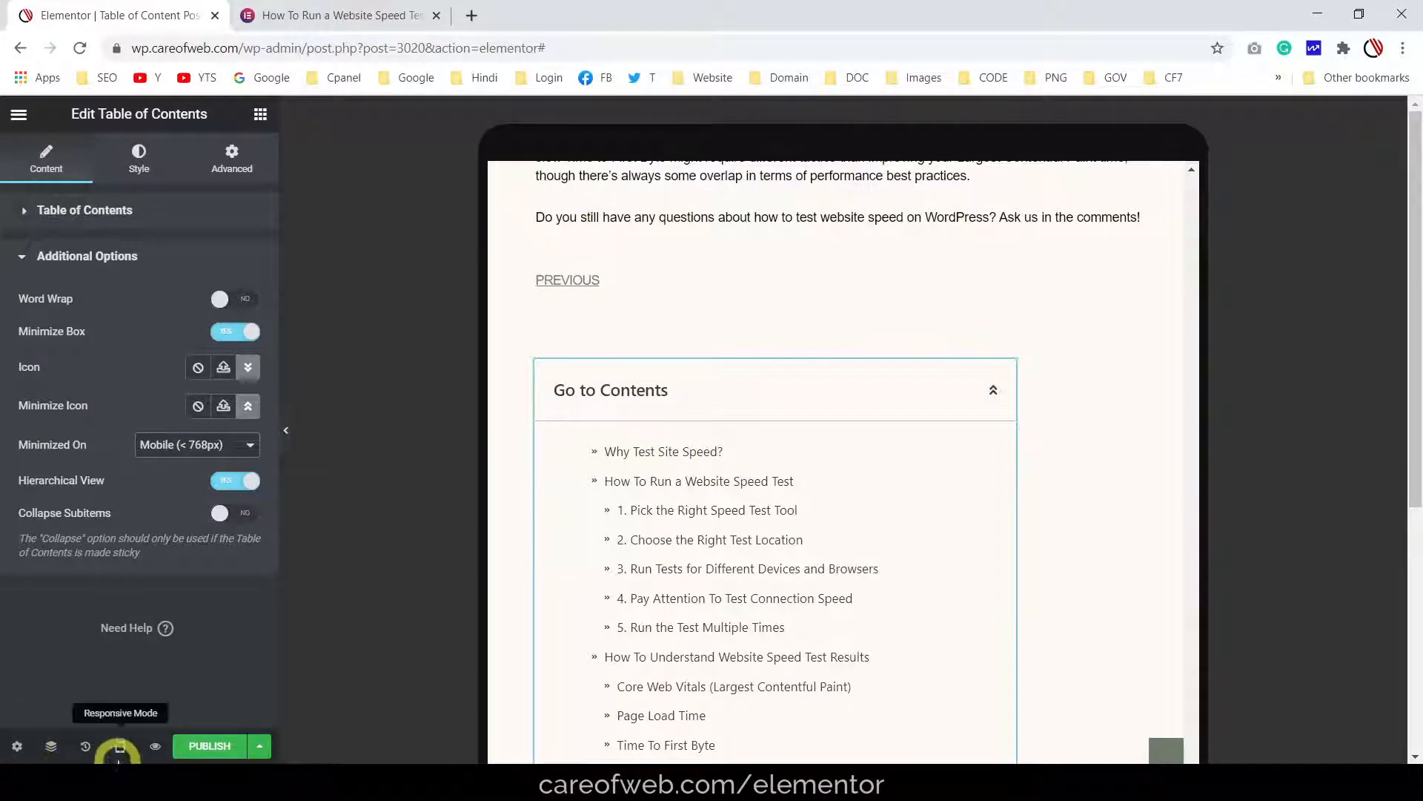
{"action": "left_click", "coordinate": [119, 746]}
{"action": "left_click", "coordinate": [75, 700]}
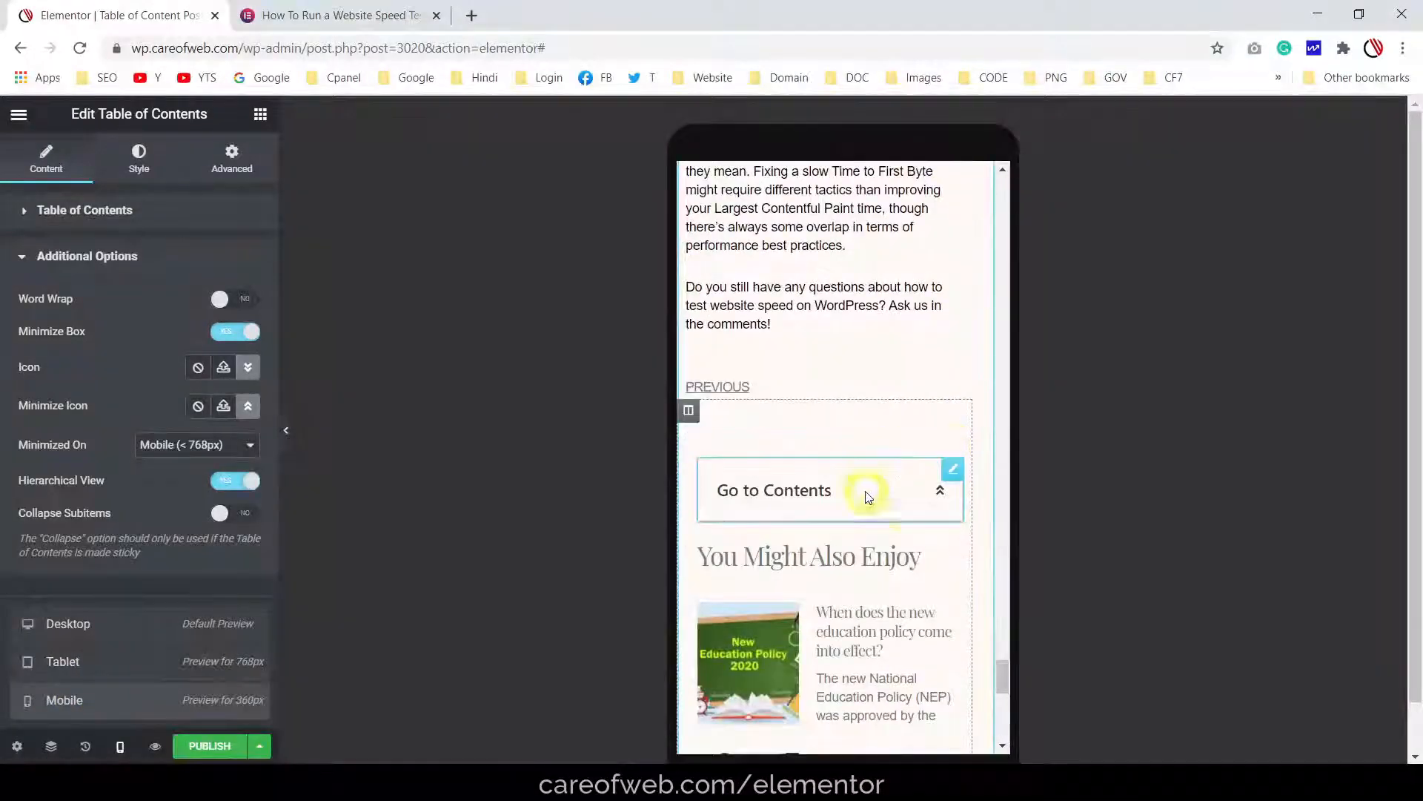
Temporarily set Minimized On to None to compare the mobile contents box, and restore Mobile (< 768px)
{"action": "left_click", "coordinate": [249, 445]}
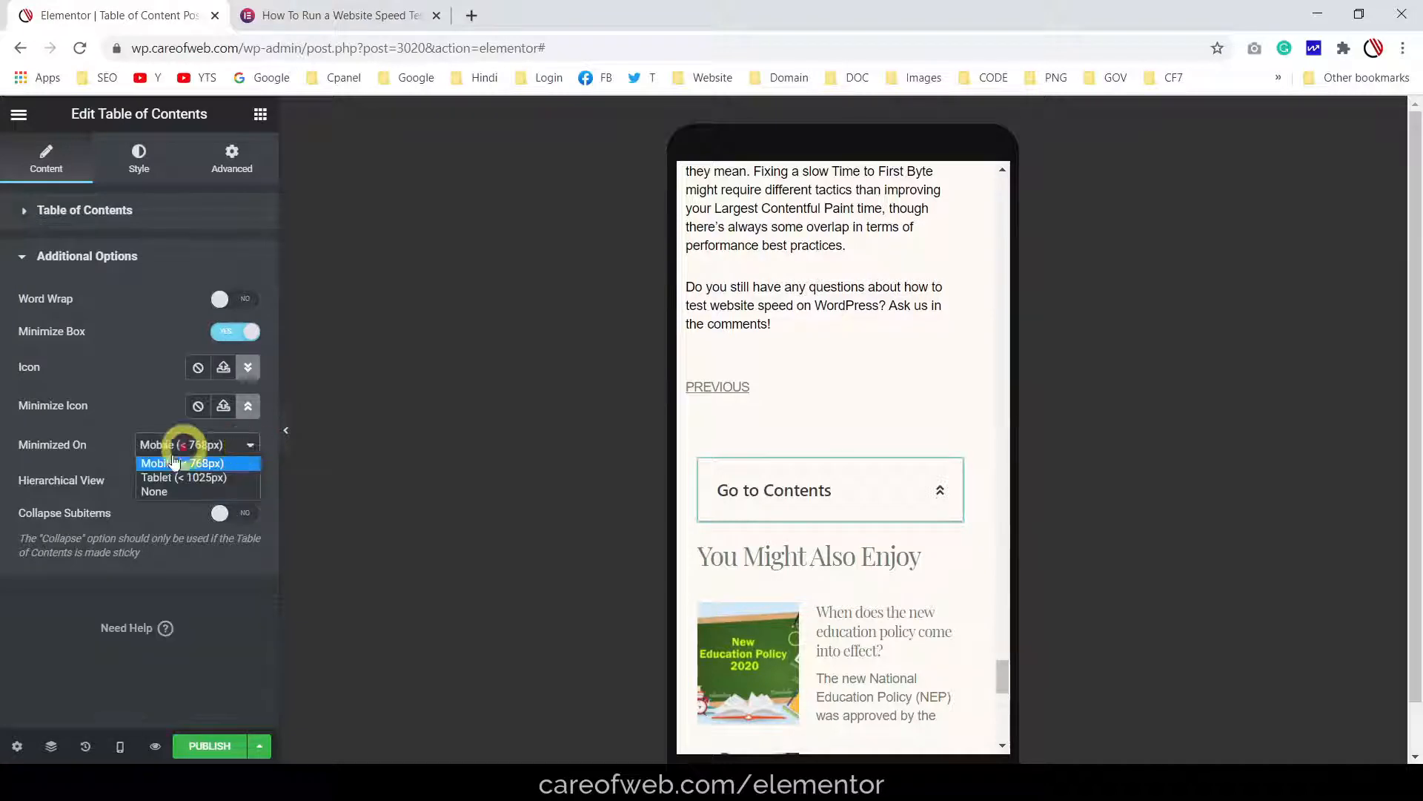
{"action": "left_click", "coordinate": [166, 492]}
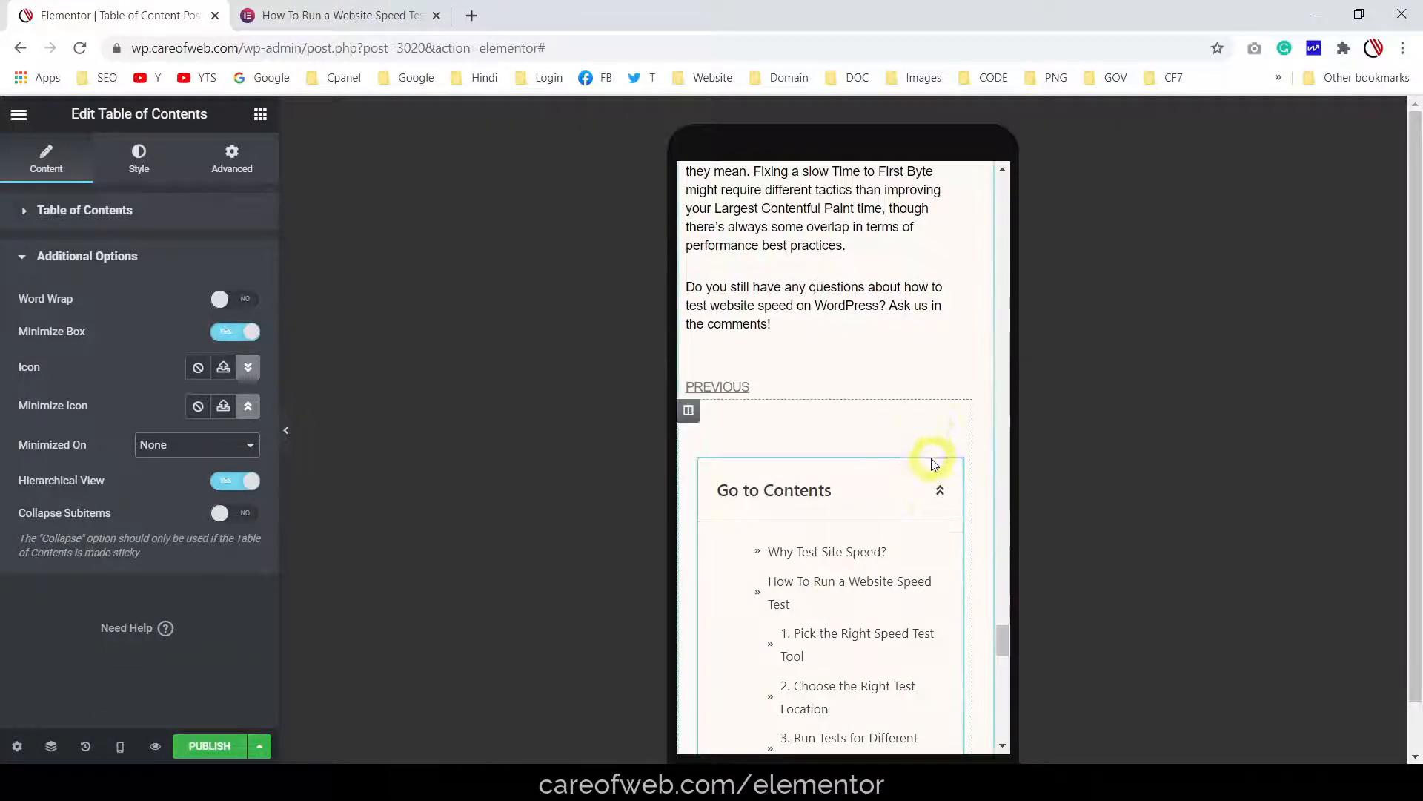
{"action": "scroll", "coordinate": [853, 459], "scroll_direction": "down", "scroll_amount": 6}
{"action": "scroll", "coordinate": [889, 534], "scroll_direction": "up", "scroll_amount": 7}
{"action": "scroll", "coordinate": [891, 534], "scroll_direction": "down", "scroll_amount": 4}
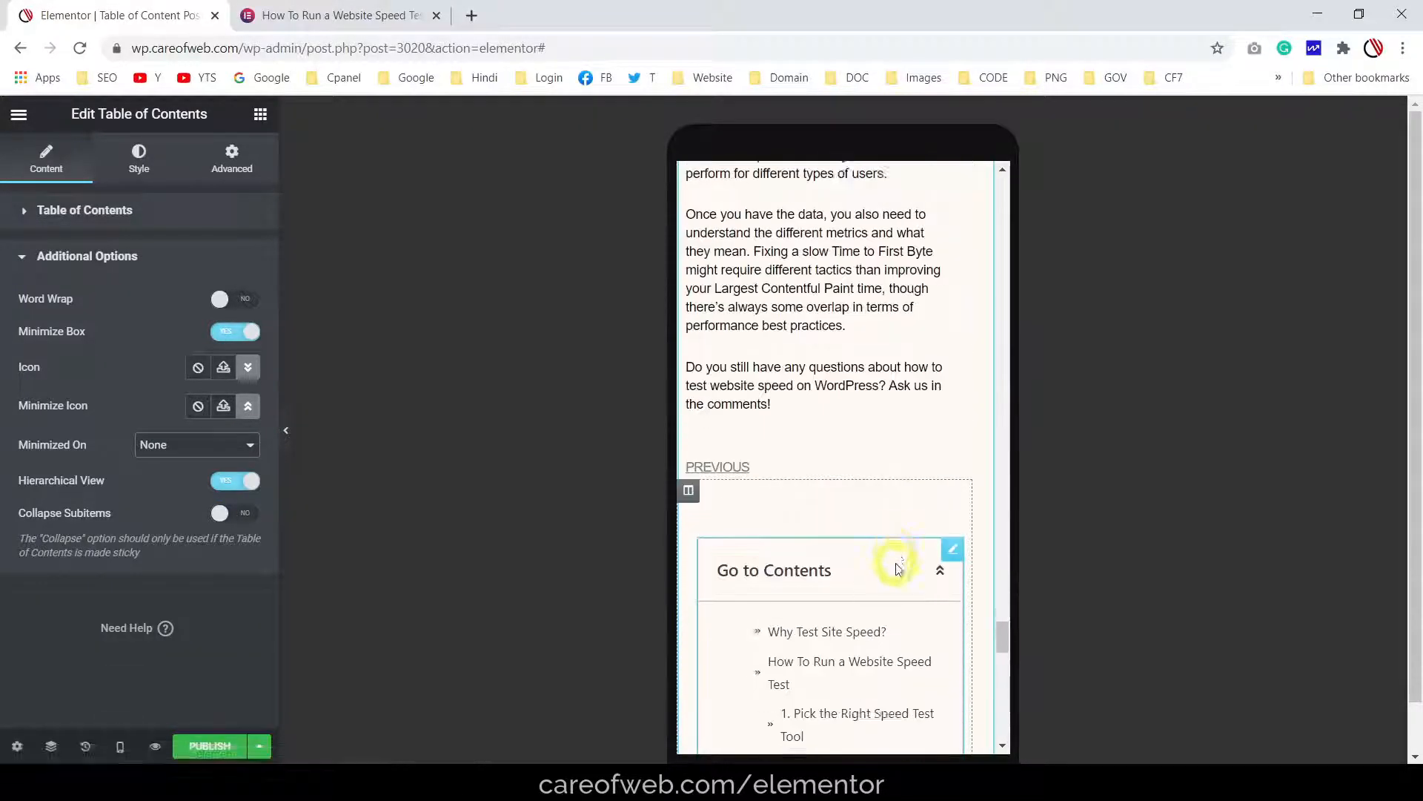
{"action": "left_click", "coordinate": [211, 447]}
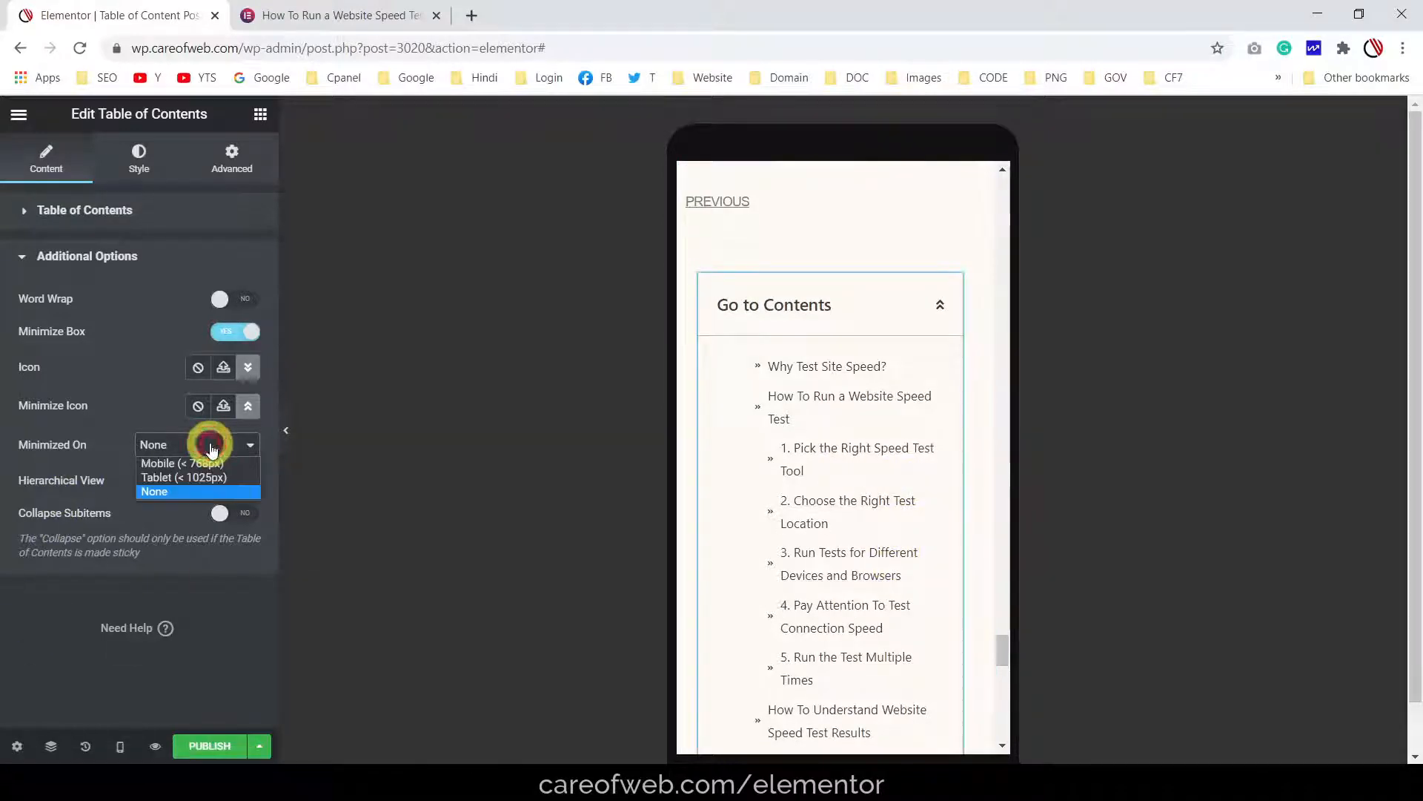
{"action": "left_click", "coordinate": [175, 463]}
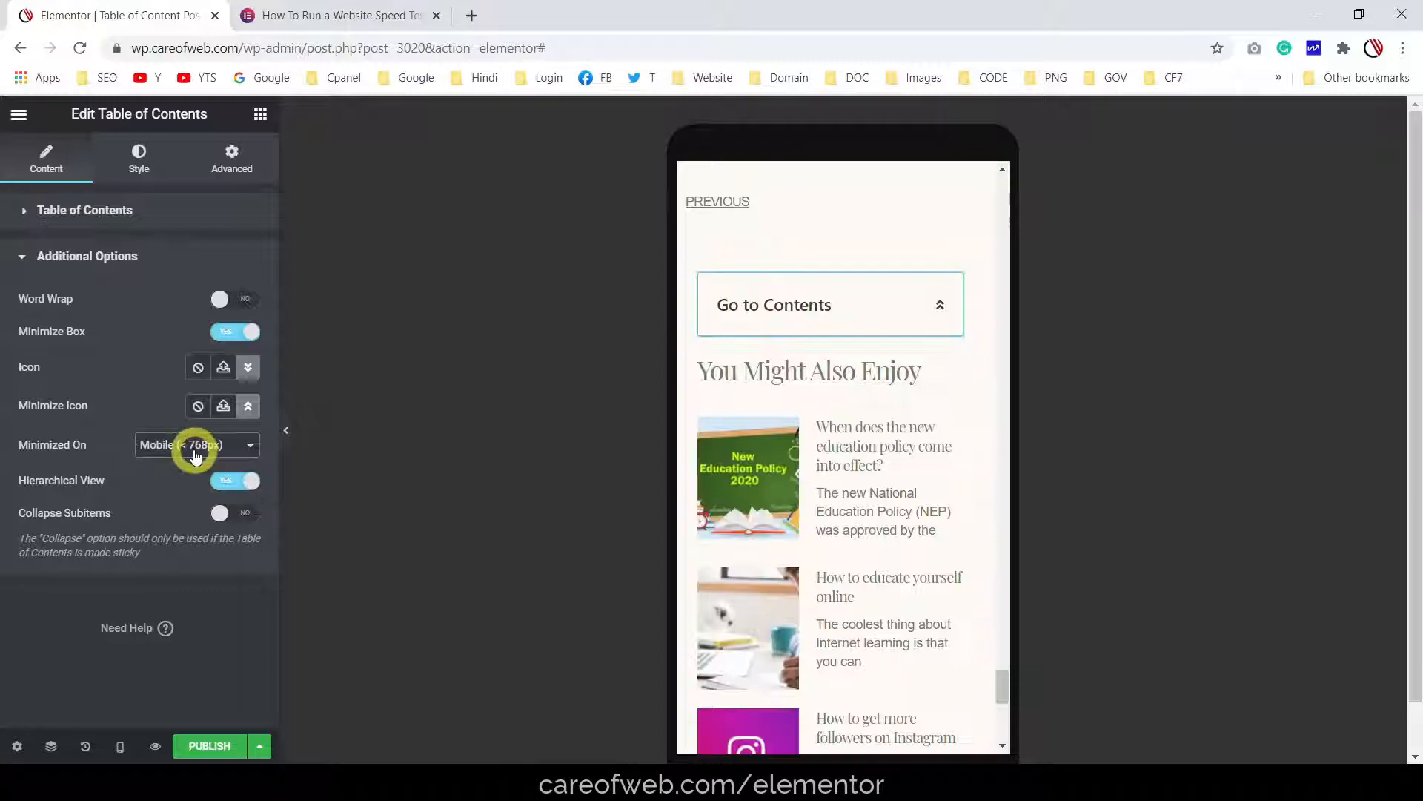
Return to the desktop preview and examine the nesting of headings and subheadings in the Go to Contents box
{"action": "left_click", "coordinate": [119, 748]}
{"action": "left_click", "coordinate": [85, 629]}
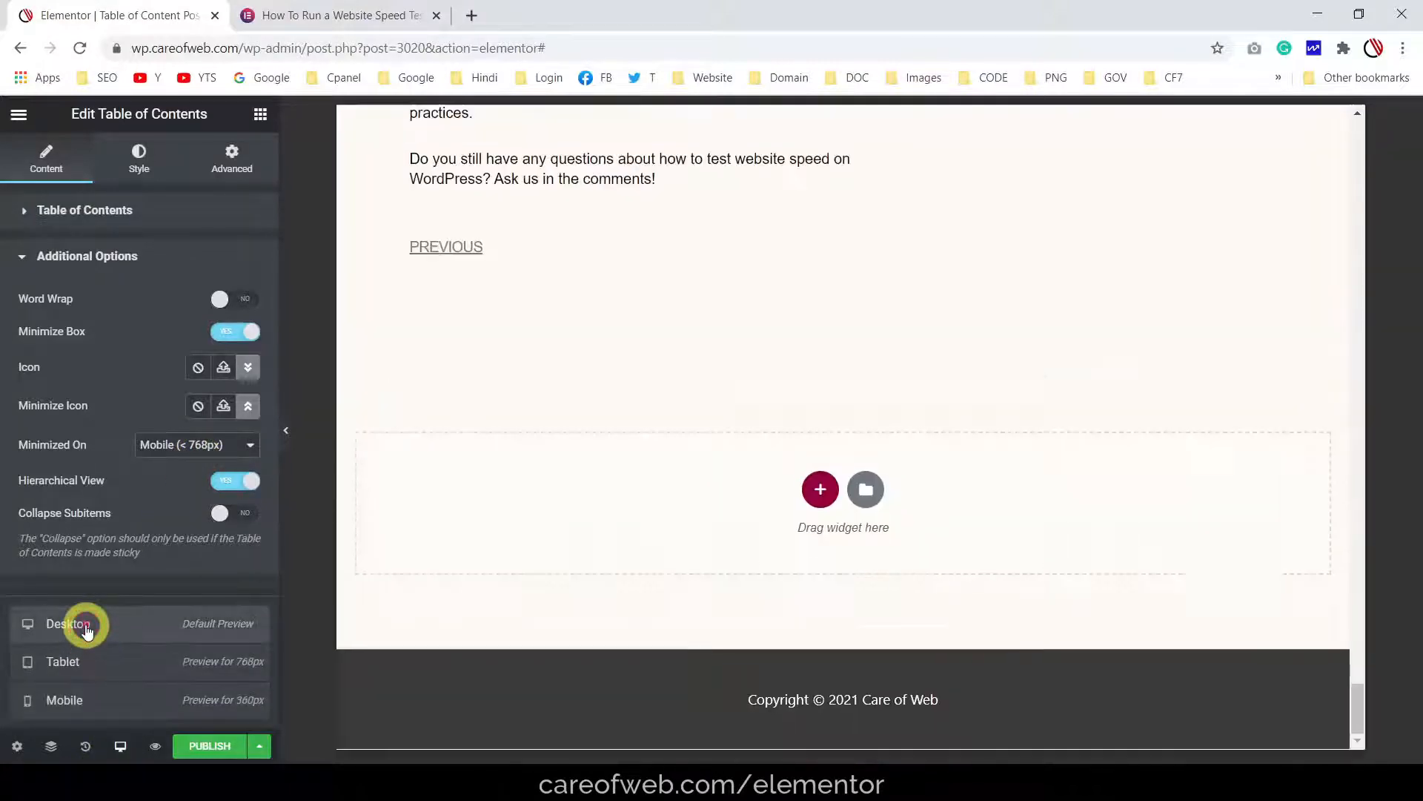
{"action": "scroll", "coordinate": [997, 461], "scroll_direction": "up", "scroll_amount": 15}
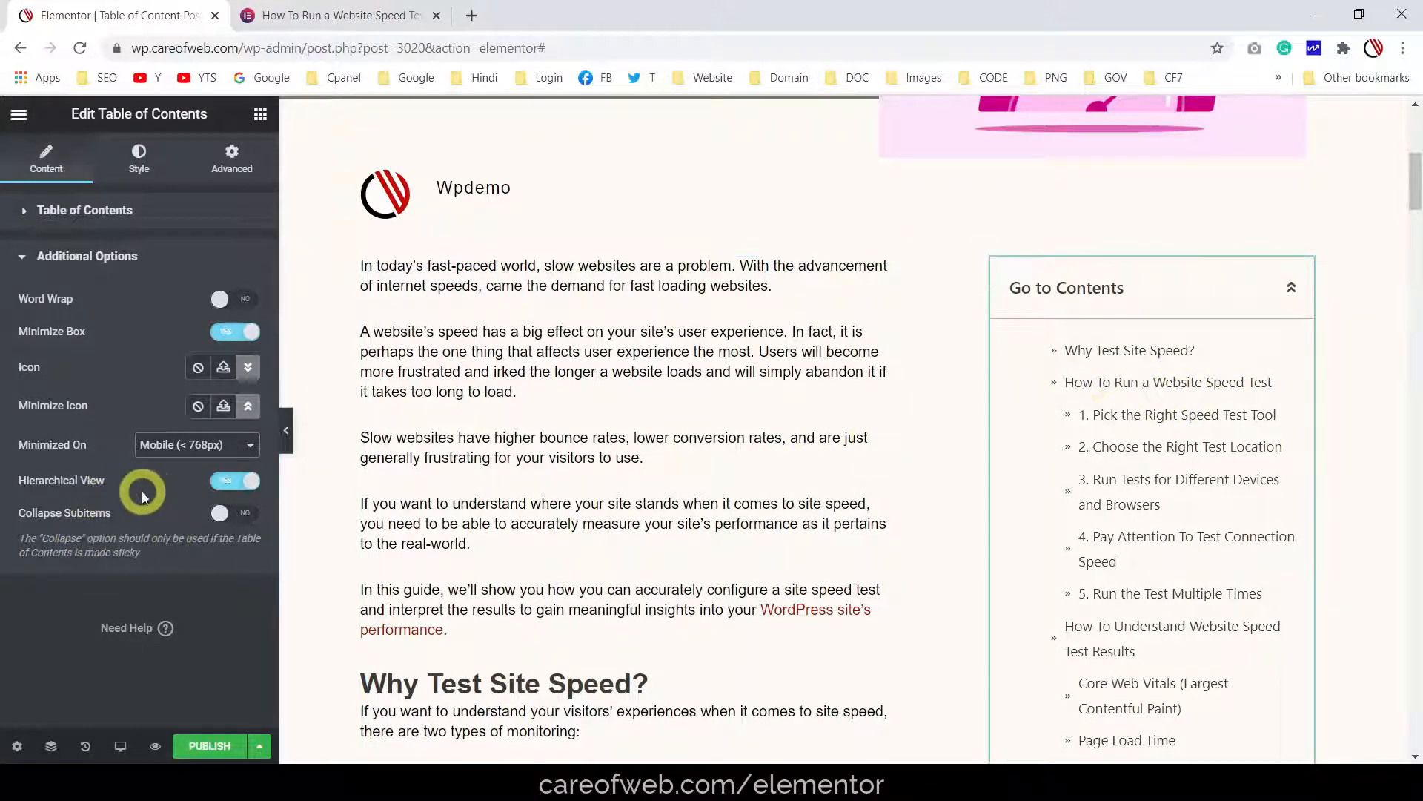
{"action": "scroll", "coordinate": [1179, 393], "scroll_direction": "up", "scroll_amount": 5}
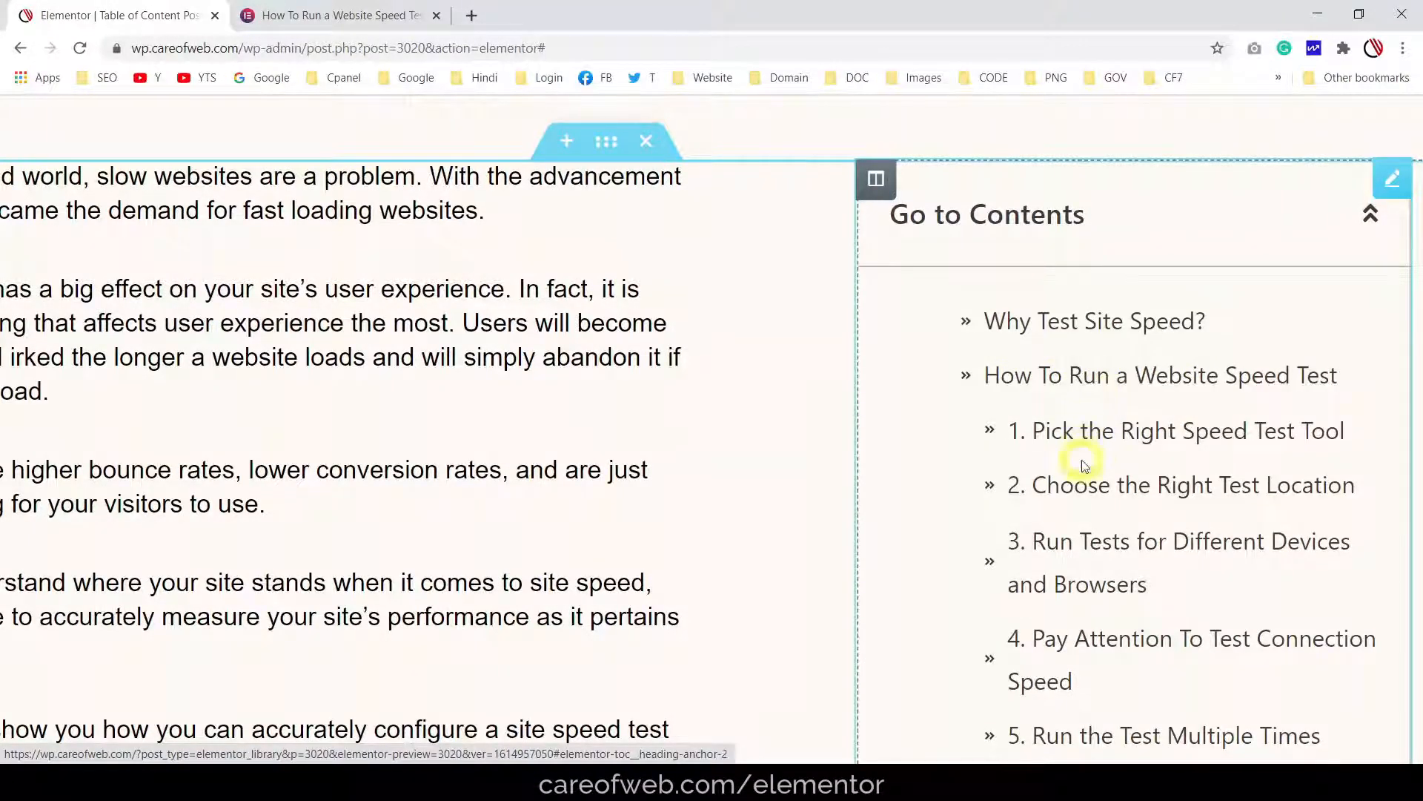
{"action": "scroll", "coordinate": [1064, 431], "scroll_direction": "up", "scroll_amount": 4}
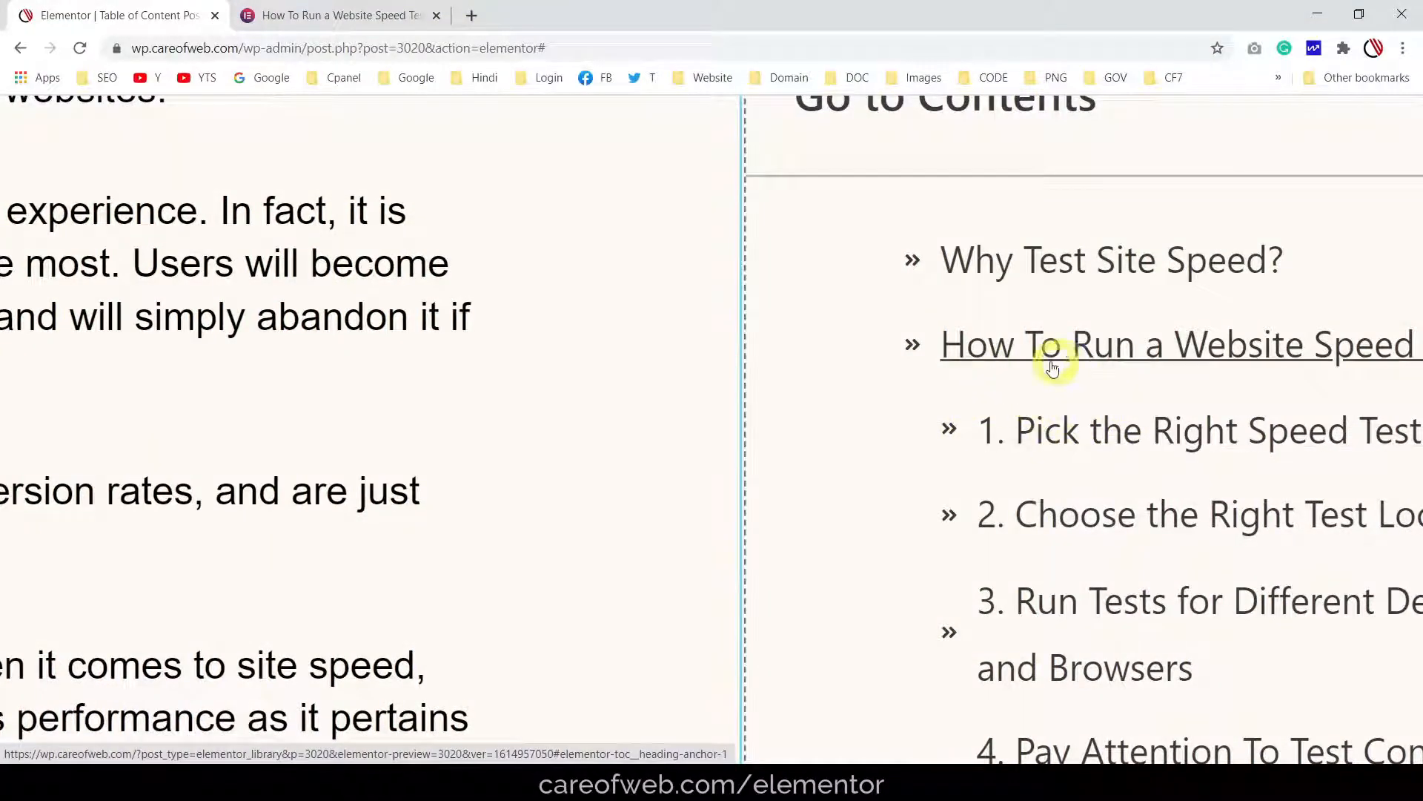
{"action": "scroll", "coordinate": [1004, 349], "scroll_direction": "down", "scroll_amount": 4}
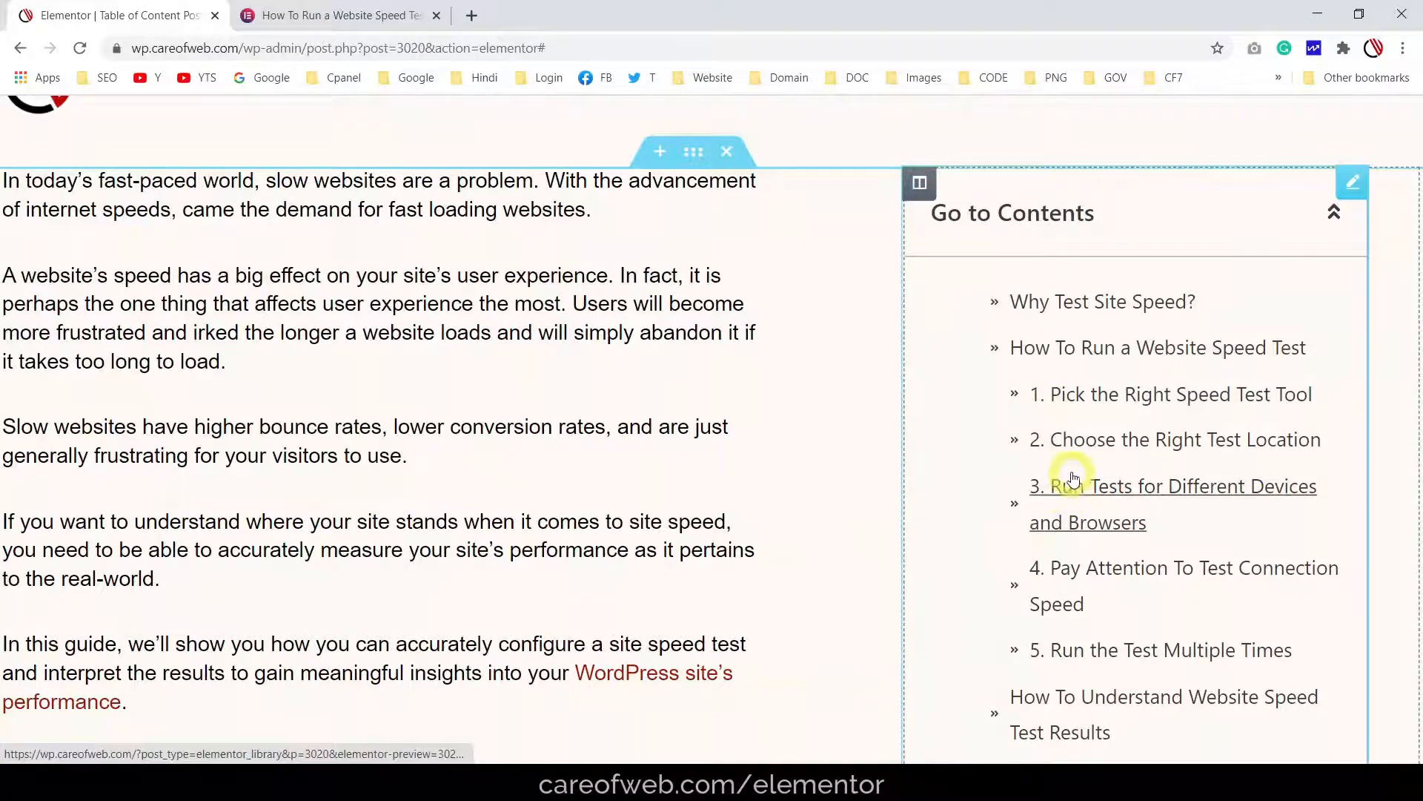
Temporarily turn off Hierarchical View to compare the flat contents list, and switch the option back on
{"action": "scroll", "coordinate": [1073, 478], "scroll_direction": "down", "scroll_amount": 4}
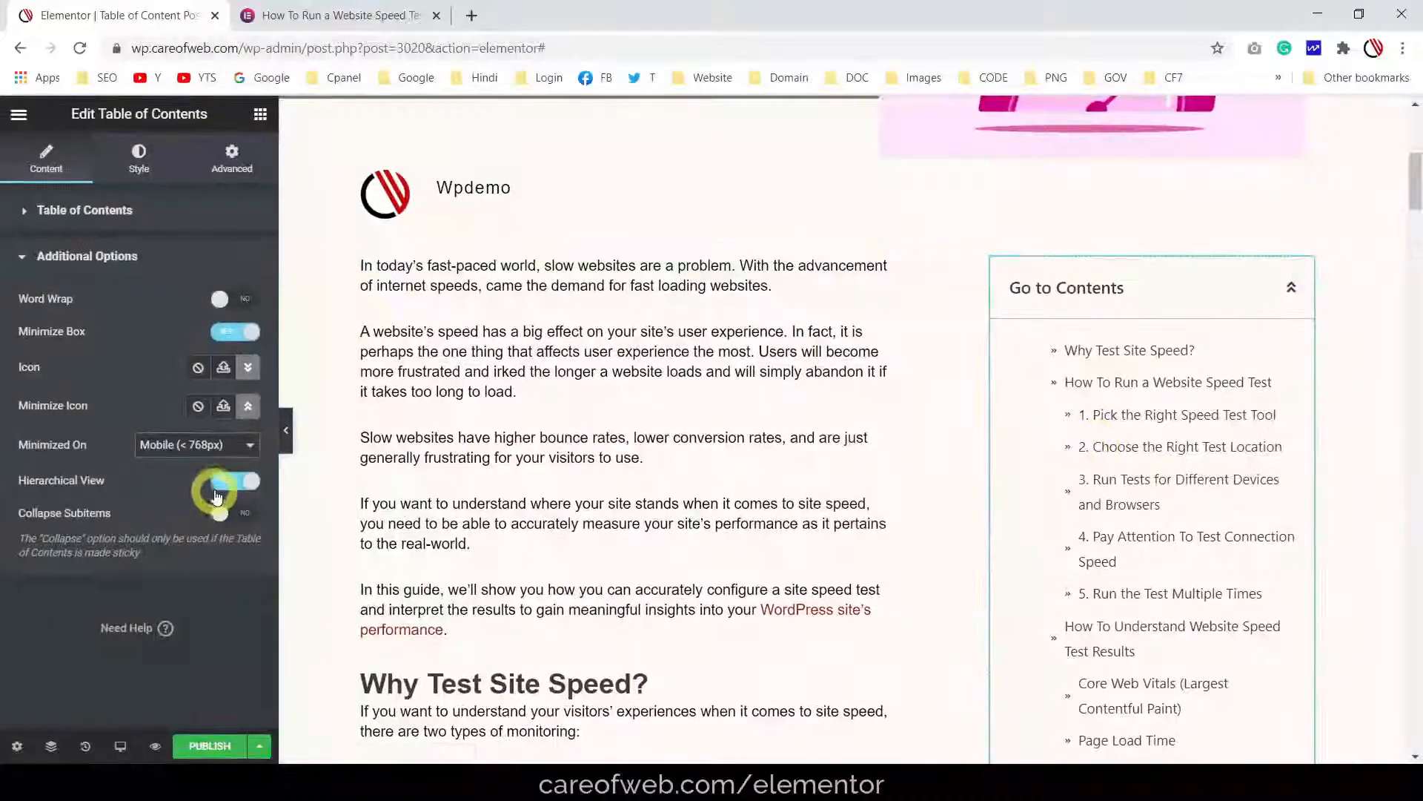
{"action": "left_click", "coordinate": [224, 483]}
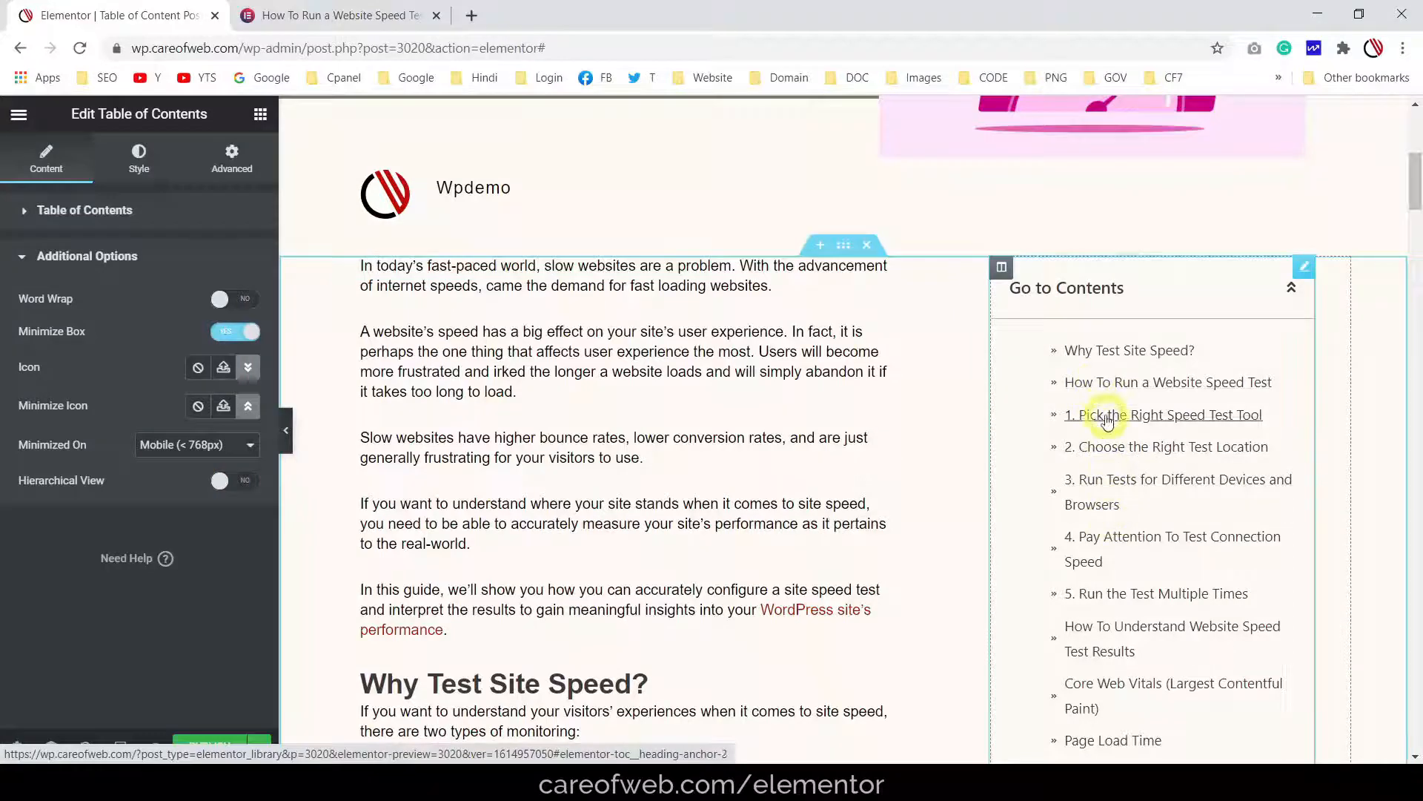
{"action": "scroll", "coordinate": [1127, 476], "scroll_direction": "up", "scroll_amount": 3}
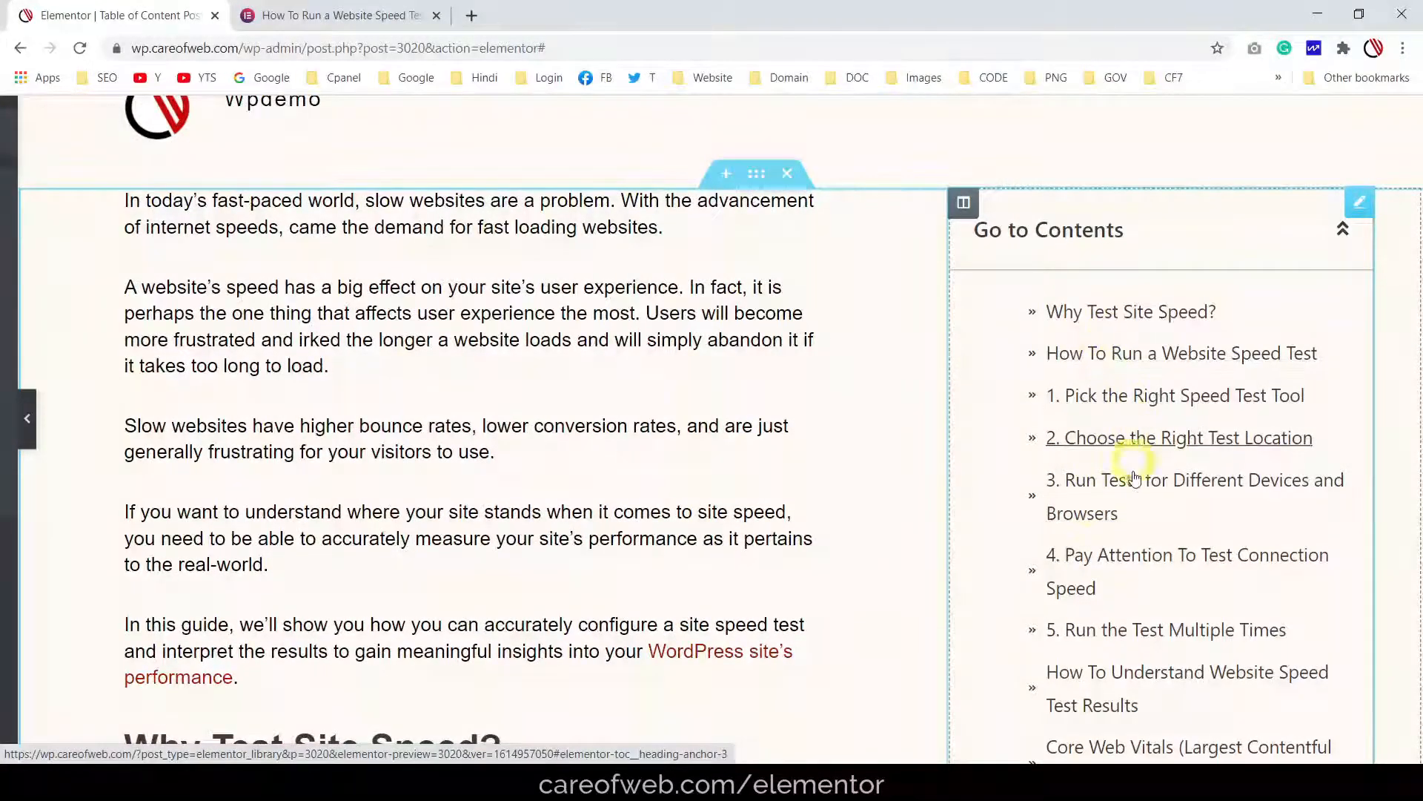
{"action": "scroll", "coordinate": [1090, 452], "scroll_direction": "down", "scroll_amount": 3}
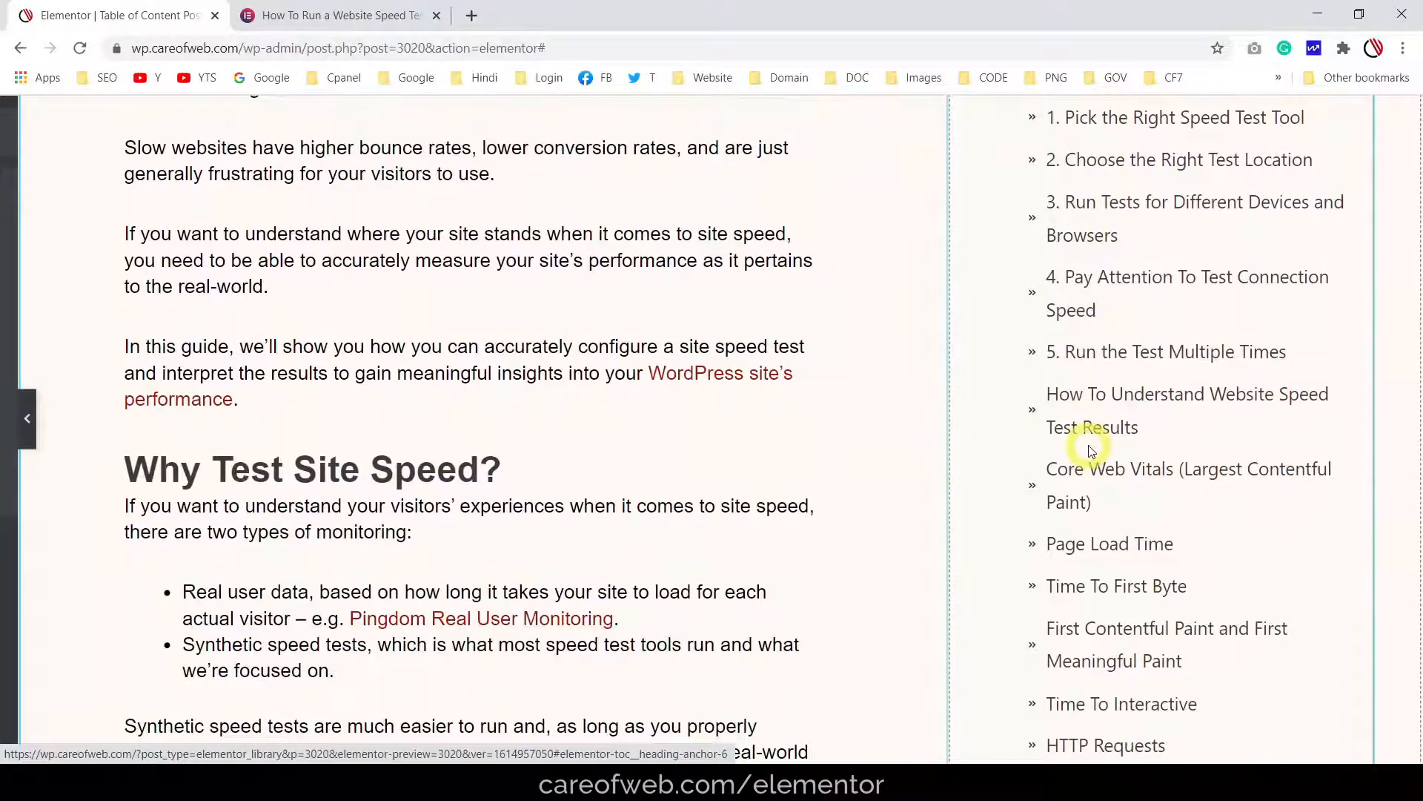
{"action": "scroll", "coordinate": [1090, 451], "scroll_direction": "up", "scroll_amount": 4}
{"action": "scroll", "coordinate": [1091, 451], "scroll_direction": "down", "scroll_amount": 3}
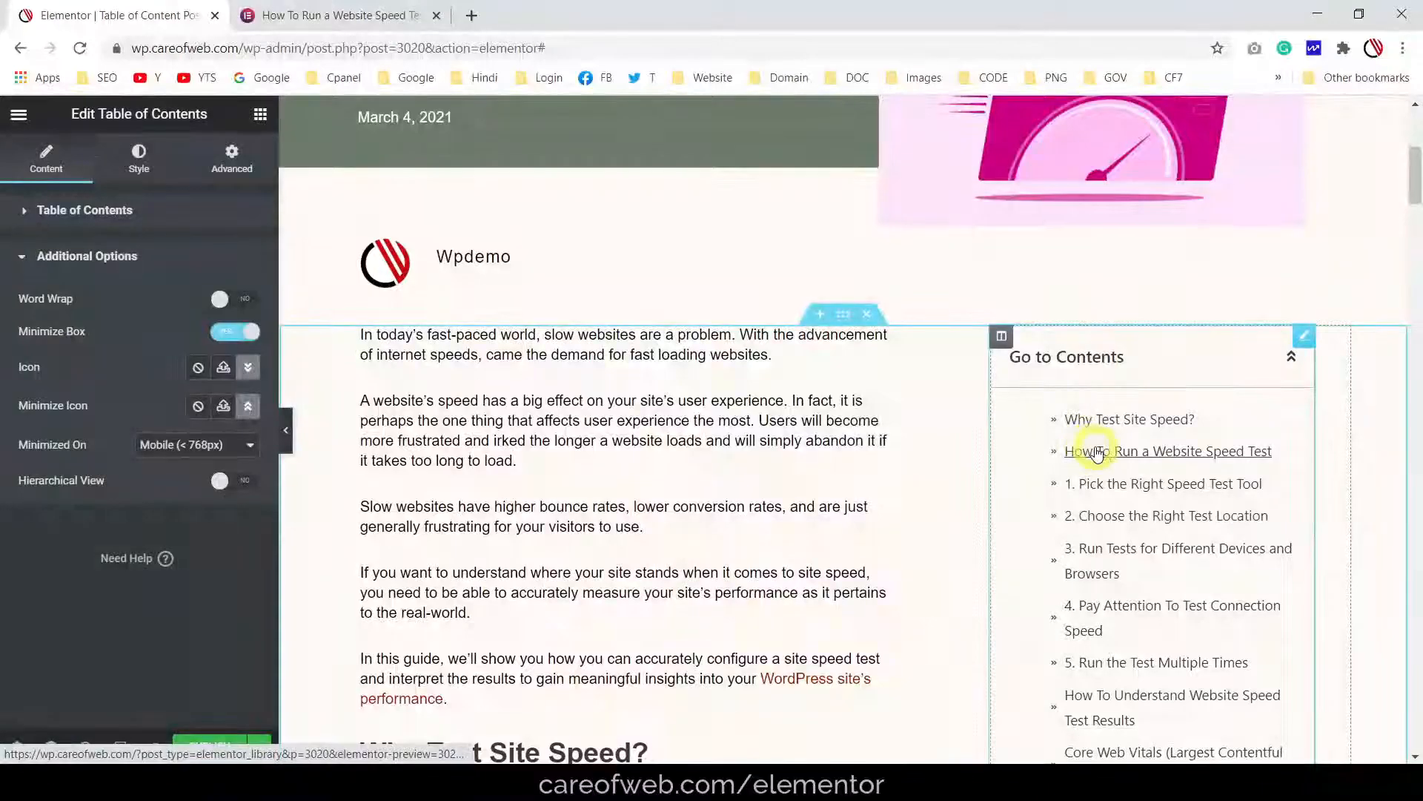
{"action": "left_click", "coordinate": [244, 481]}
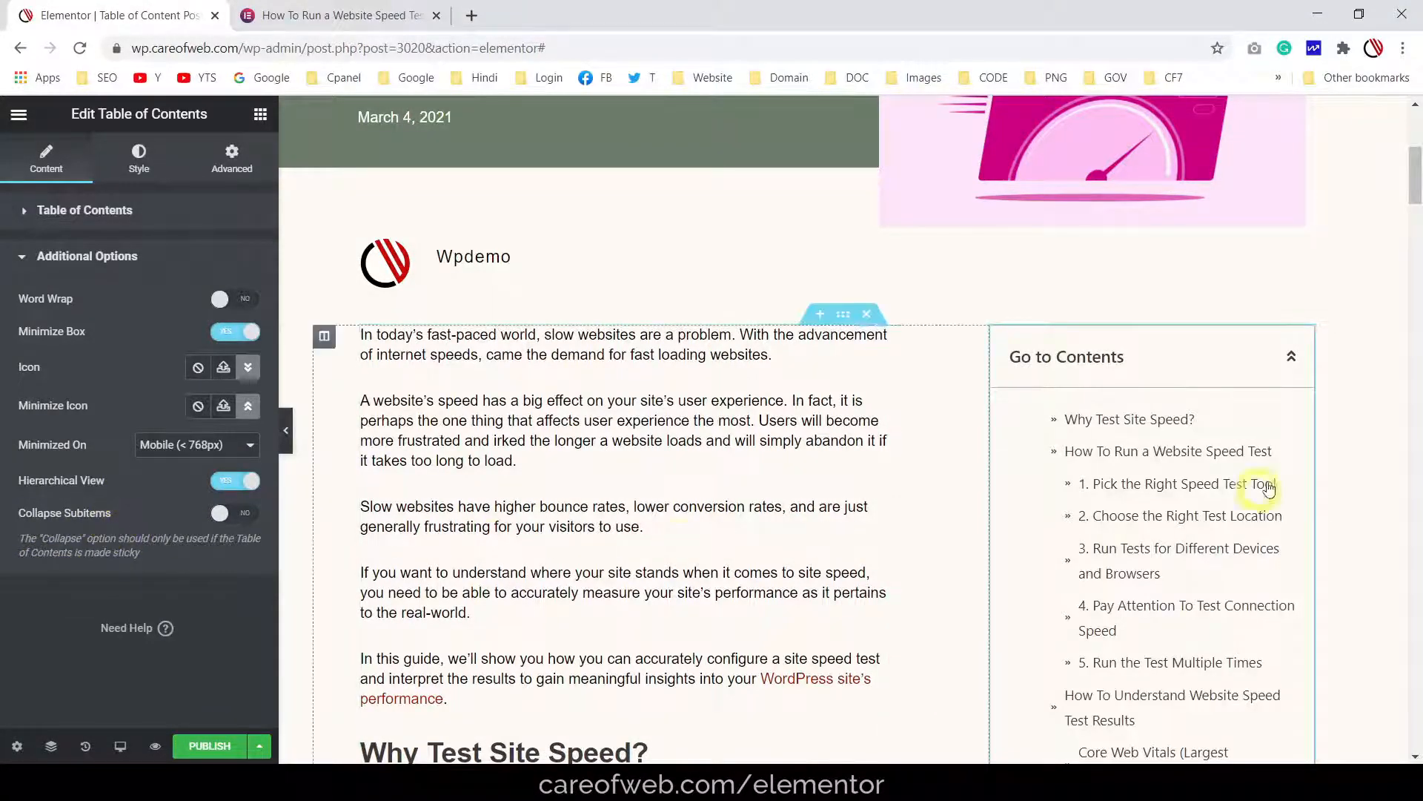
Enable Collapse Subitems and test expanding and collapsing the How To Run a Website Speed Test entry in the contents list
{"action": "scroll", "coordinate": [1217, 471], "scroll_direction": "down", "scroll_amount": 6}
{"action": "scroll", "coordinate": [1217, 473], "scroll_direction": "up", "scroll_amount": 5}
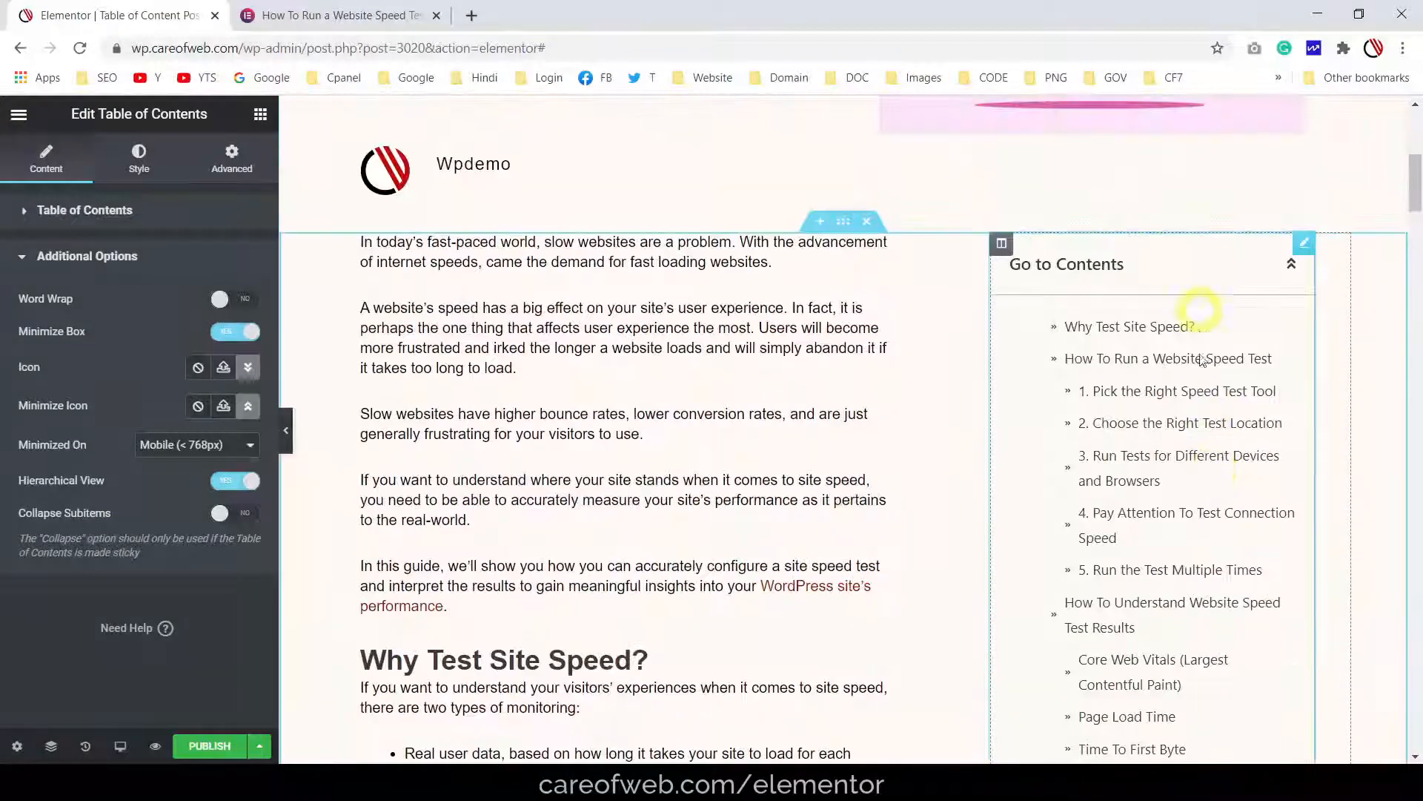
{"action": "scroll", "coordinate": [1202, 361], "scroll_direction": "down", "scroll_amount": 3}
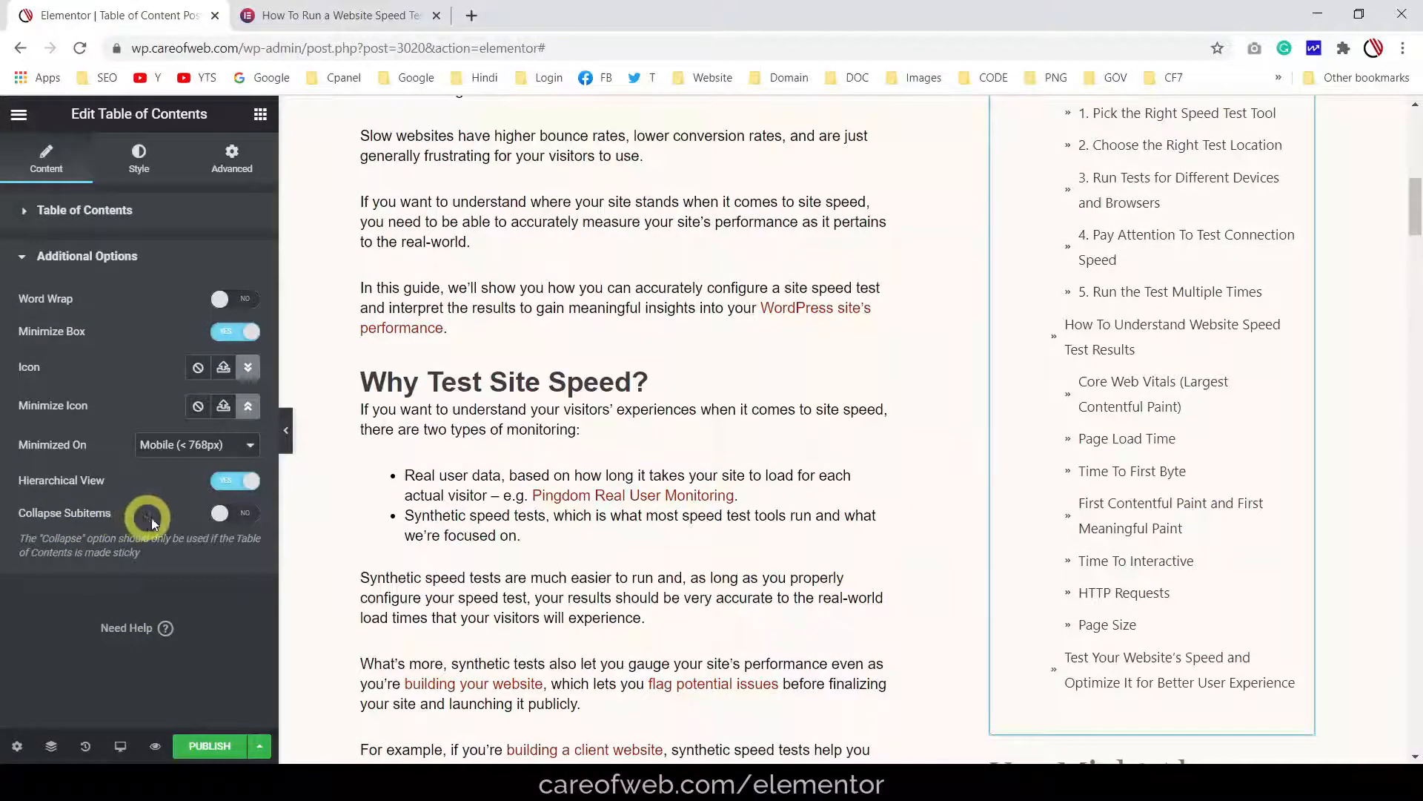
{"action": "left_click", "coordinate": [244, 514]}
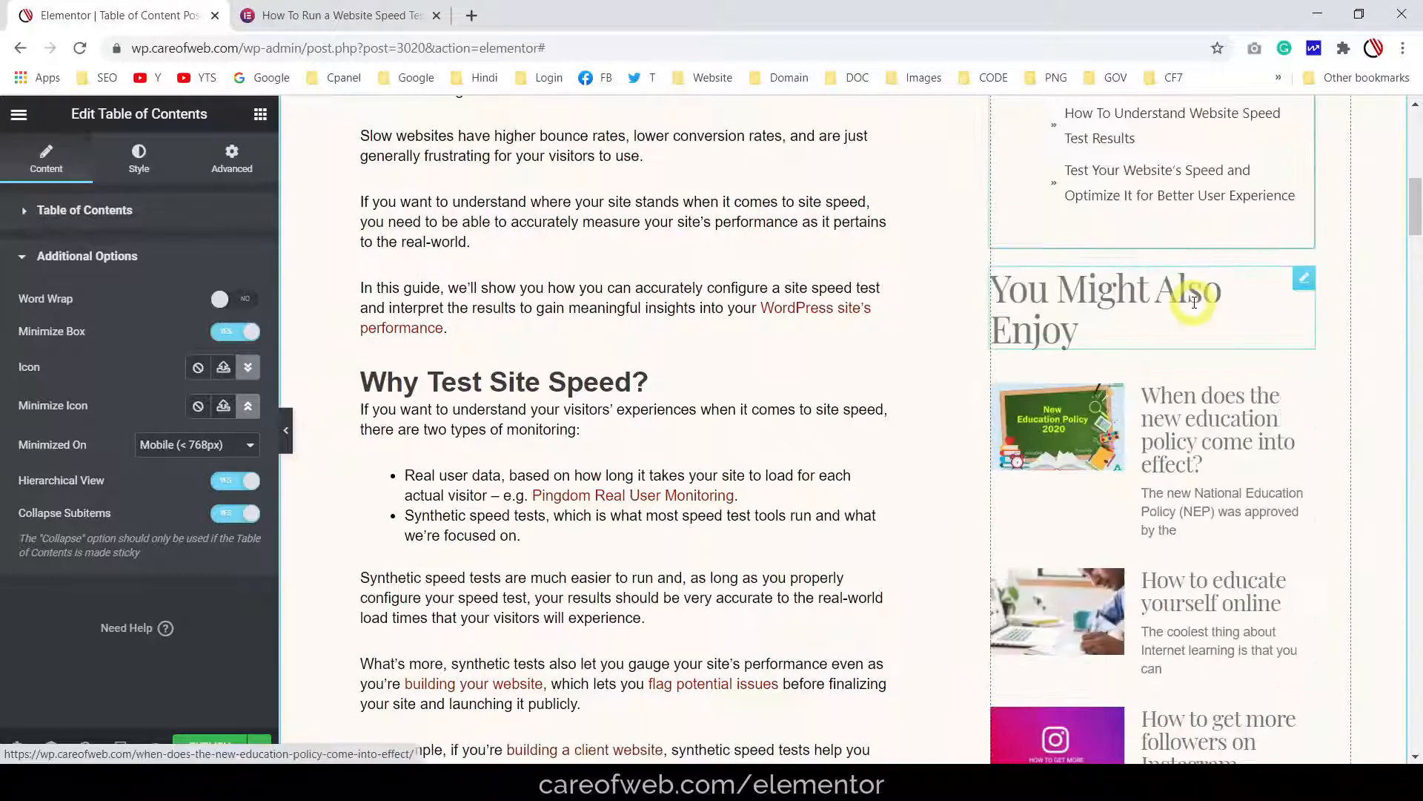
{"action": "scroll", "coordinate": [1194, 304], "scroll_direction": "up", "scroll_amount": 5}
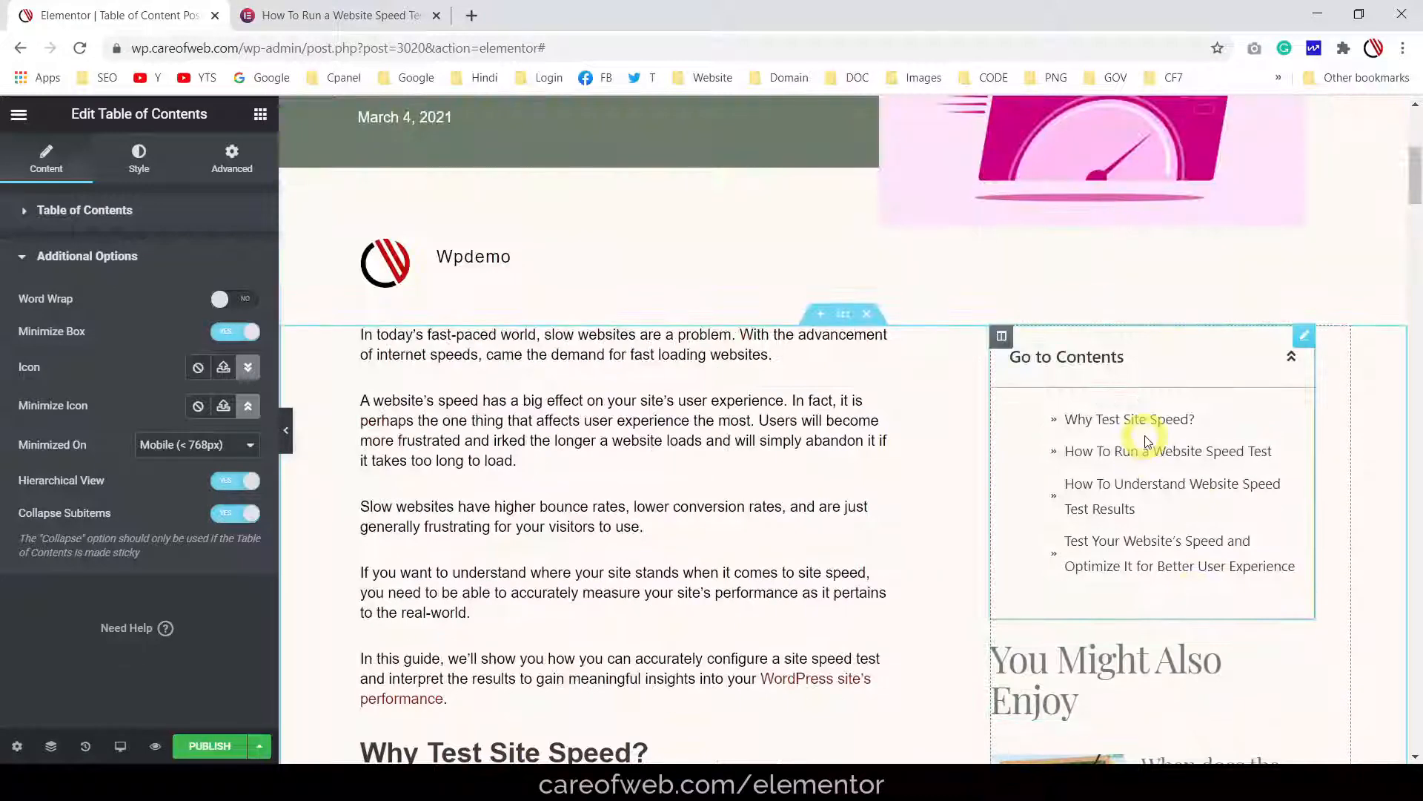
{"action": "left_click", "coordinate": [1093, 454]}
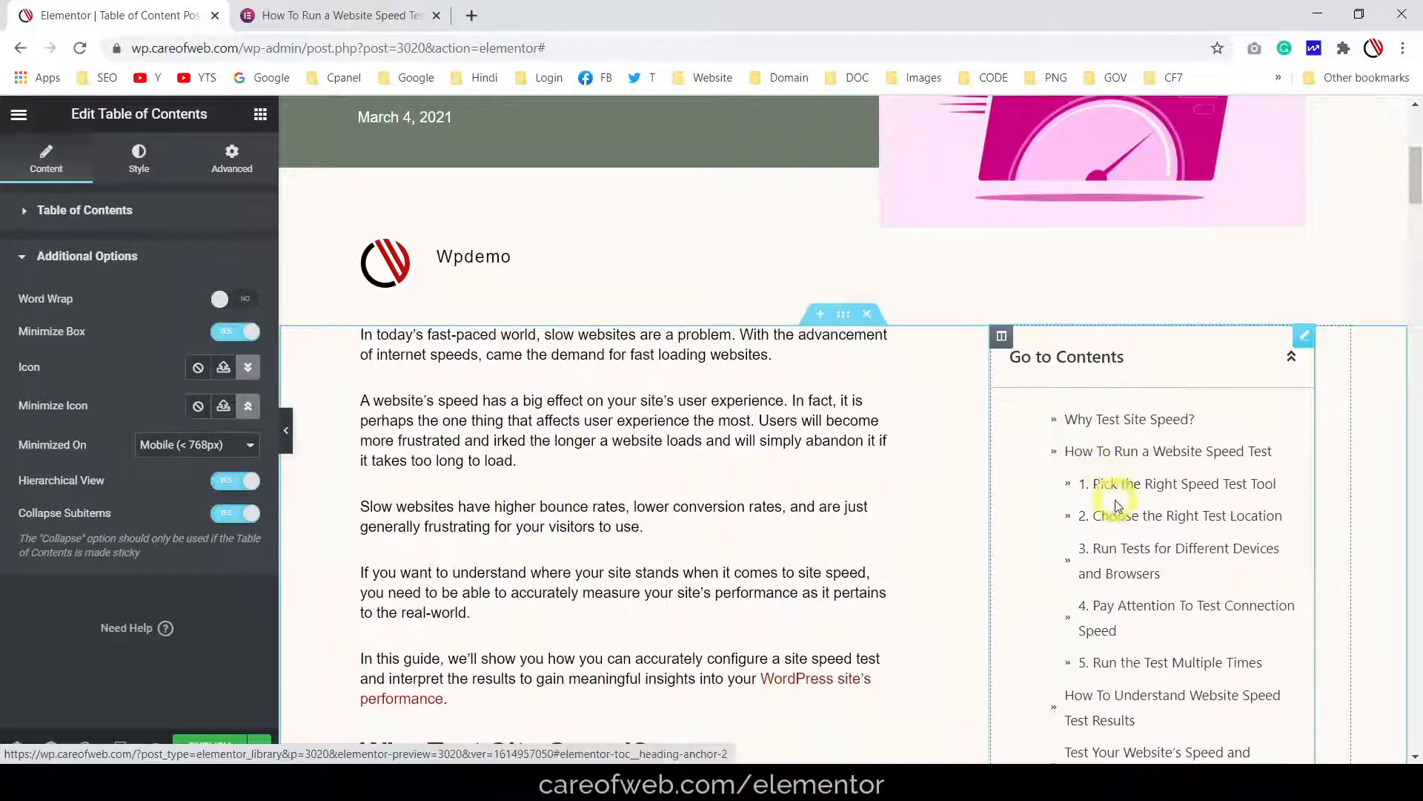
{"action": "left_click", "coordinate": [1119, 456]}
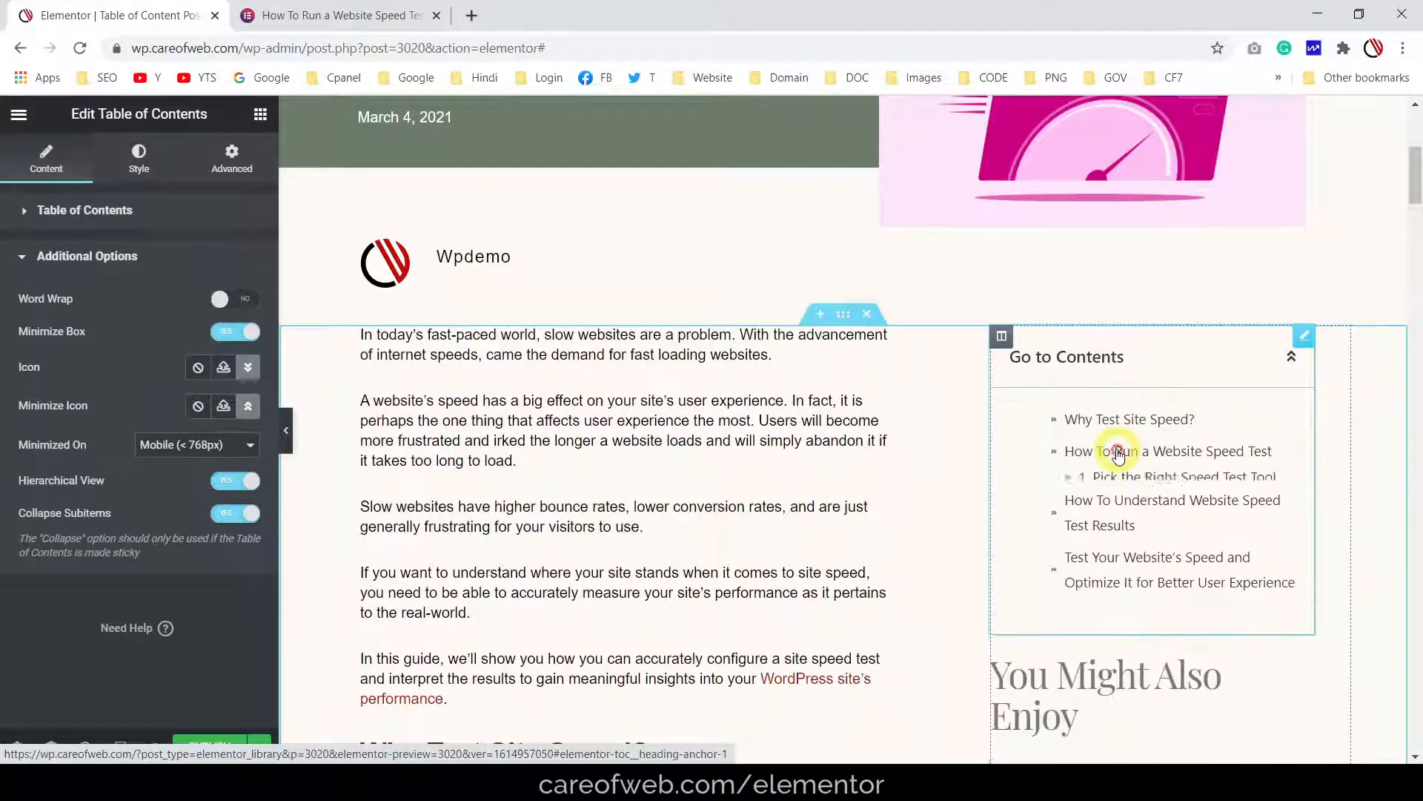
{"action": "left_click", "coordinate": [213, 522]}
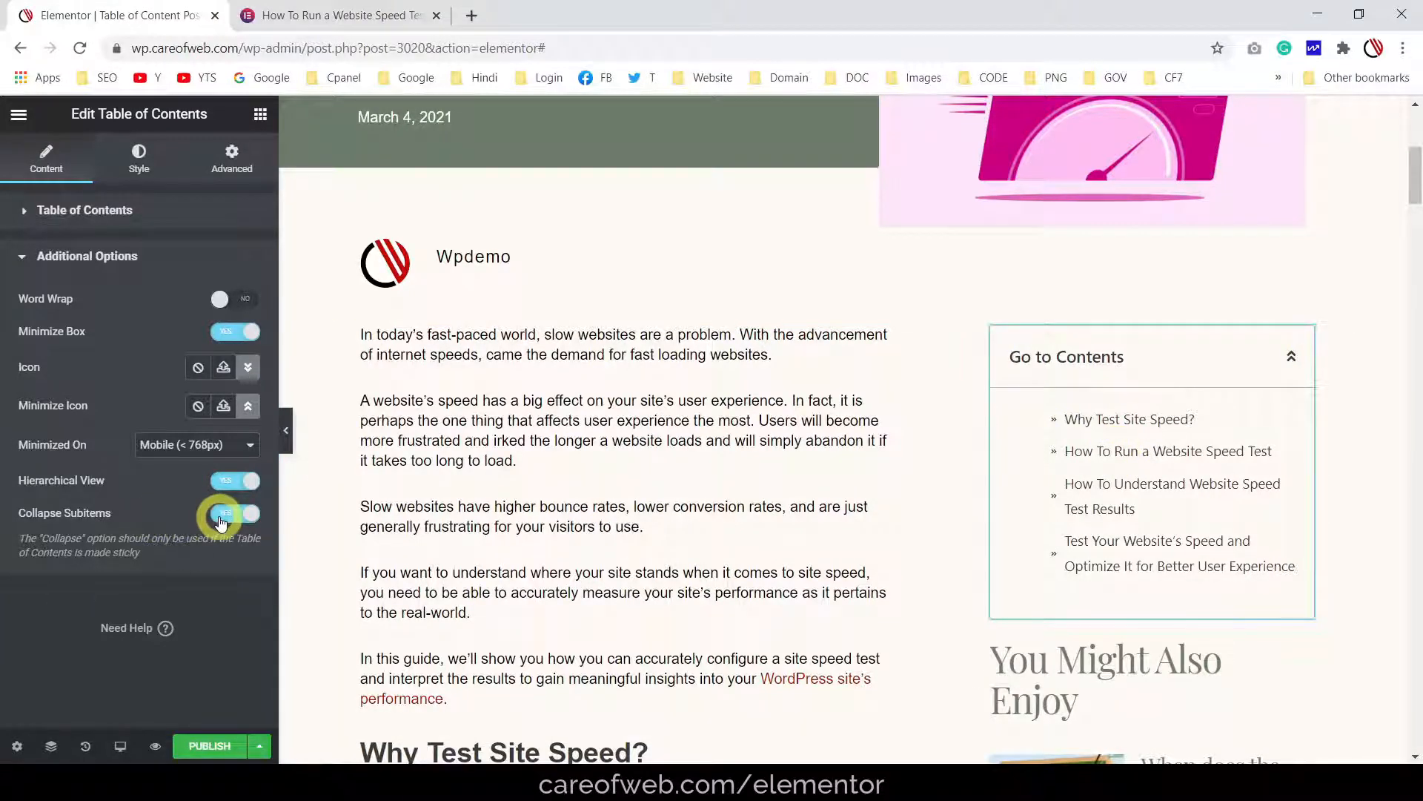
Style the contents box with a dark grey Background Color and an olive green Border Color
{"action": "left_click", "coordinate": [139, 159]}
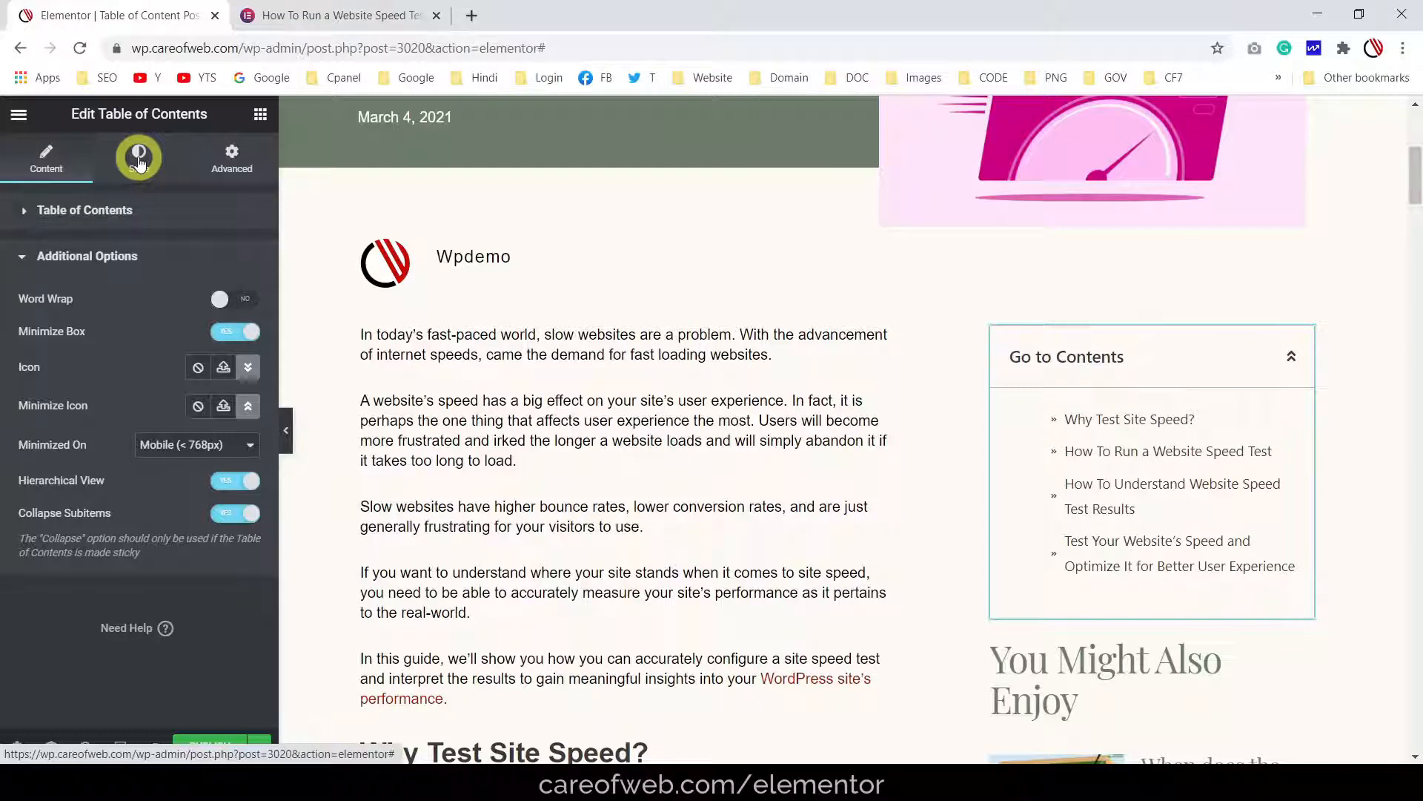
{"action": "left_click", "coordinate": [139, 160]}
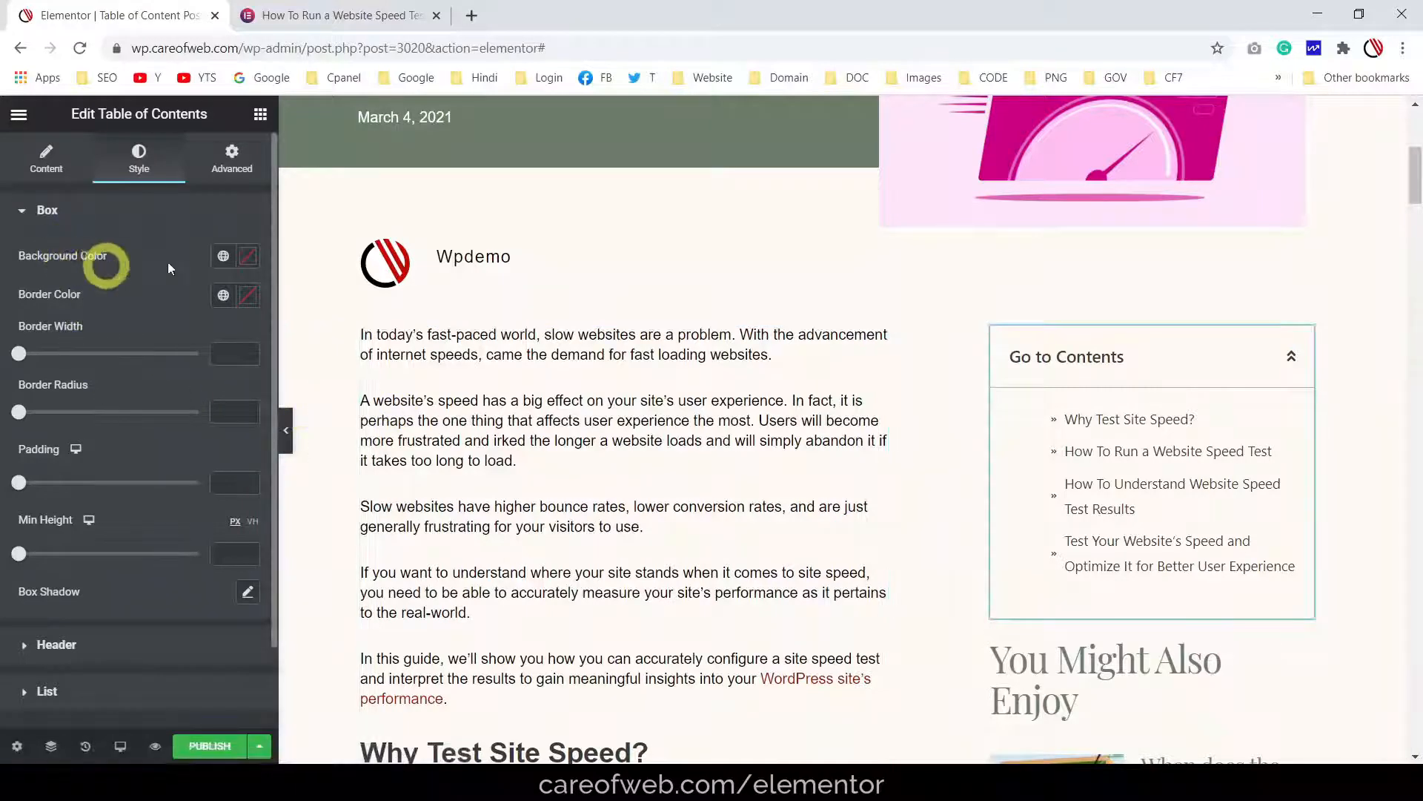
{"action": "left_click", "coordinate": [248, 256]}
{"action": "left_click_drag", "start_coordinate": [82, 423], "coordinate": [42, 413]}
{"action": "left_click", "coordinate": [98, 280]}
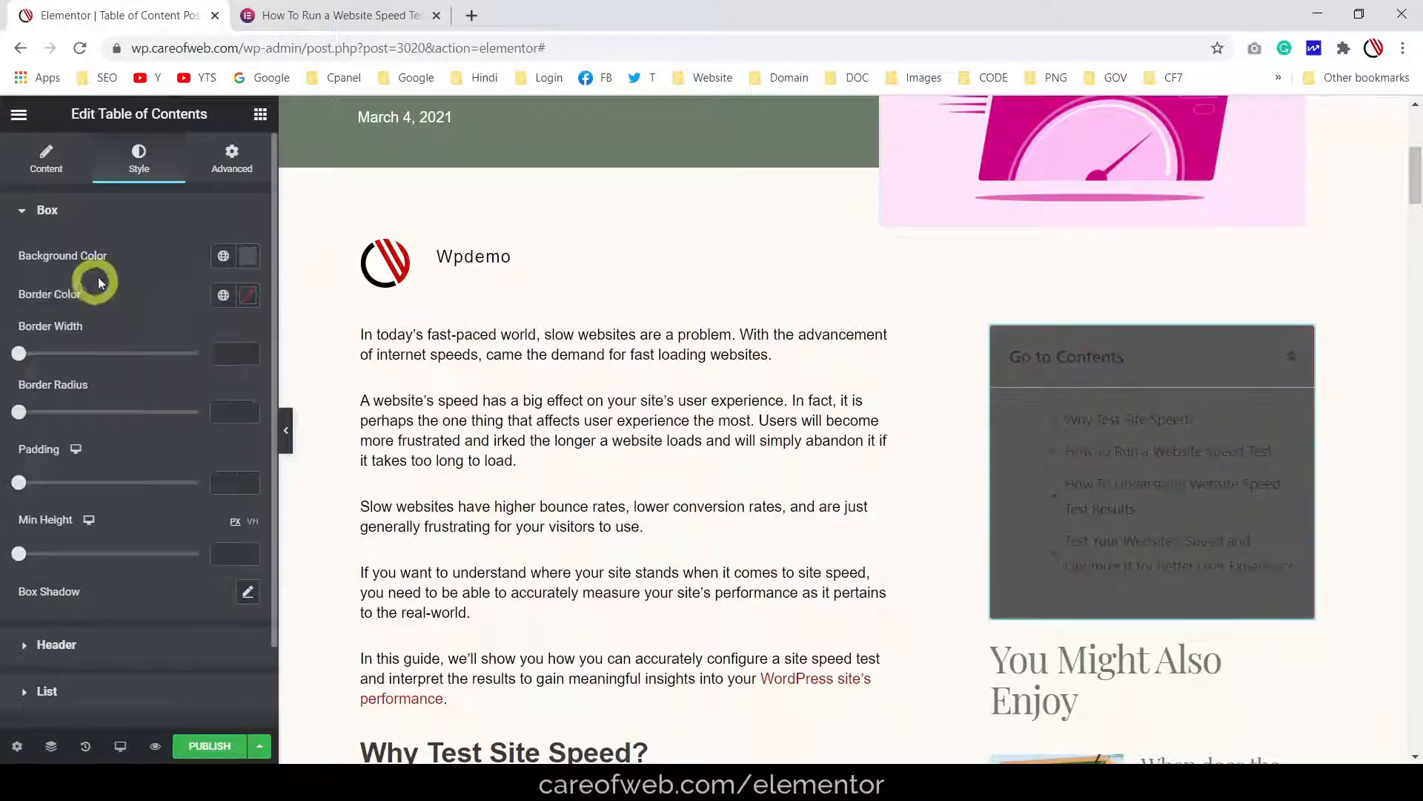
{"action": "scroll", "coordinate": [1100, 358], "scroll_direction": "up", "scroll_amount": 5}
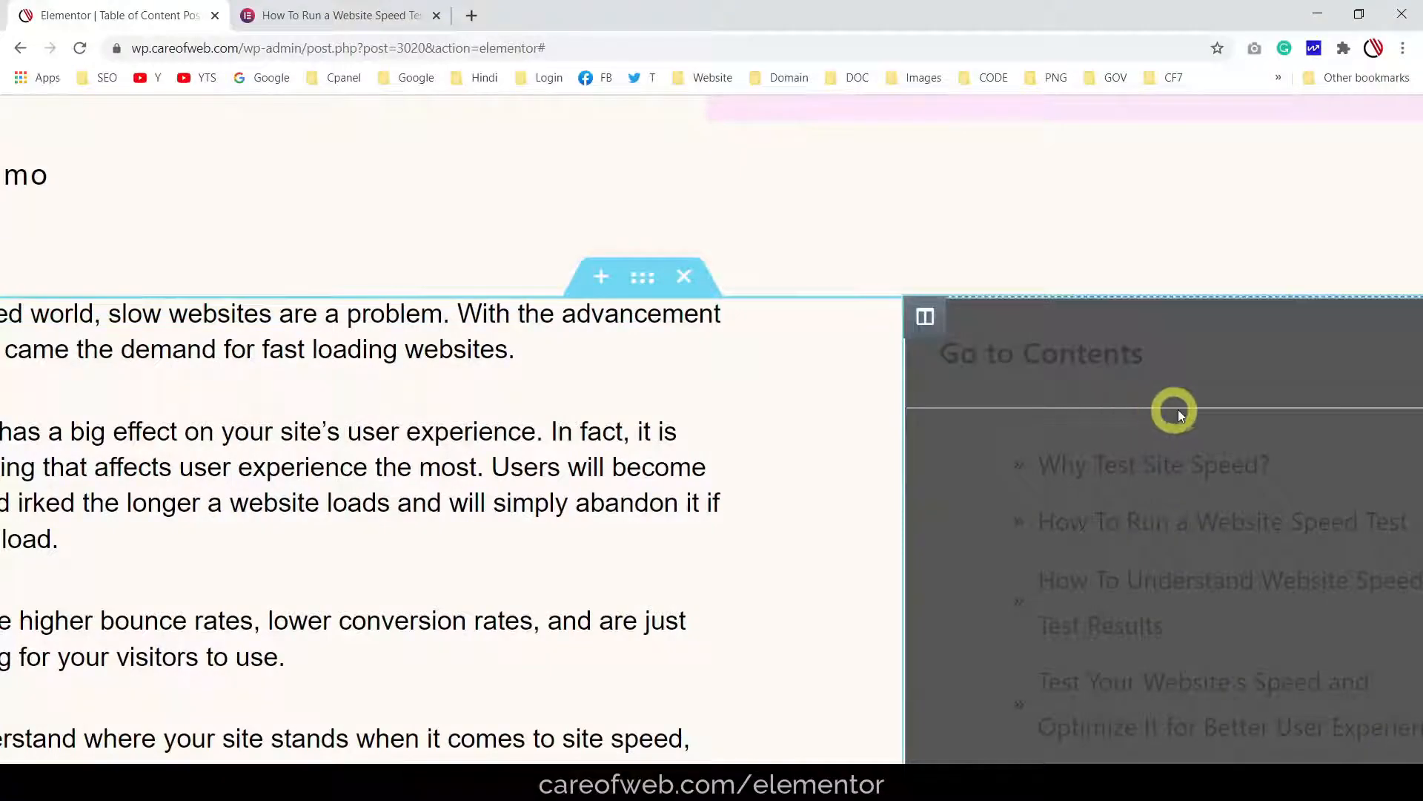
{"action": "scroll", "coordinate": [1181, 408], "scroll_direction": "down", "scroll_amount": 5}
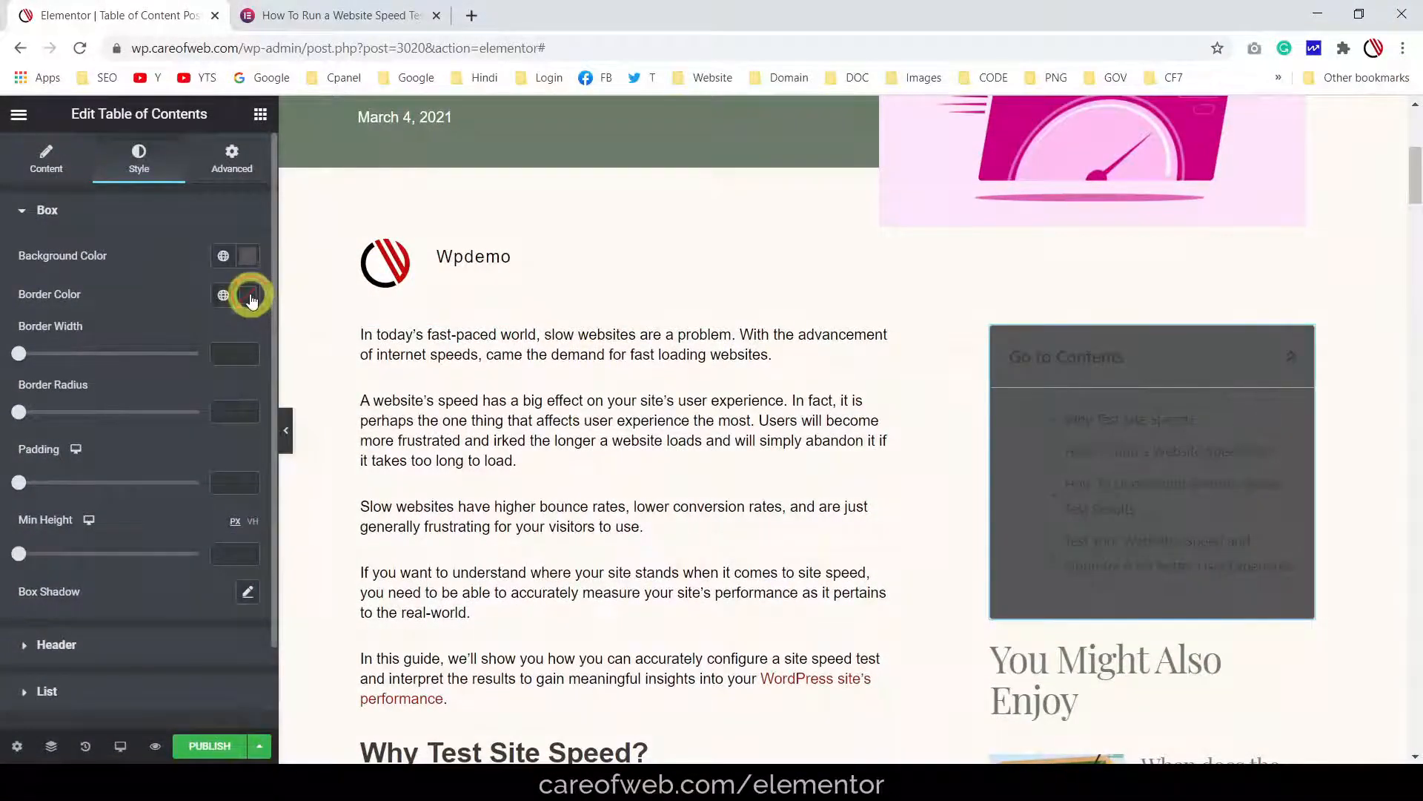
{"action": "left_click", "coordinate": [248, 295]}
{"action": "left_click", "coordinate": [71, 533]}
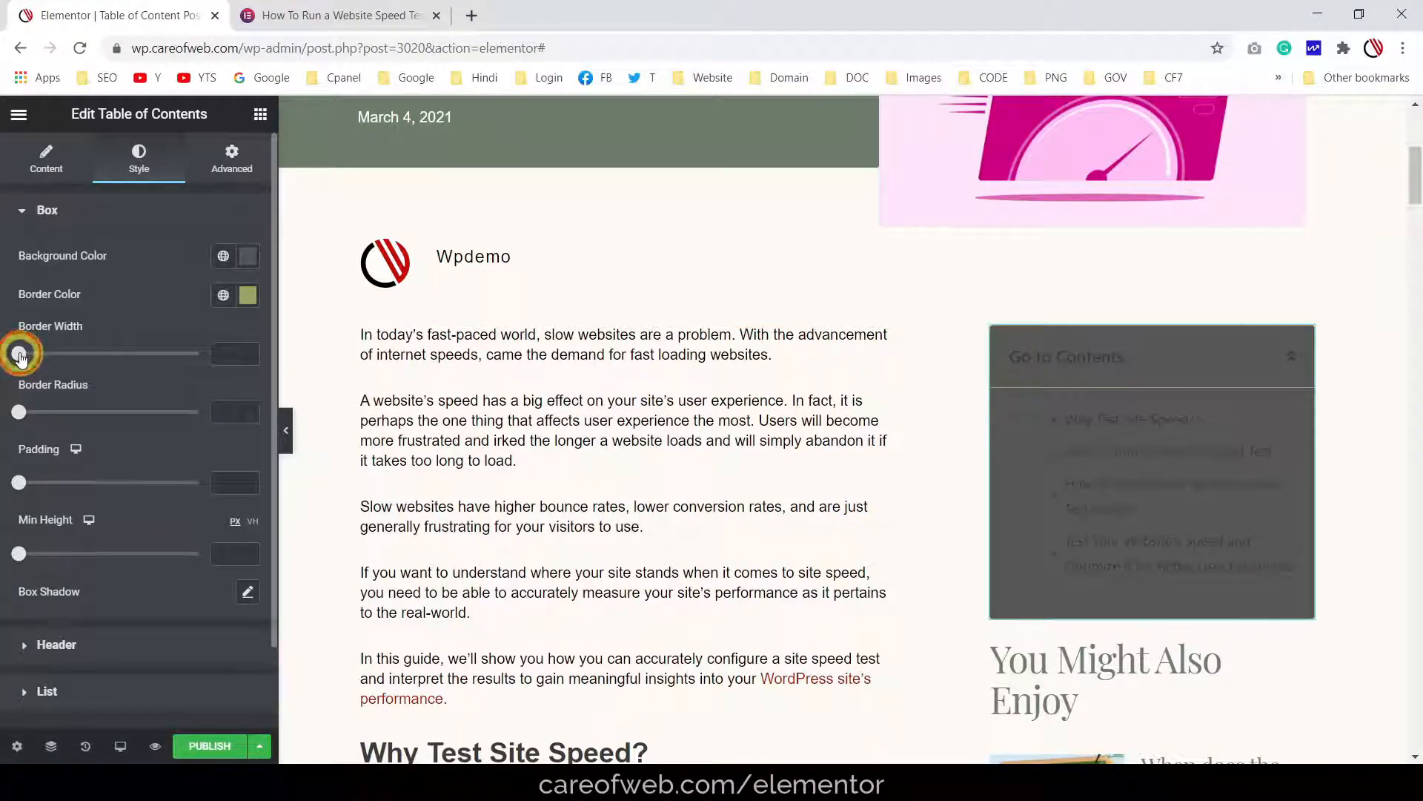
Try a Border Width of 7 on the contents box and clear the value
{"action": "left_click_drag", "start_coordinate": [20, 356], "coordinate": [34, 358]}
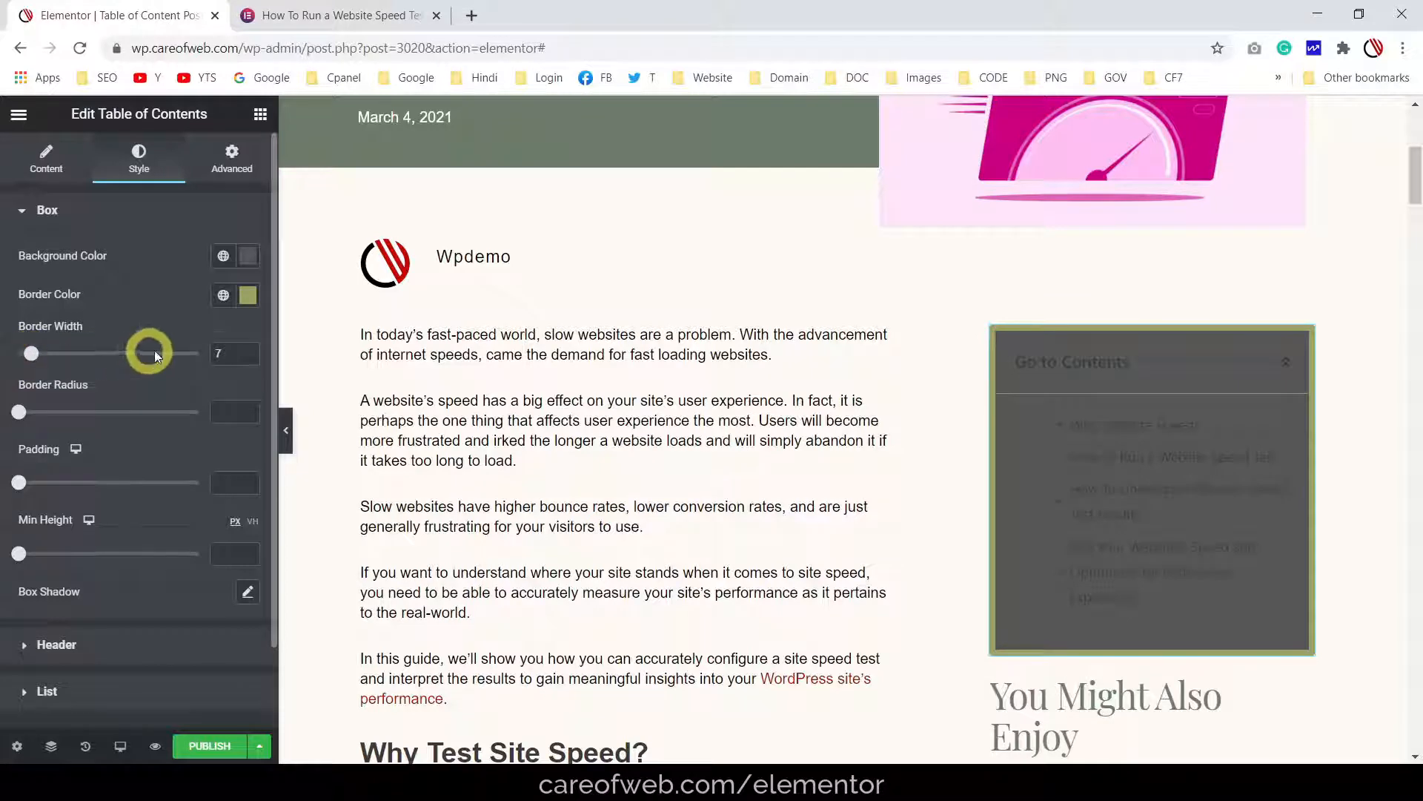
{"action": "left_click", "coordinate": [222, 353]}
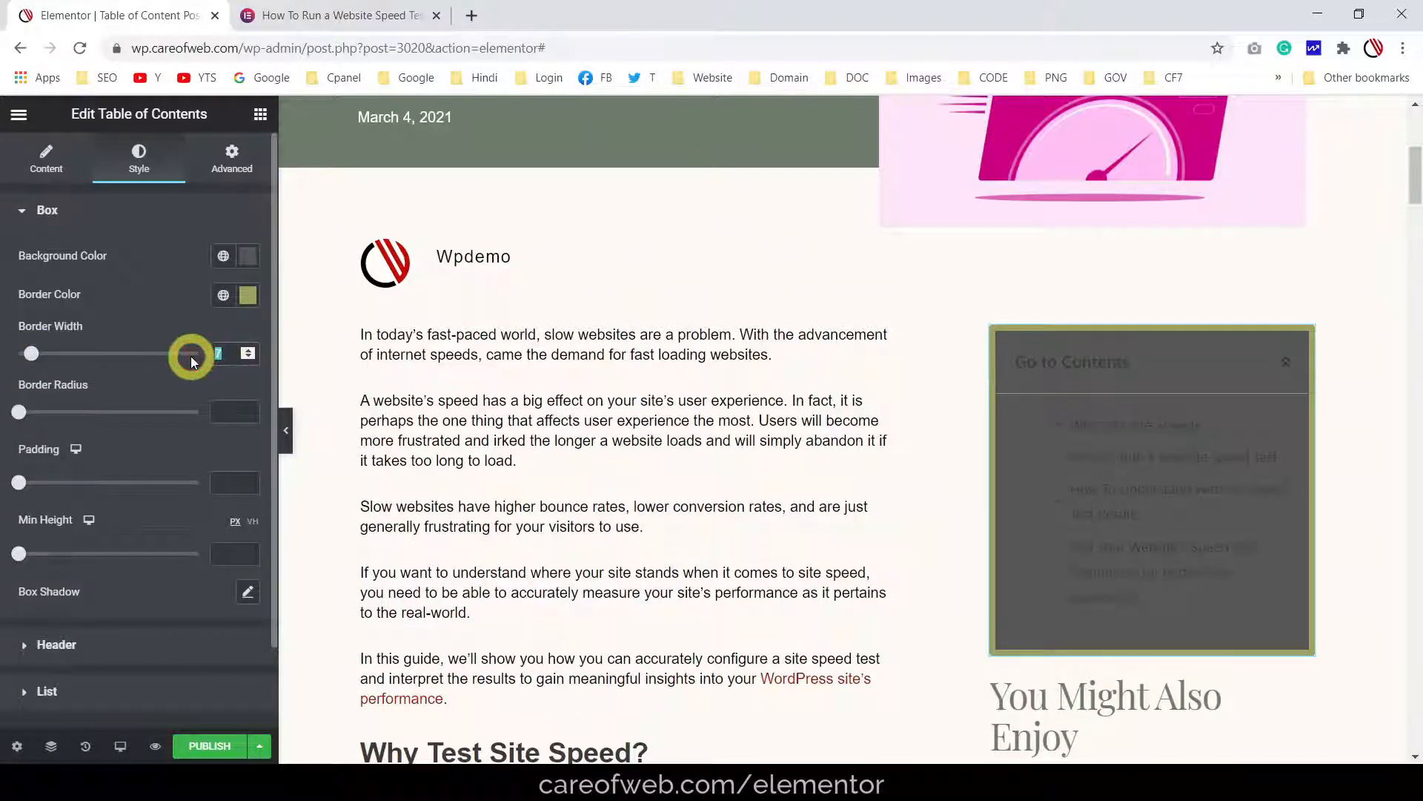
{"action": "key", "text": "BackSpace"}
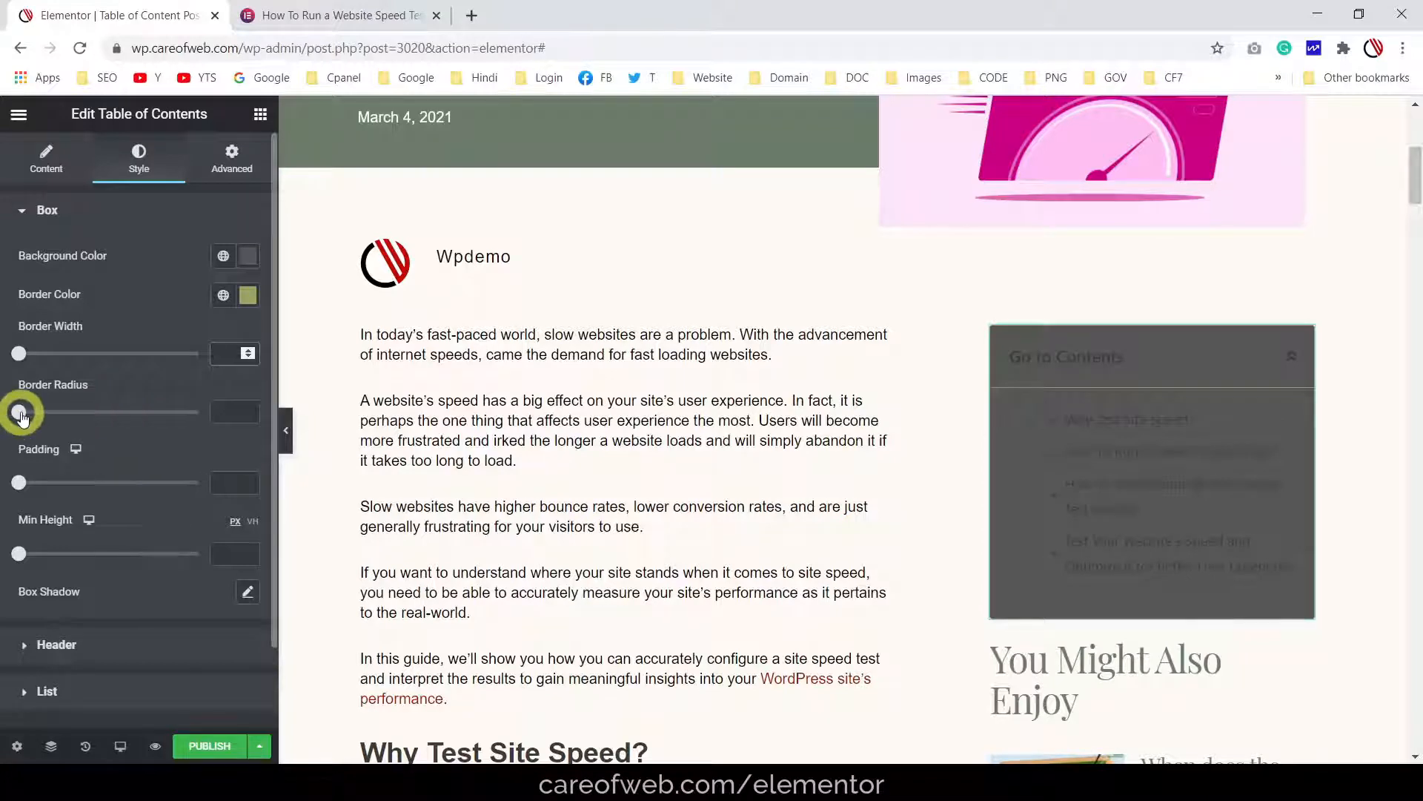
{"action": "left_click", "coordinate": [1006, 350]}
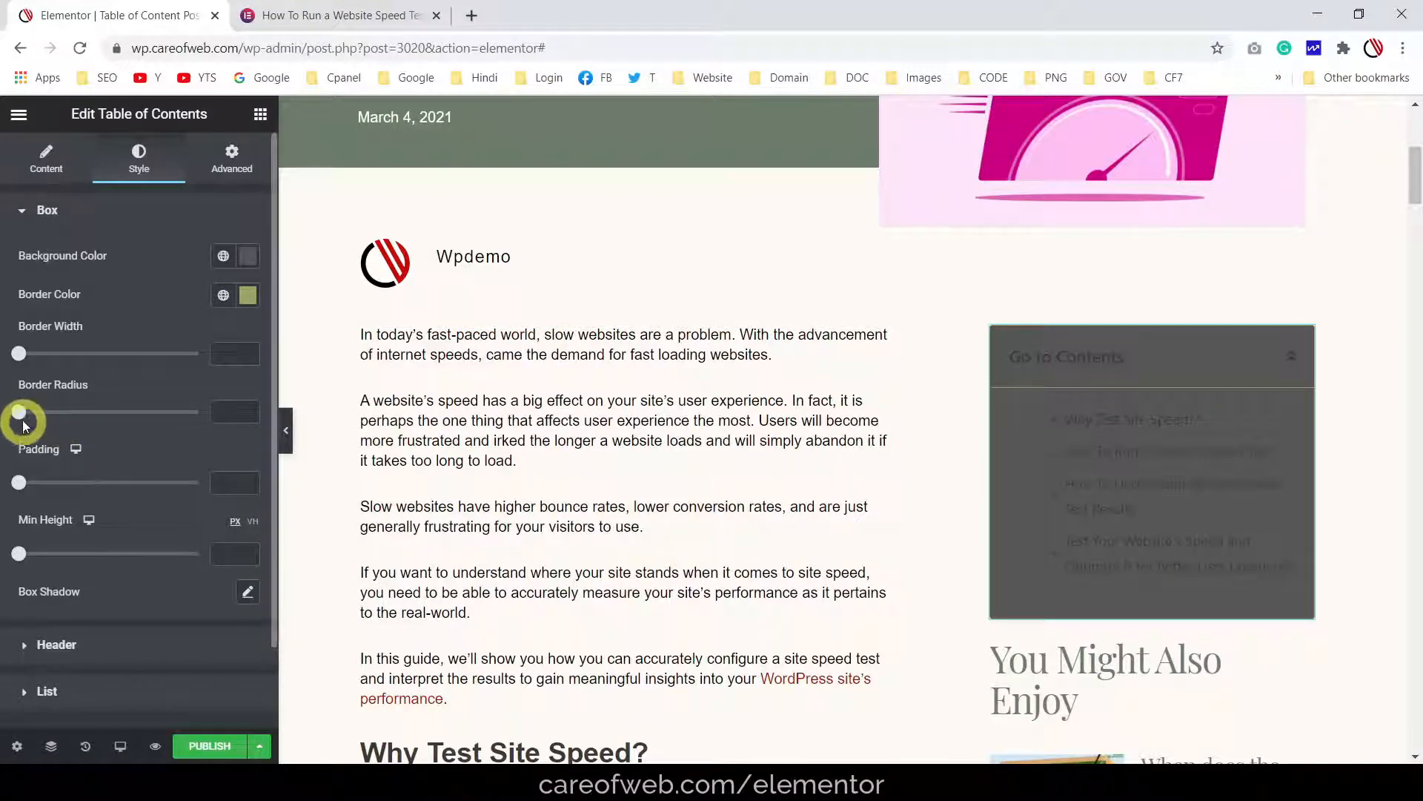
Try a large Border Radius and a Padding of 26 on the contents box, clearing each value after viewing it
{"action": "left_click_drag", "start_coordinate": [21, 412], "coordinate": [137, 412]}
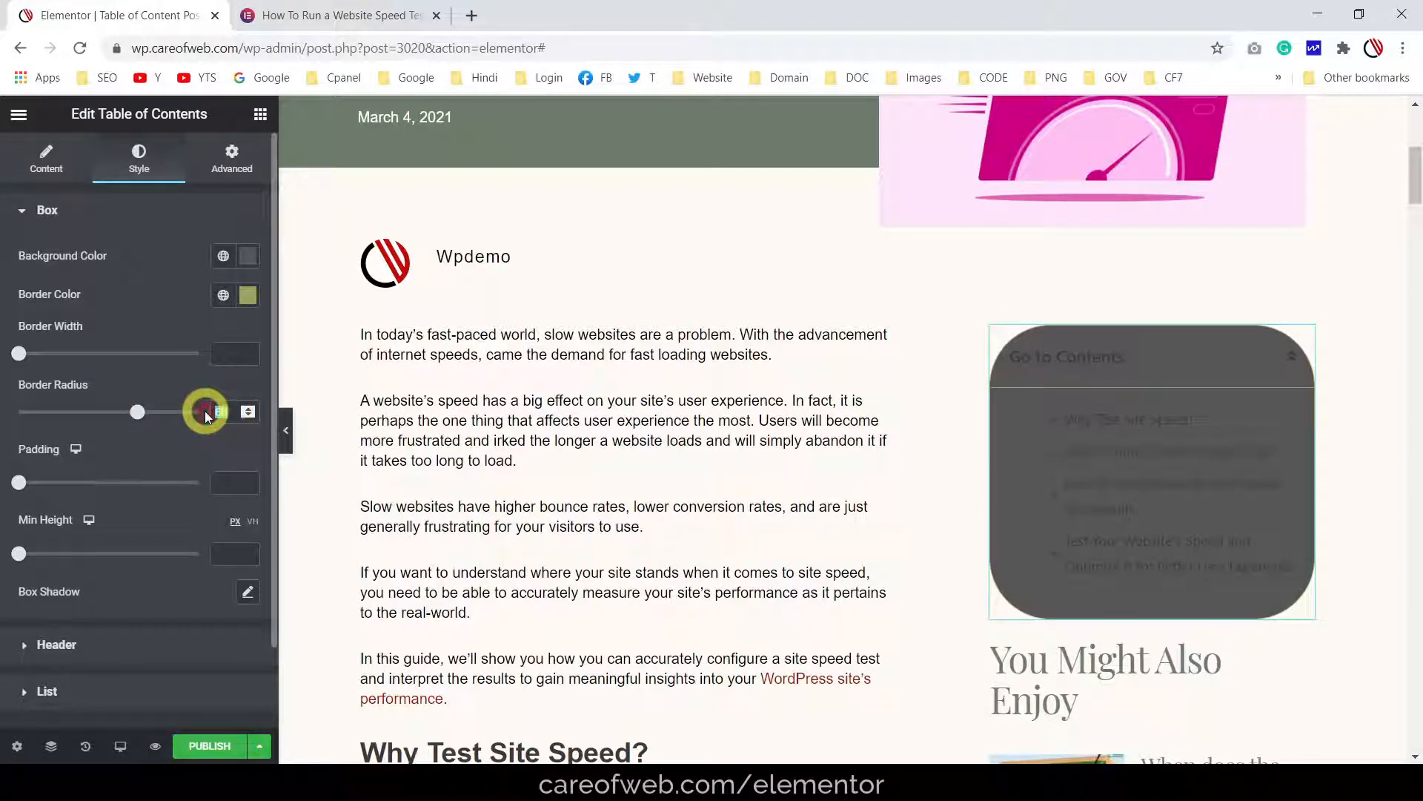
{"action": "key", "text": "BackSpace"}
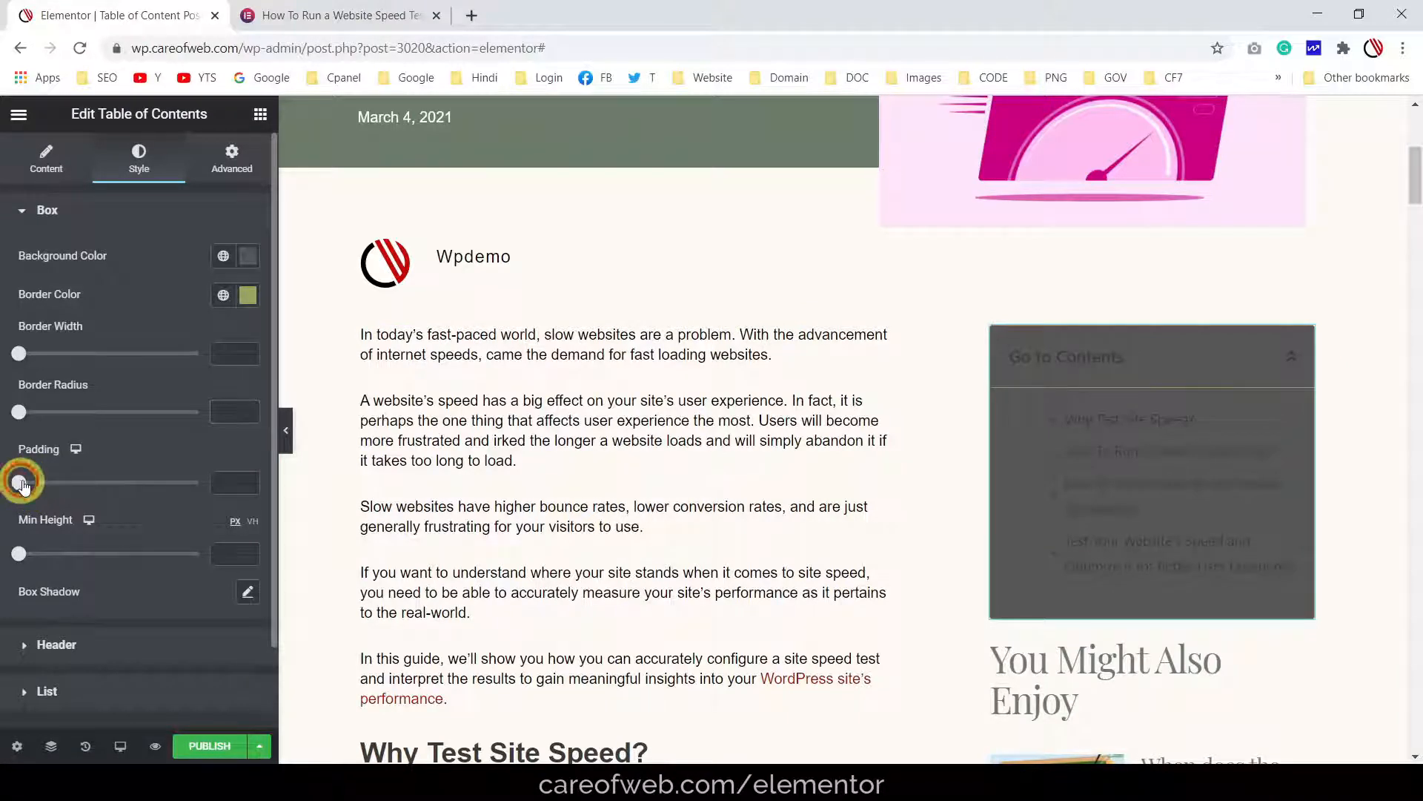
{"action": "left_click_drag", "start_coordinate": [22, 484], "coordinate": [69, 485]}
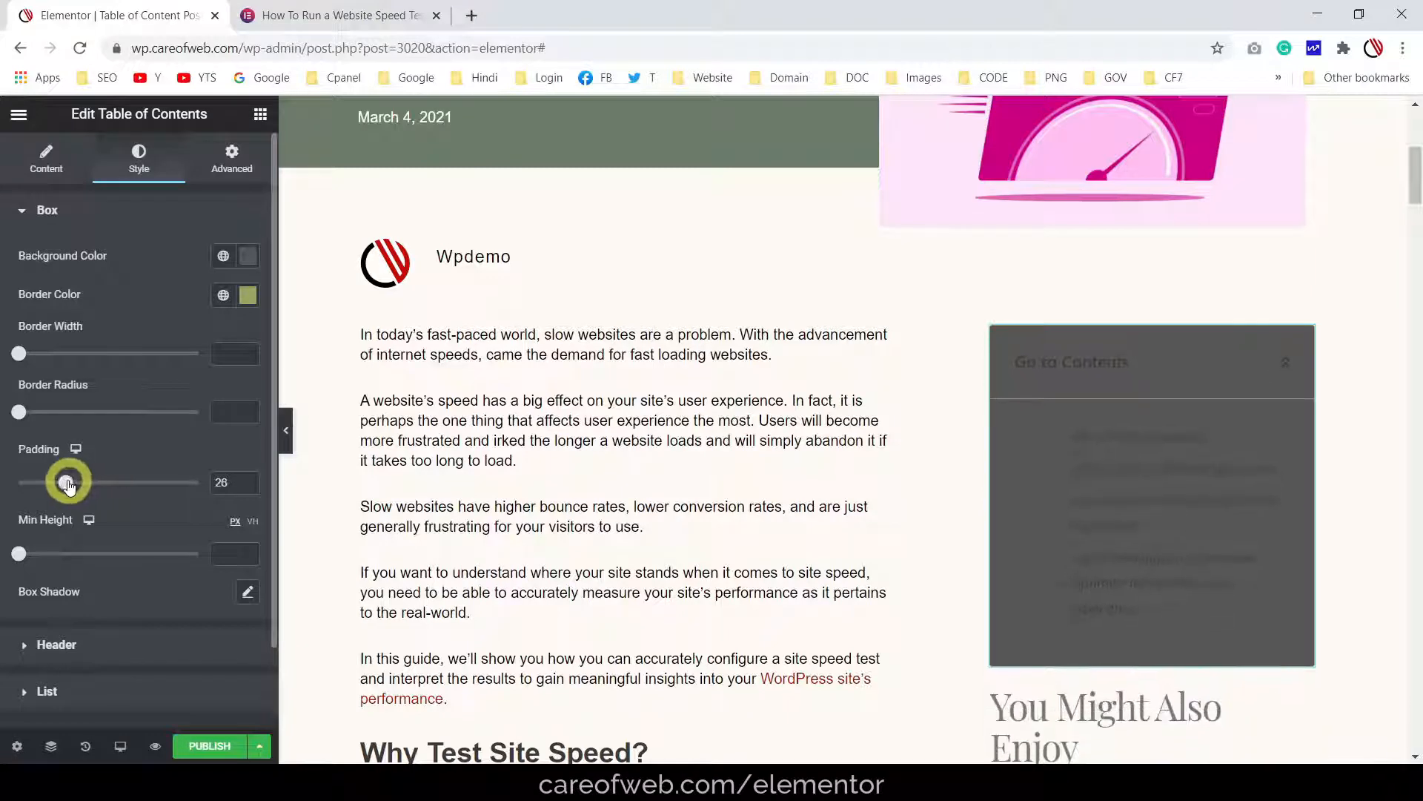
{"action": "left_click_drag", "start_coordinate": [232, 482], "coordinate": [176, 481]}
{"action": "key", "text": "BackSpace"}
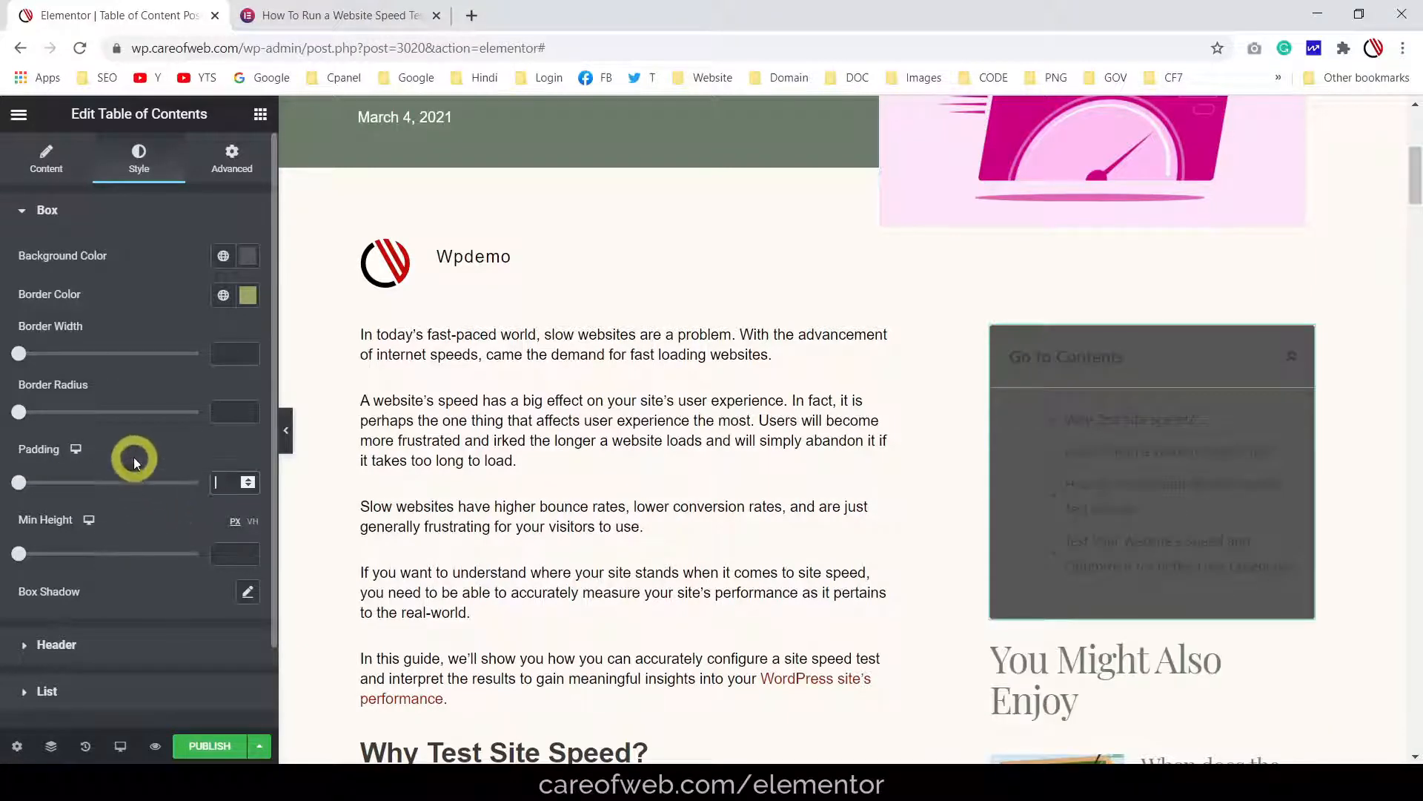
Try a Min Height of 1000 px on the contents box, check its length in the preview, and clear the value
{"action": "scroll", "coordinate": [139, 519], "scroll_direction": "down", "scroll_amount": 1}
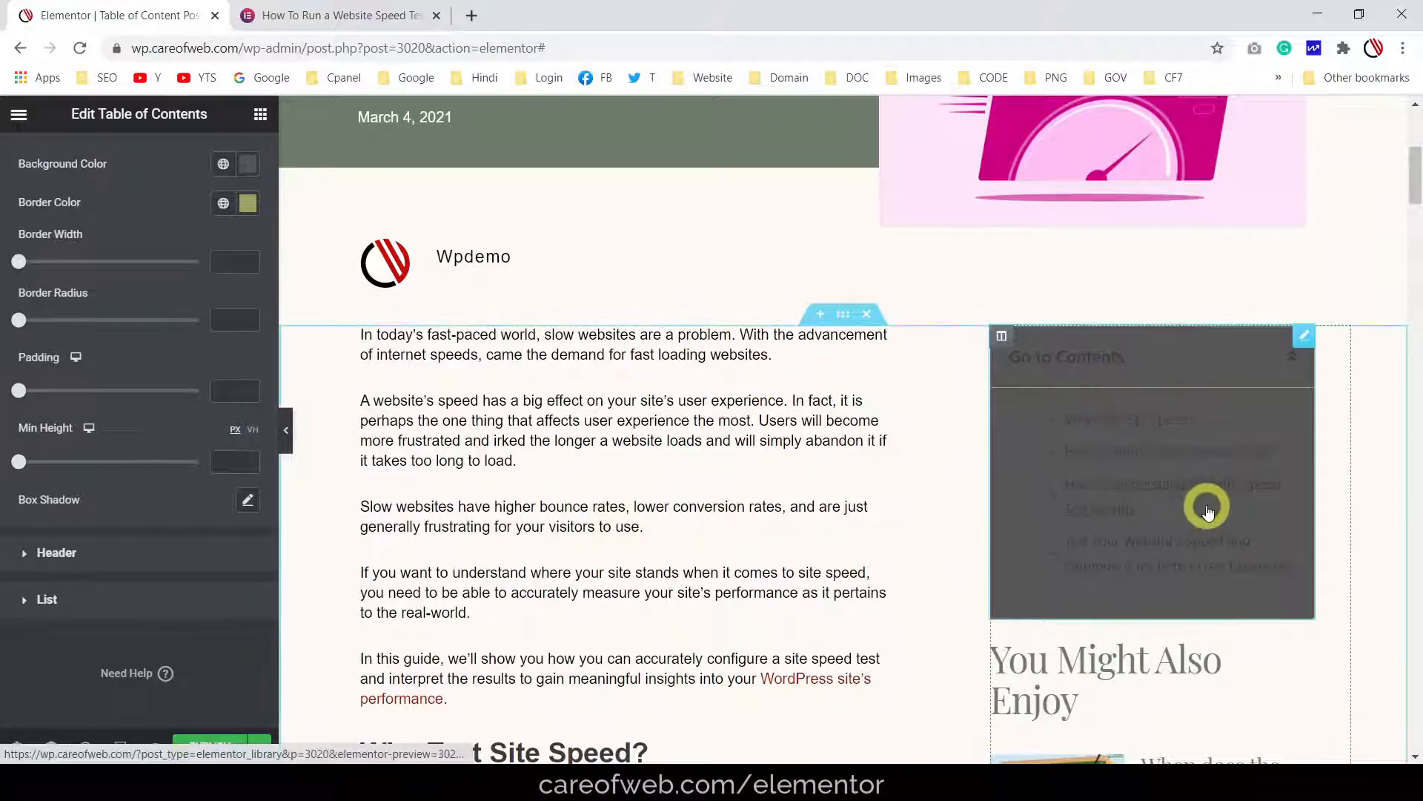
{"action": "scroll", "coordinate": [1207, 511], "scroll_direction": "down", "scroll_amount": 1}
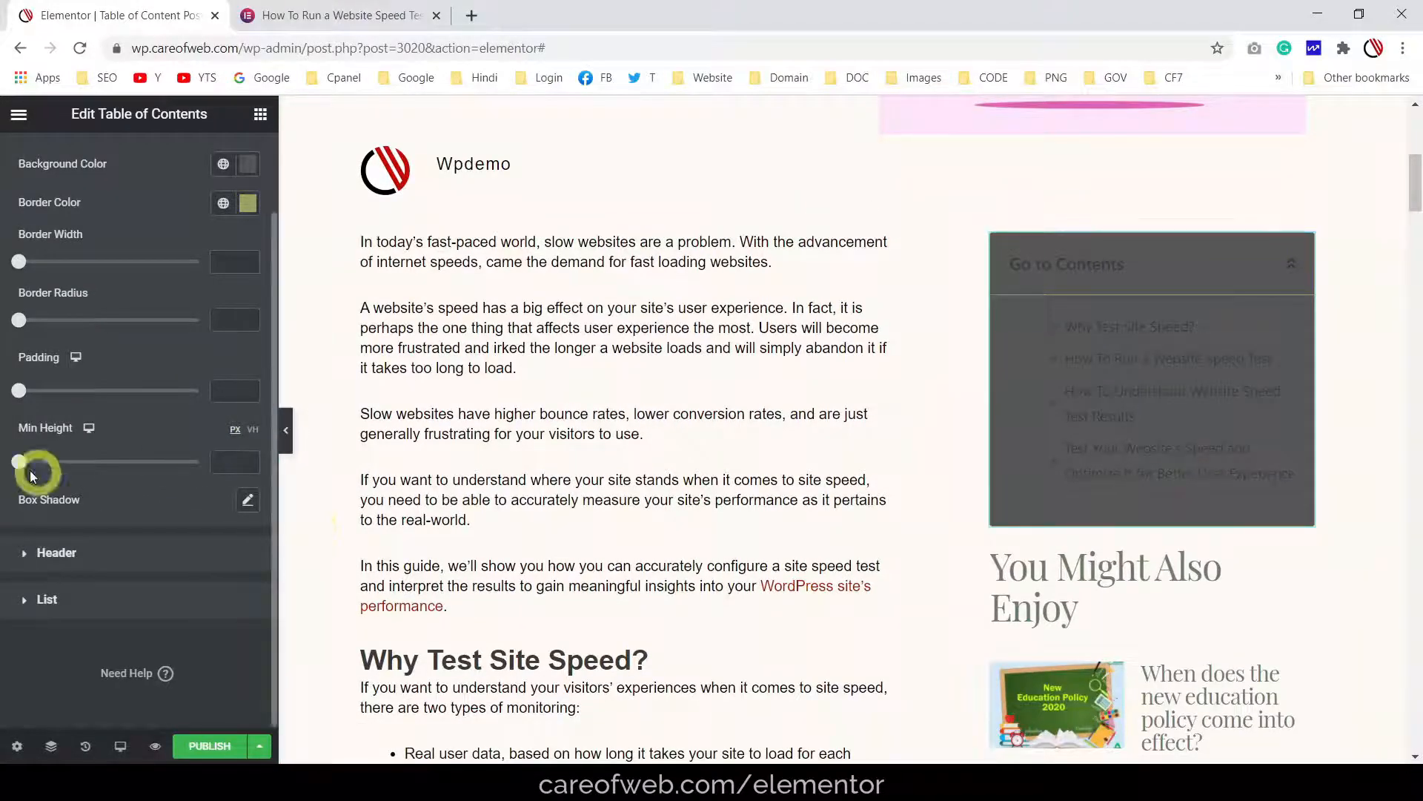
{"action": "left_click_drag", "start_coordinate": [19, 461], "coordinate": [212, 465]}
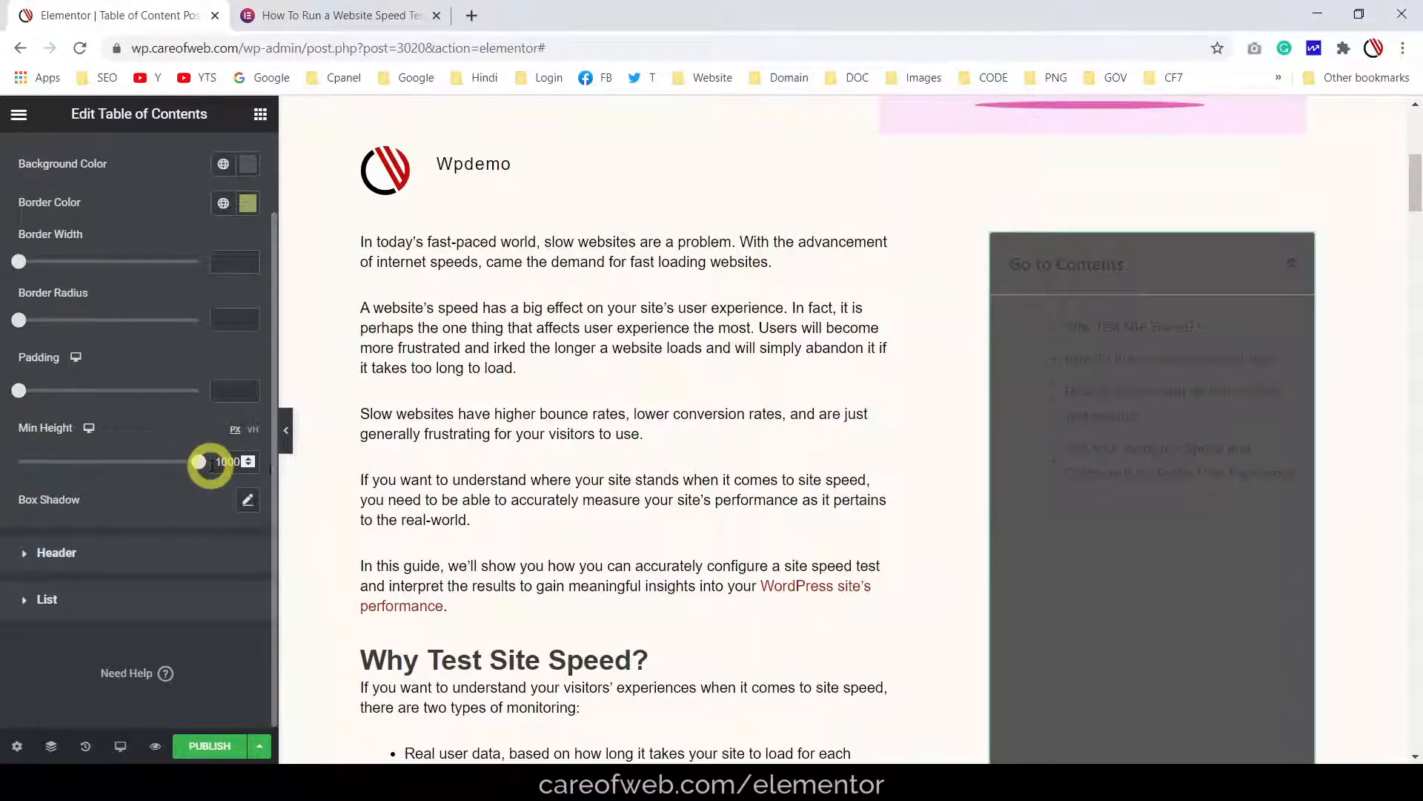
{"action": "scroll", "coordinate": [1172, 408], "scroll_direction": "down", "scroll_amount": 2}
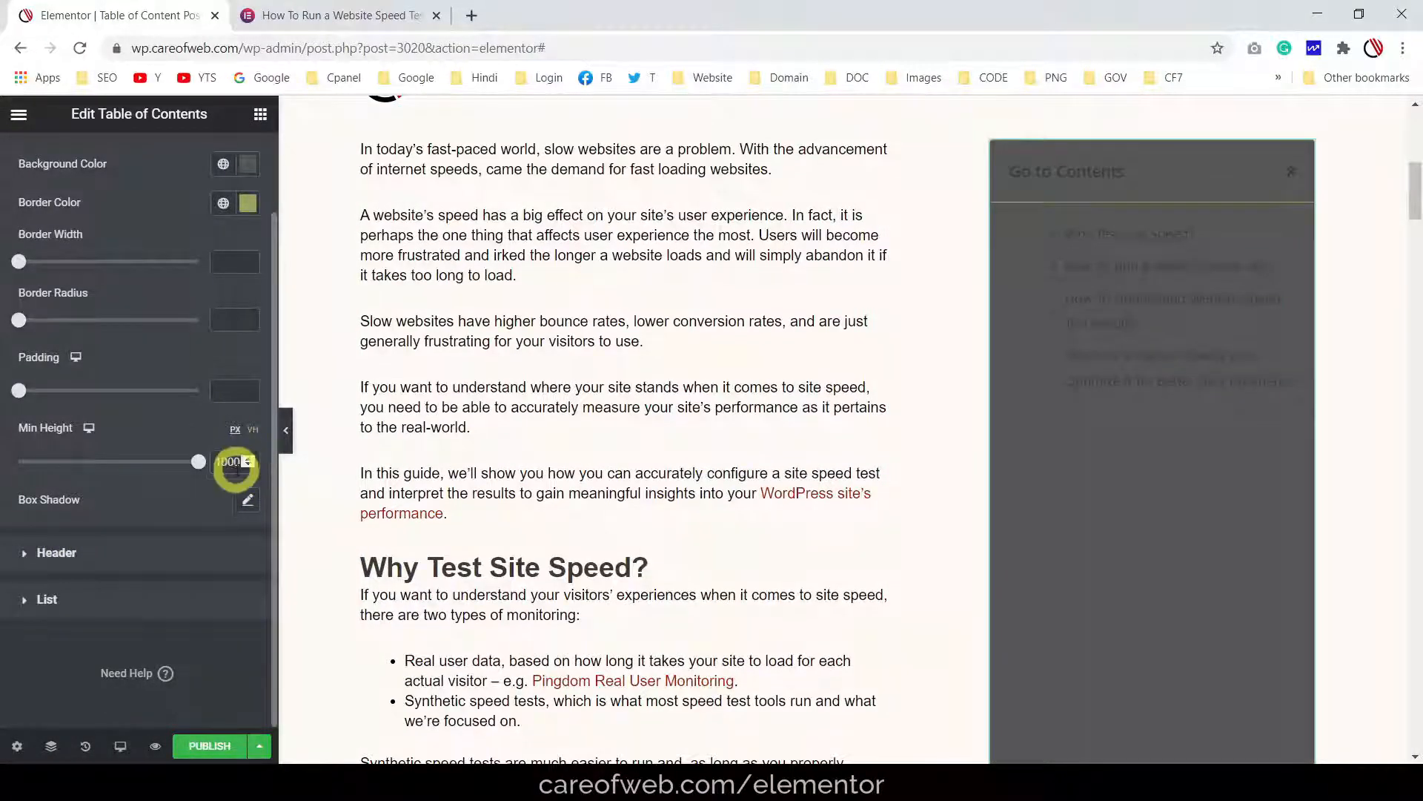
{"action": "left_click_drag", "start_coordinate": [239, 462], "coordinate": [216, 463]}
{"action": "key", "text": "BackSpace"}
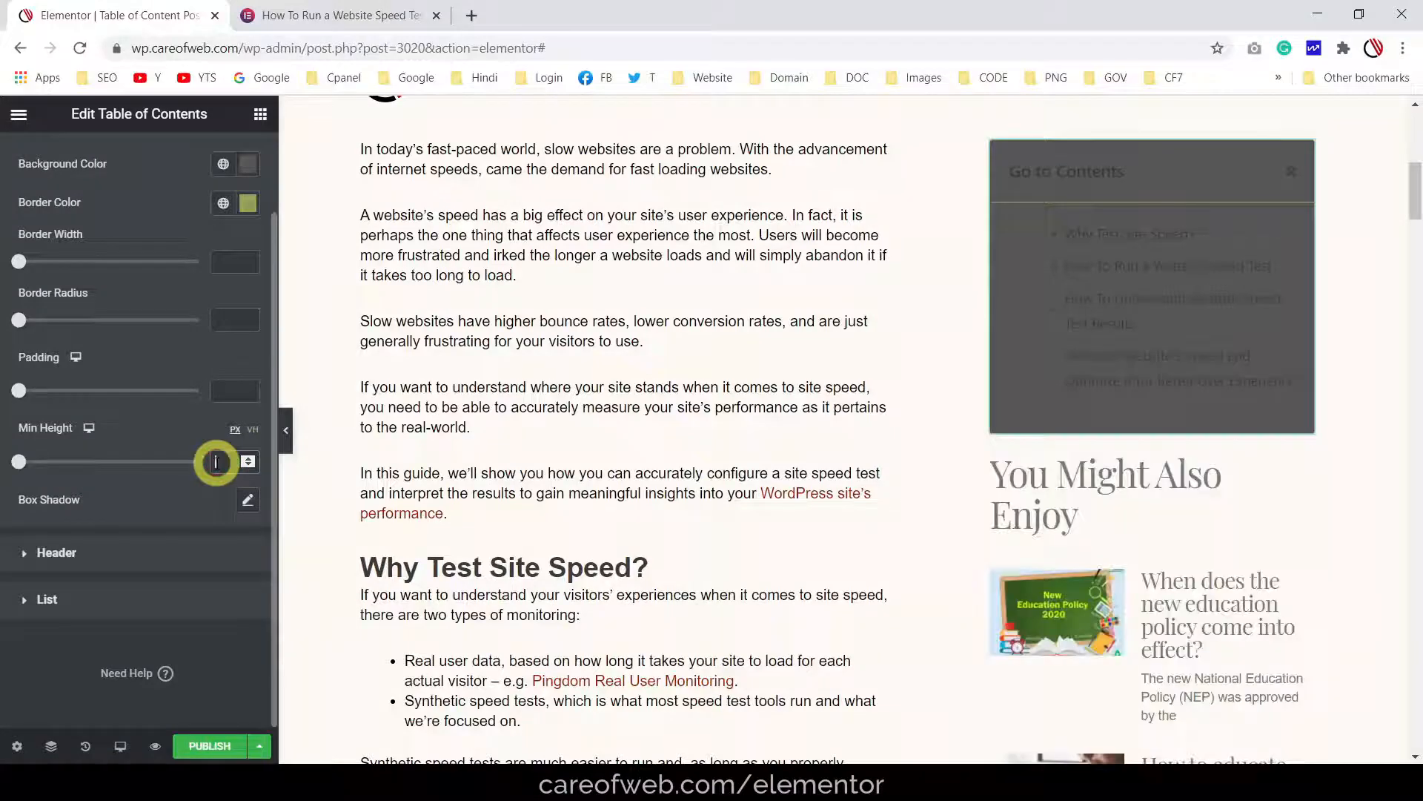
Set the Background Color of the contents box's header to a light yellow
{"action": "left_click", "coordinate": [53, 555]}
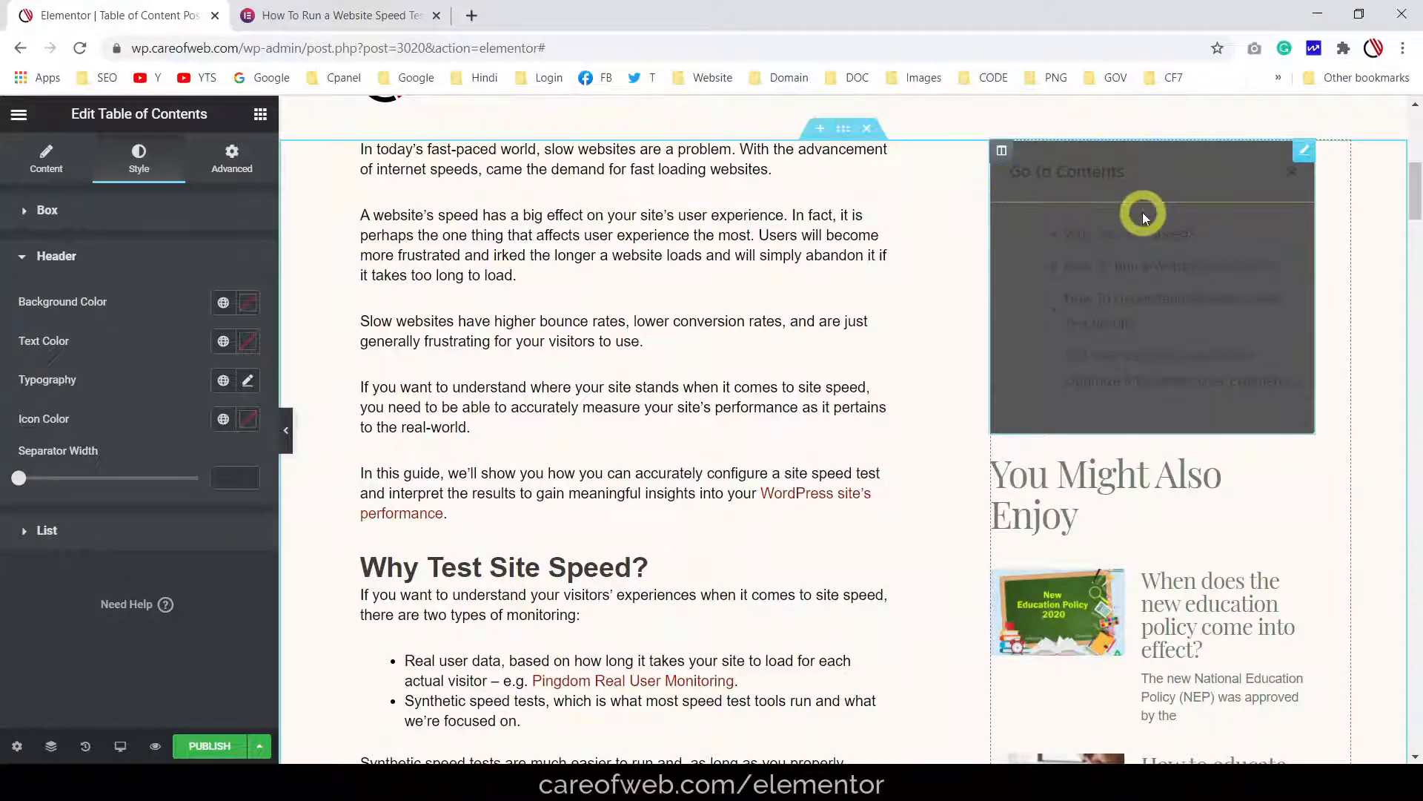
{"action": "left_click", "coordinate": [248, 304]}
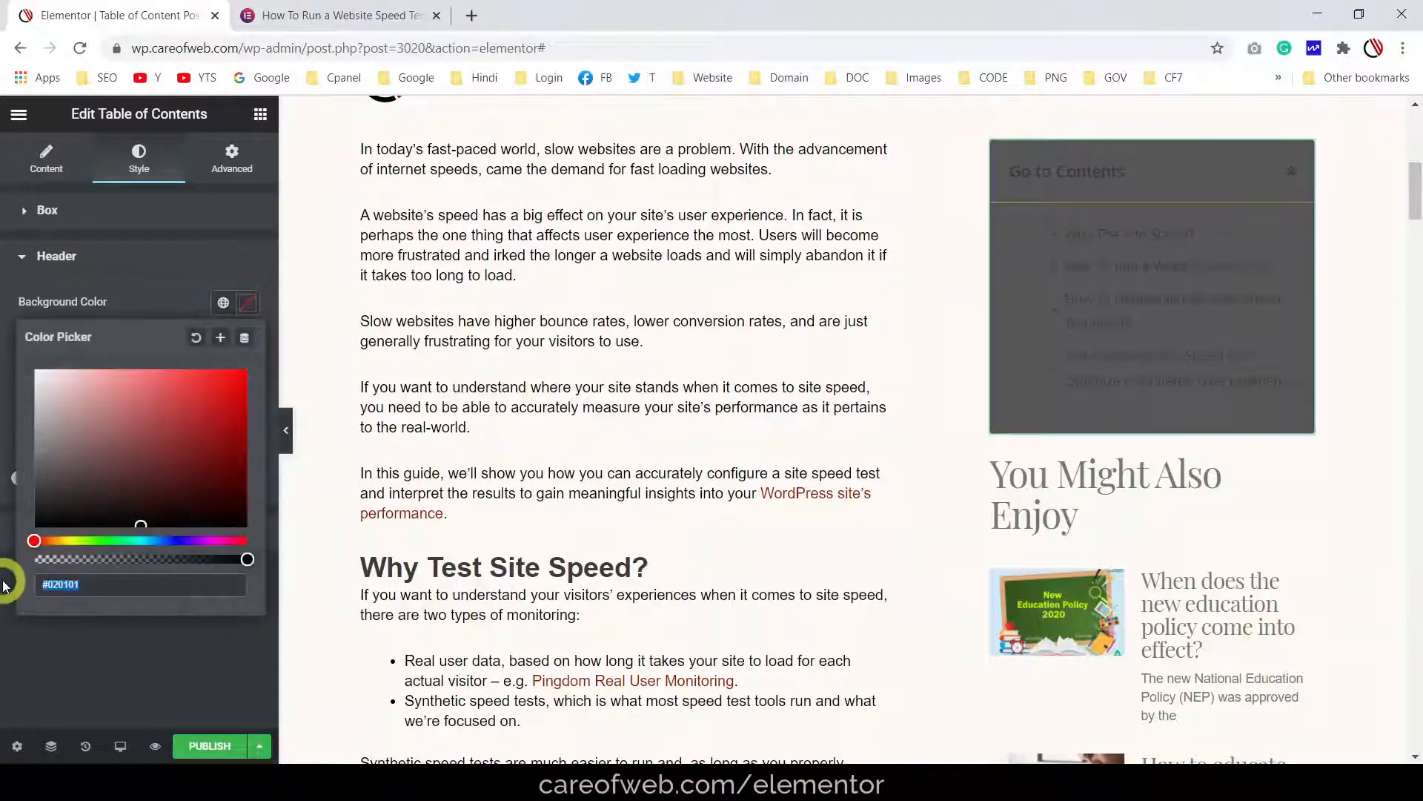
{"action": "left_click", "coordinate": [75, 540]}
{"action": "mouse_move", "coordinate": [140, 518]}
{"action": "left_mouse_down"}
{"action": "mouse_move", "coordinate": [108, 398]}
{"action": "mouse_move", "coordinate": [95, 398]}
{"action": "mouse_move", "coordinate": [129, 318]}
{"action": "left_mouse_up"}
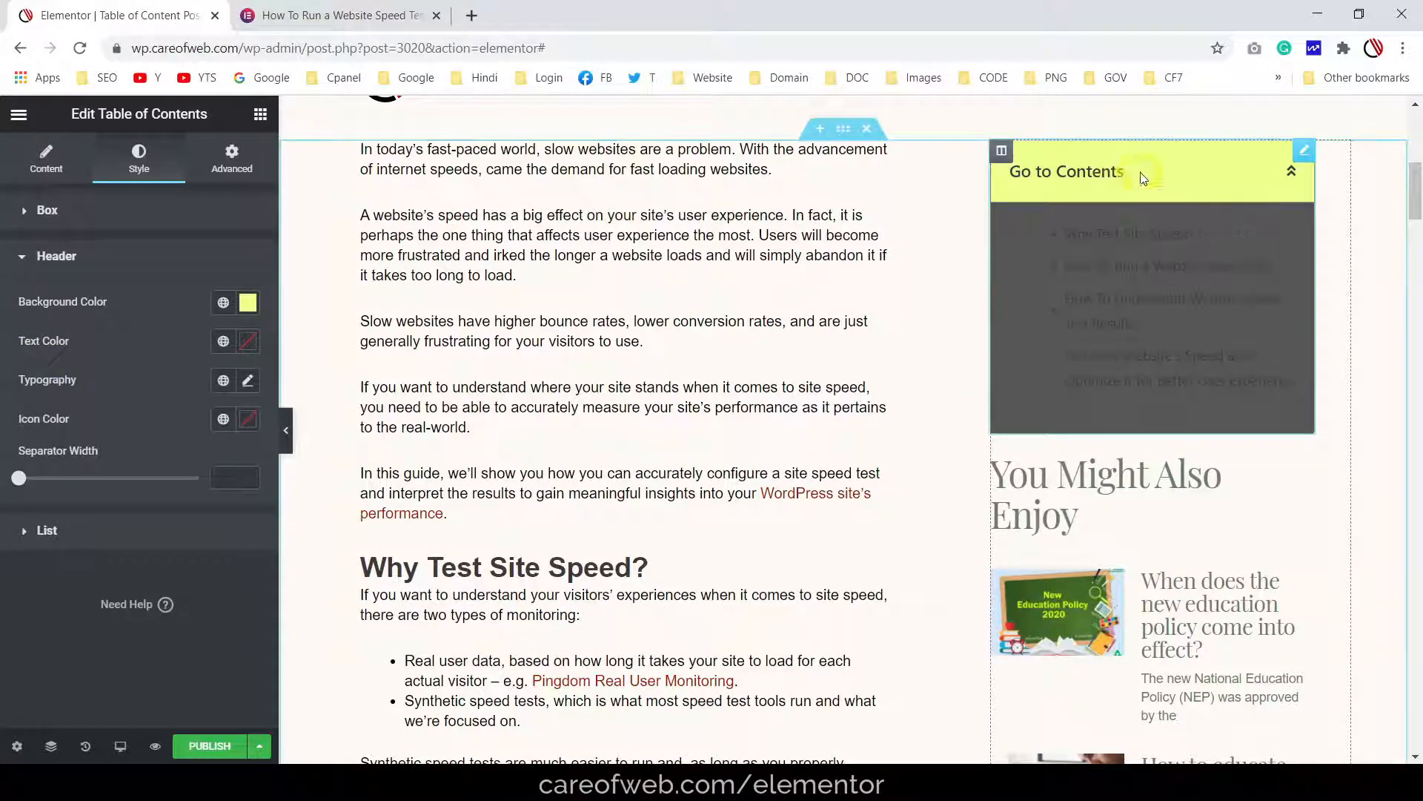
Set the Transform of the contents box header's typography to Uppercase
{"action": "left_click", "coordinate": [250, 342]}
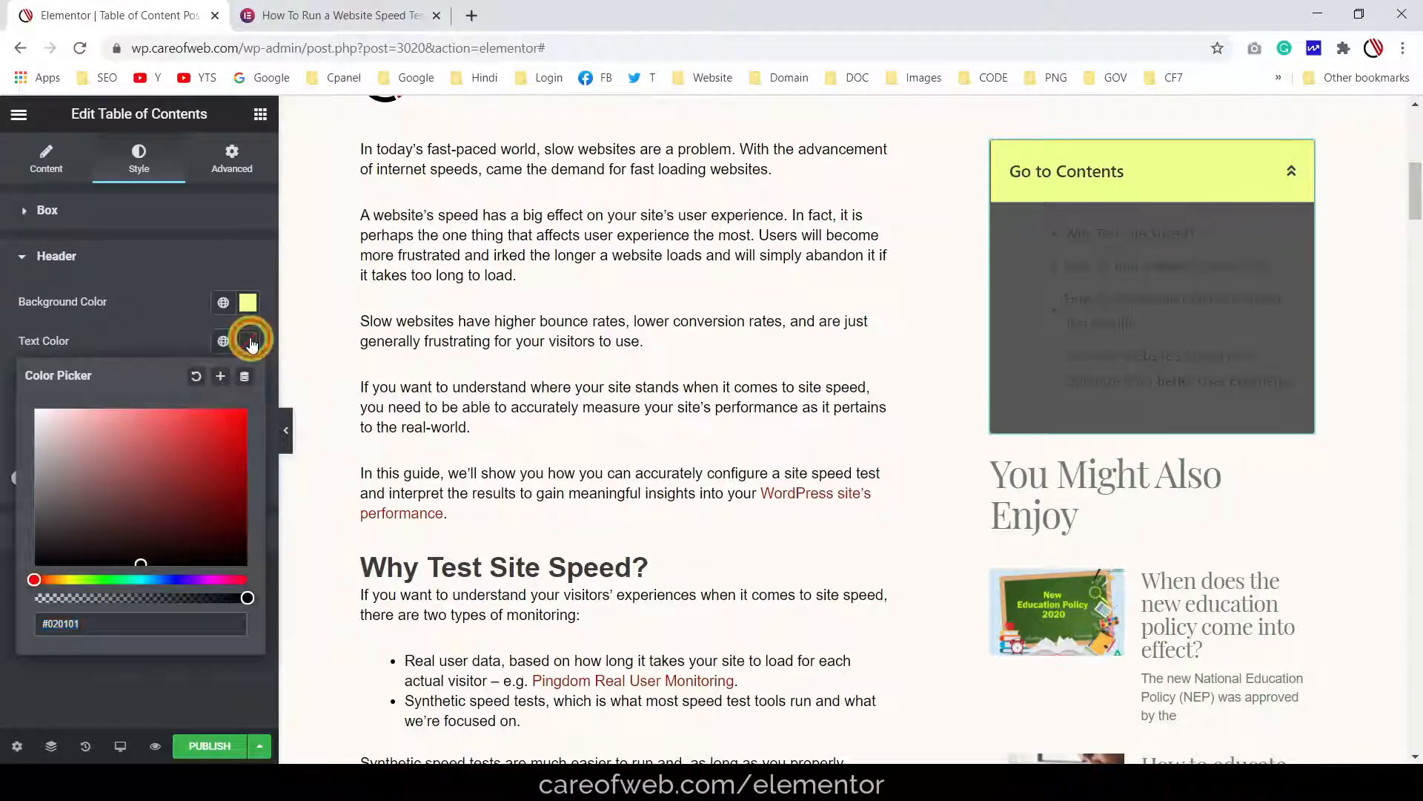
{"action": "left_click", "coordinate": [13, 390]}
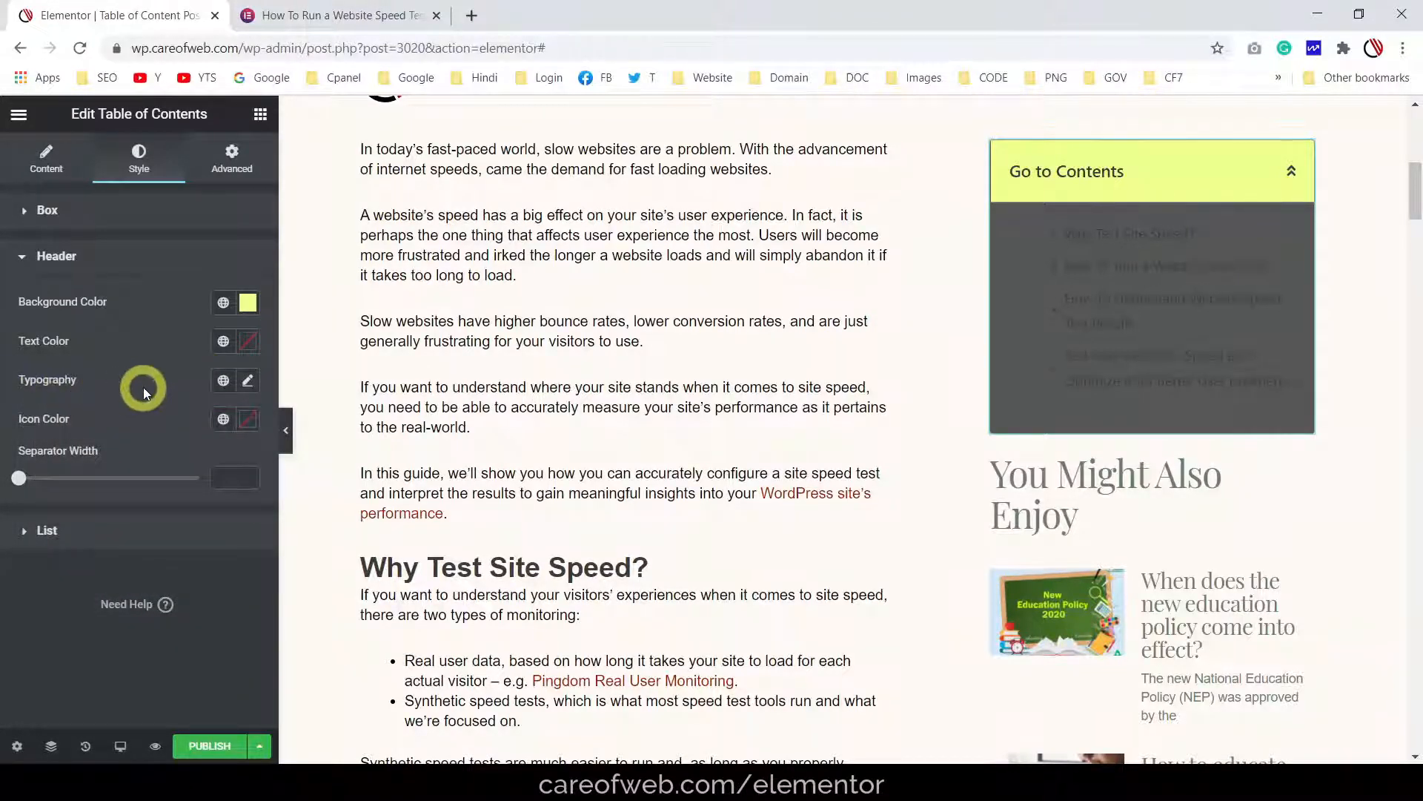
{"action": "left_click", "coordinate": [248, 380]}
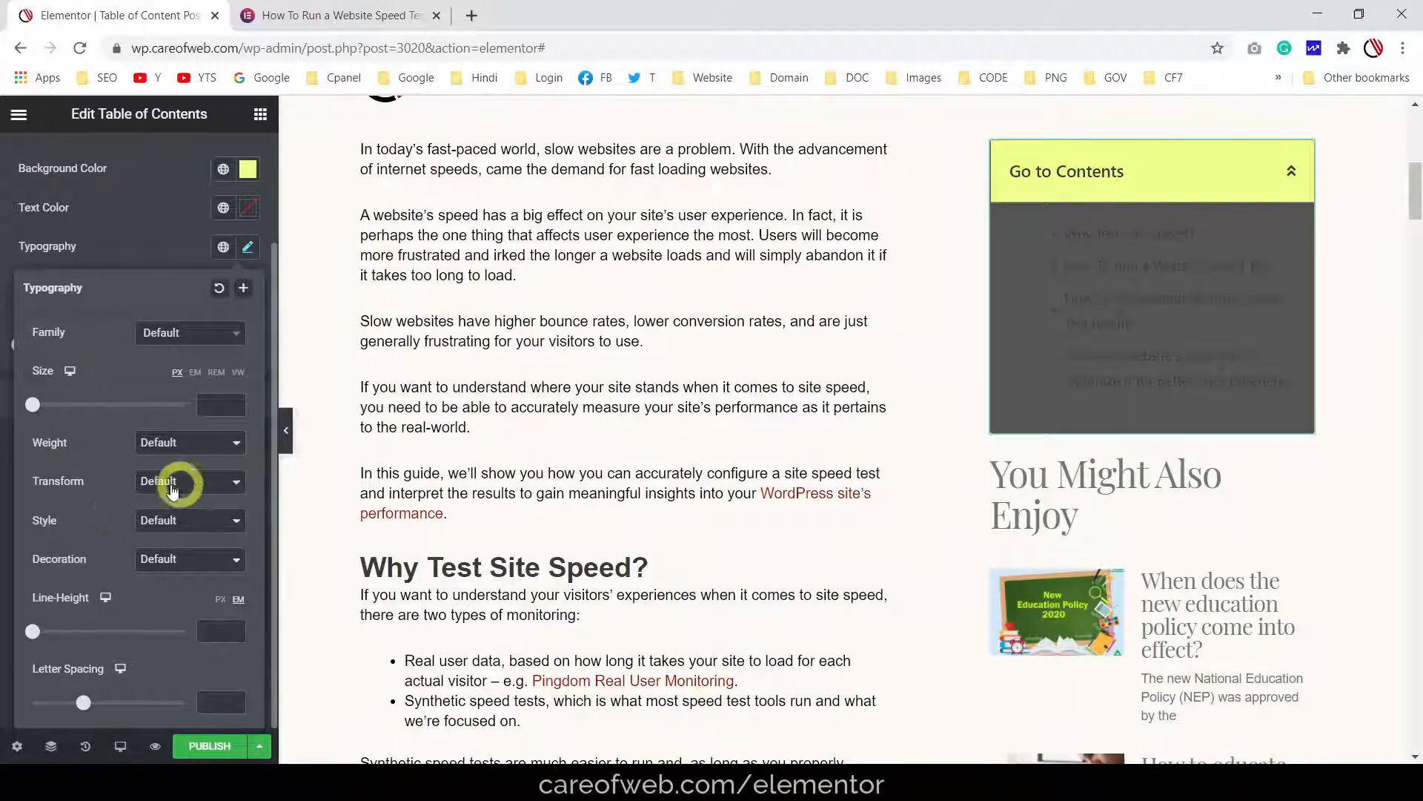
{"action": "left_click", "coordinate": [218, 489]}
{"action": "left_click", "coordinate": [203, 515]}
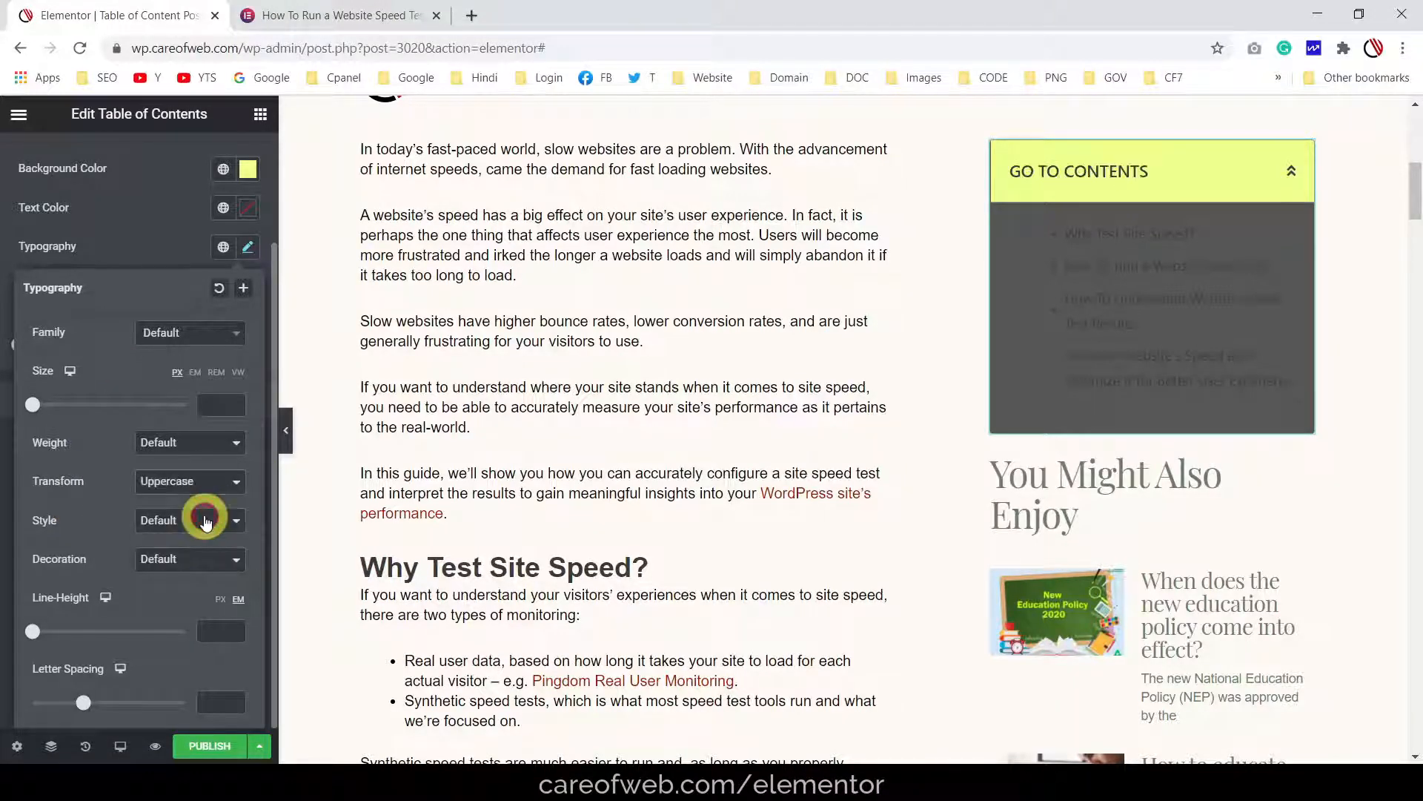
{"action": "left_click", "coordinate": [140, 250]}
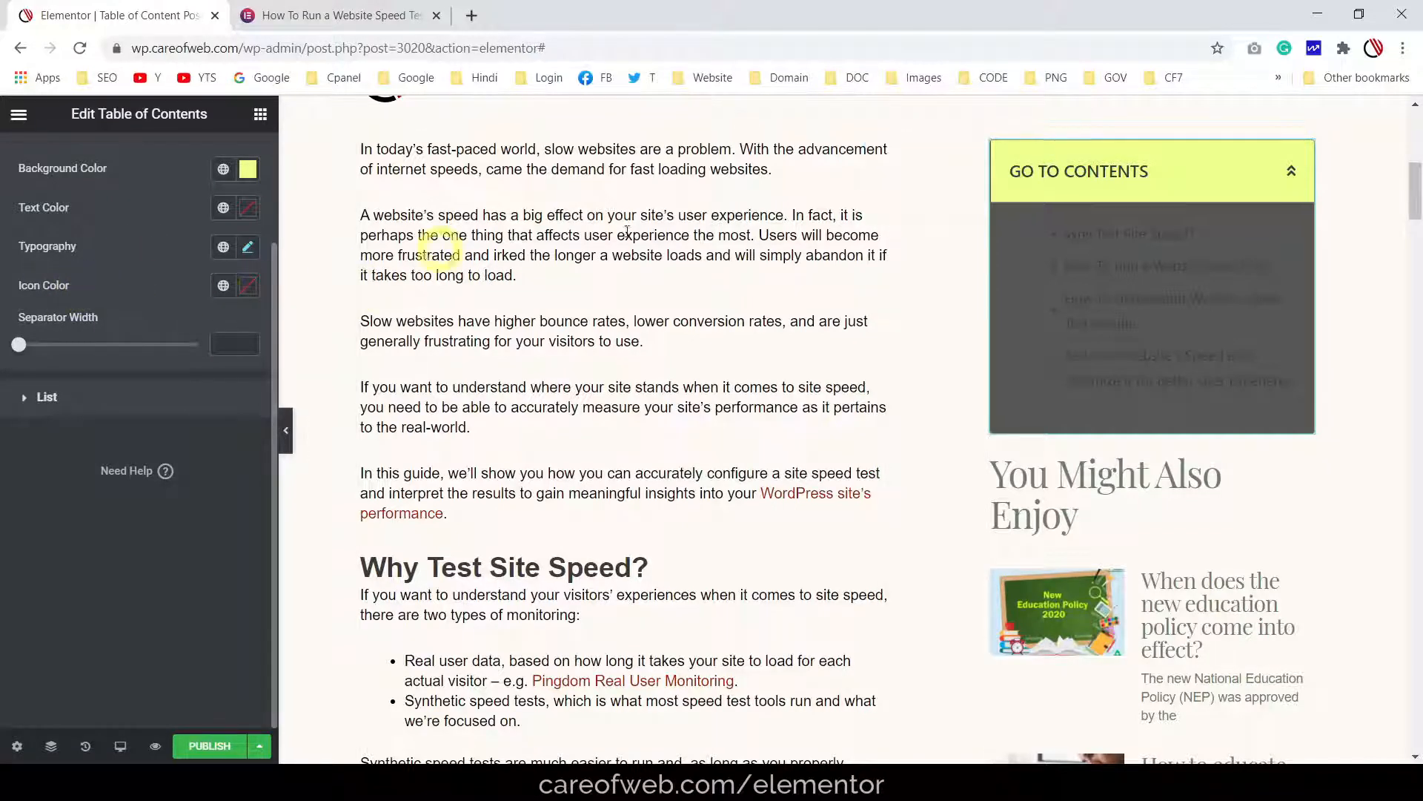
Try a red Icon Color on the contents box's header and reset it to the default
{"action": "left_click", "coordinate": [249, 286]}
{"action": "left_click", "coordinate": [200, 385]}
{"action": "scroll", "coordinate": [201, 385], "scroll_direction": "up", "scroll_amount": 2}
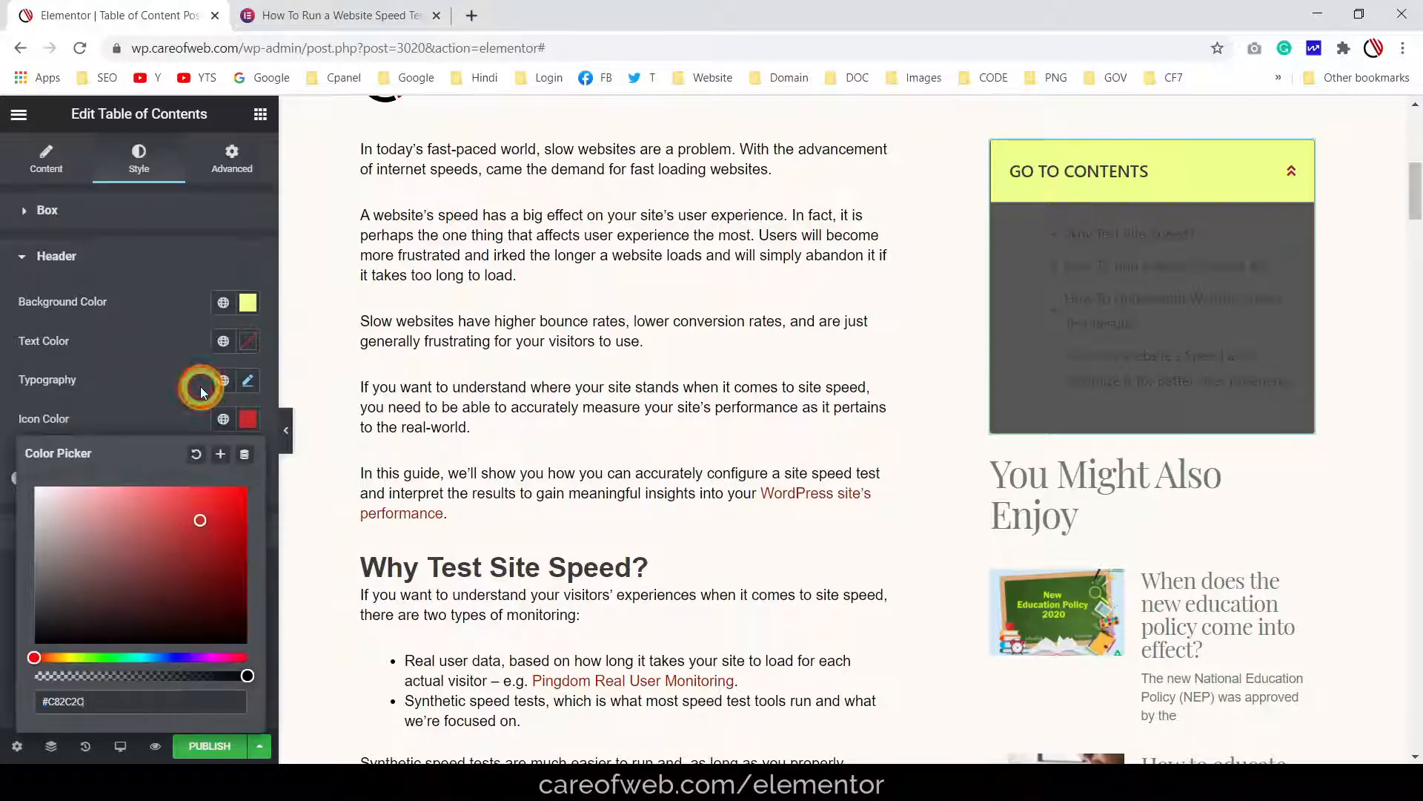
{"action": "left_click", "coordinate": [248, 419]}
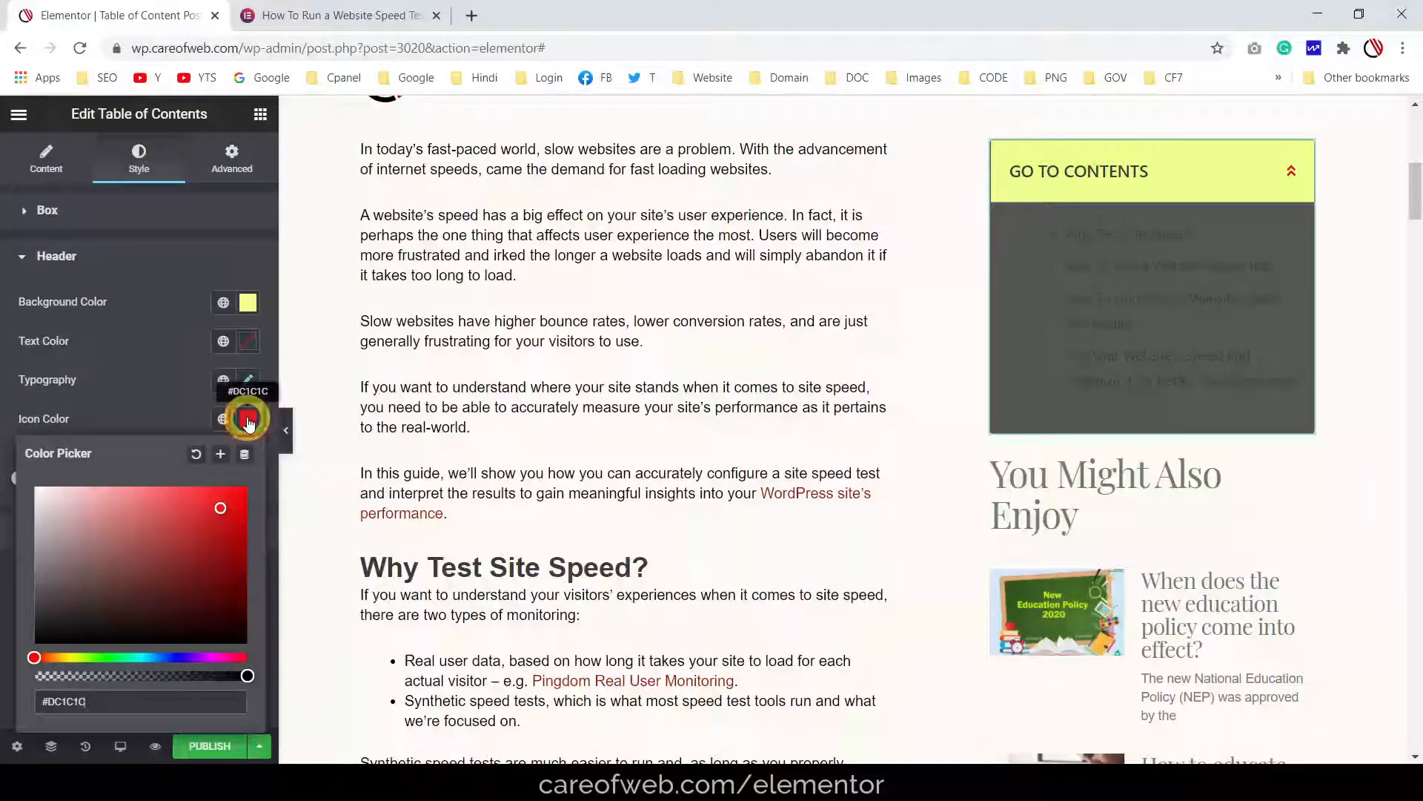
{"action": "left_click", "coordinate": [247, 419]}
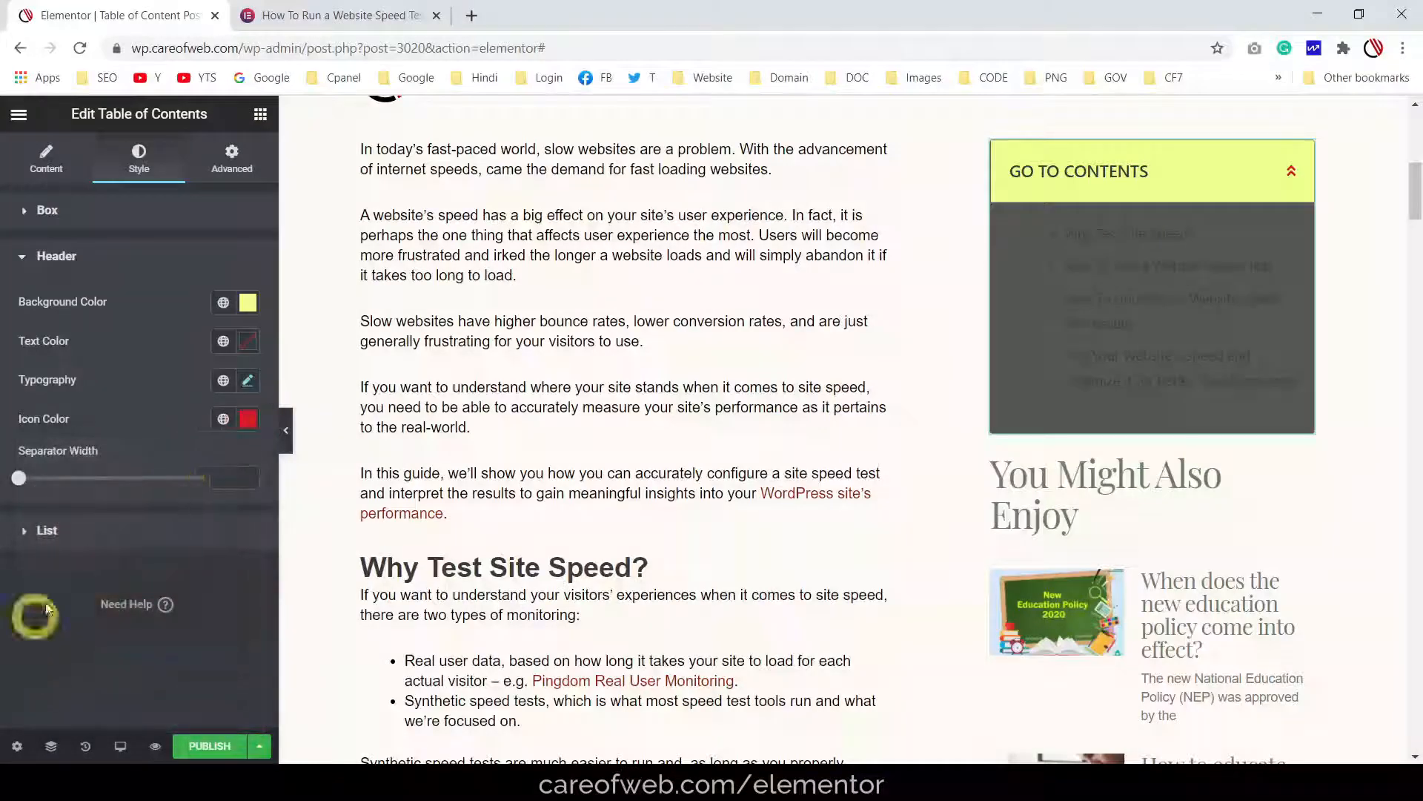
{"action": "left_click", "coordinate": [248, 421]}
{"action": "left_click", "coordinate": [196, 450]}
{"action": "left_click", "coordinate": [171, 394]}
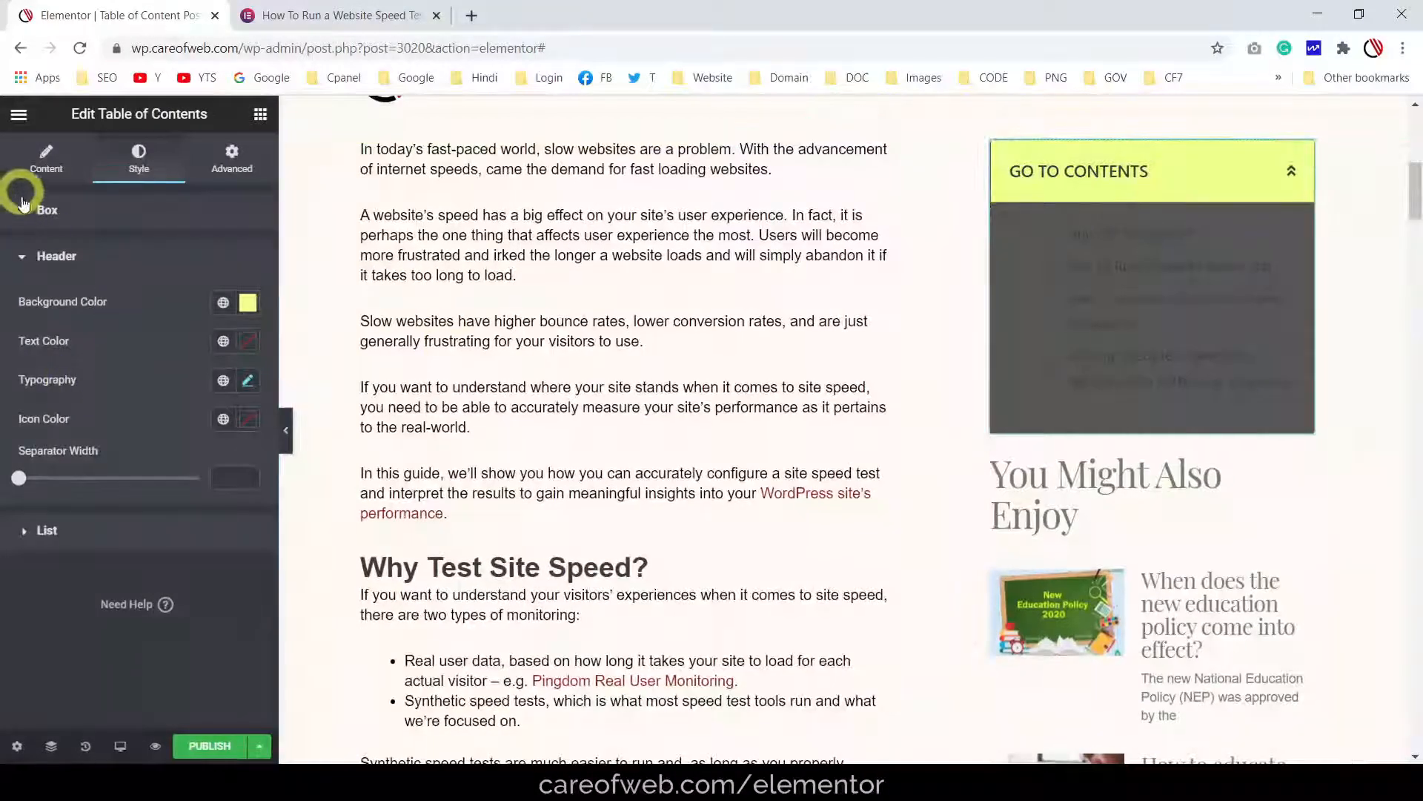
Set the contents box's Border Color to orange and the header's Separator Width to 9
{"action": "left_click", "coordinate": [23, 205]}
{"action": "left_click", "coordinate": [248, 296]}
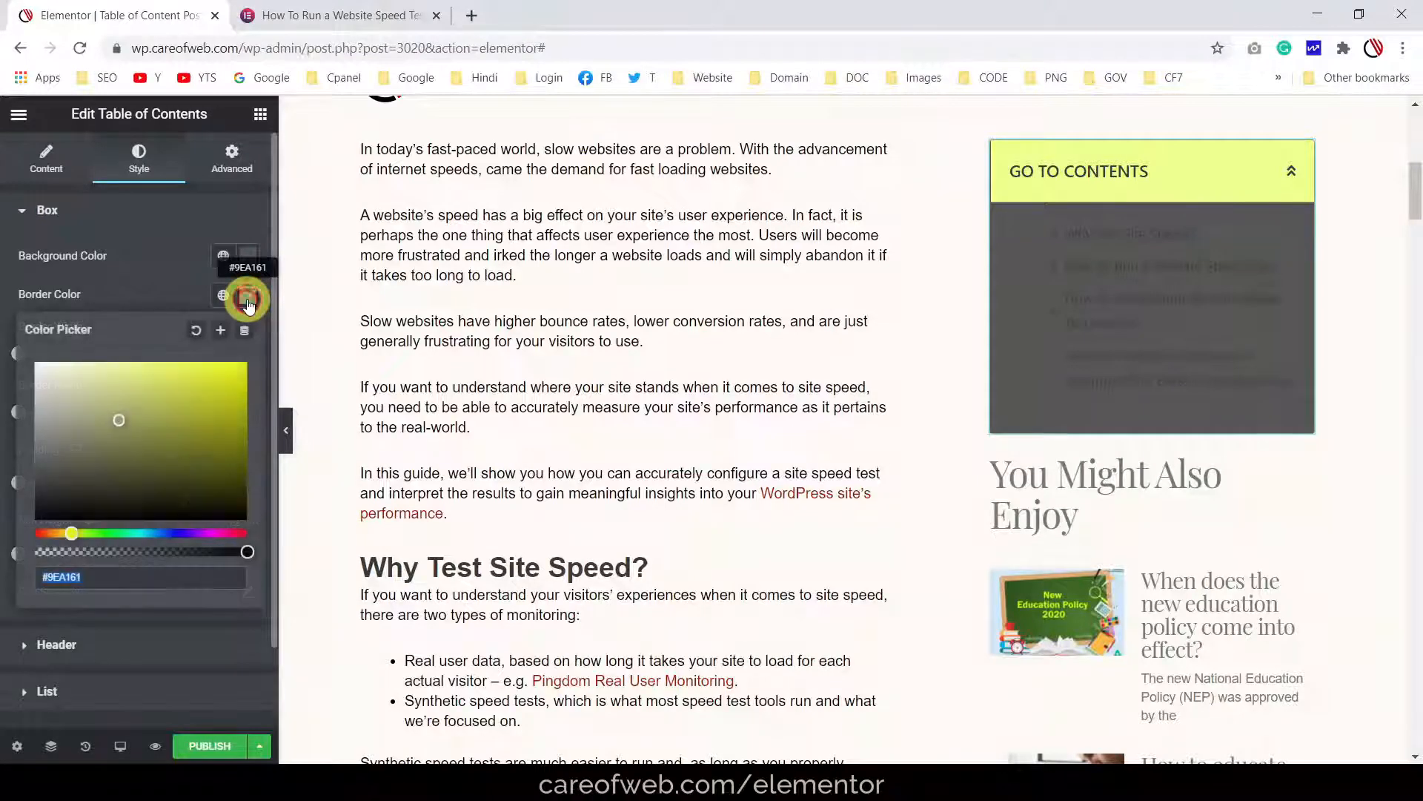
{"action": "left_click_drag", "start_coordinate": [64, 534], "coordinate": [48, 533]}
{"action": "left_click", "coordinate": [120, 419]}
{"action": "left_click_drag", "start_coordinate": [120, 419], "coordinate": [230, 369]}
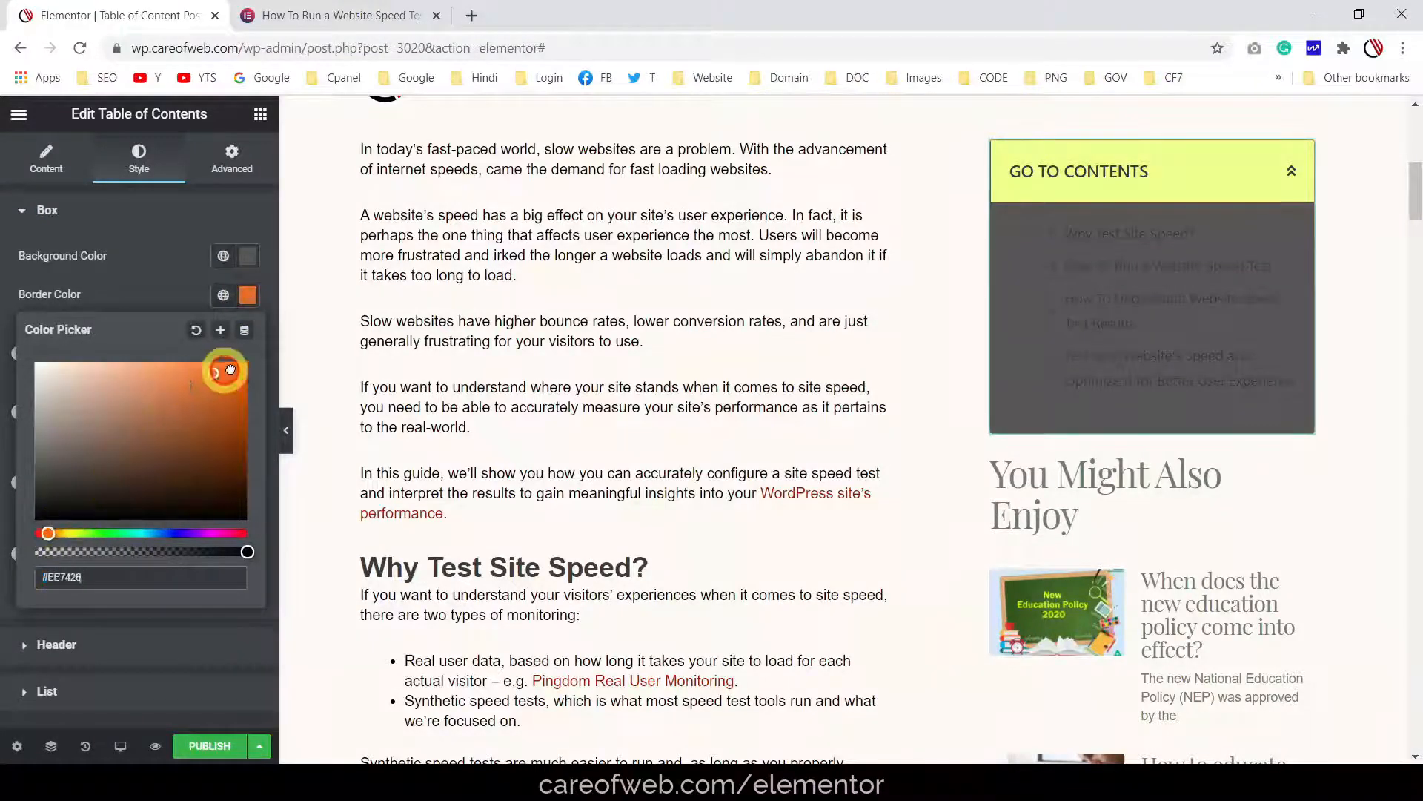
{"action": "left_click", "coordinate": [145, 278]}
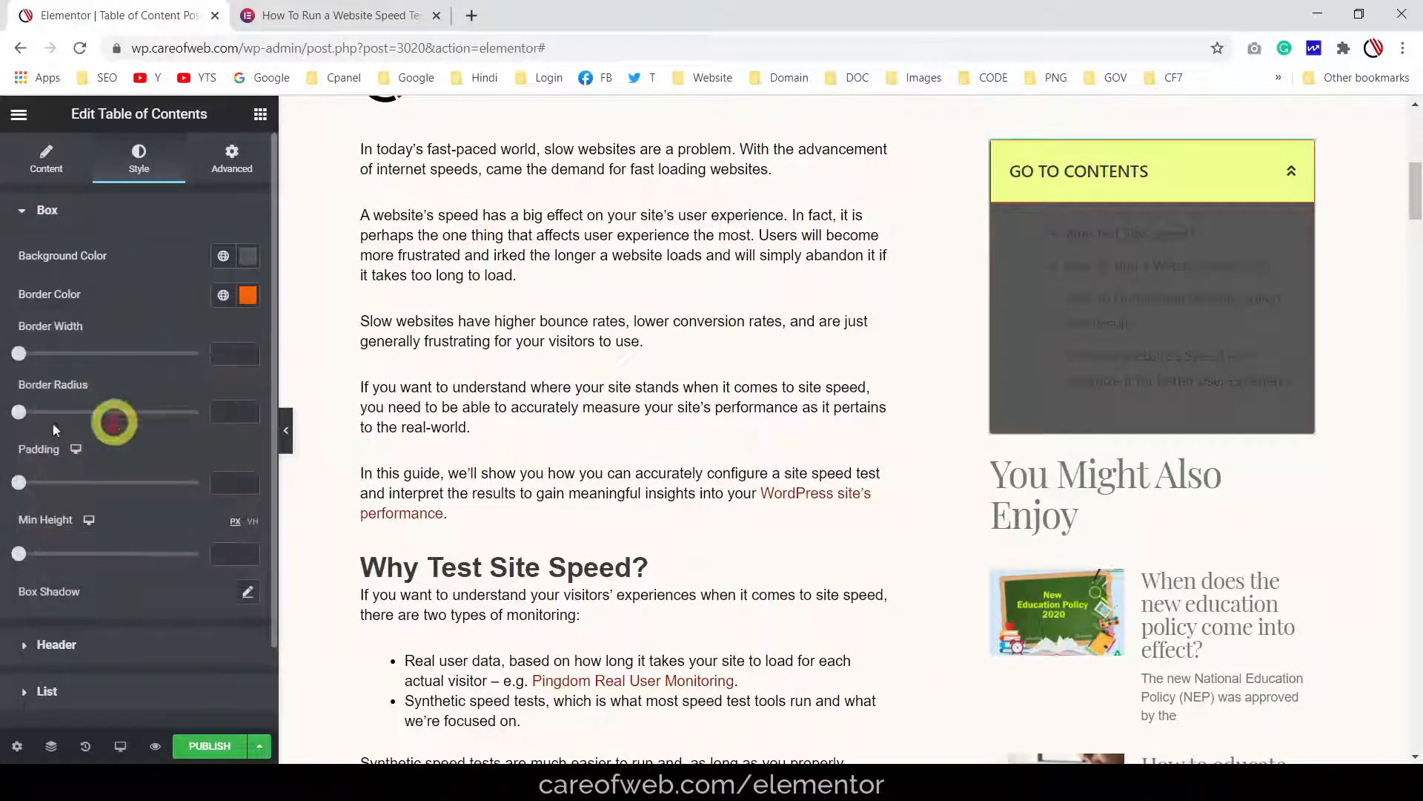
{"action": "left_click", "coordinate": [36, 644]}
{"action": "left_click_drag", "start_coordinate": [21, 481], "coordinate": [35, 480]}
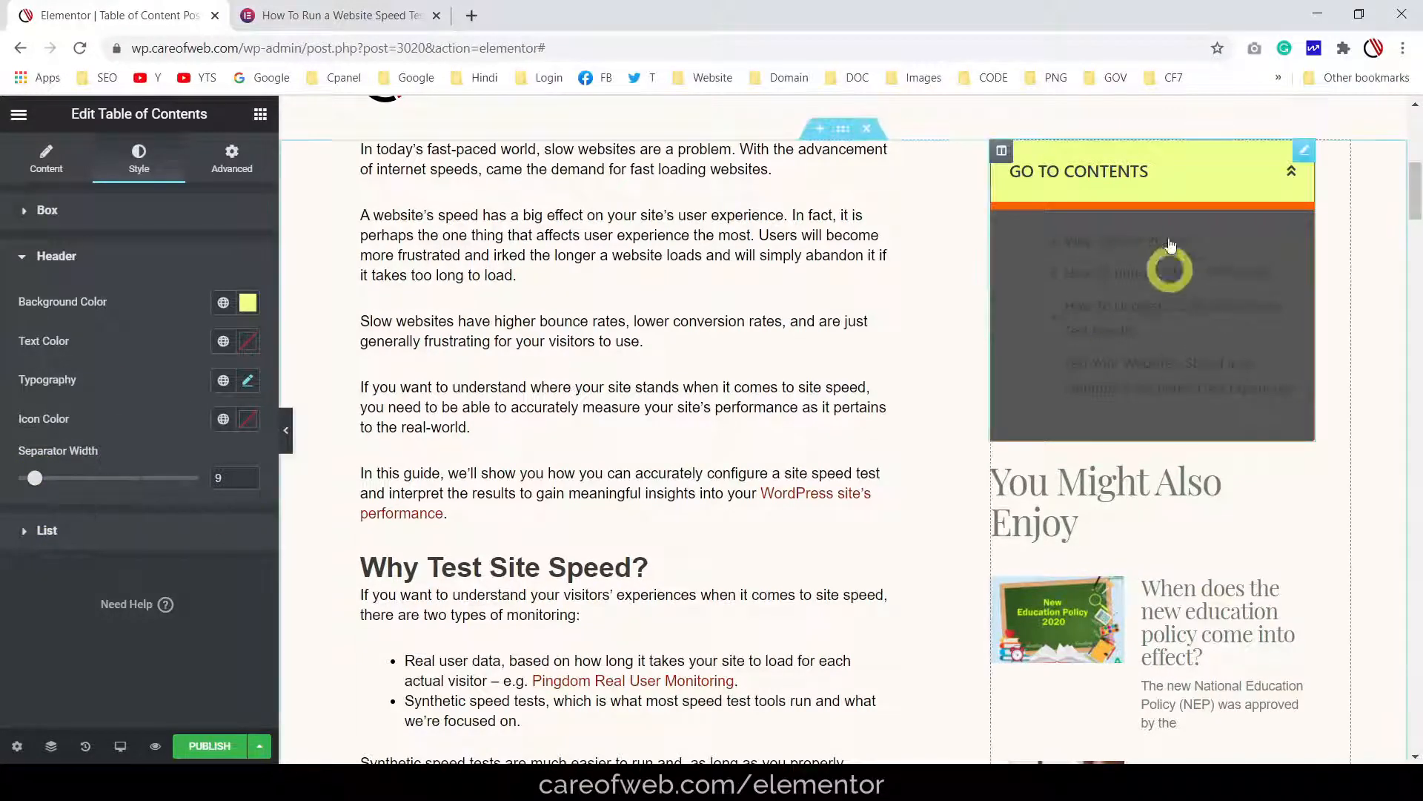
Set the normal-state Text Color of the contents list to light grey
{"action": "left_click", "coordinate": [59, 534]}
{"action": "left_click", "coordinate": [60, 533]}
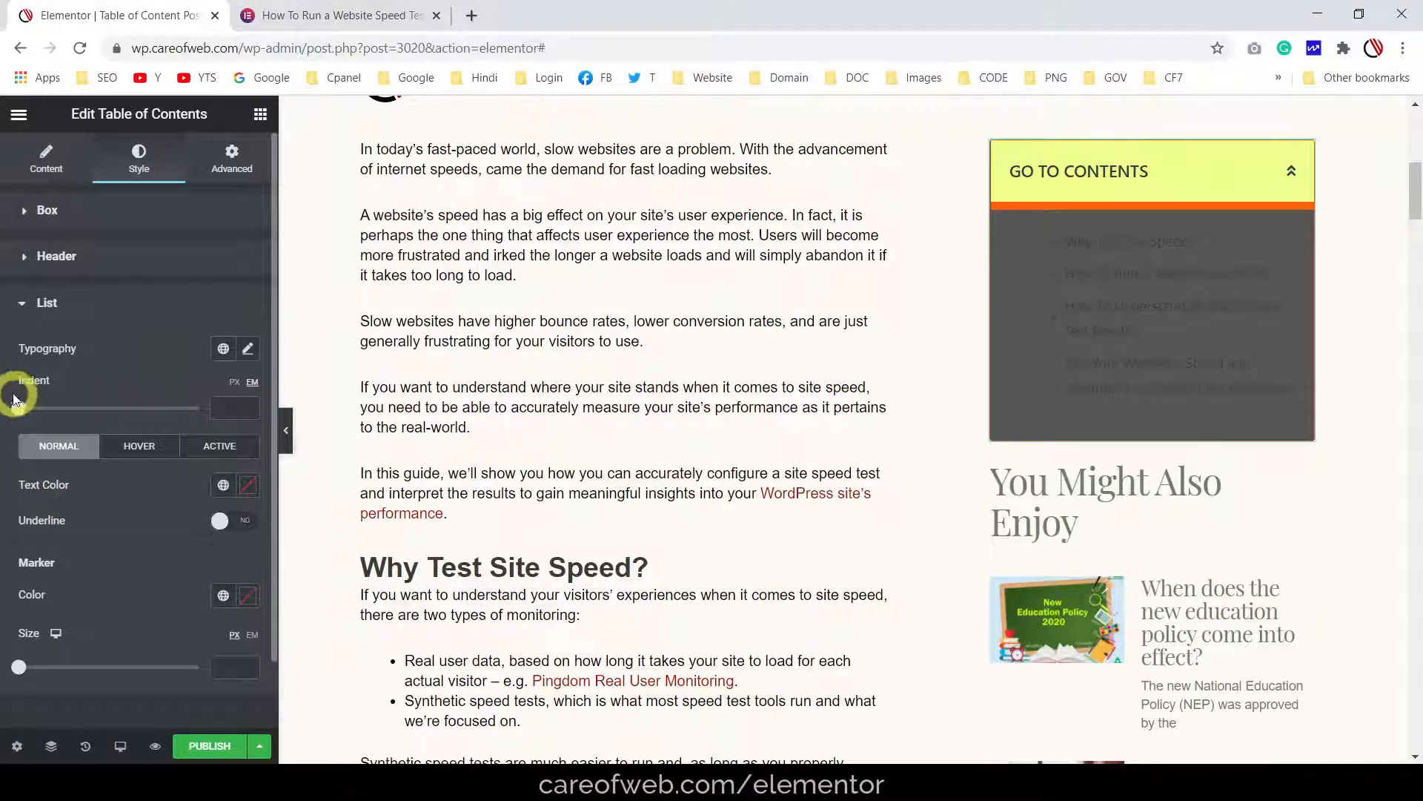
{"action": "scroll", "coordinate": [111, 464], "scroll_direction": "down", "scroll_amount": 1}
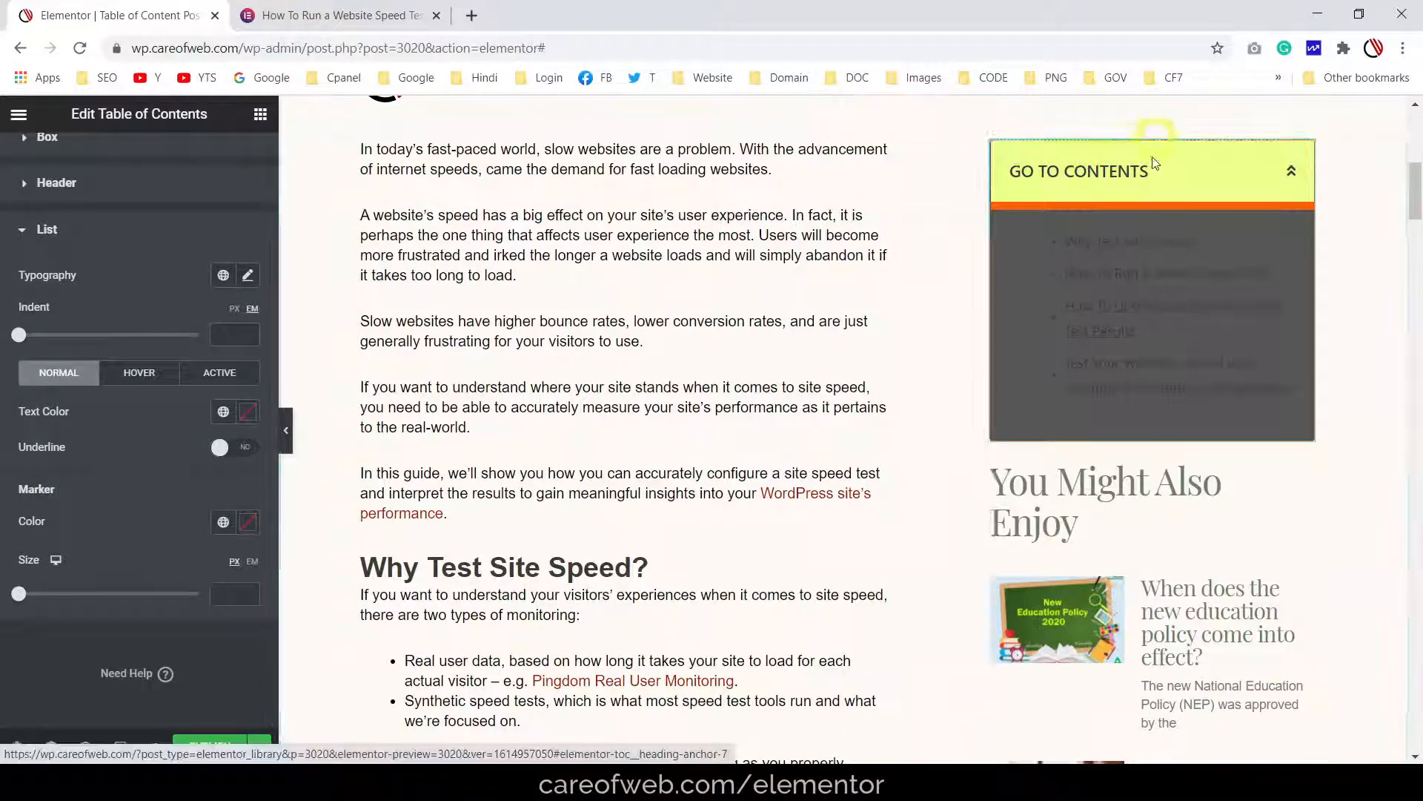
{"action": "left_click", "coordinate": [250, 413]}
{"action": "left_click_drag", "start_coordinate": [95, 541], "coordinate": [33, 523]}
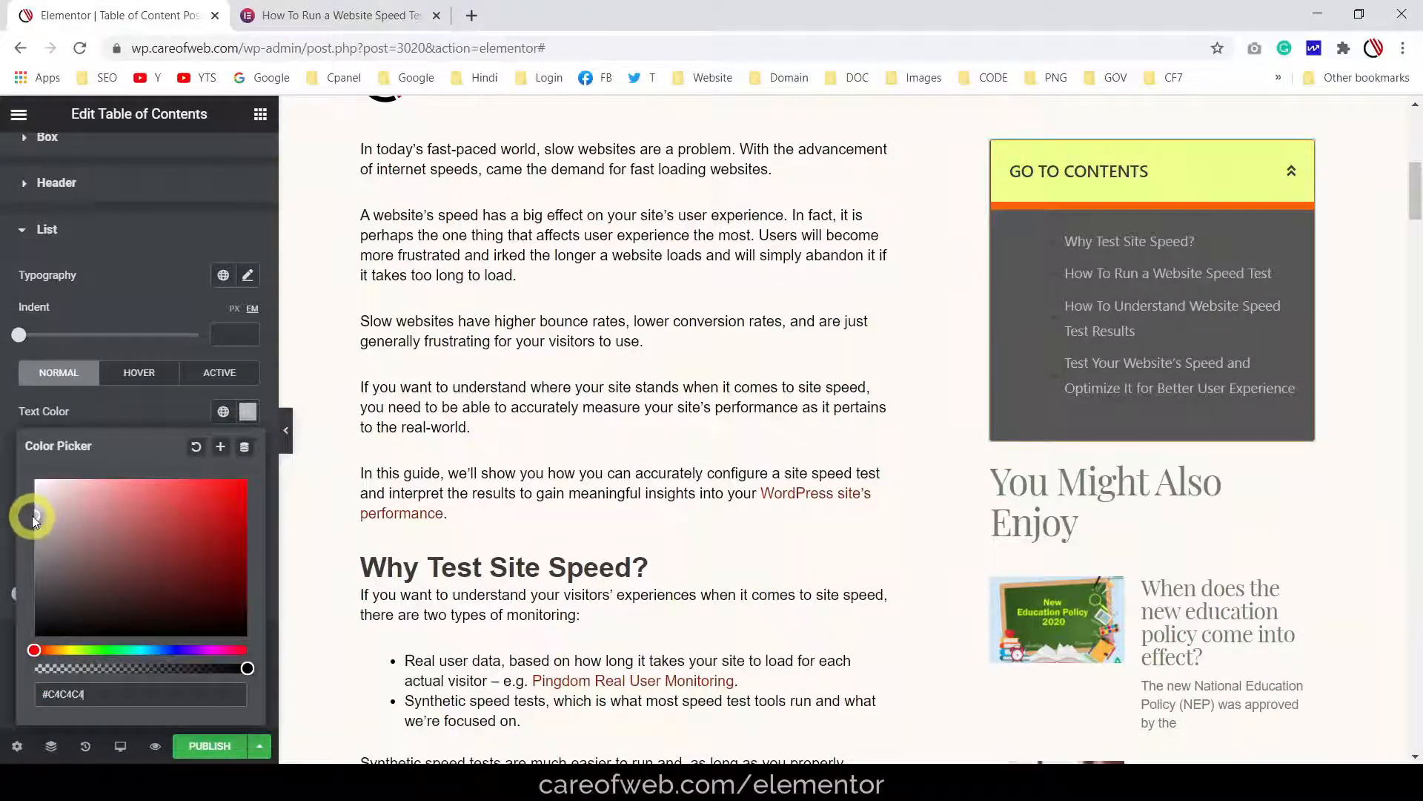
{"action": "left_click", "coordinate": [95, 391]}
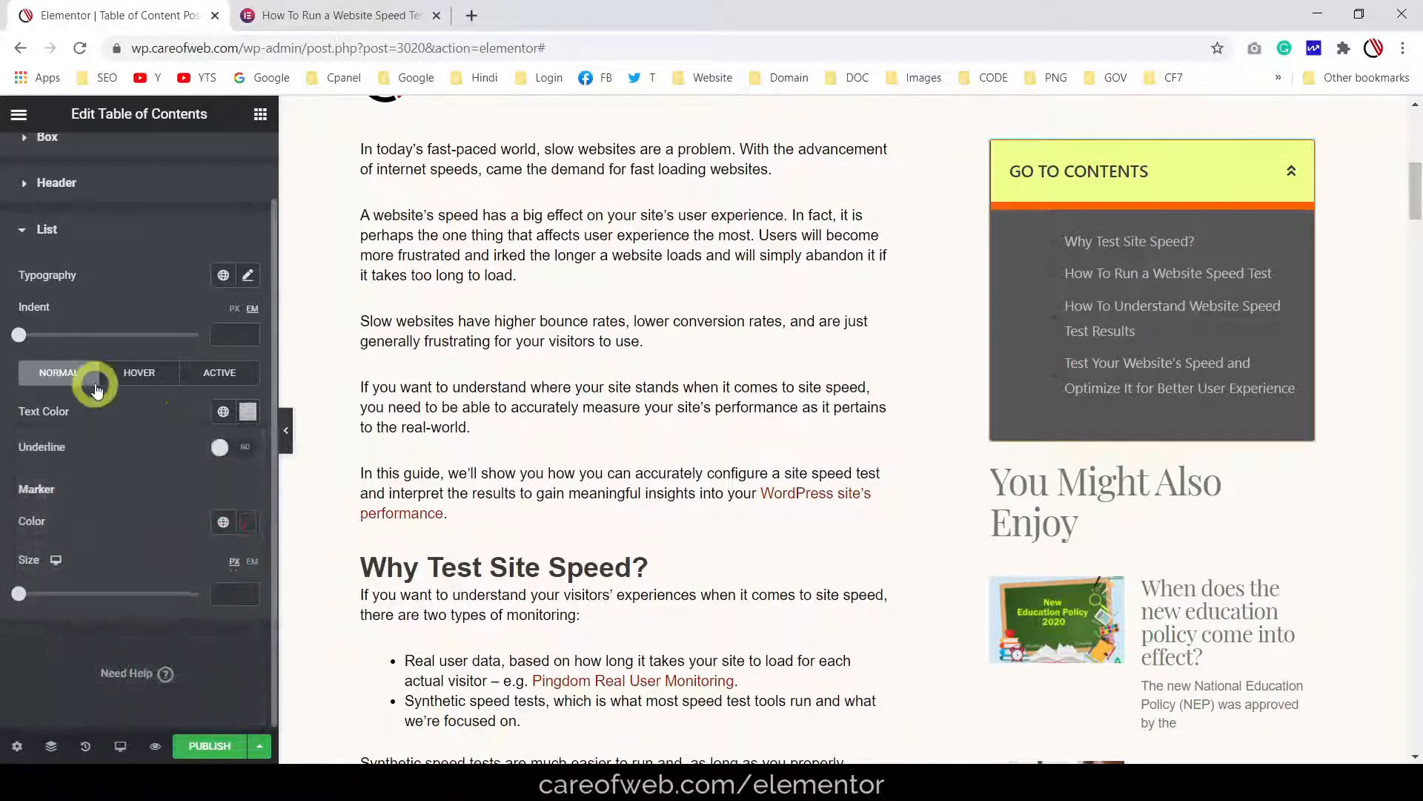
Set the hover-state Text Color of the contents list to bright yellow
{"action": "left_click", "coordinate": [141, 376]}
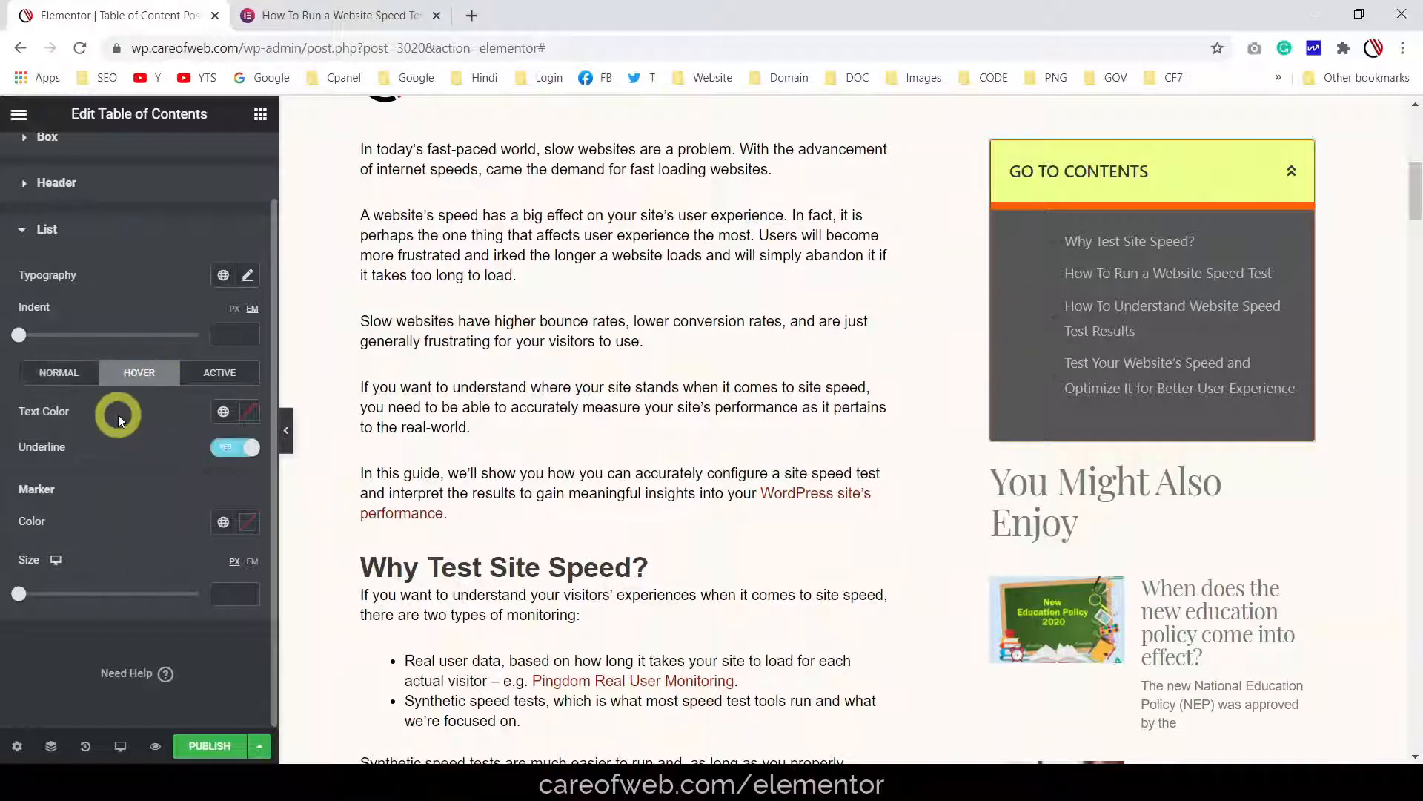
{"action": "left_click", "coordinate": [250, 411]}
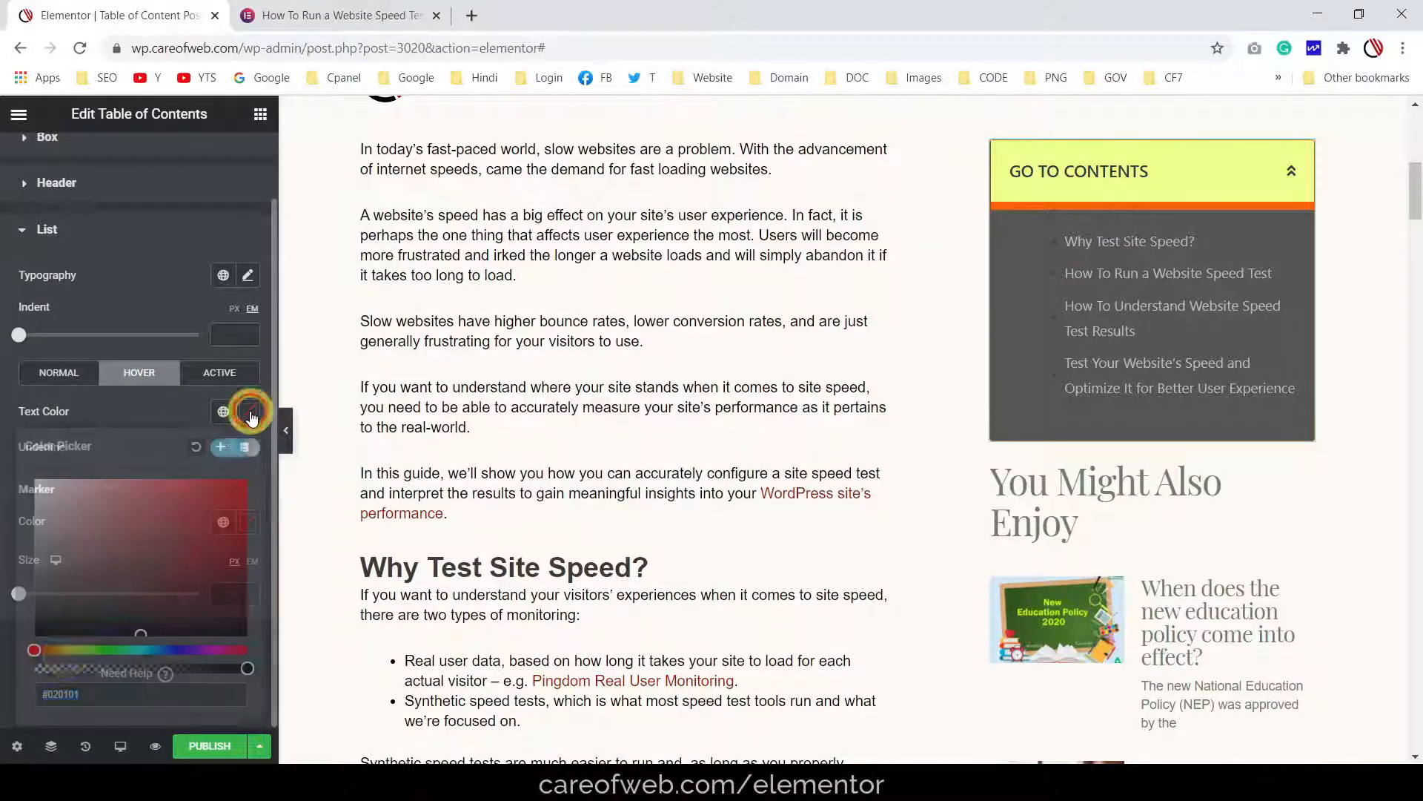
{"action": "left_click", "coordinate": [67, 650]}
{"action": "left_click_drag", "start_coordinate": [146, 634], "coordinate": [248, 480]}
{"action": "left_click", "coordinate": [165, 412]}
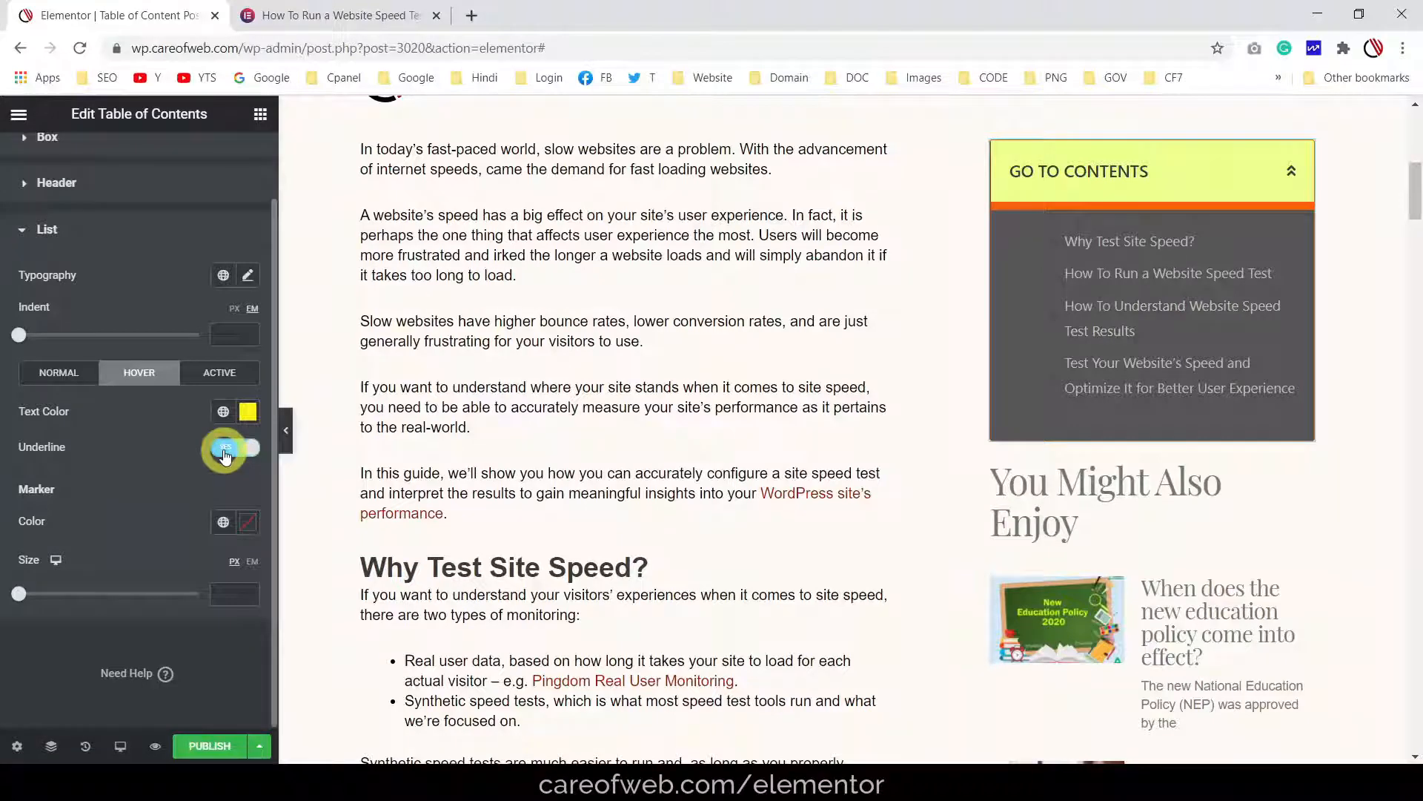
Set the active-state Text Color of the contents list to yellow with Underline enabled
{"action": "left_click", "coordinate": [230, 374]}
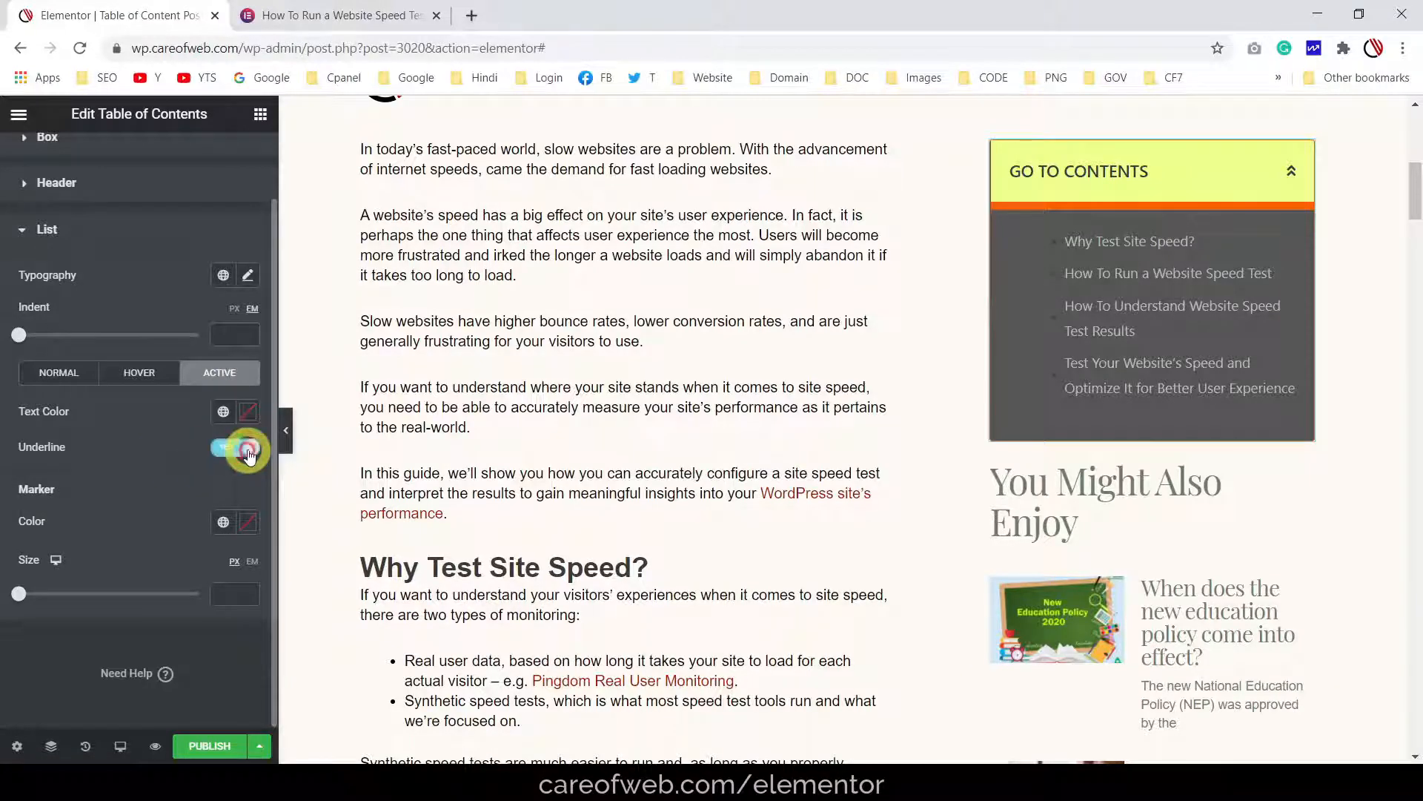
{"action": "left_click", "coordinate": [248, 412]}
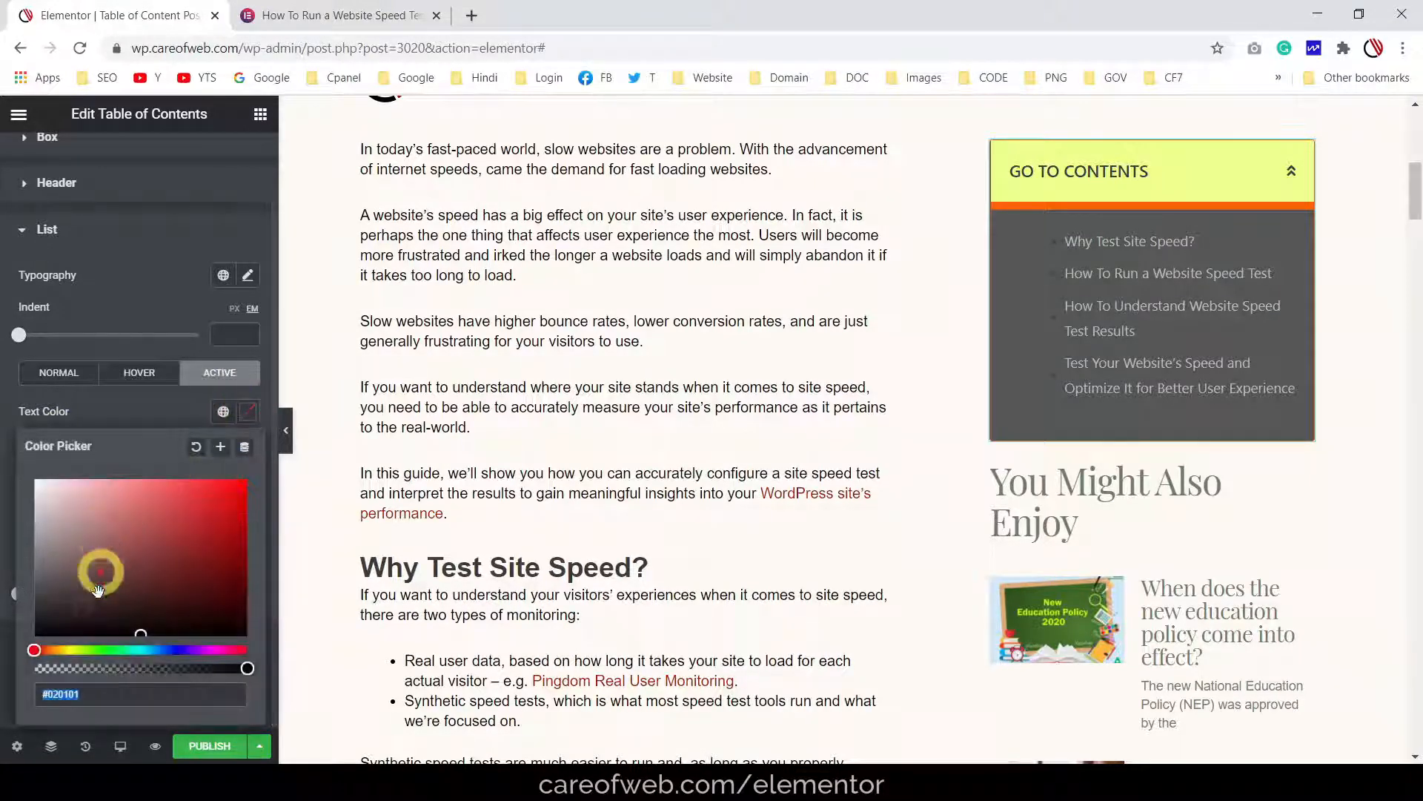
{"action": "left_click", "coordinate": [72, 650]}
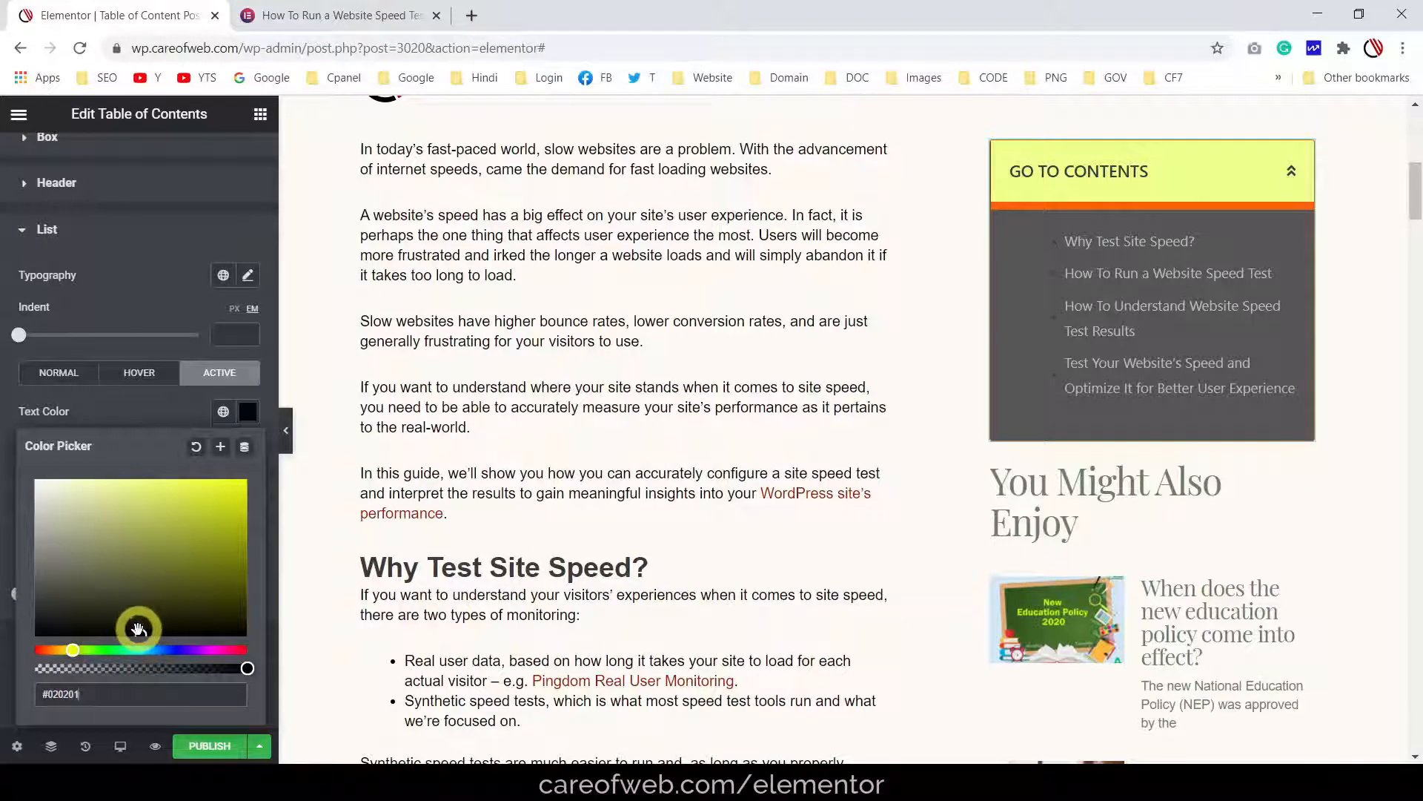
{"action": "left_click", "coordinate": [119, 456]}
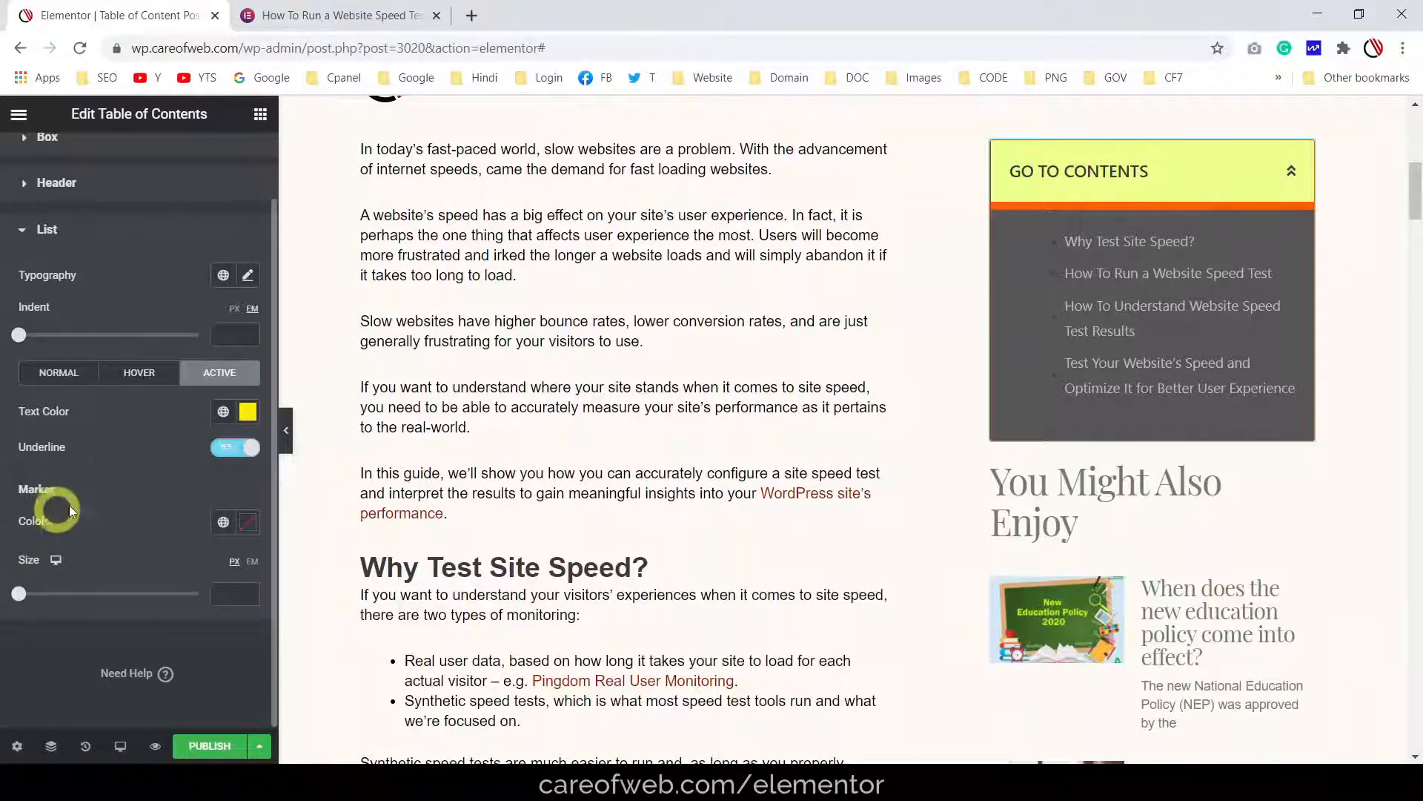
{"action": "right_click", "coordinate": [999, 317]}
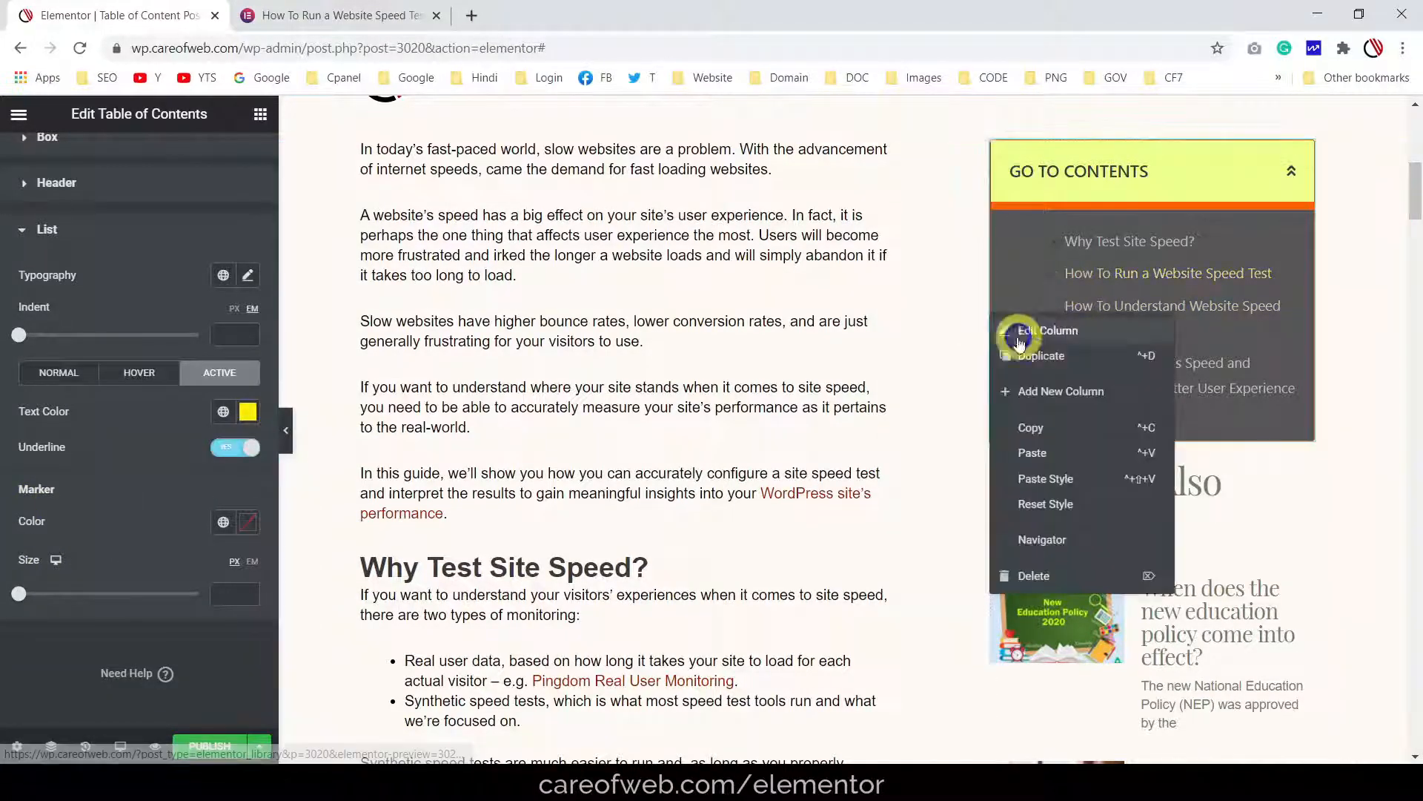
{"action": "left_click", "coordinate": [124, 521]}
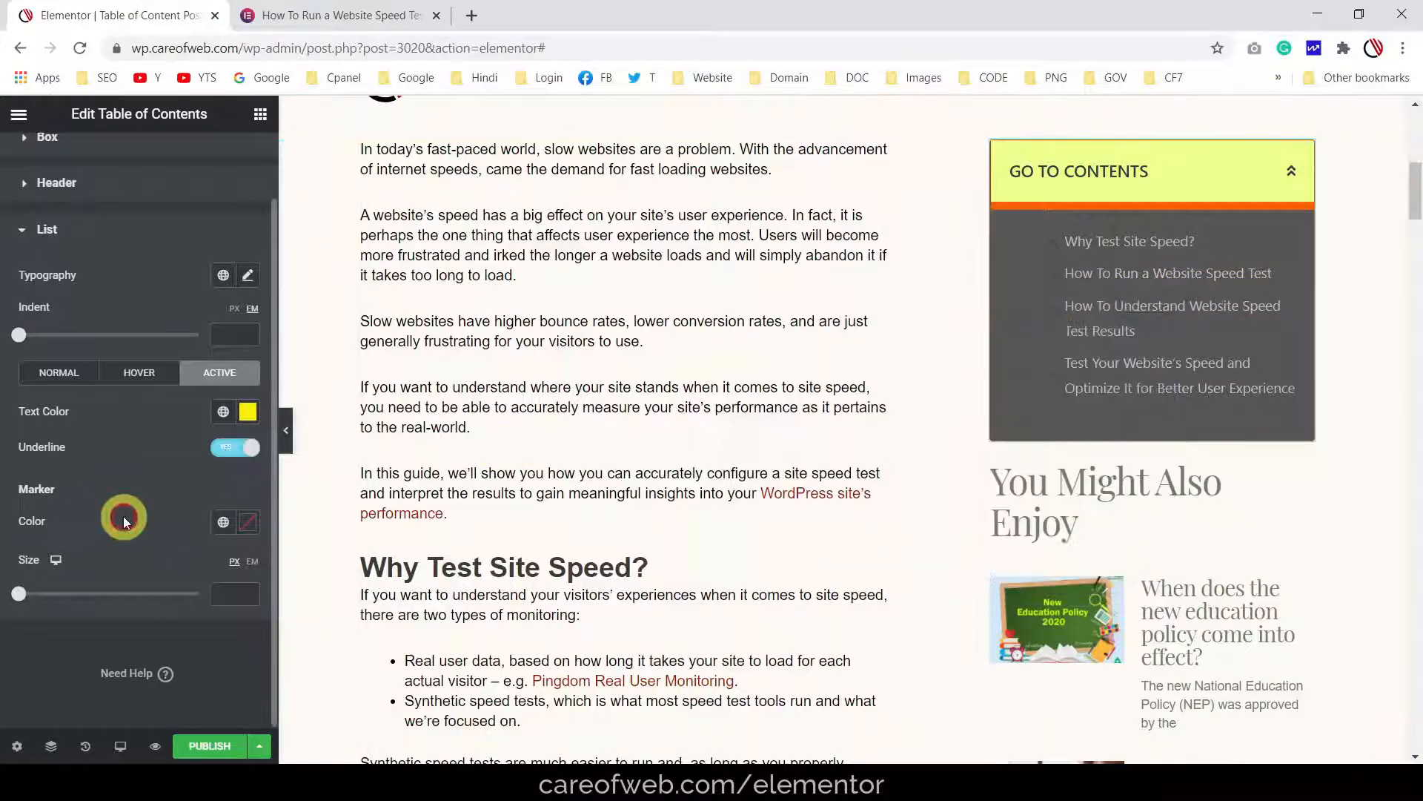
Set the list marker's Color to light yellow and its Size to 15 px
{"action": "left_click", "coordinate": [246, 522]}
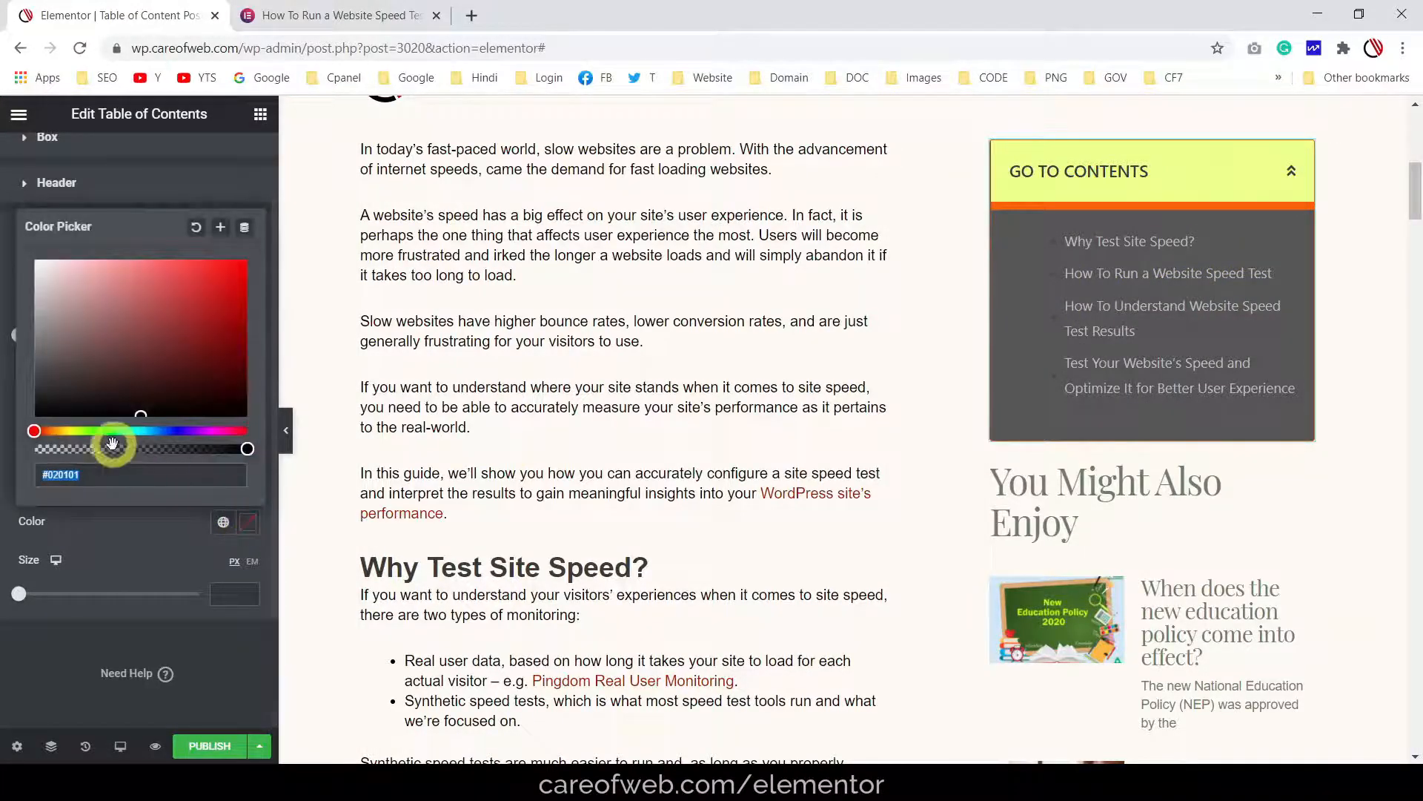
{"action": "left_click_drag", "start_coordinate": [112, 444], "coordinate": [68, 431]}
{"action": "left_click_drag", "start_coordinate": [153, 327], "coordinate": [144, 261]}
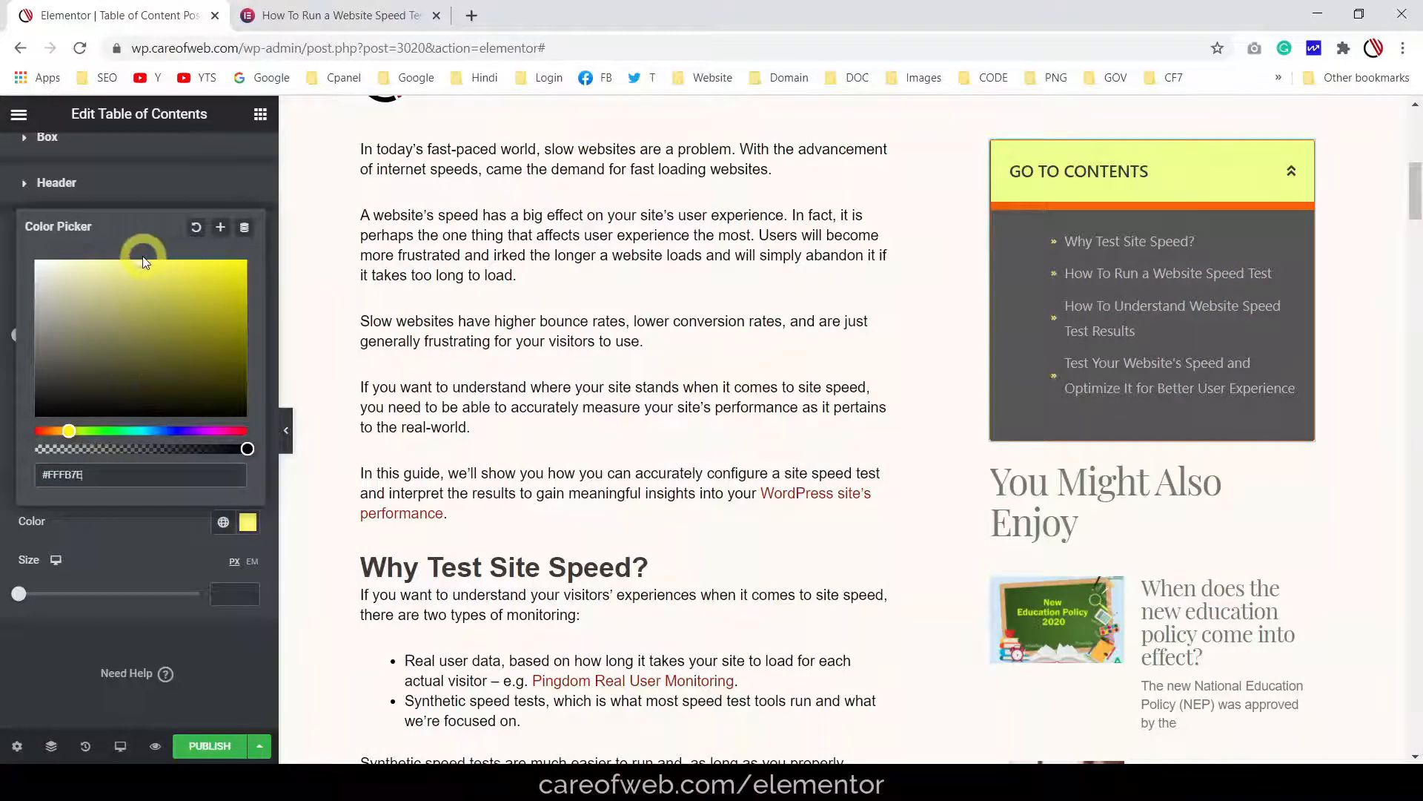
{"action": "left_click", "coordinate": [20, 598]}
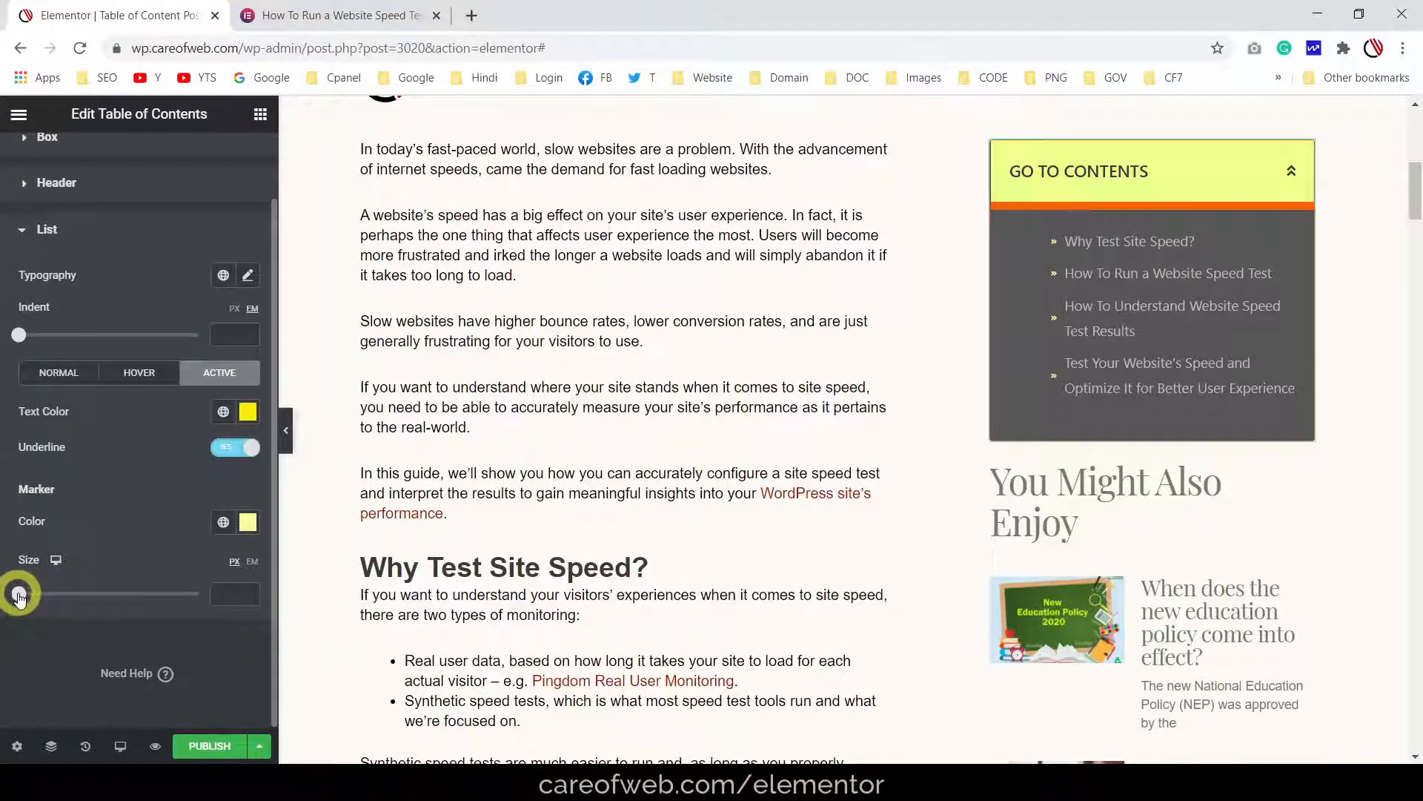
{"action": "left_click_drag", "start_coordinate": [20, 597], "coordinate": [47, 597]}
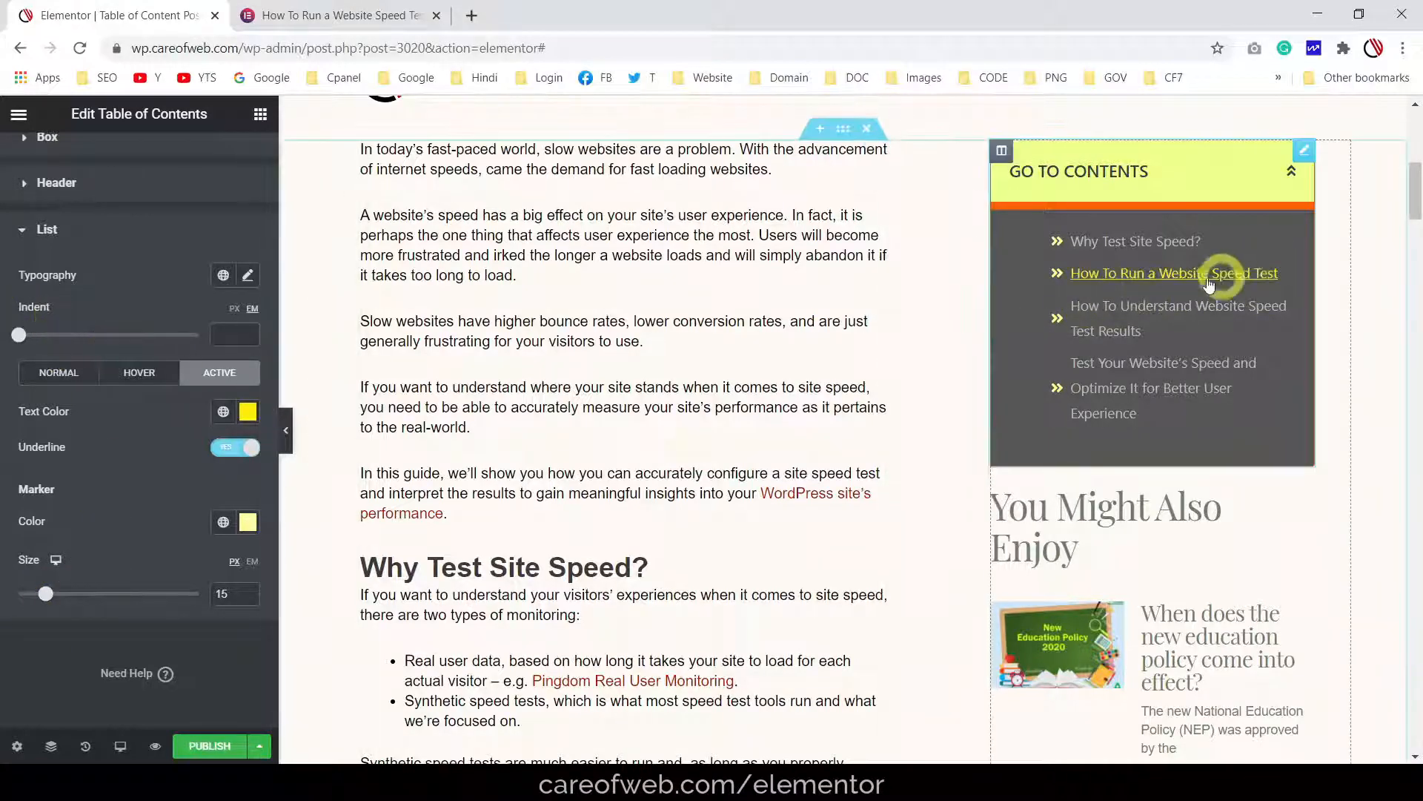
Expand the "How To Run a Website Speed Test" entry in the preview and set the list Indent to 1.5 em
{"action": "left_click", "coordinate": [1132, 279]}
{"action": "left_click", "coordinate": [1134, 279]}
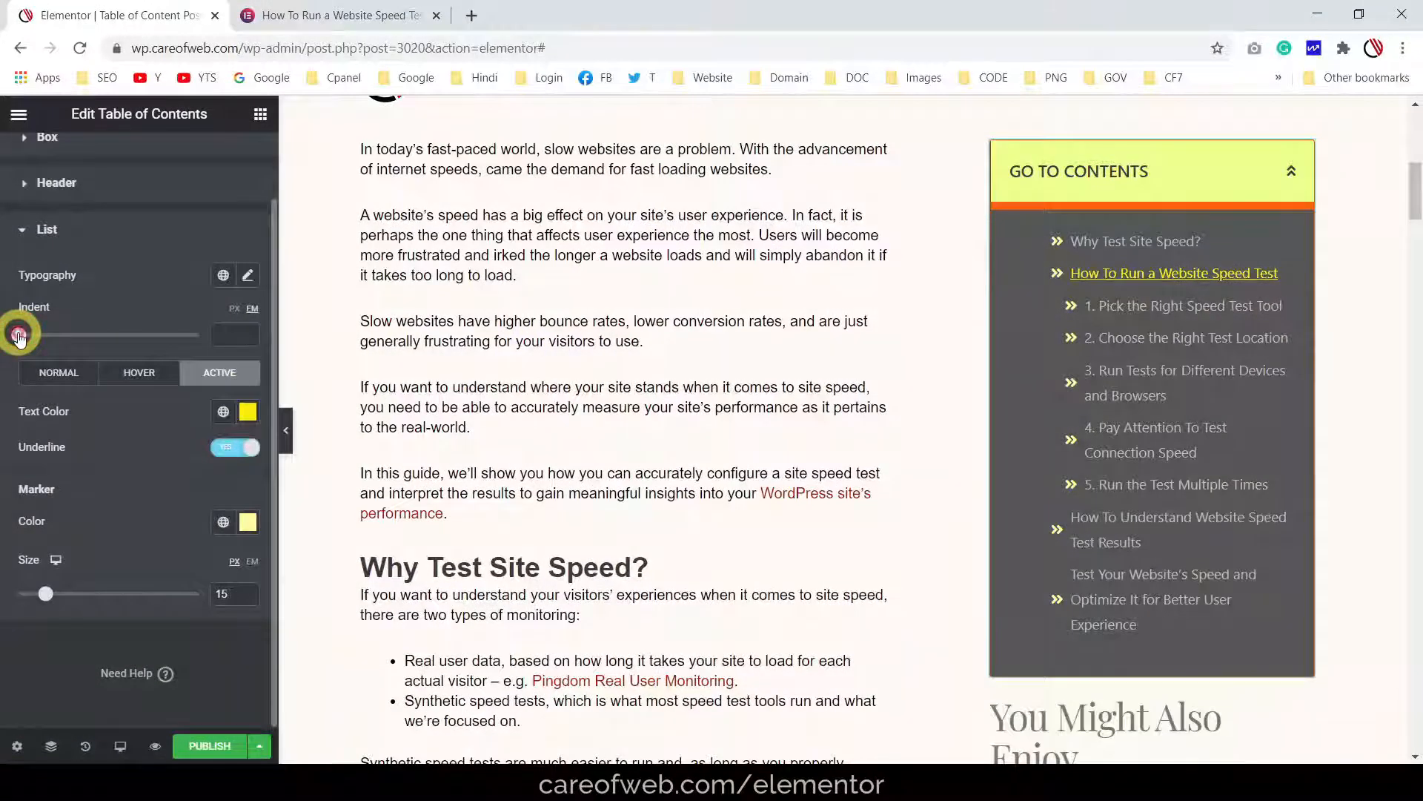
{"action": "mouse_move", "coordinate": [18, 337]}
{"action": "left_mouse_down"}
{"action": "mouse_move", "coordinate": [80, 339]}
{"action": "mouse_move", "coordinate": [45, 339]}
{"action": "left_mouse_up"}
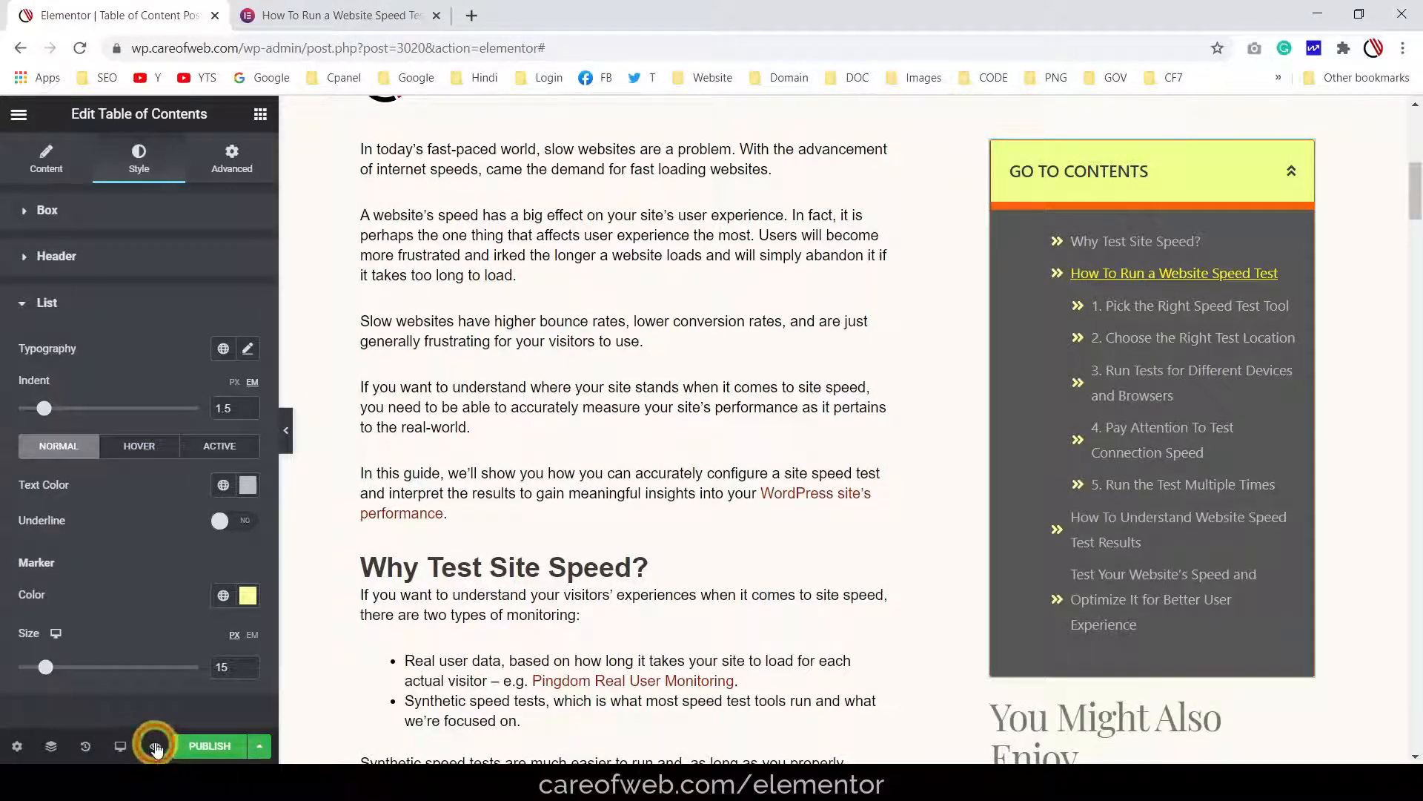
Open a preview of the template's changes and examine the styled contents box beside the article
{"action": "mouse_move", "coordinate": [155, 748]}
{"action": "left_click", "coordinate": [209, 704]}
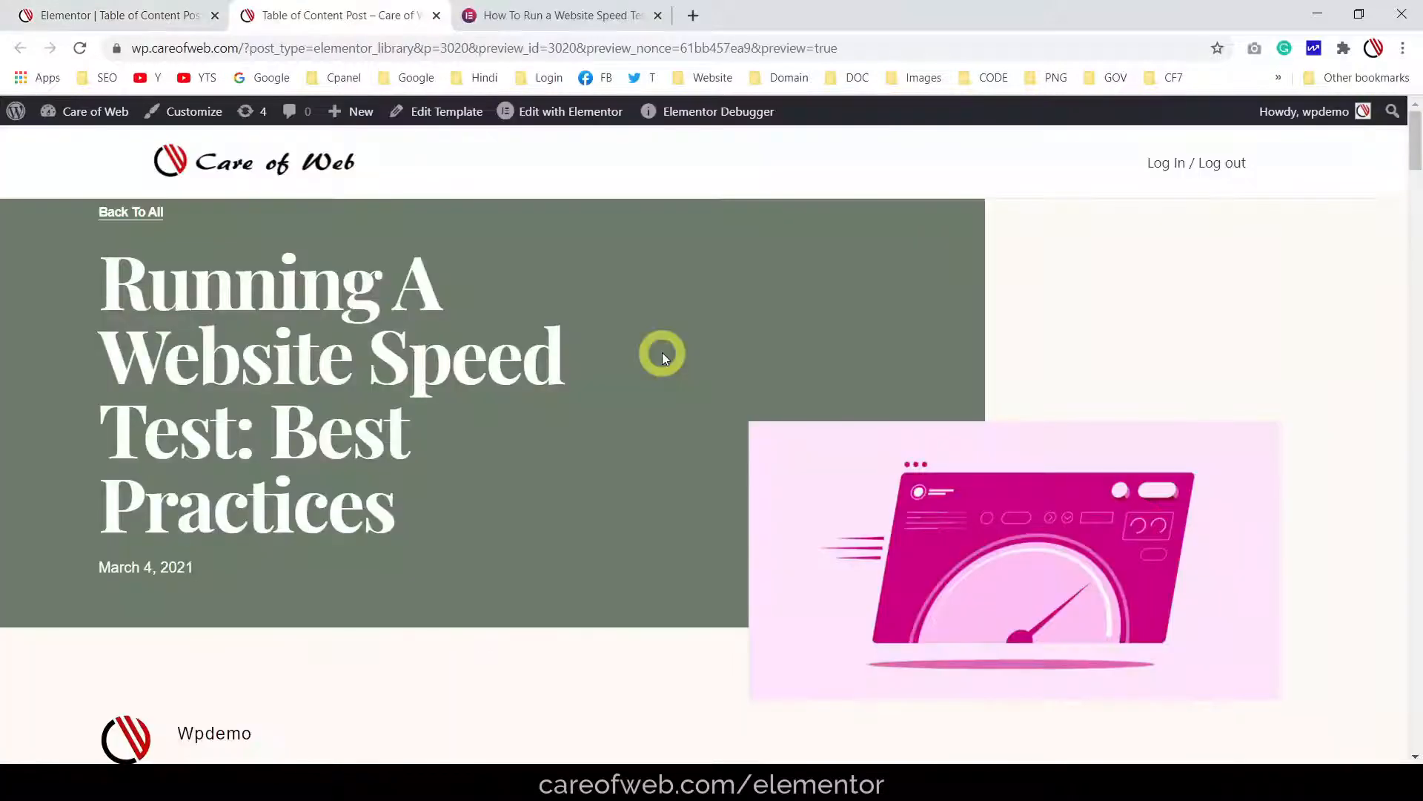
{"action": "scroll", "coordinate": [661, 353], "scroll_direction": "down", "scroll_amount": 5}
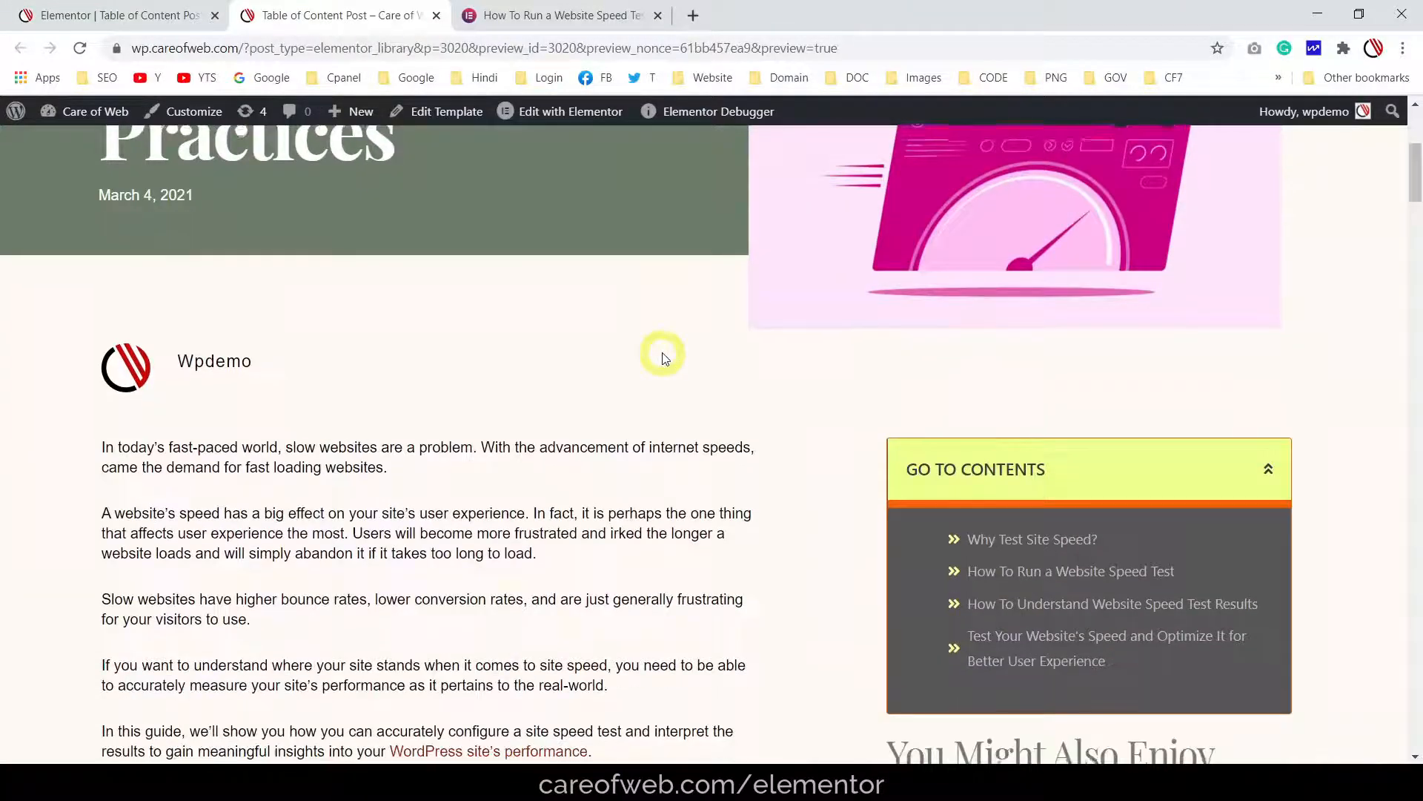
{"action": "scroll", "coordinate": [684, 356], "scroll_direction": "down", "scroll_amount": 1}
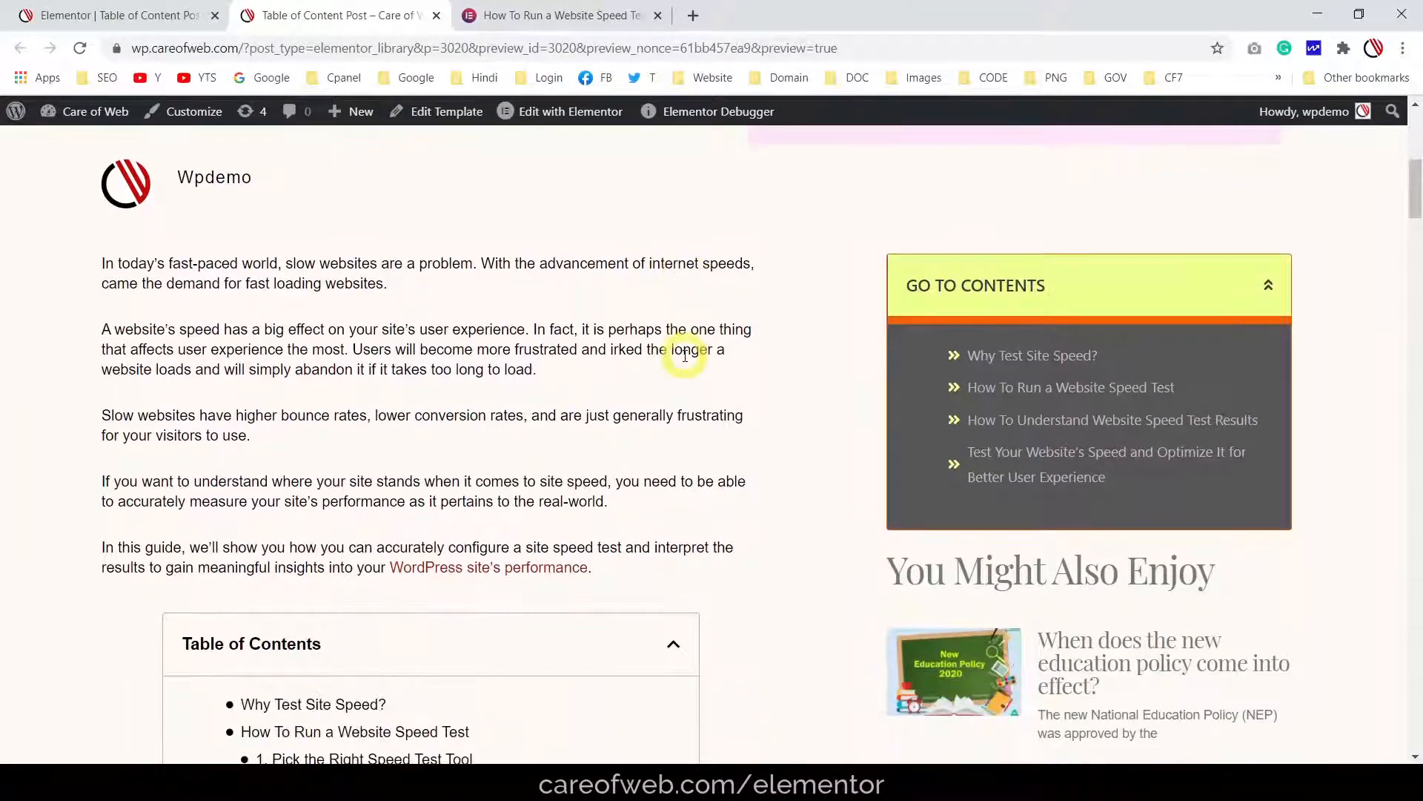
Jump to "How To Understand Website Speed Test Results" from the sidebar contents box and examine whether the box follows along the article
{"action": "scroll", "coordinate": [684, 356], "scroll_direction": "down", "scroll_amount": 1}
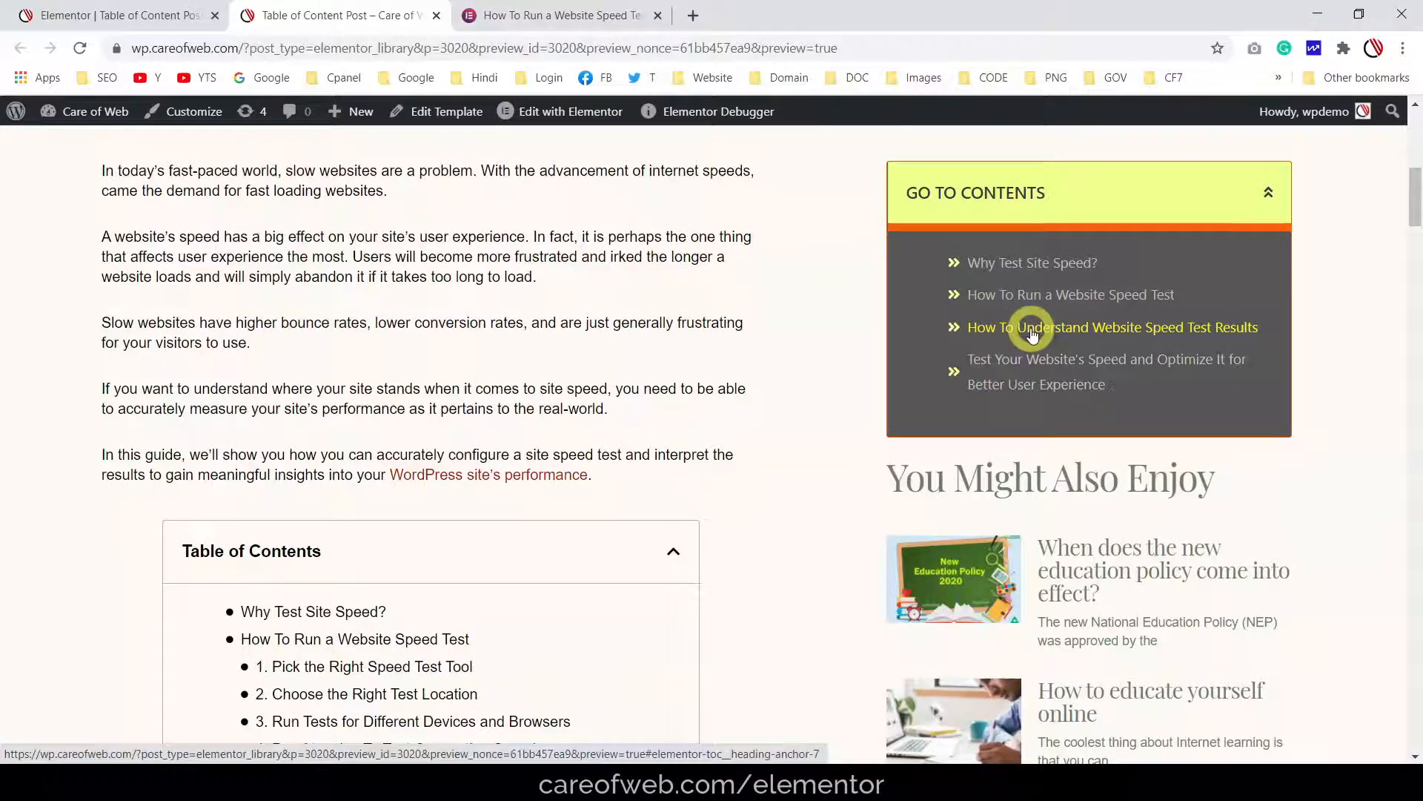
{"action": "left_click", "coordinate": [1032, 331]}
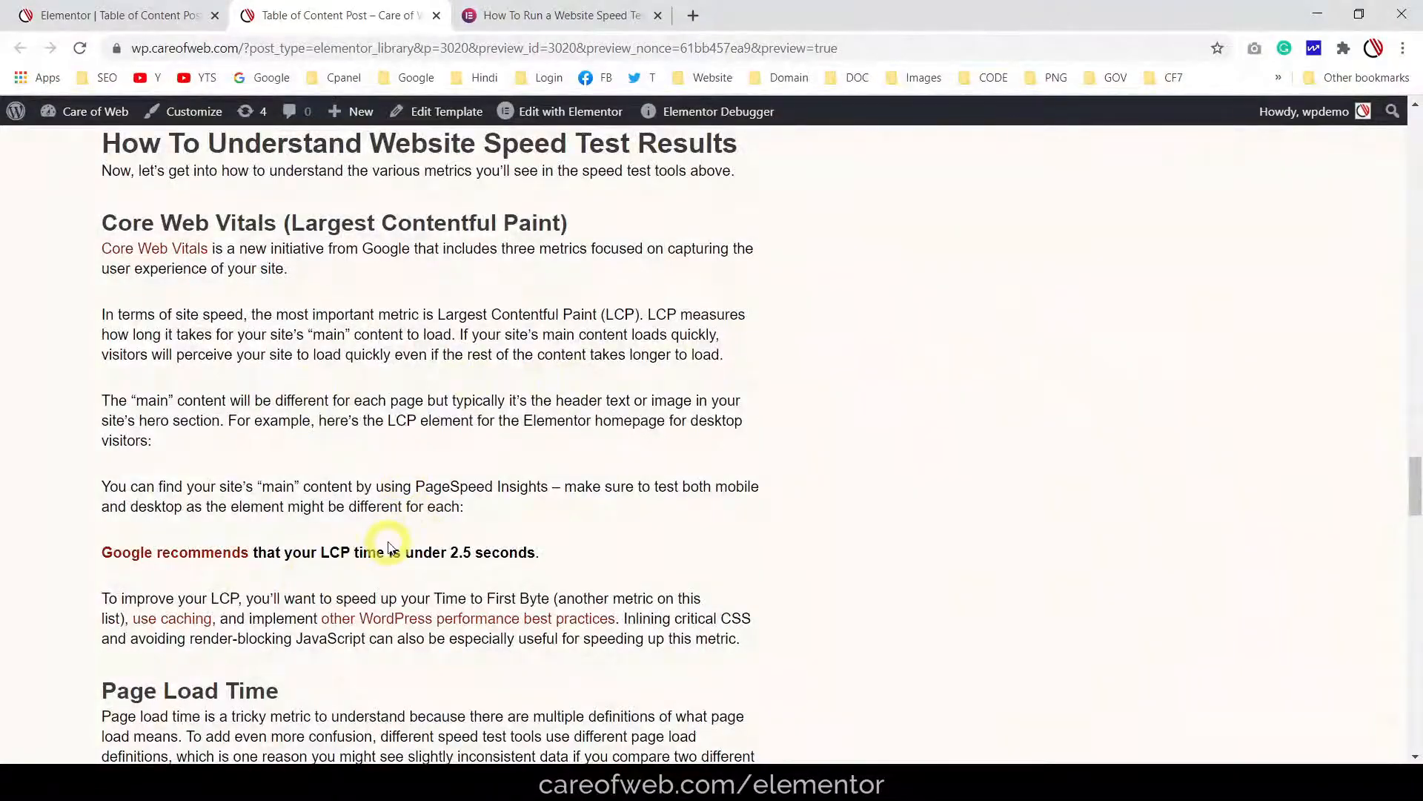
{"action": "scroll", "coordinate": [388, 549], "scroll_direction": "up", "scroll_amount": 20}
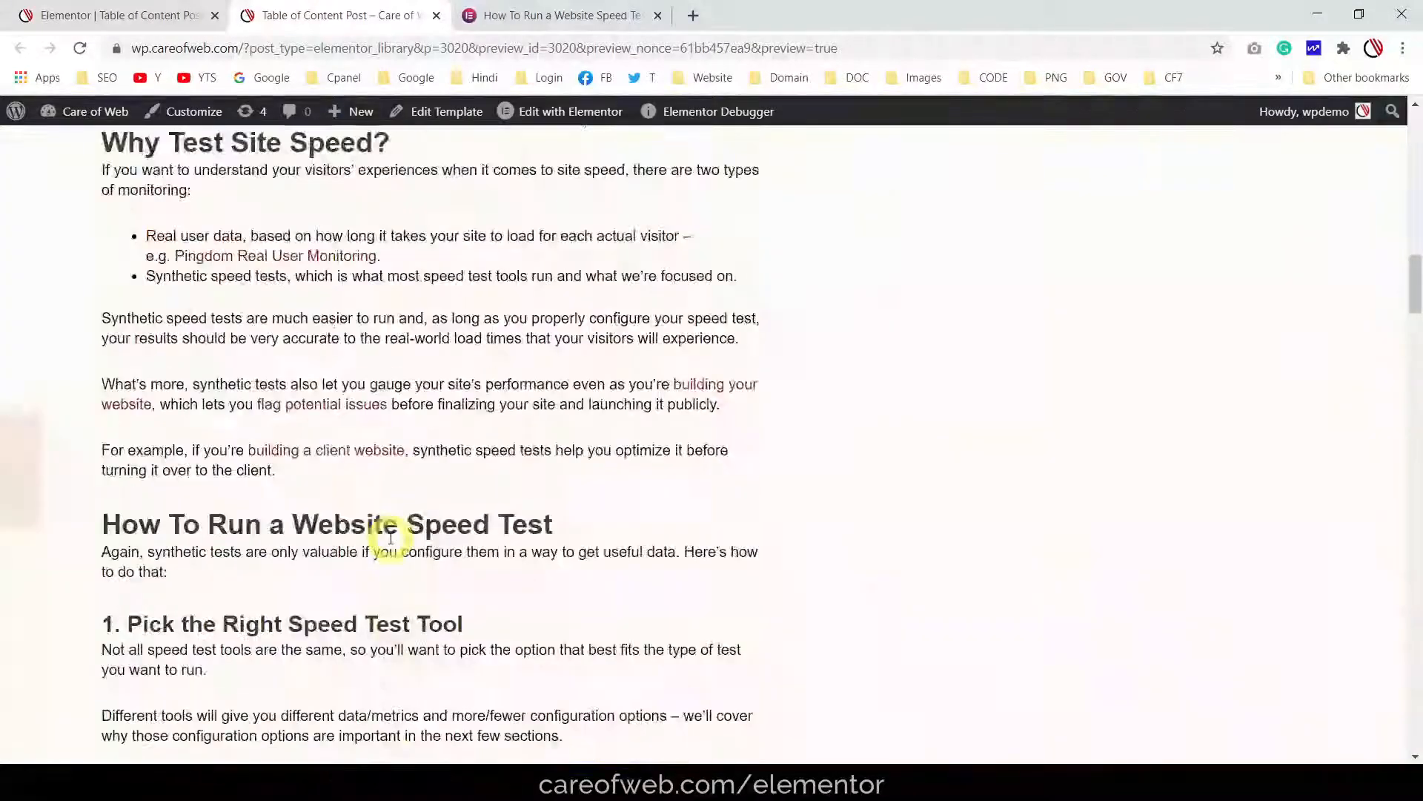
{"action": "scroll", "coordinate": [388, 540], "scroll_direction": "up", "scroll_amount": 5}
{"action": "scroll", "coordinate": [771, 477], "scroll_direction": "down", "scroll_amount": 6}
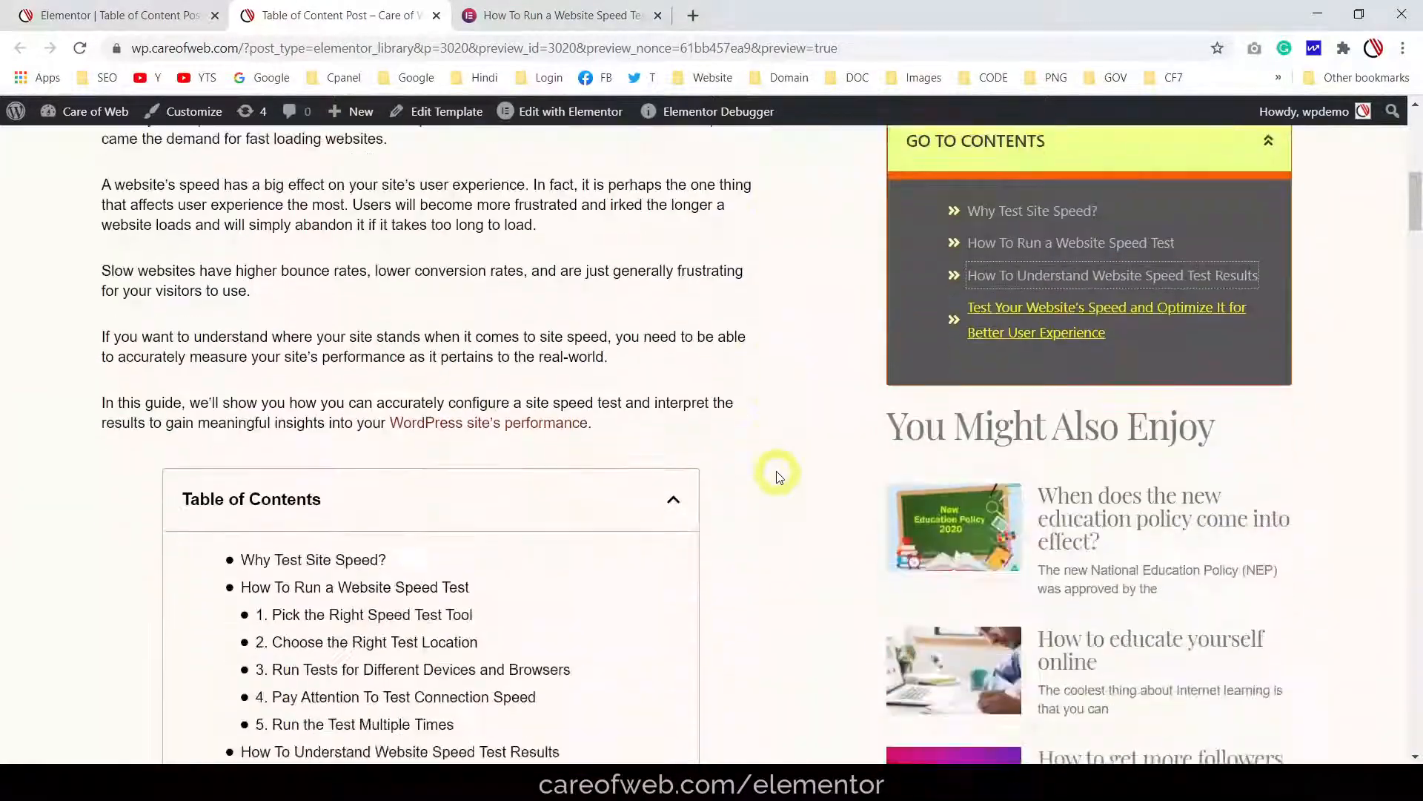
{"action": "scroll", "coordinate": [771, 474], "scroll_direction": "down", "scroll_amount": 4}
{"action": "scroll", "coordinate": [772, 473], "scroll_direction": "up", "scroll_amount": 12}
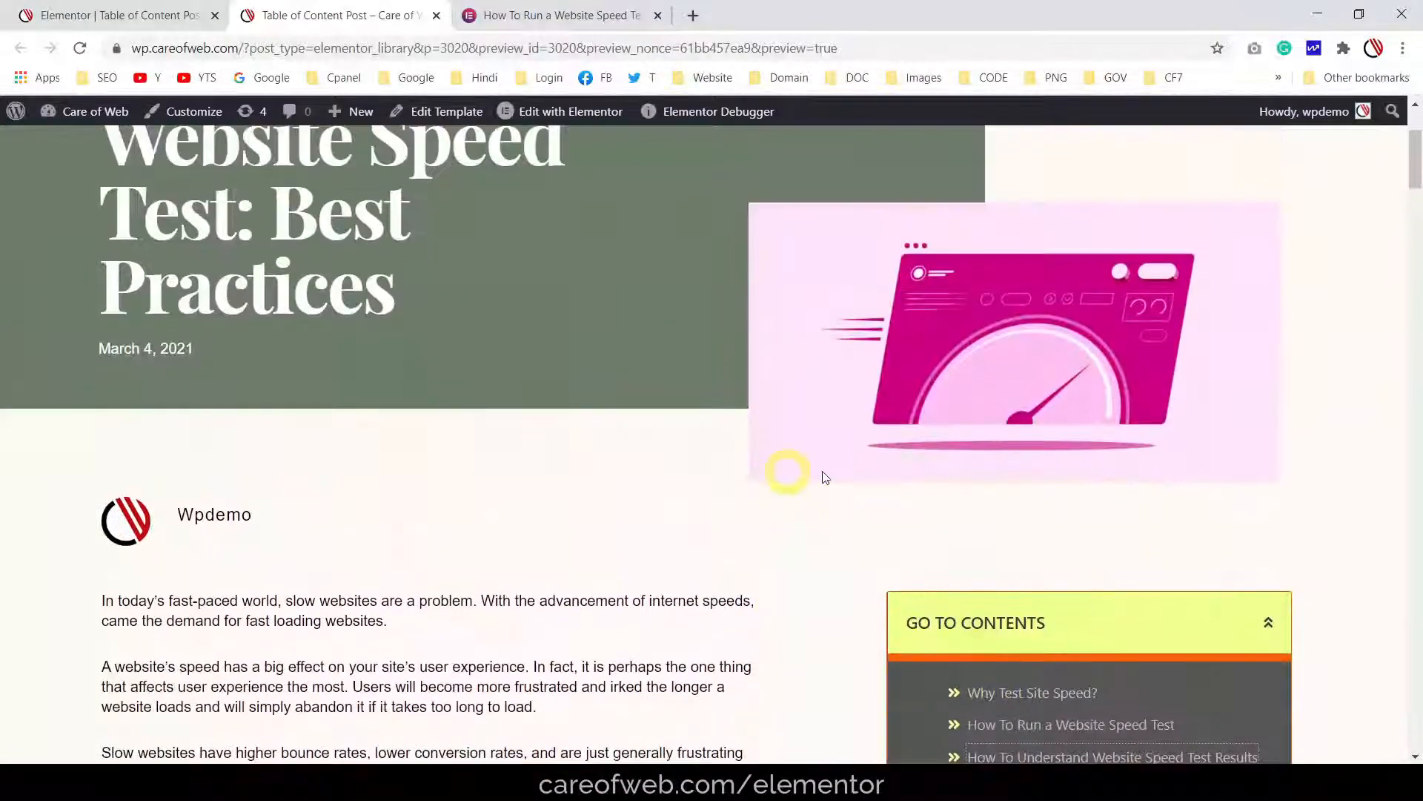
{"action": "scroll", "coordinate": [786, 470], "scroll_direction": "down", "scroll_amount": 4}
{"action": "scroll", "coordinate": [765, 424], "scroll_direction": "down", "scroll_amount": 1}
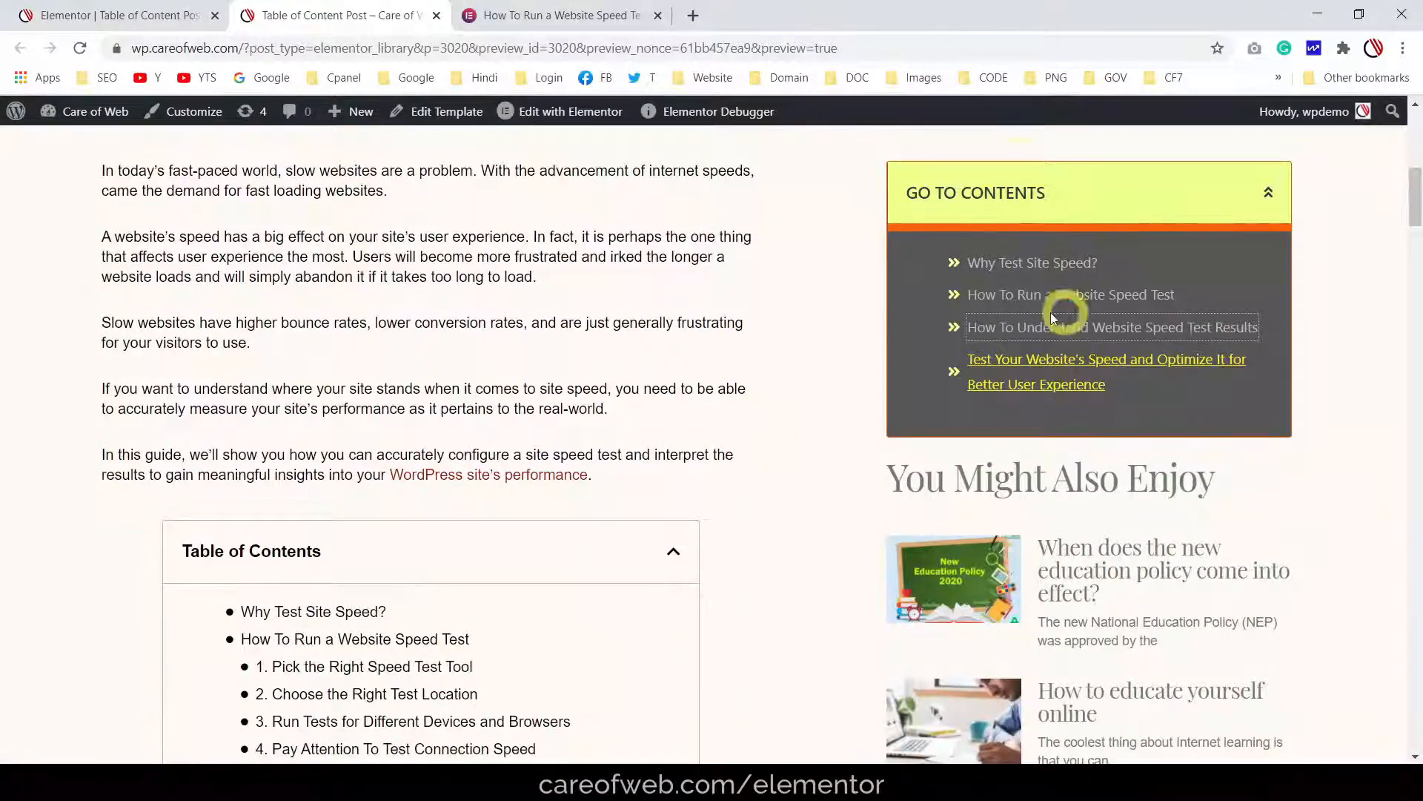
In the template editor, set the Table of Contents widget's Sticky motion effect to Top
{"action": "left_click", "coordinate": [117, 16]}
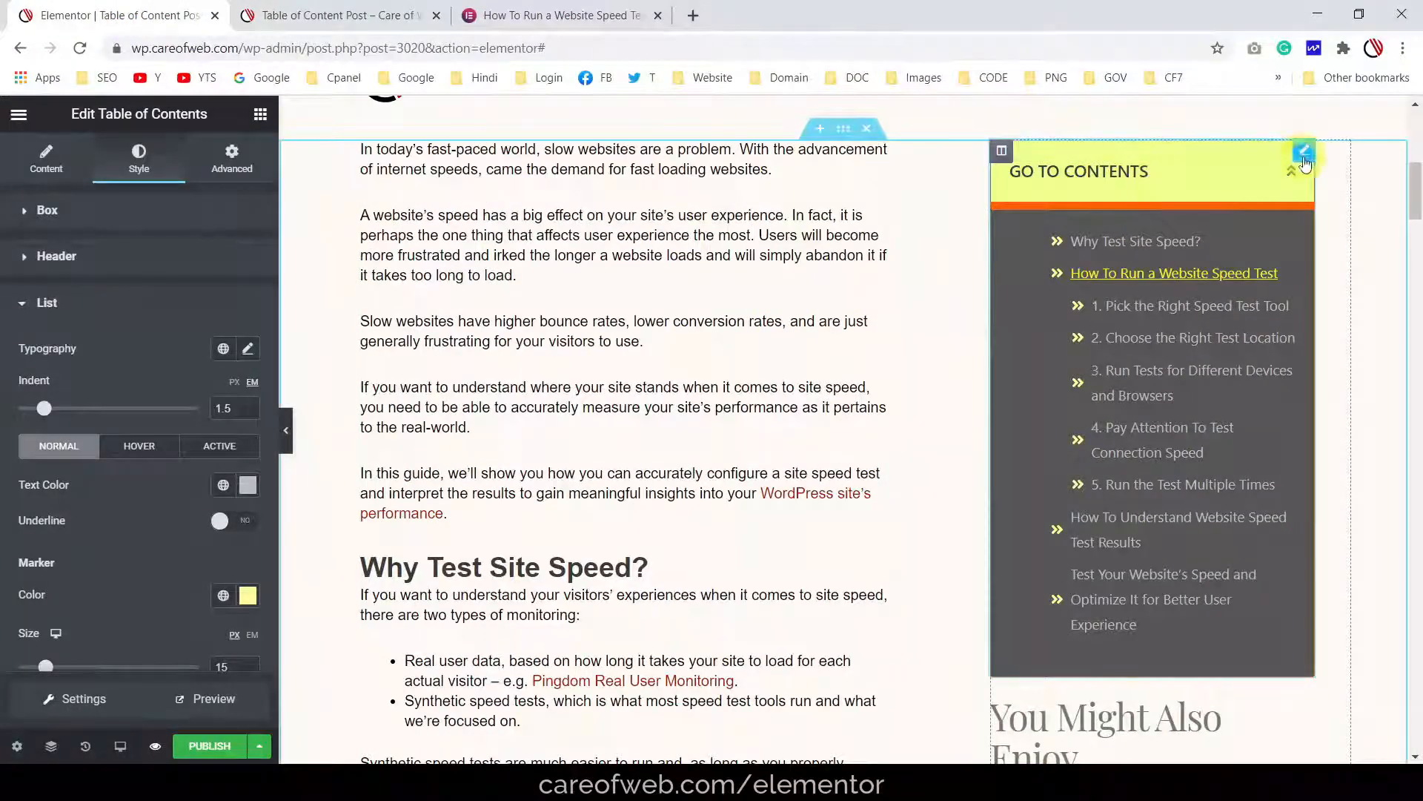
{"action": "left_click", "coordinate": [232, 157]}
{"action": "scroll", "coordinate": [83, 398], "scroll_direction": "down", "scroll_amount": 3}
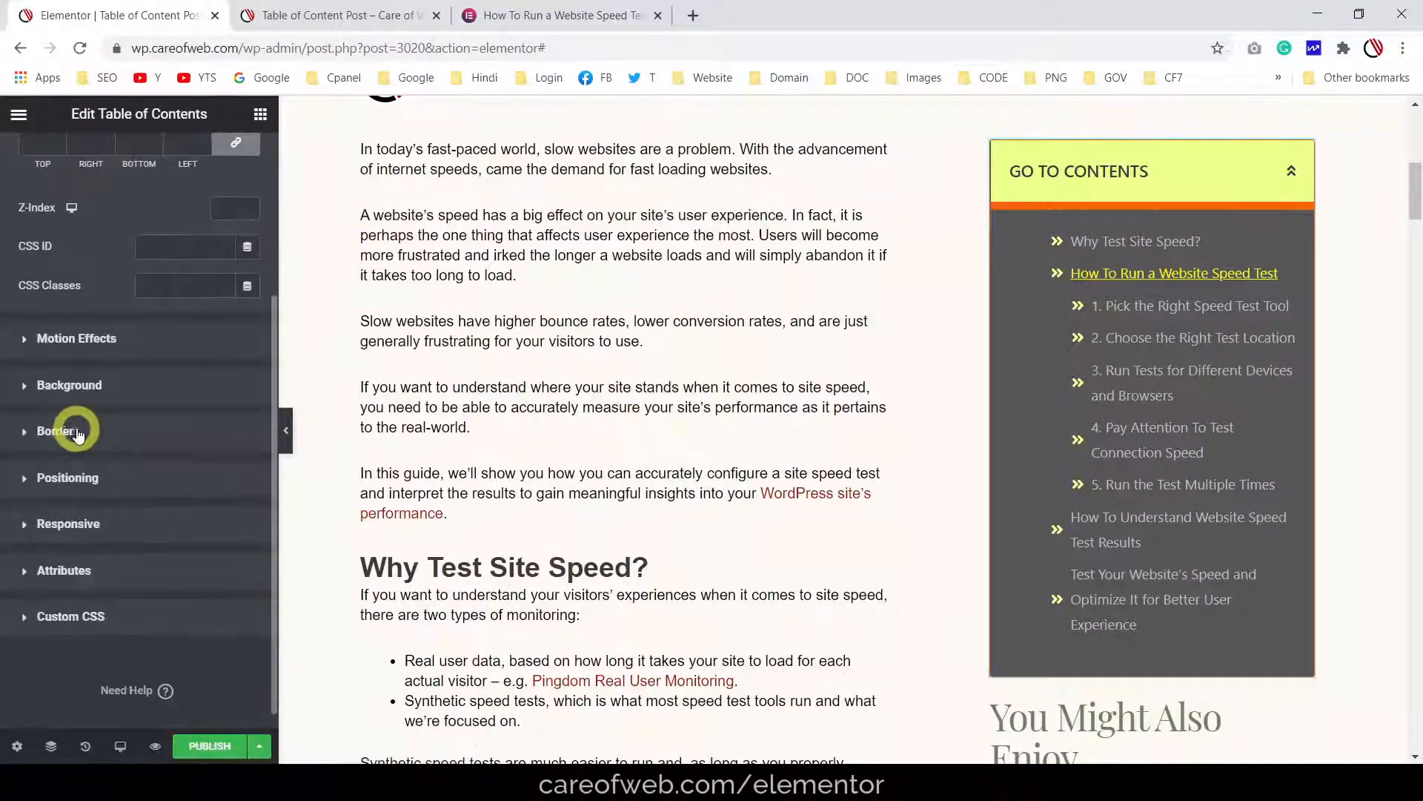
{"action": "left_click", "coordinate": [69, 341]}
{"action": "key", "text": "ctrl+plus"}
{"action": "key", "text": "ctrl+plus"}
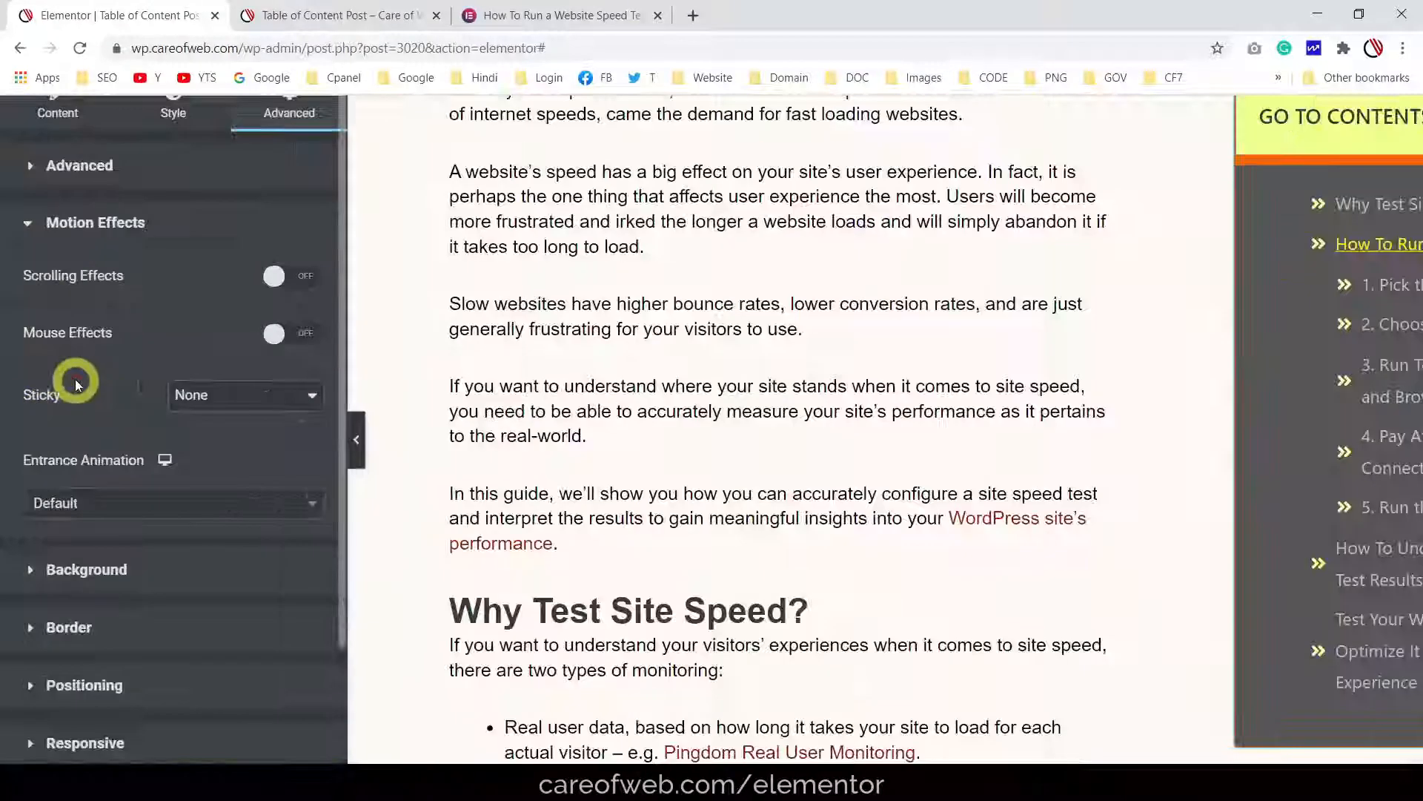
{"action": "left_click", "coordinate": [233, 395]}
{"action": "left_click", "coordinate": [207, 438]}
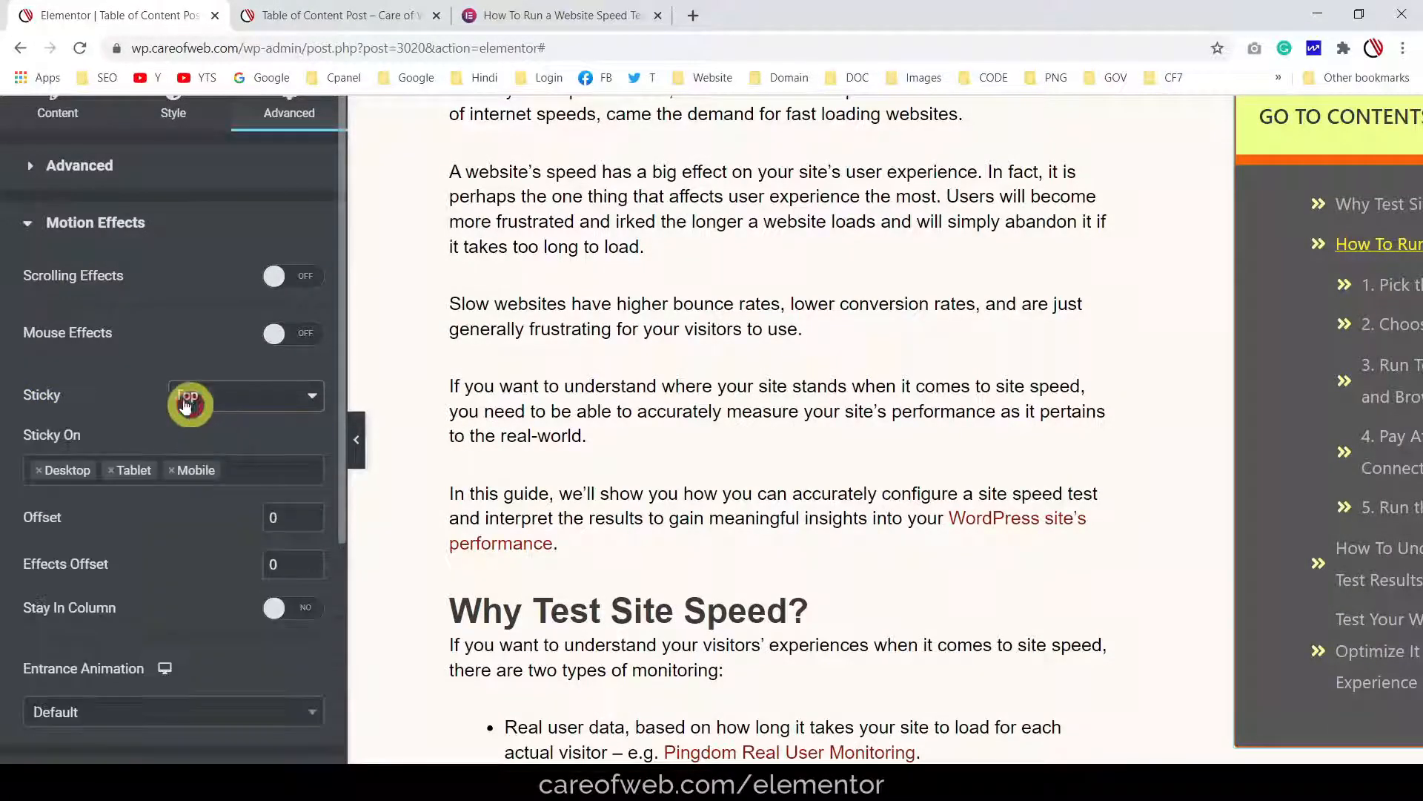
{"action": "key", "text": "ctrl+0"}
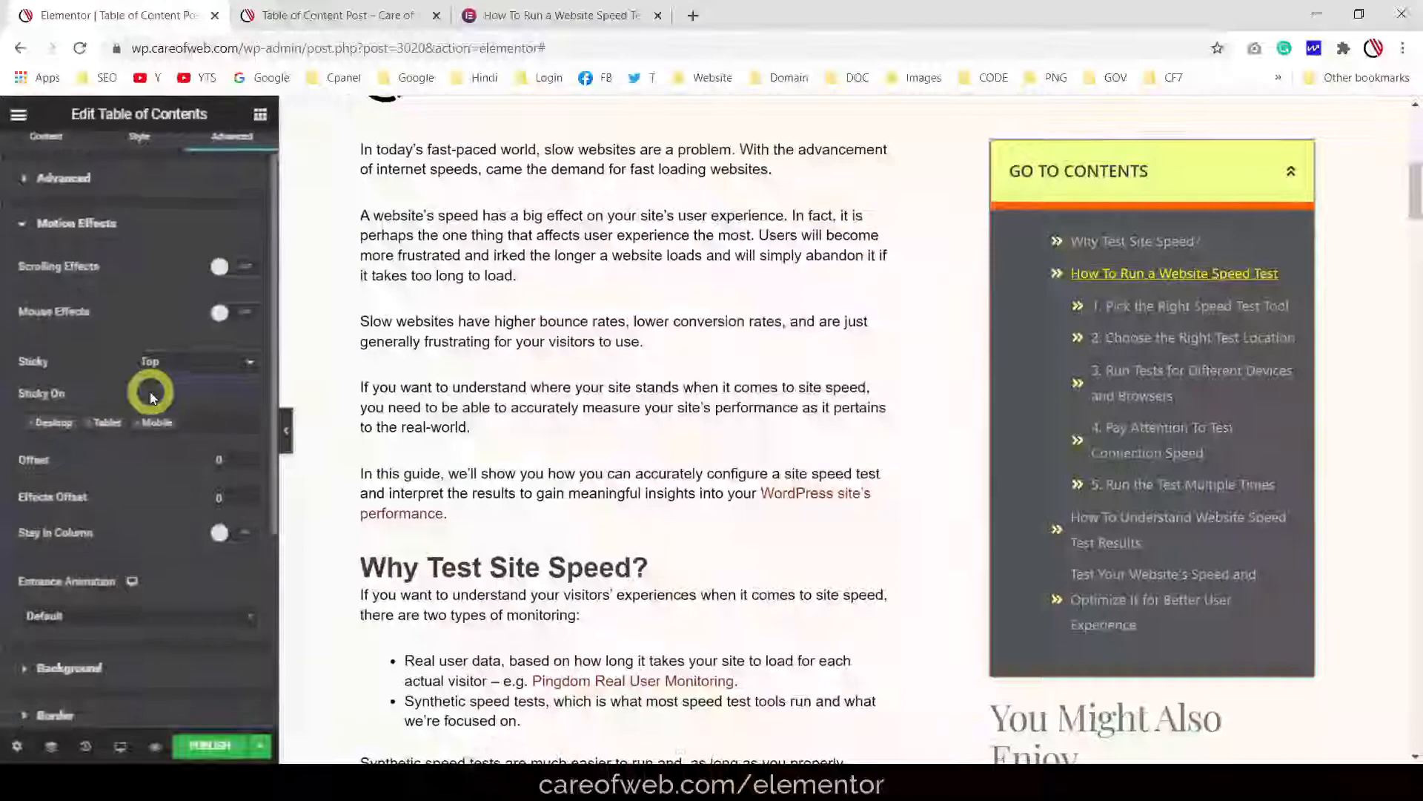
Limit the contents box's Sticky On devices to Desktop and check its behaviour along the article
{"action": "left_click", "coordinate": [89, 420]}
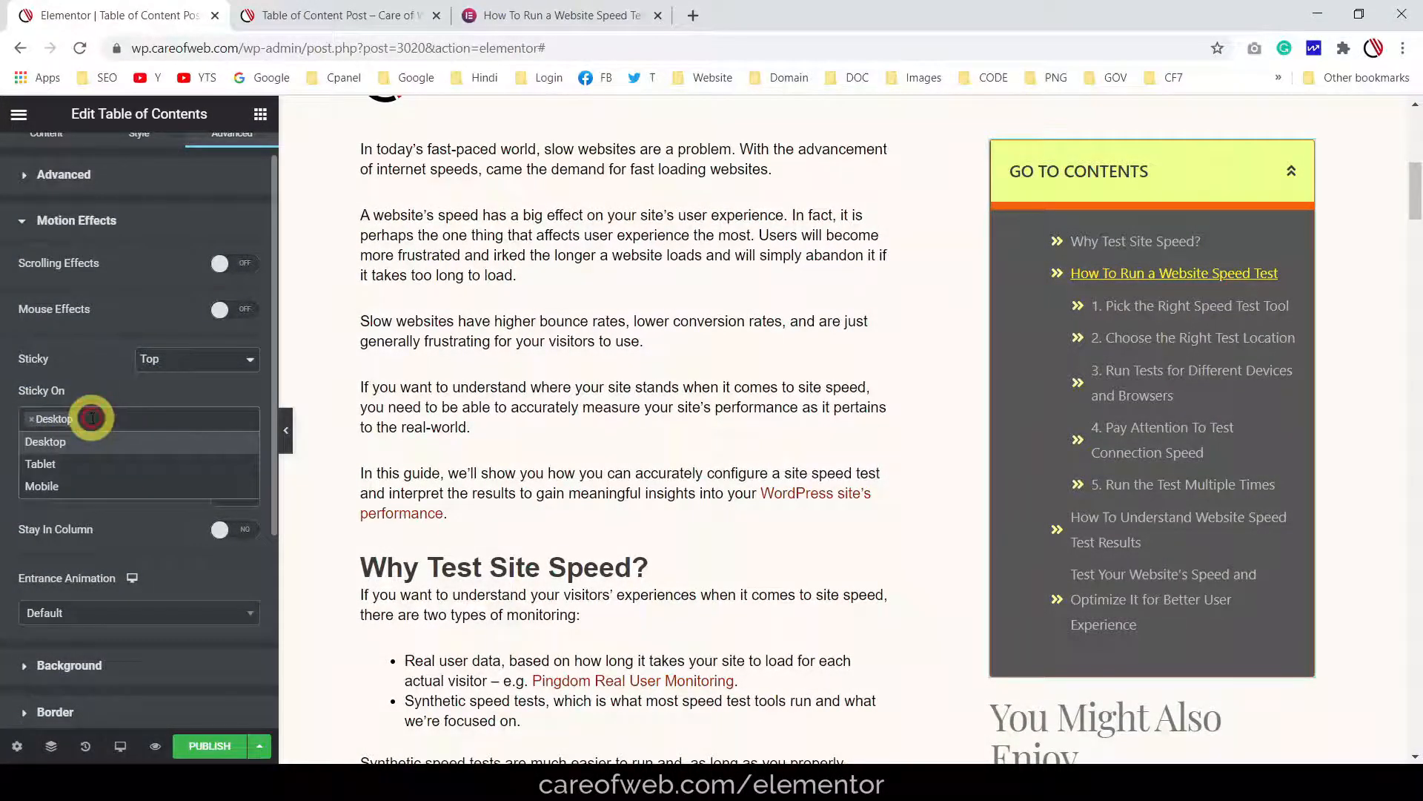
{"action": "left_click", "coordinate": [99, 418]}
{"action": "scroll", "coordinate": [858, 334], "scroll_direction": "up", "scroll_amount": 2}
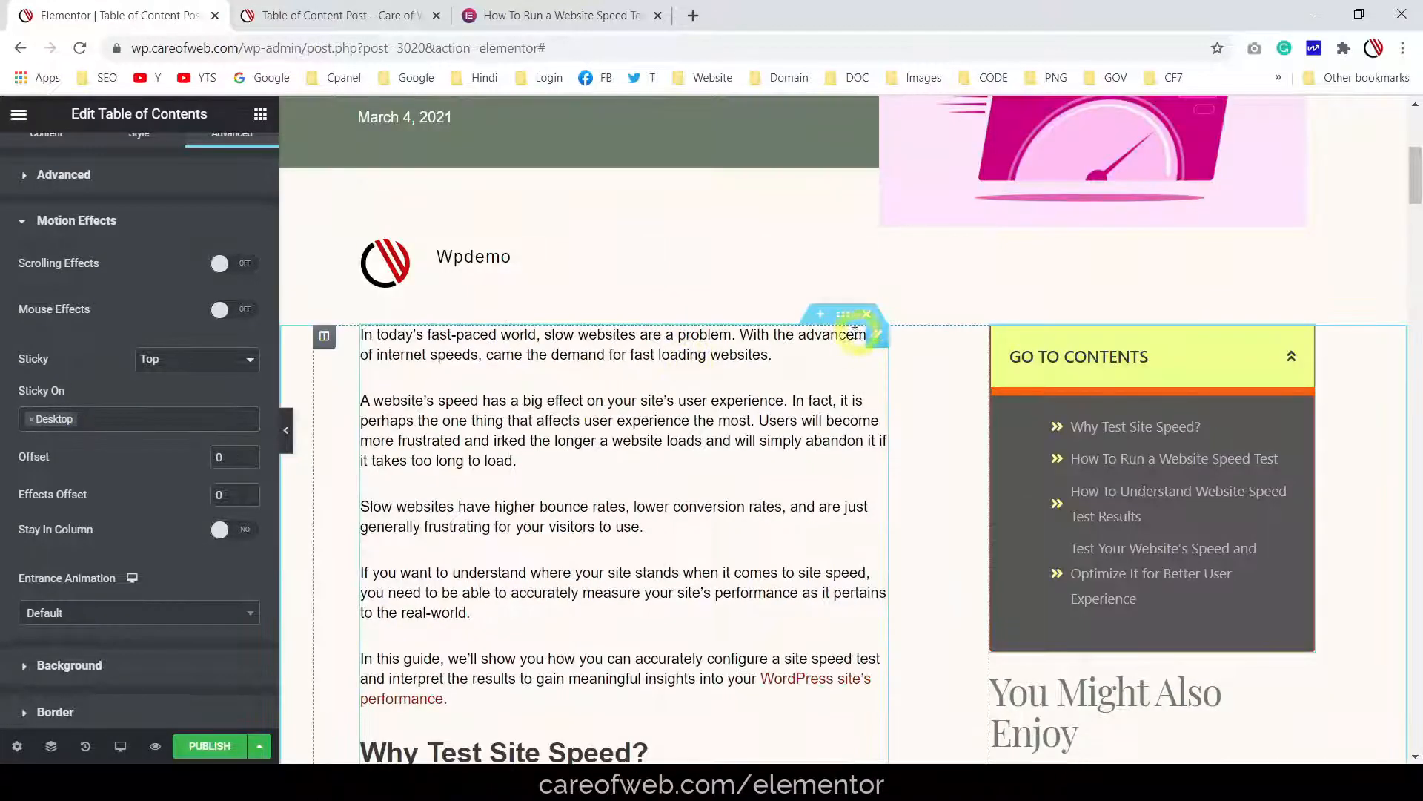
{"action": "scroll", "coordinate": [743, 388], "scroll_direction": "down", "scroll_amount": 4}
{"action": "scroll", "coordinate": [744, 391], "scroll_direction": "down", "scroll_amount": 9}
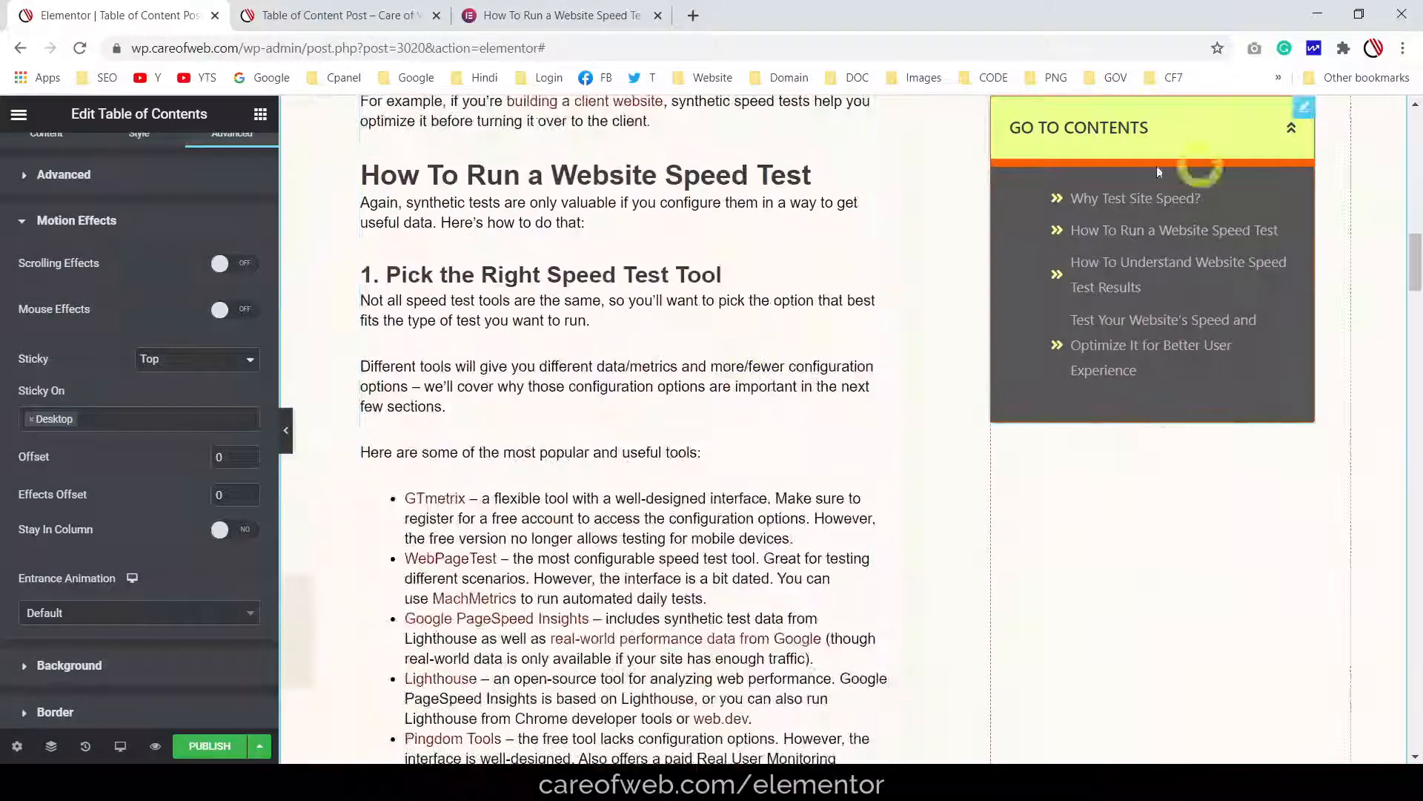
{"action": "scroll", "coordinate": [769, 319], "scroll_direction": "down", "scroll_amount": 10}
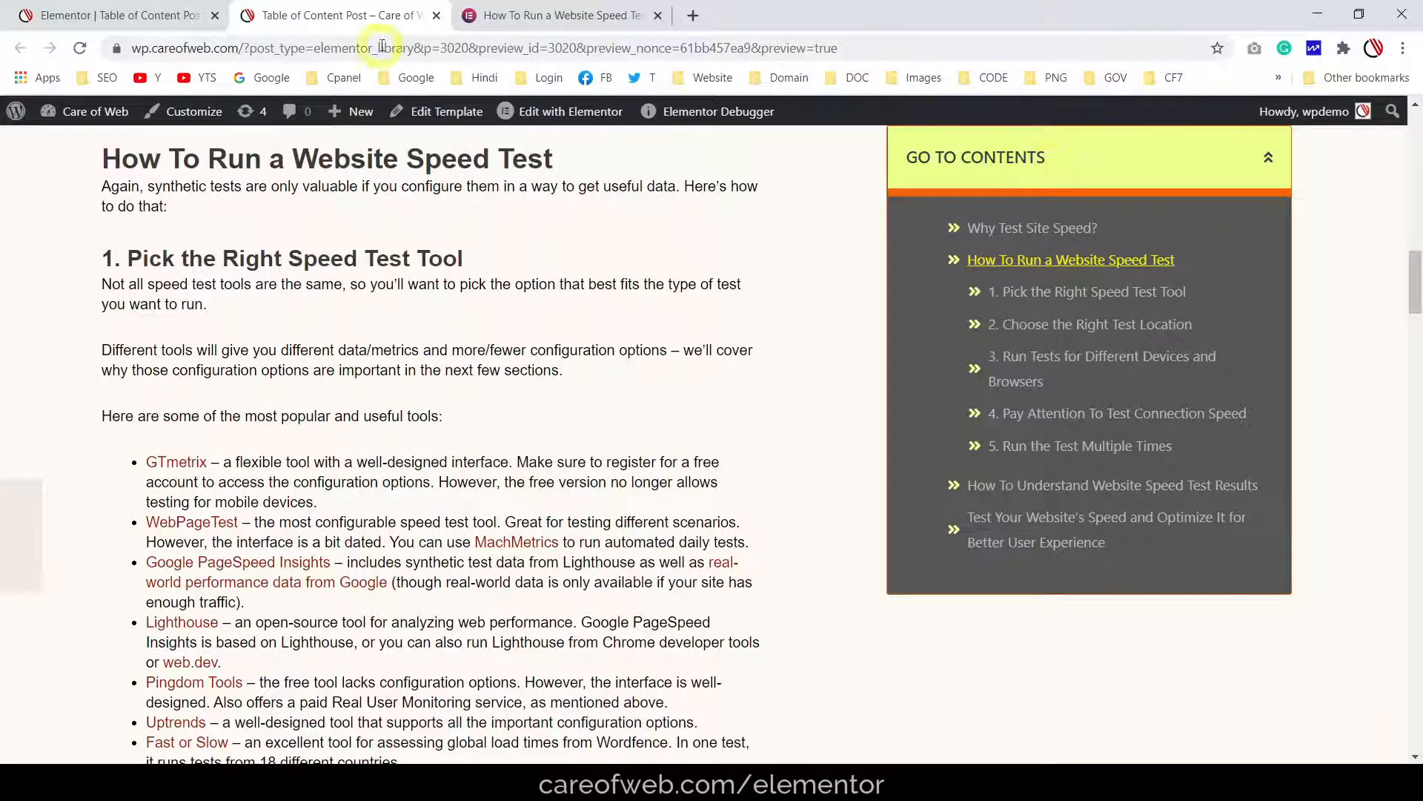
Set the sticky Offset of the contents box to 25 and check its spacing in the editor's full-width view
{"action": "left_click", "coordinate": [146, 14]}
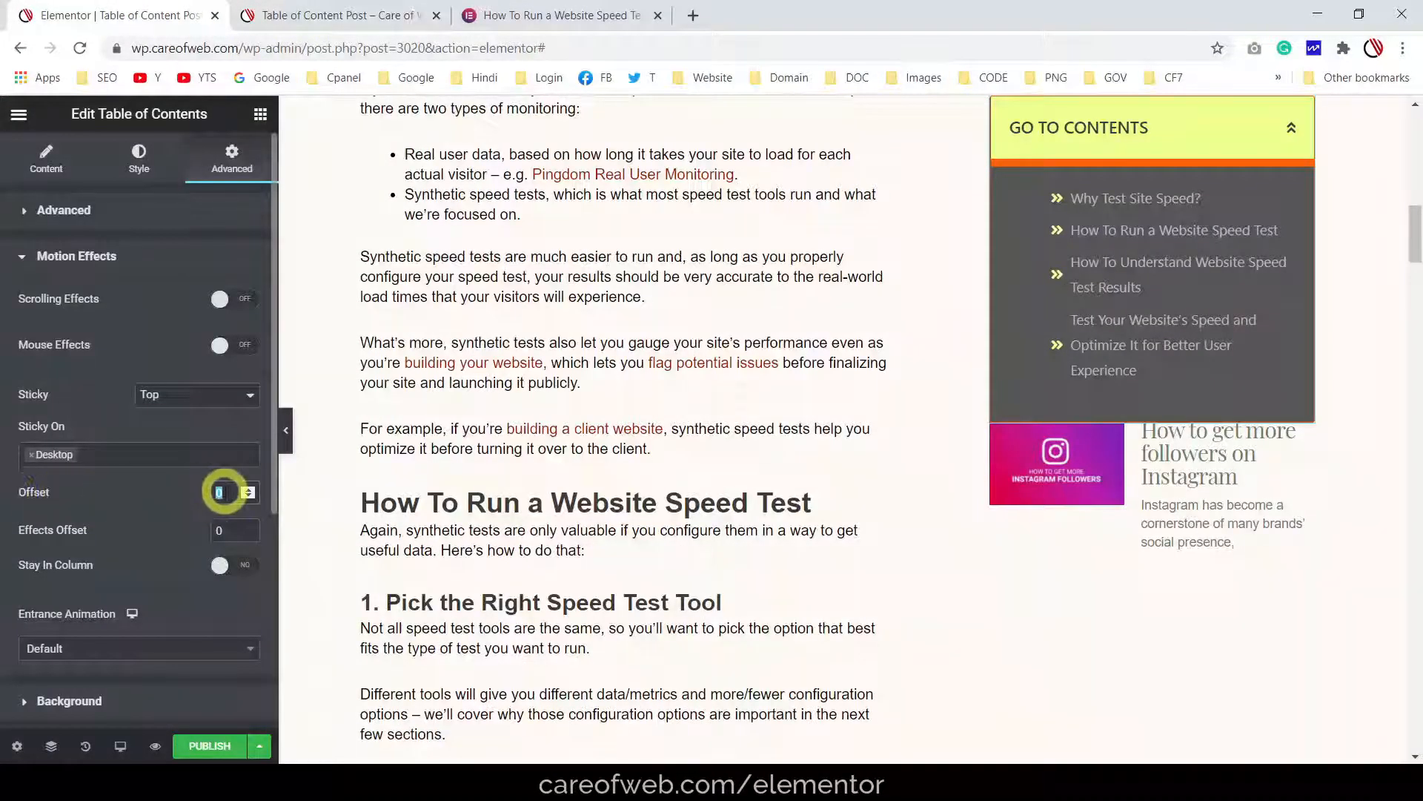
{"action": "type", "text": "1"}
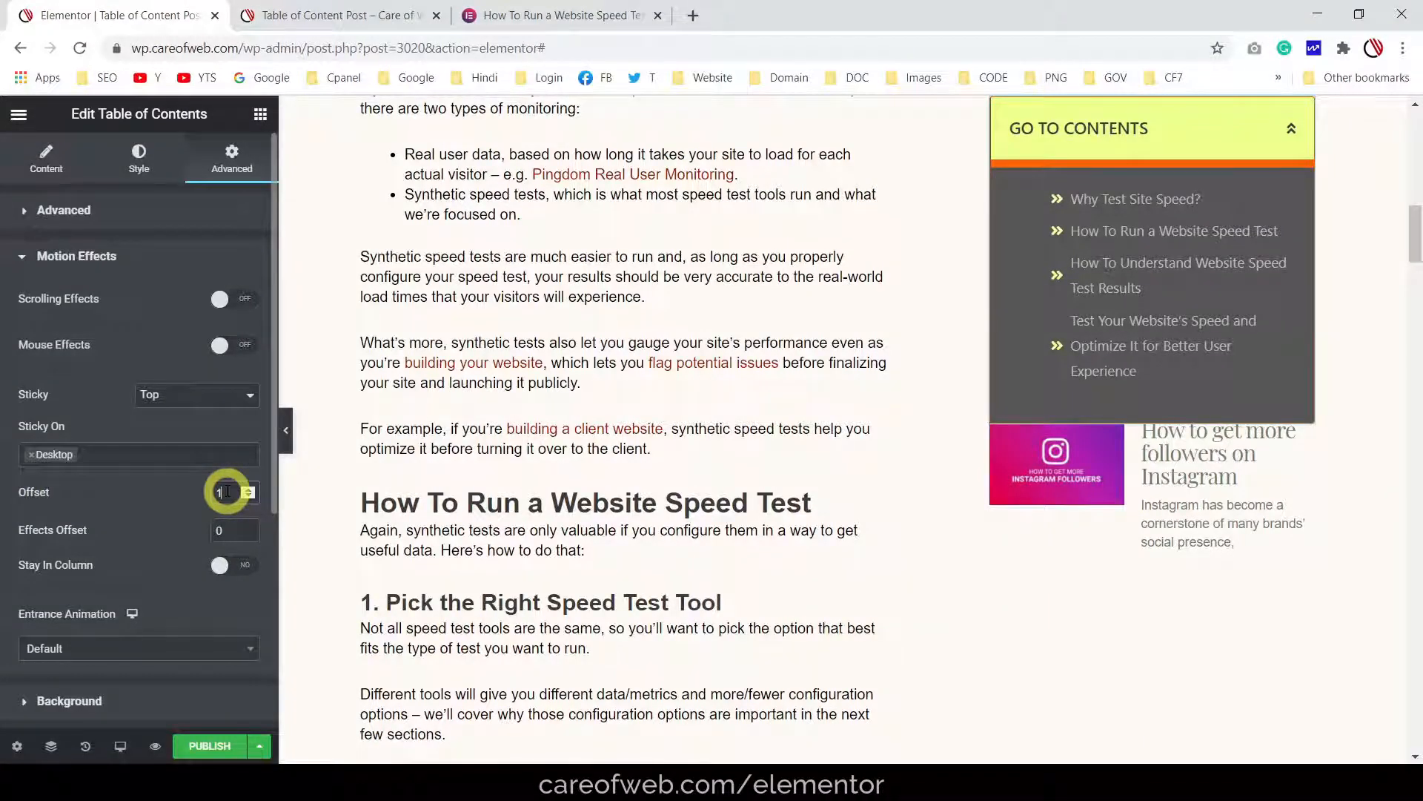
{"action": "type", "text": "25"}
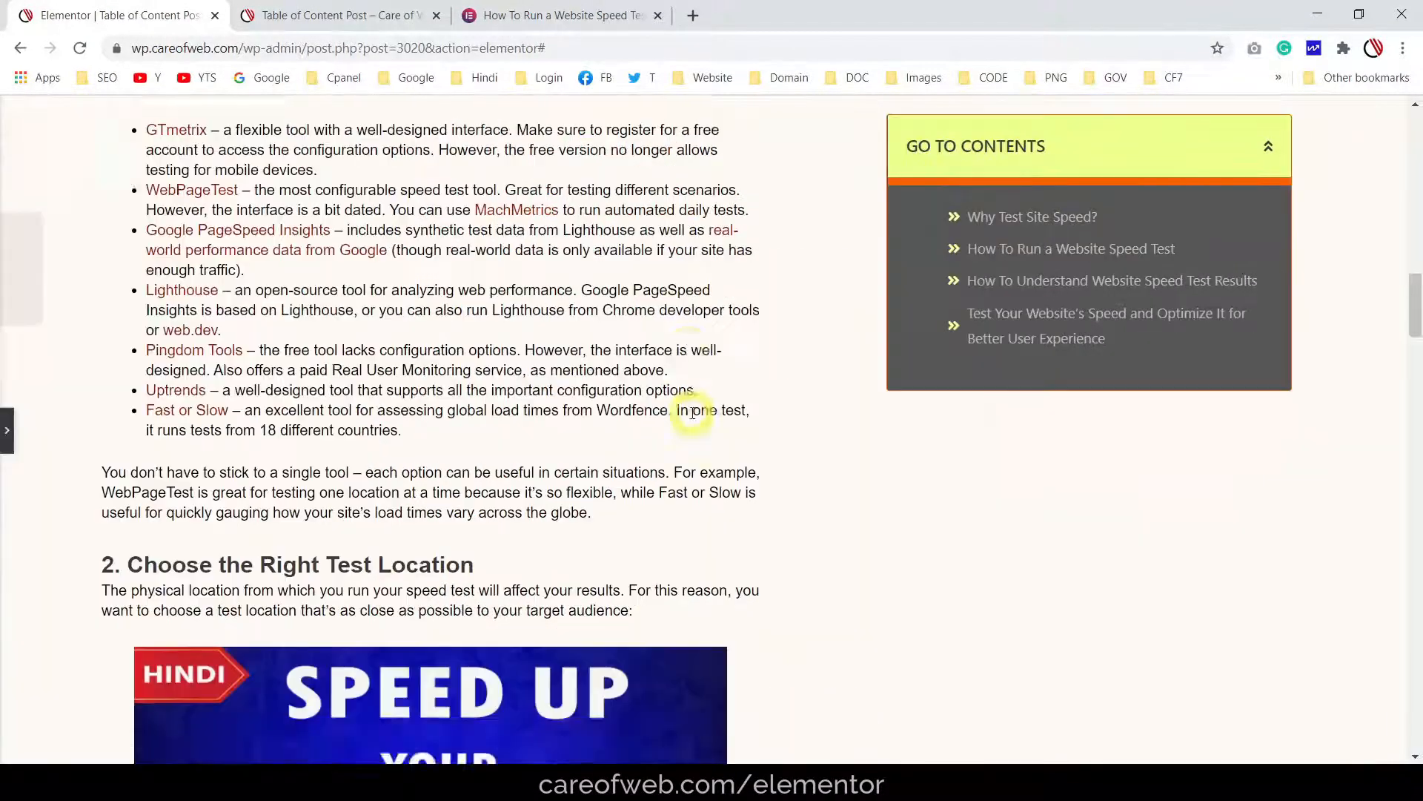
{"action": "scroll", "coordinate": [688, 395], "scroll_direction": "up", "scroll_amount": 5}
{"action": "scroll", "coordinate": [688, 394], "scroll_direction": "down", "scroll_amount": 7}
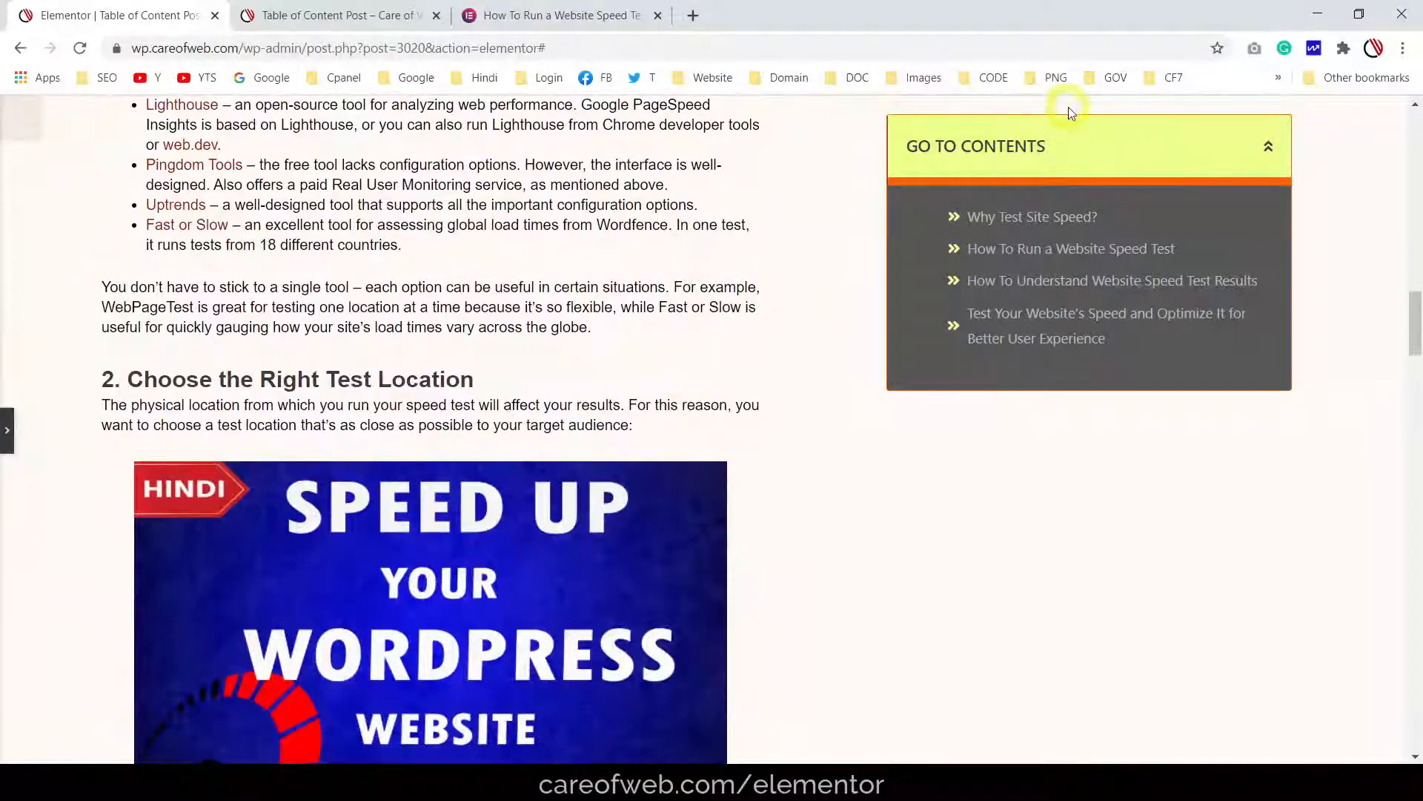
In the preview tab, examine how the sticky box highlights entries through the "How To Run a Website Speed Test" sections
{"action": "left_click", "coordinate": [319, 15]}
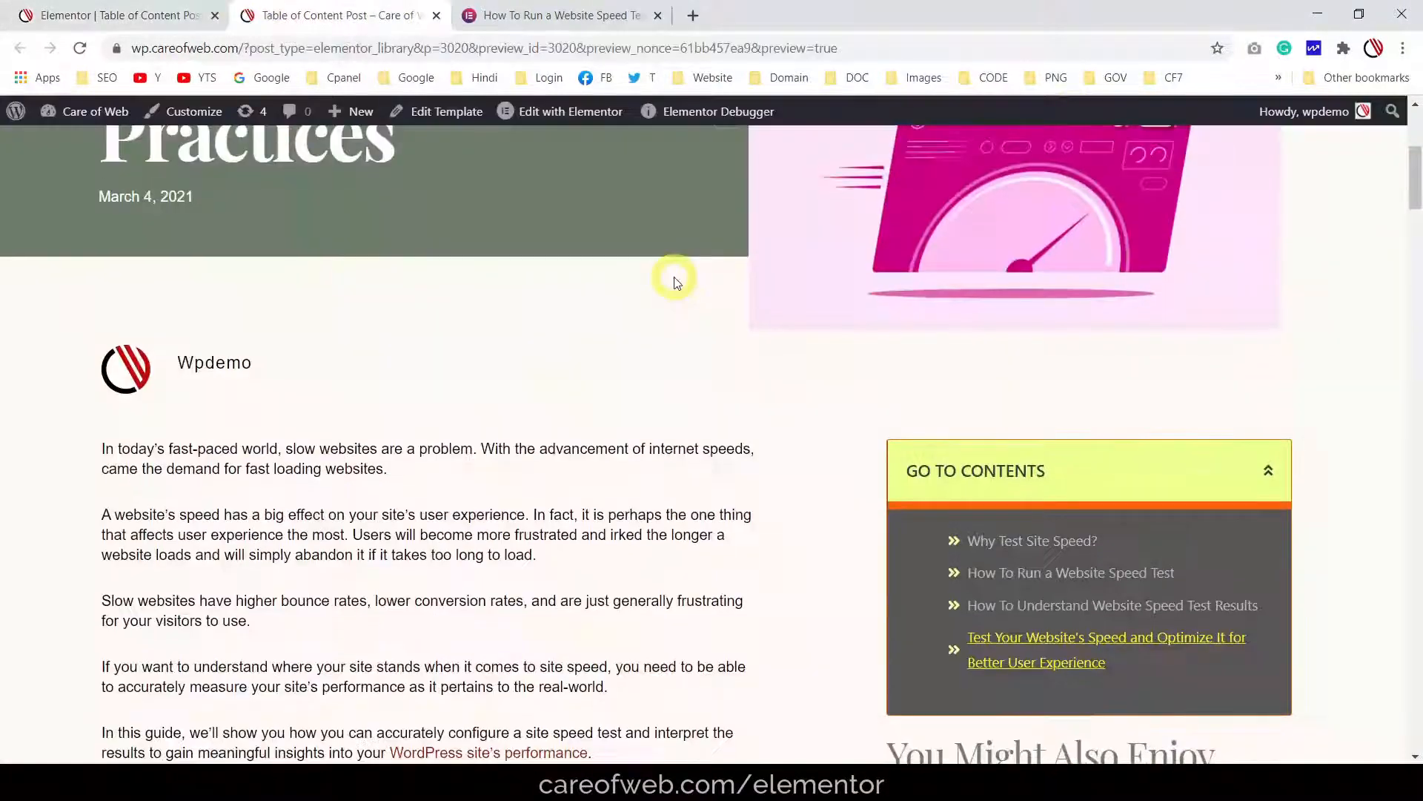
{"action": "scroll", "coordinate": [662, 310], "scroll_direction": "down", "scroll_amount": 13}
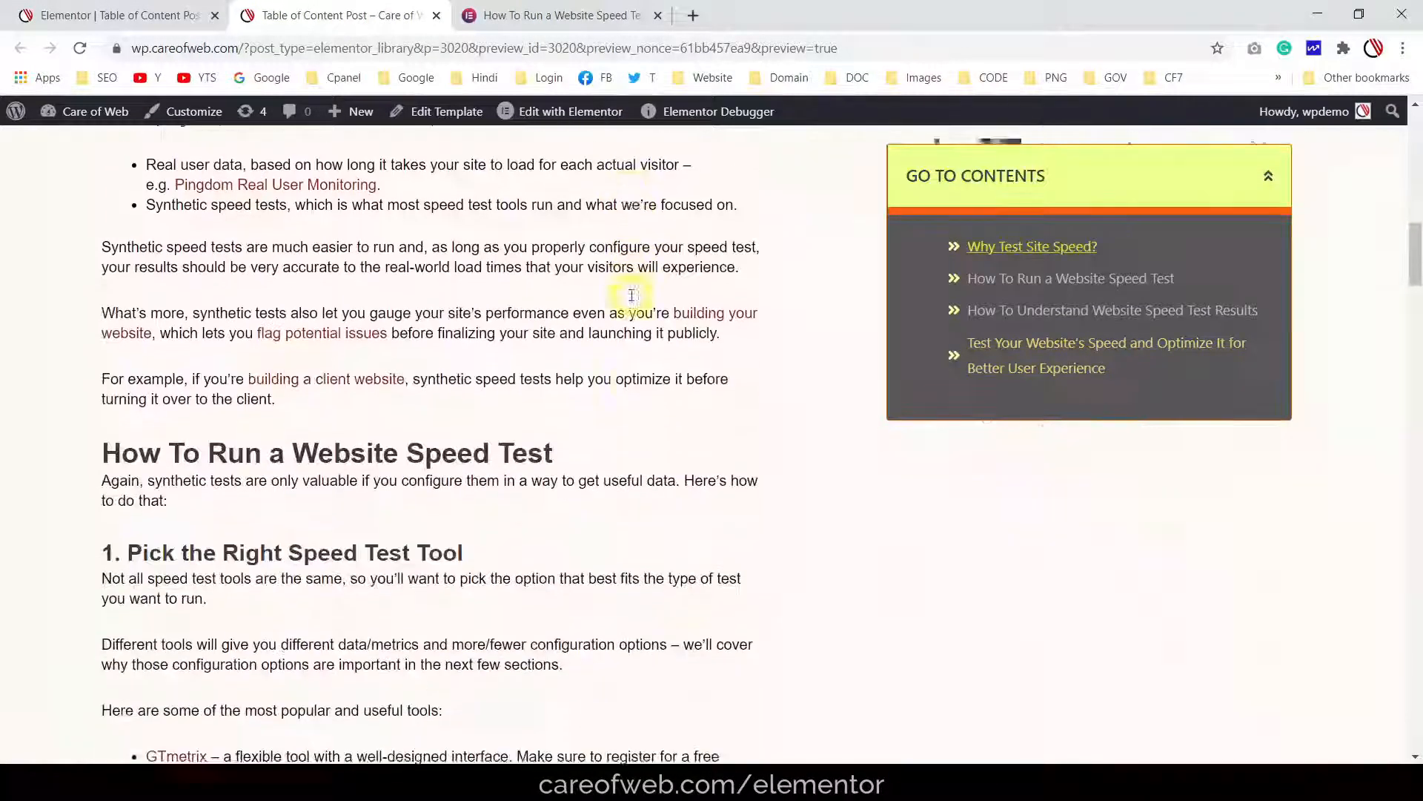
{"action": "scroll", "coordinate": [631, 294], "scroll_direction": "down", "scroll_amount": 3}
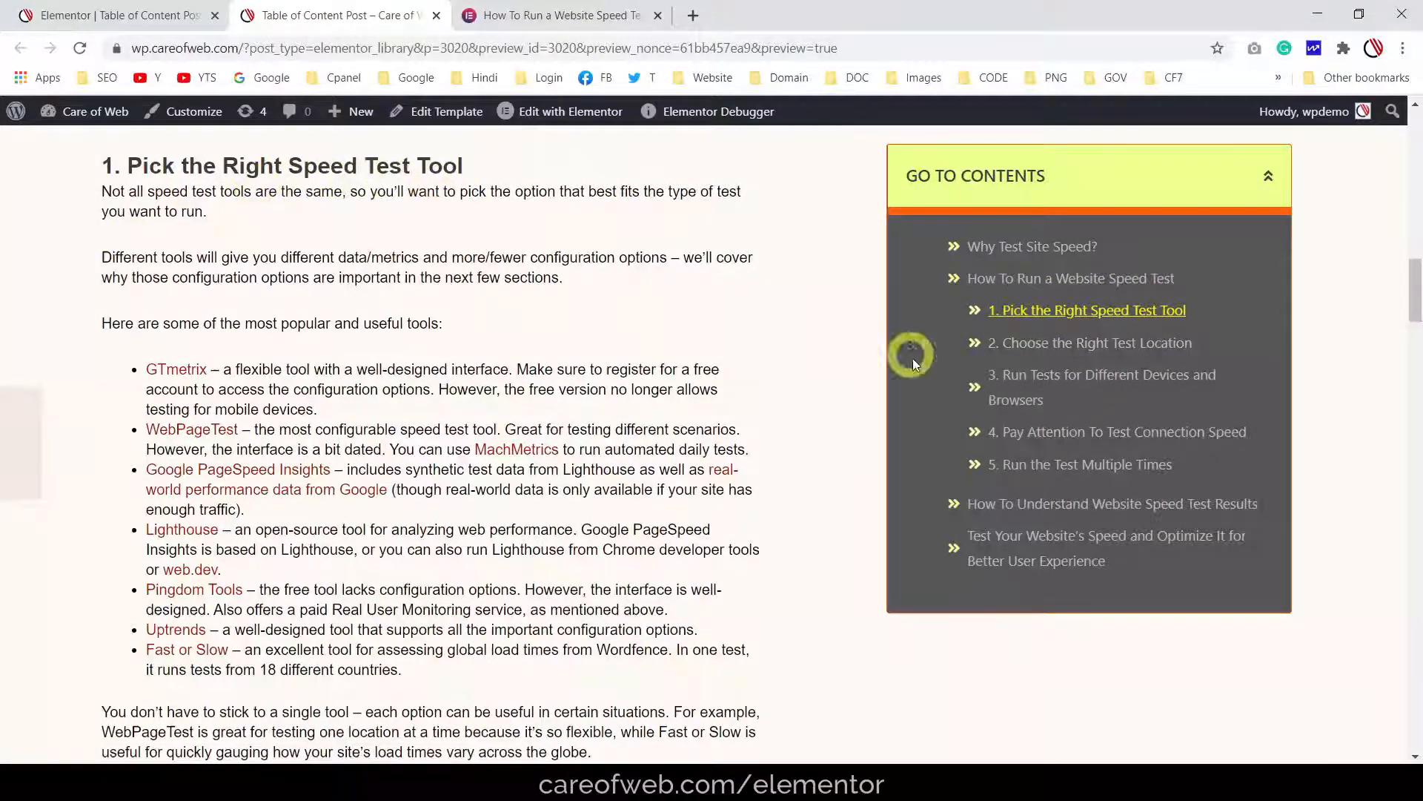
{"action": "scroll", "coordinate": [436, 330], "scroll_direction": "down", "scroll_amount": 4}
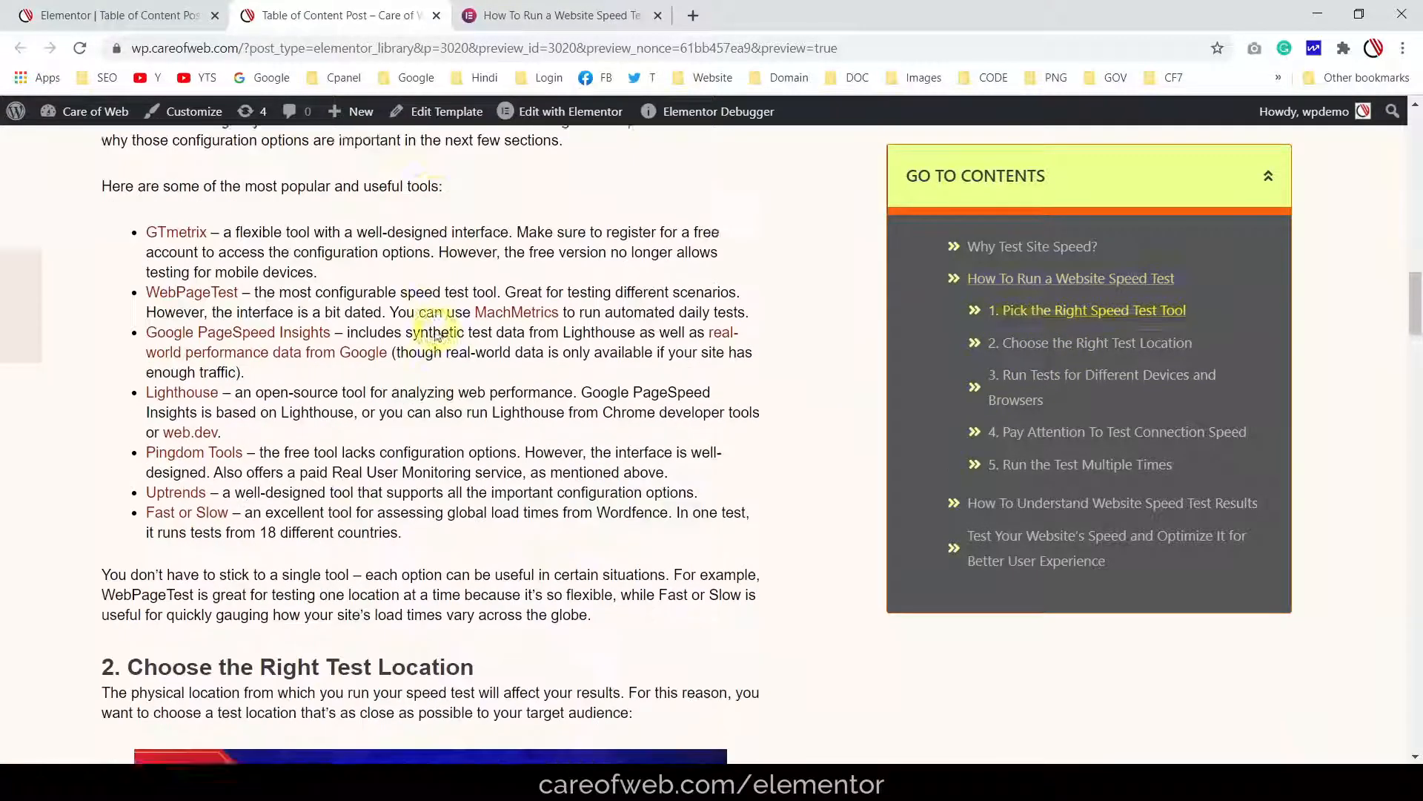
{"action": "scroll", "coordinate": [436, 330], "scroll_direction": "down", "scroll_amount": 5}
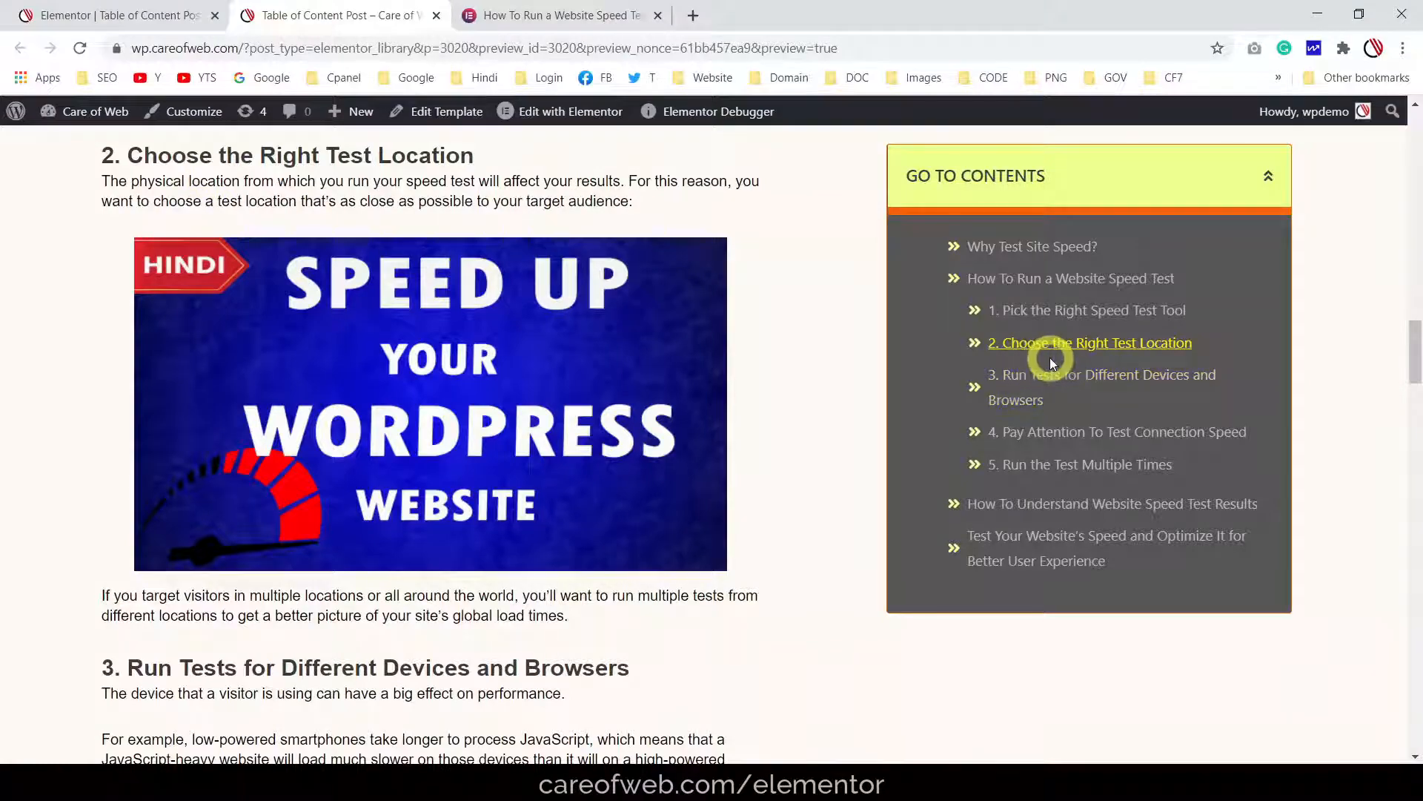
{"action": "scroll", "coordinate": [445, 367], "scroll_direction": "down", "scroll_amount": 7}
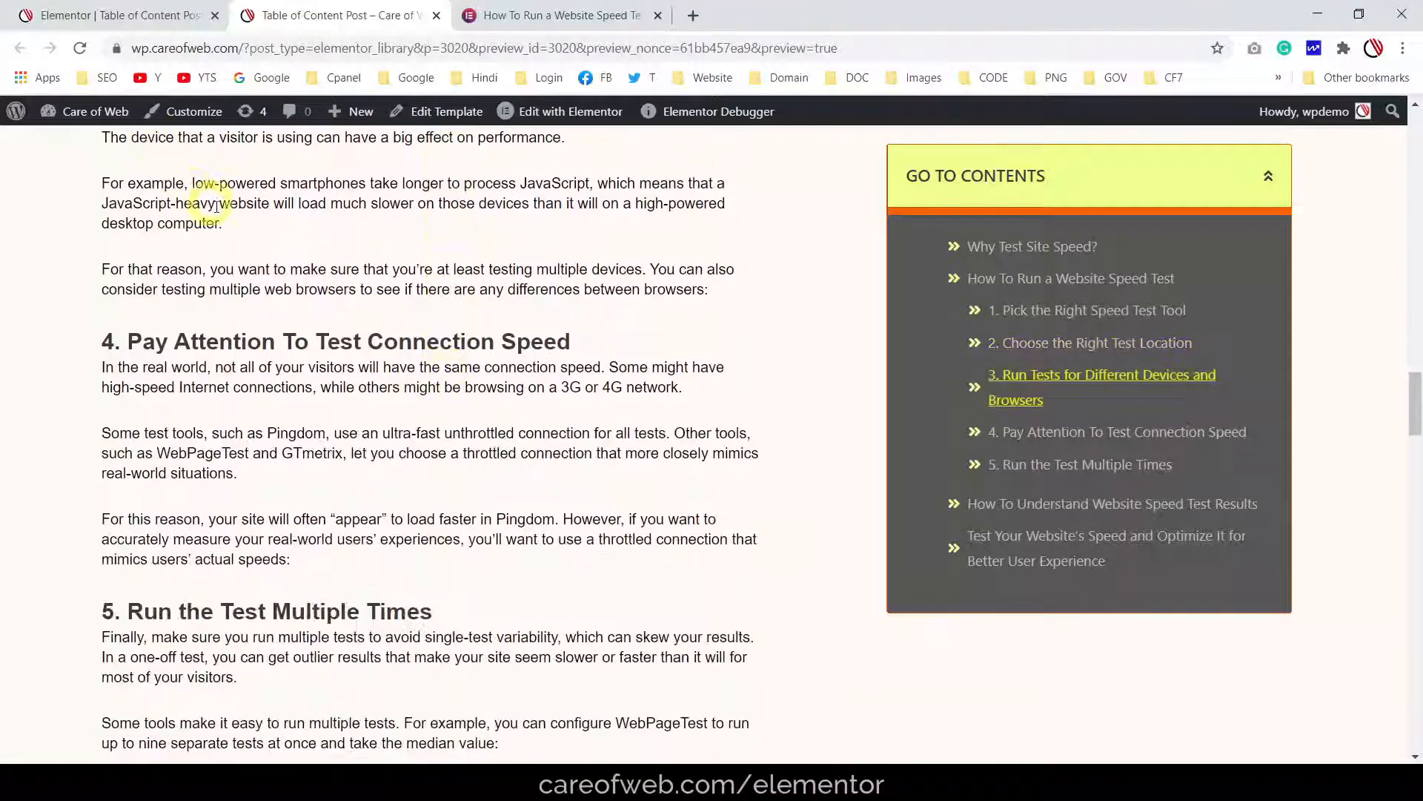
{"action": "scroll", "coordinate": [215, 207], "scroll_direction": "up", "scroll_amount": 3}
{"action": "scroll", "coordinate": [199, 222], "scroll_direction": "down", "scroll_amount": 3}
{"action": "scroll", "coordinate": [166, 208], "scroll_direction": "up", "scroll_amount": 1}
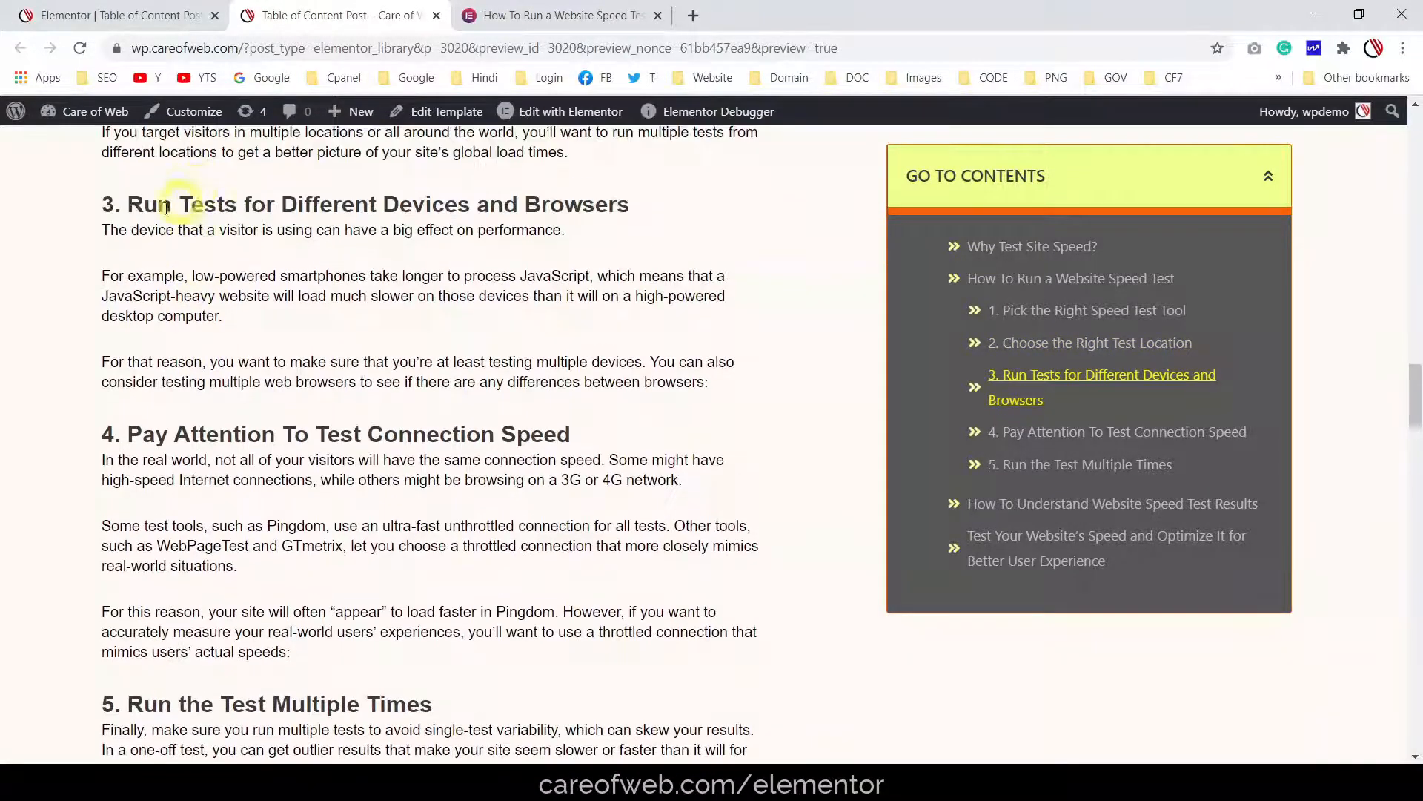
Examine the sticky box's subentries through the "How To Understand Website Speed Test Results" sections and its overlap with the sidebar posts
{"action": "scroll", "coordinate": [438, 404], "scroll_direction": "down", "scroll_amount": 10}
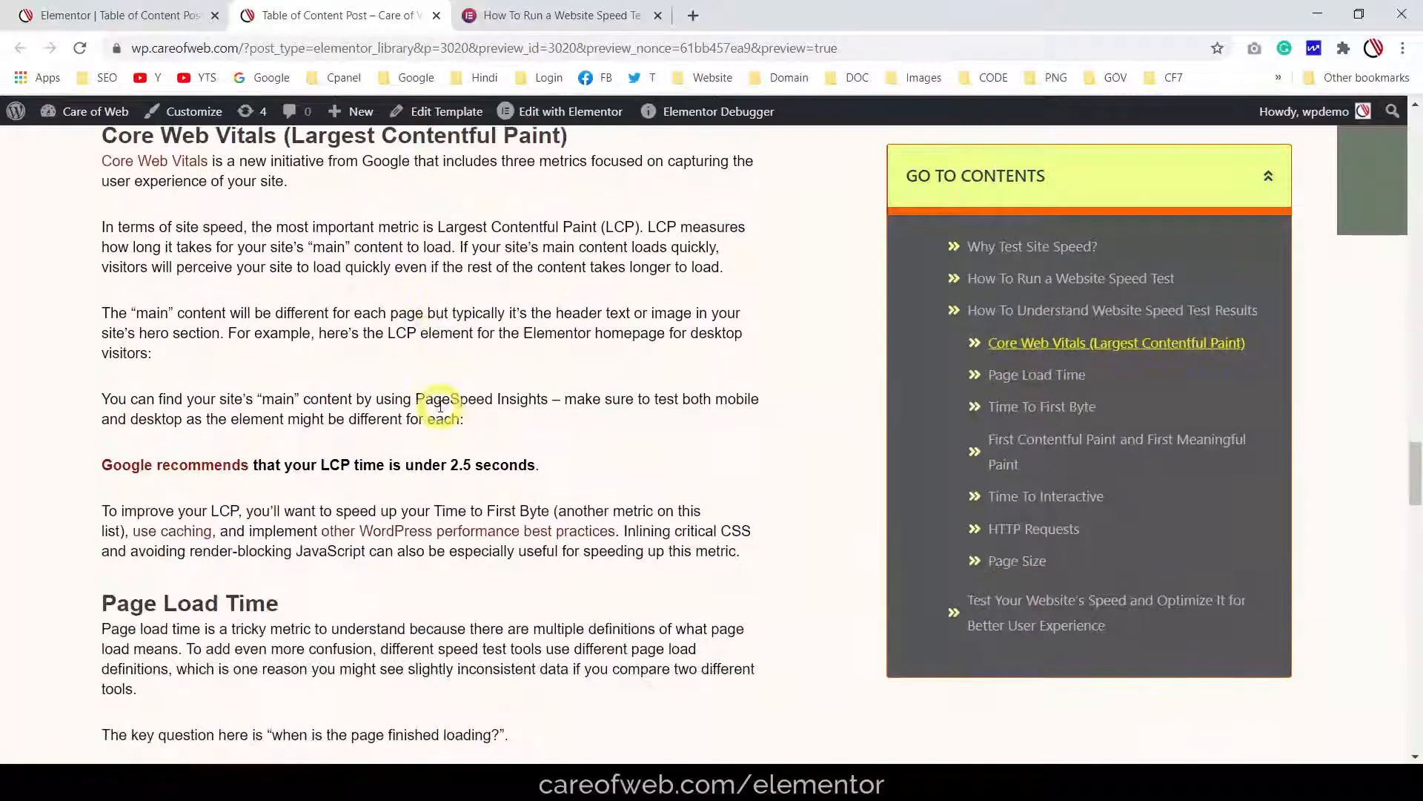
{"action": "scroll", "coordinate": [439, 404], "scroll_direction": "down", "scroll_amount": 5}
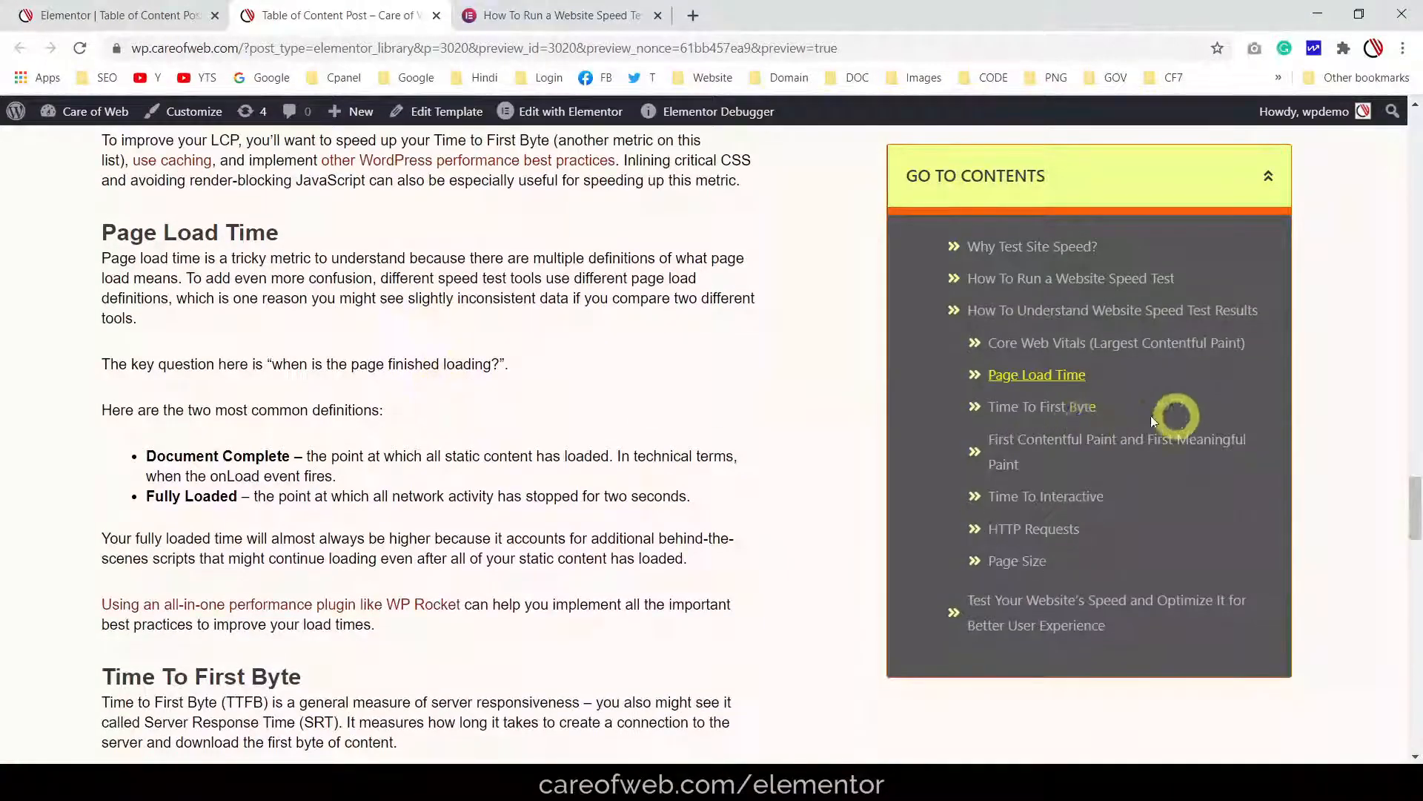
{"action": "scroll", "coordinate": [658, 384], "scroll_direction": "down", "scroll_amount": 1}
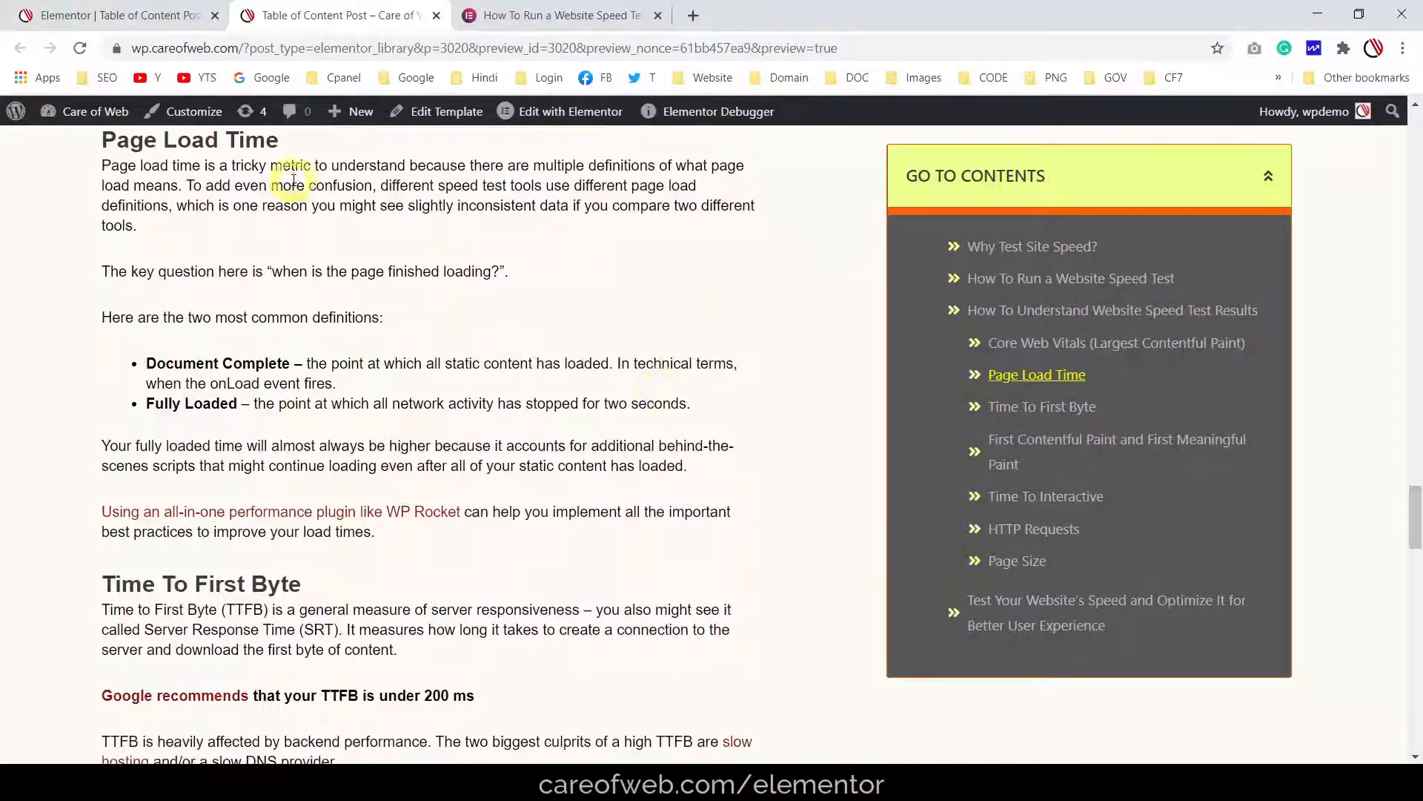
{"action": "scroll", "coordinate": [510, 377], "scroll_direction": "down", "scroll_amount": 5}
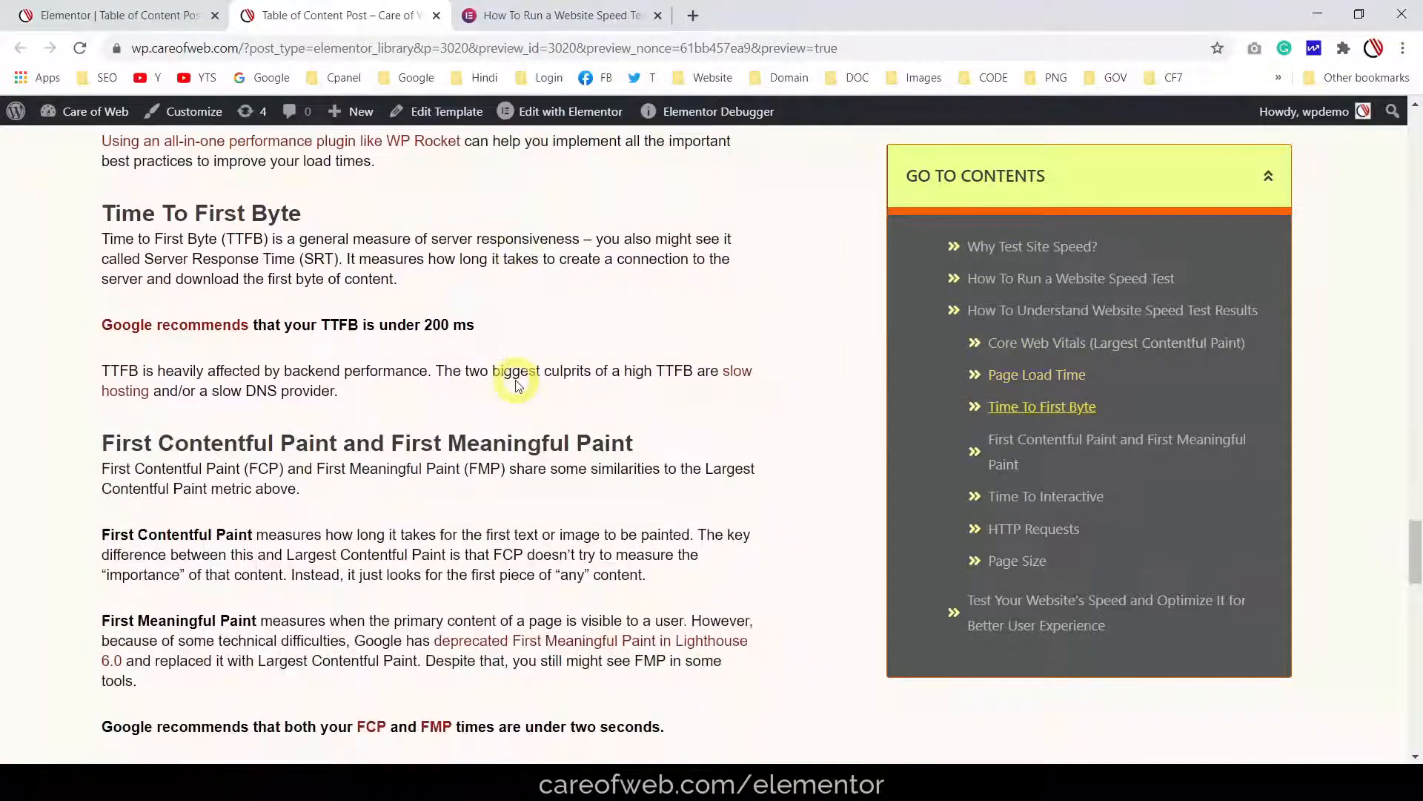
{"action": "scroll", "coordinate": [396, 226], "scroll_direction": "down", "scroll_amount": 1}
{"action": "scroll", "coordinate": [375, 223], "scroll_direction": "up", "scroll_amount": 1}
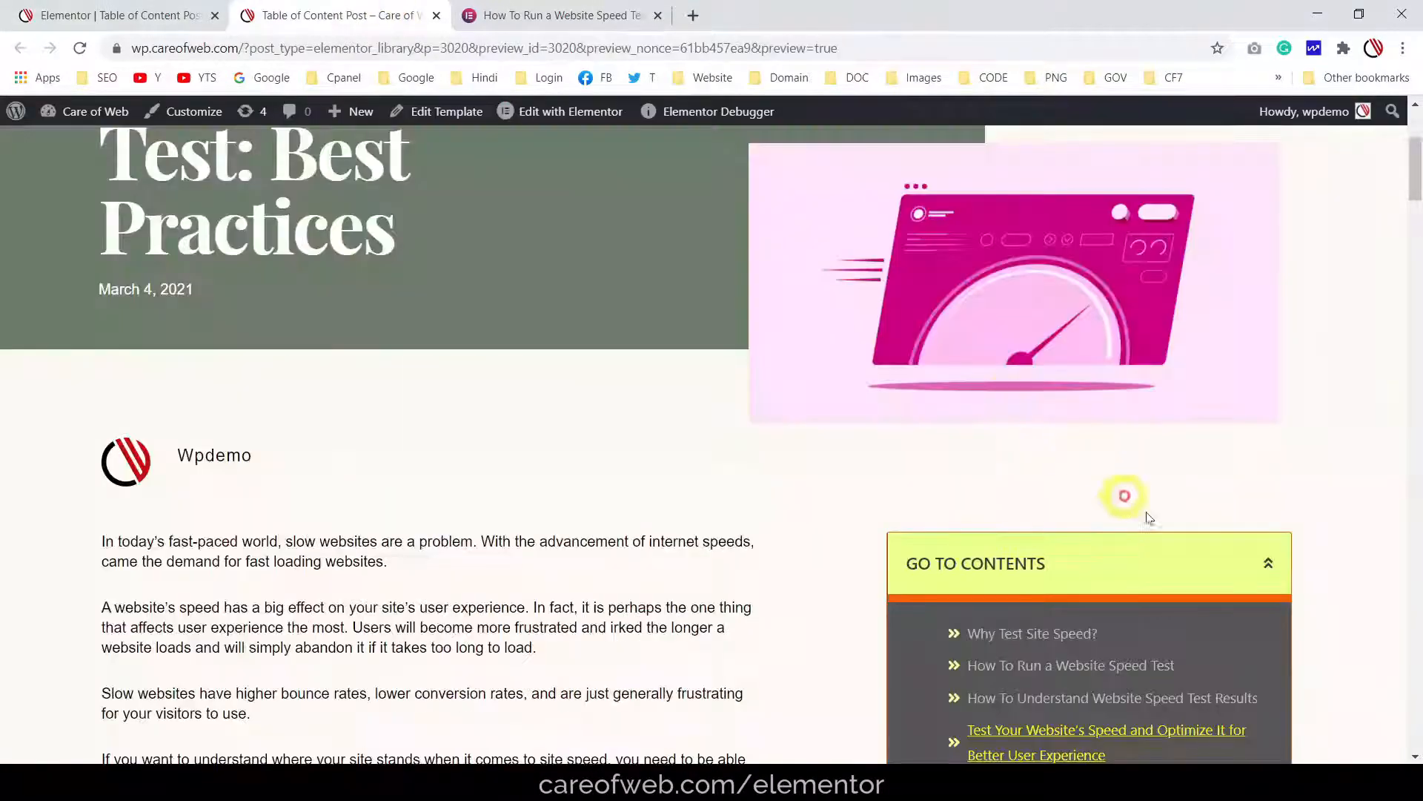
{"action": "scroll", "coordinate": [1172, 519], "scroll_direction": "down", "scroll_amount": 8}
{"action": "scroll", "coordinate": [1339, 453], "scroll_direction": "down", "scroll_amount": 7}
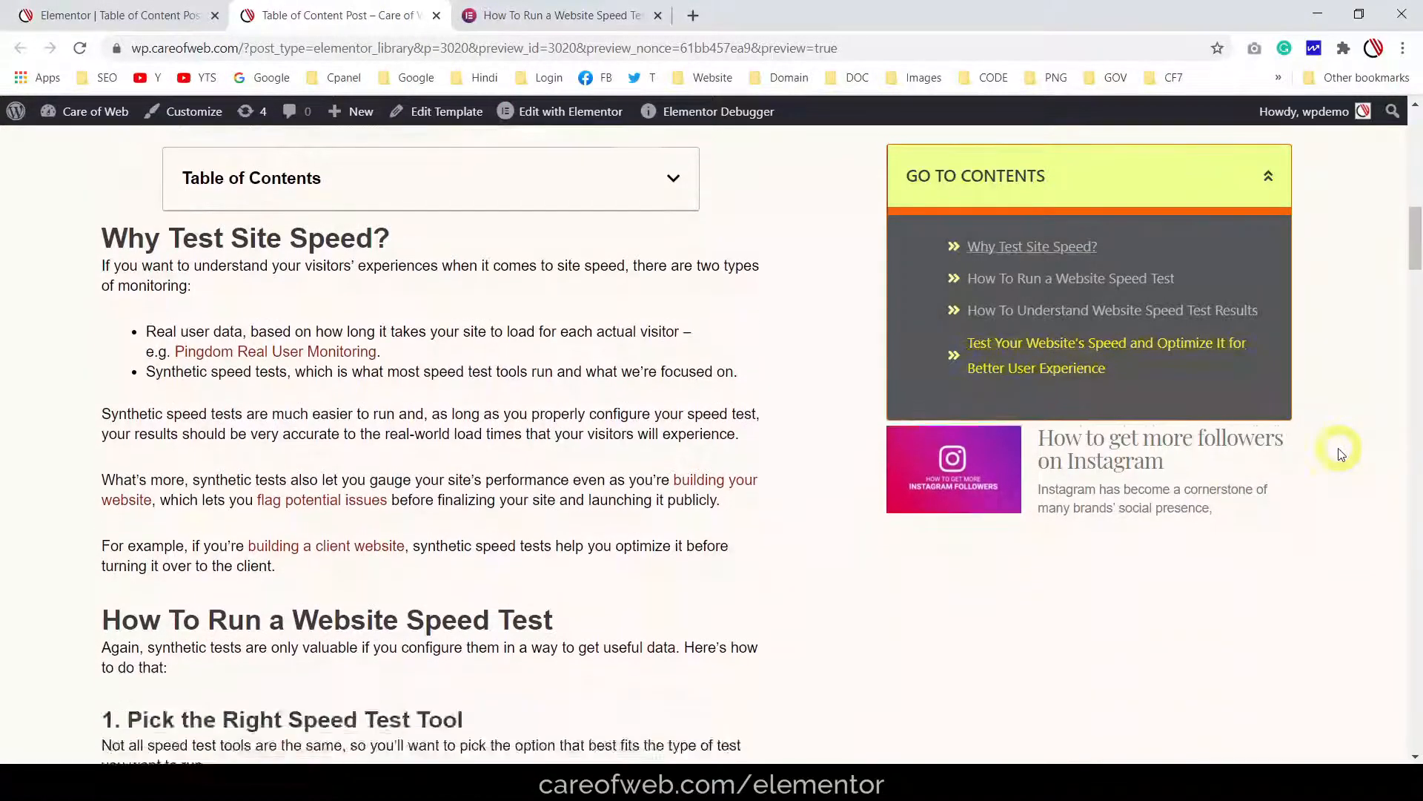
Return to the template editor, start publishing, and add an Include display condition set to Posts
{"action": "left_click", "coordinate": [152, 15]}
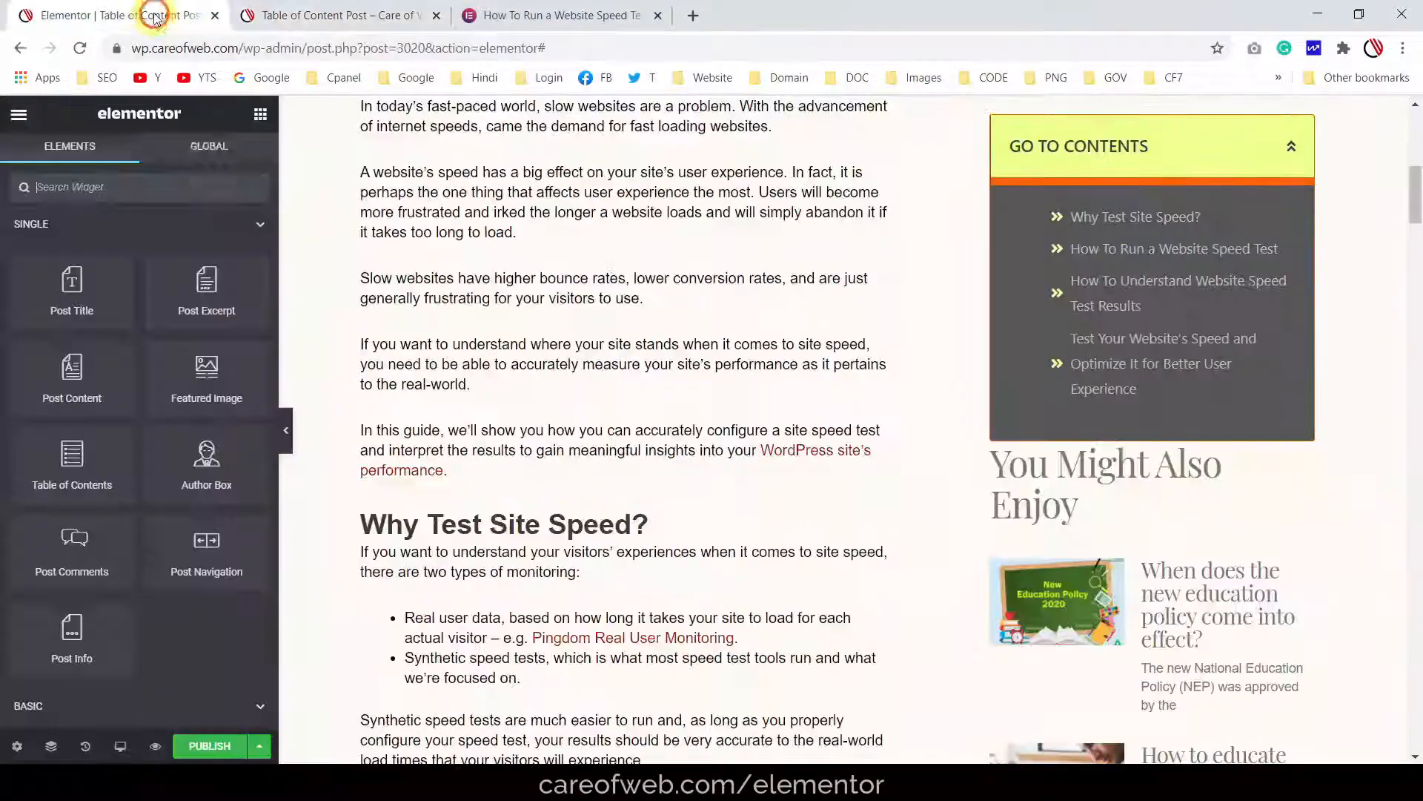
{"action": "scroll", "coordinate": [838, 327], "scroll_direction": "down", "scroll_amount": 5}
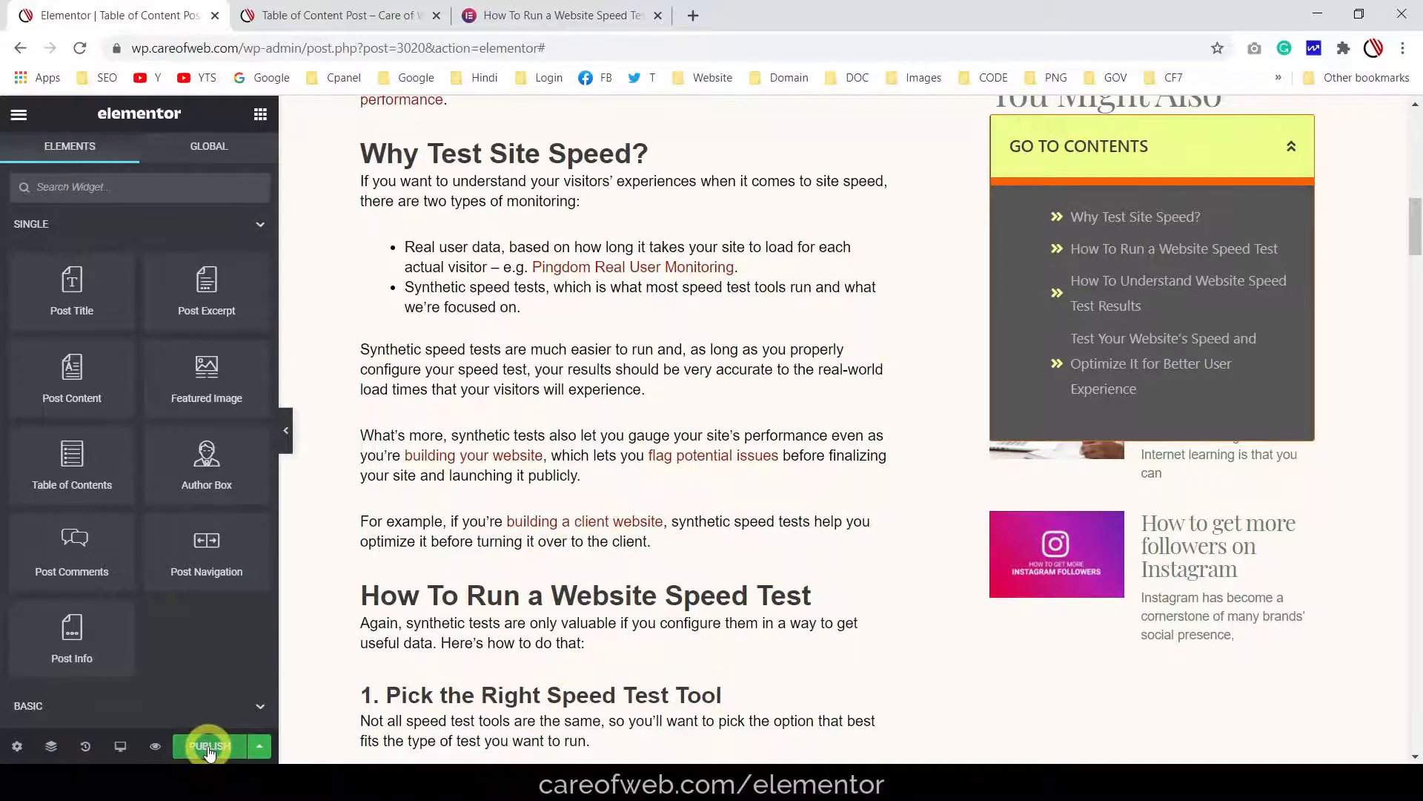
{"action": "left_click", "coordinate": [209, 749]}
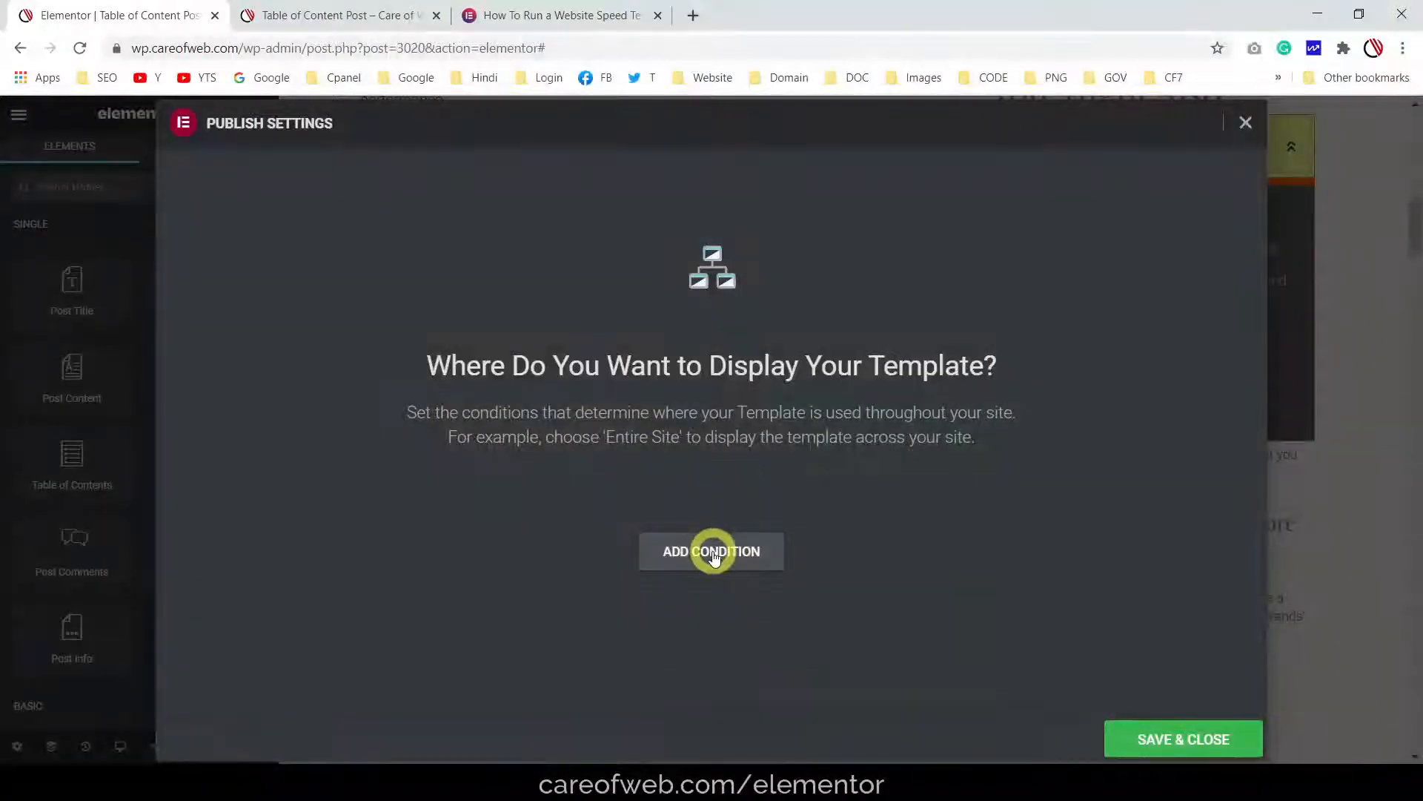
{"action": "left_click", "coordinate": [721, 554]}
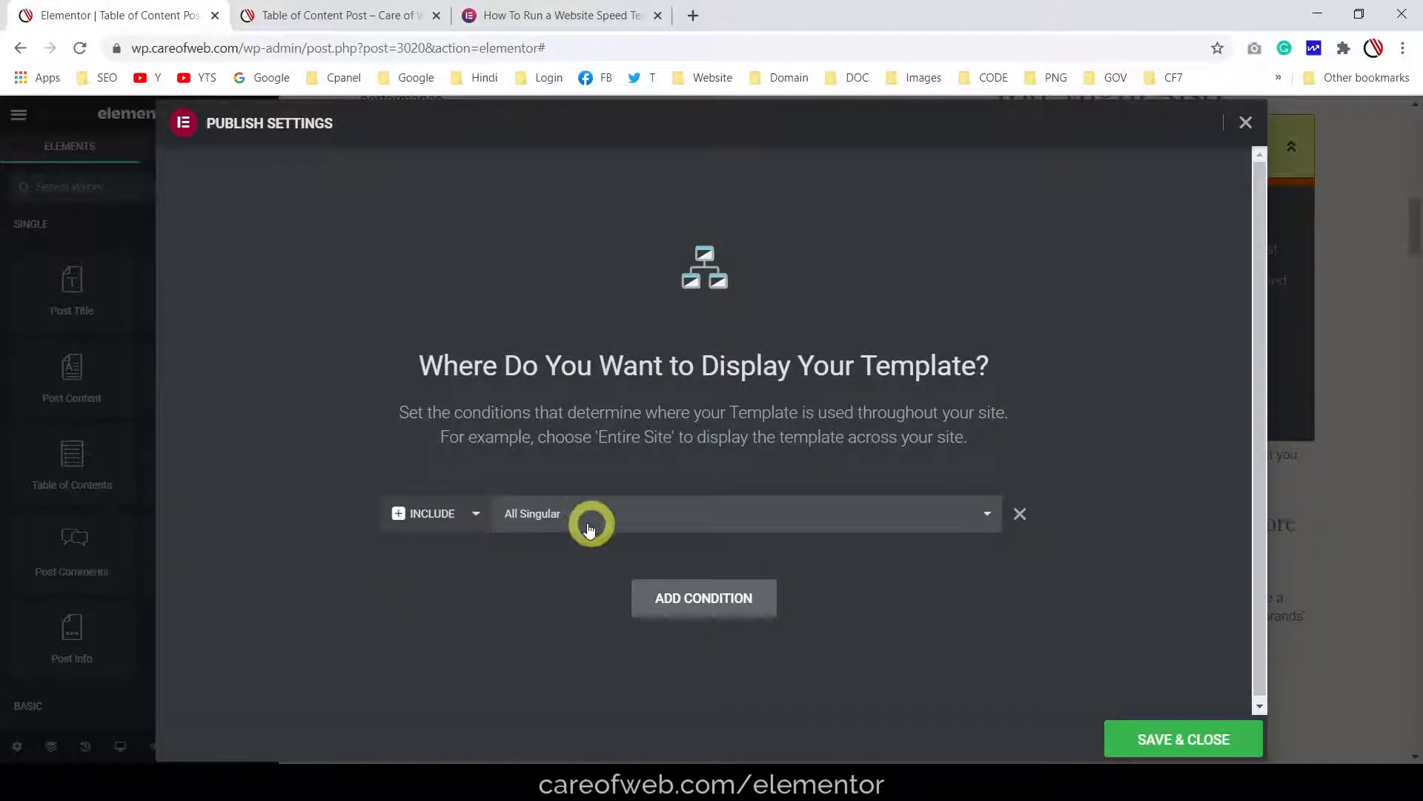
{"action": "left_click", "coordinate": [798, 524]}
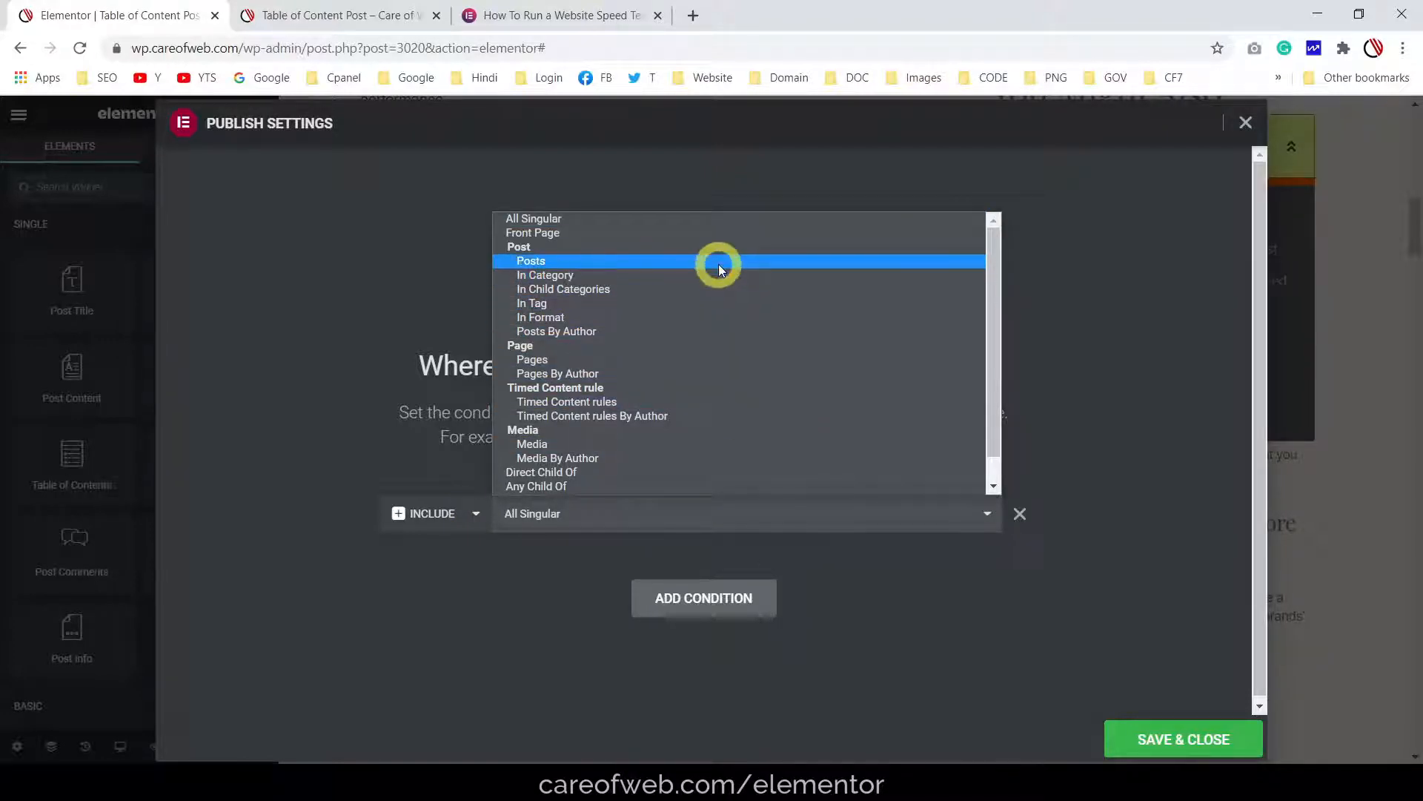
{"action": "left_click", "coordinate": [719, 269]}
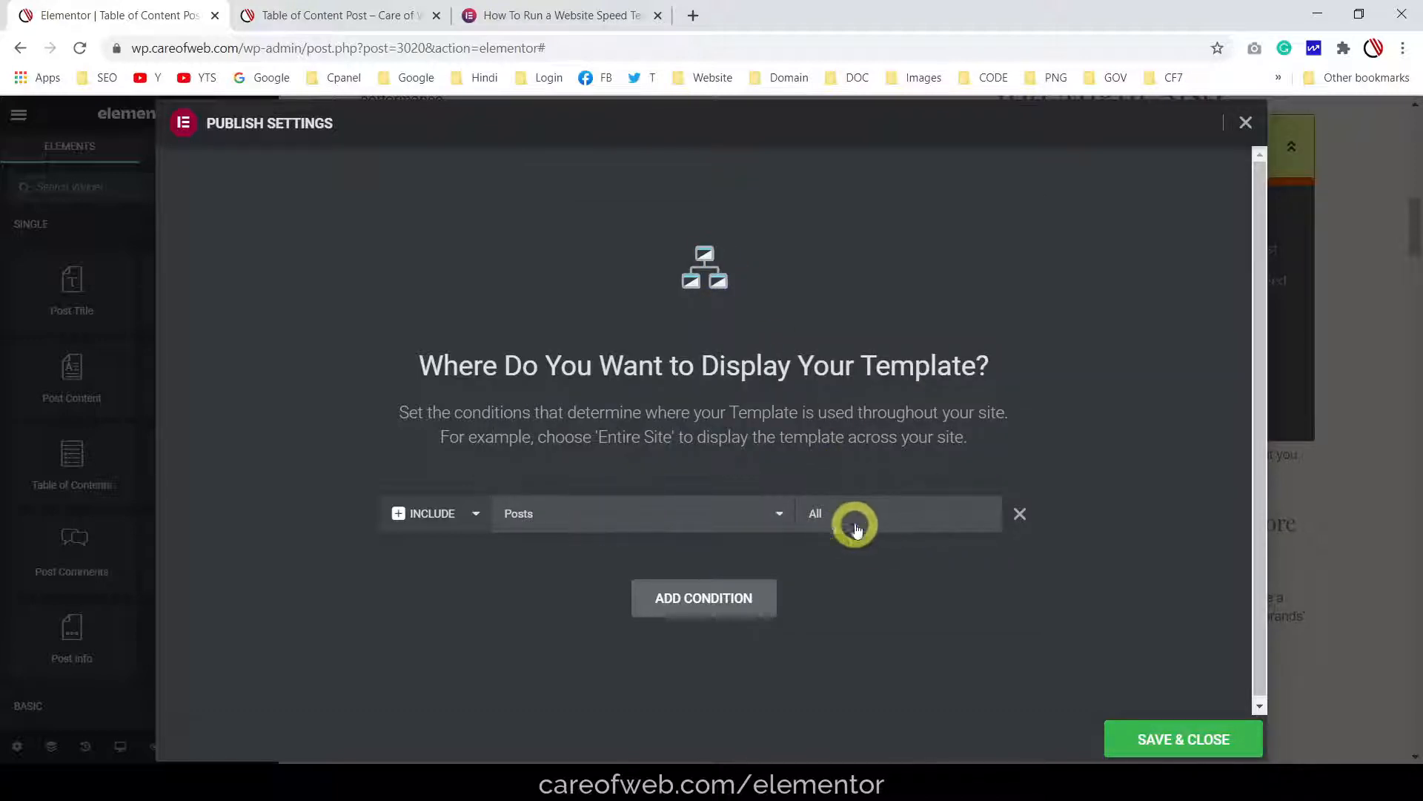
Try restricting the Posts condition to the article "Running a Website Speed Test: Best Practices" and remove that restriction
{"action": "left_click", "coordinate": [905, 525]}
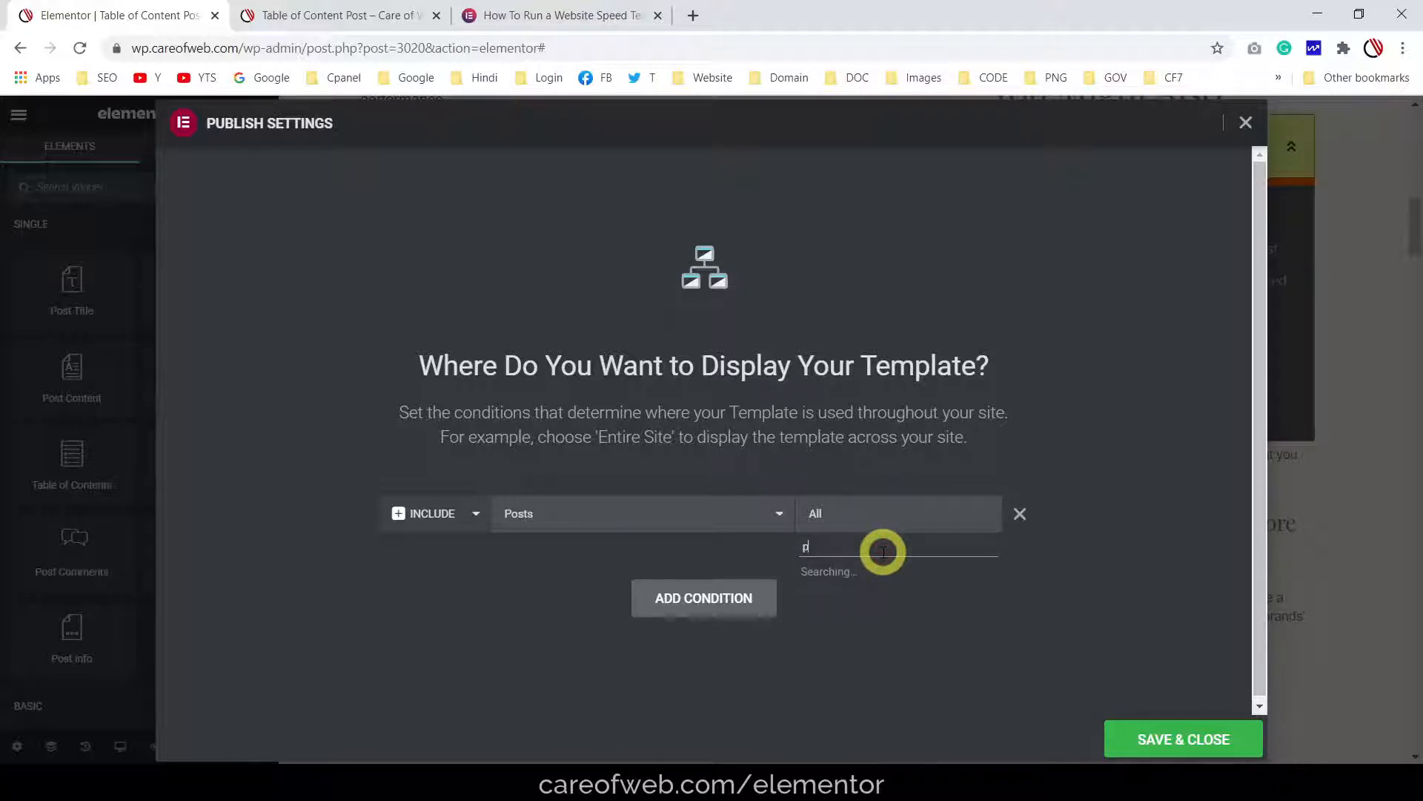
{"action": "type", "text": "speed"}
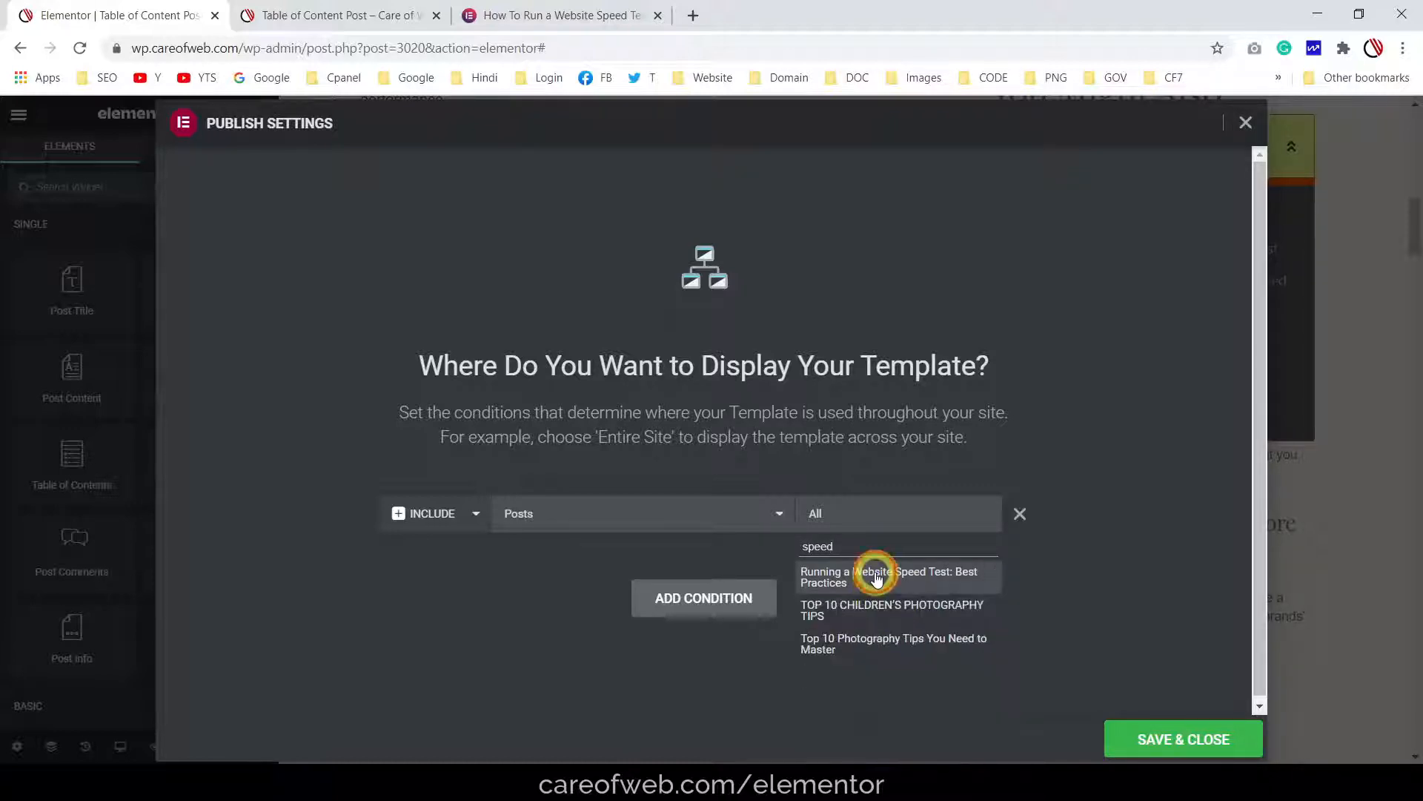
{"action": "left_click", "coordinate": [876, 580]}
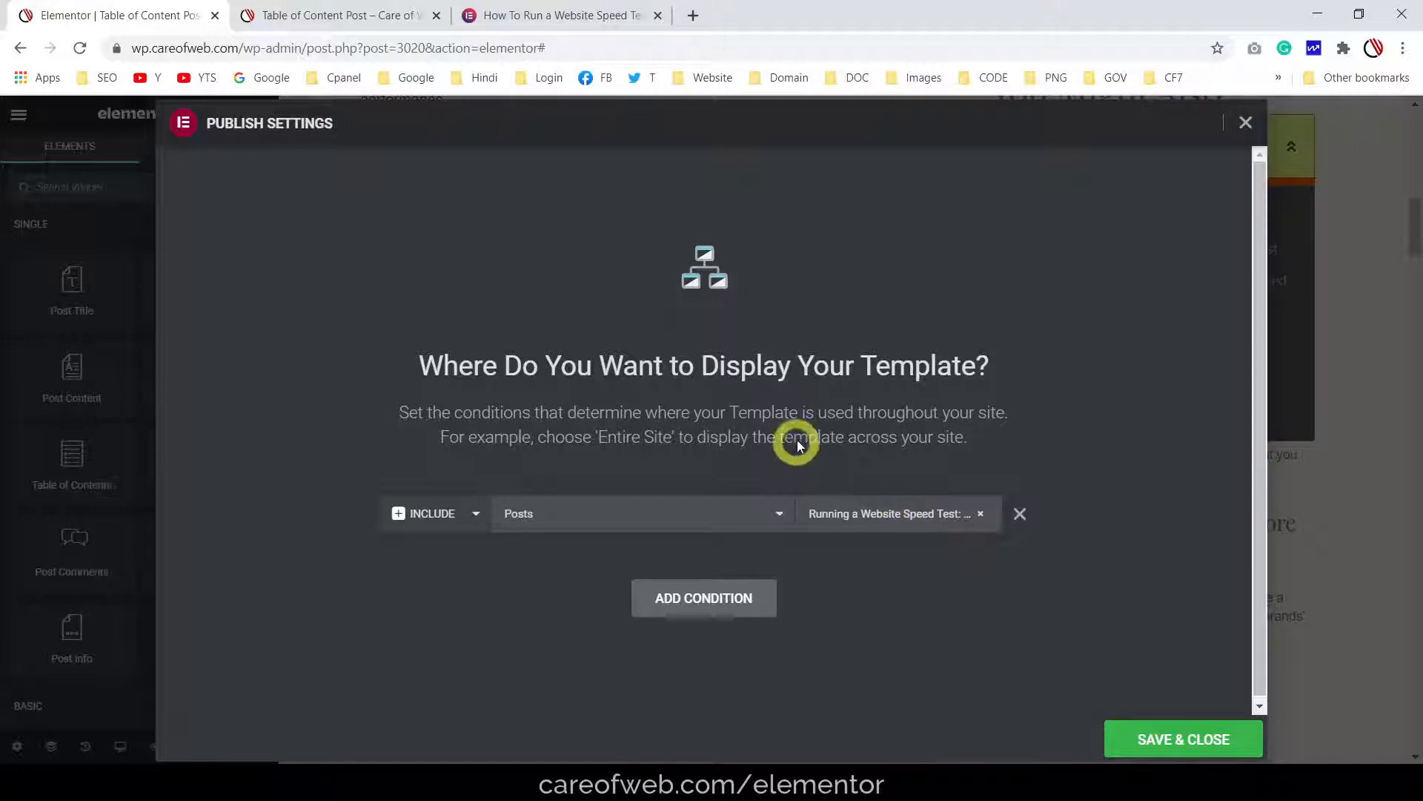
{"action": "left_click", "coordinate": [969, 514]}
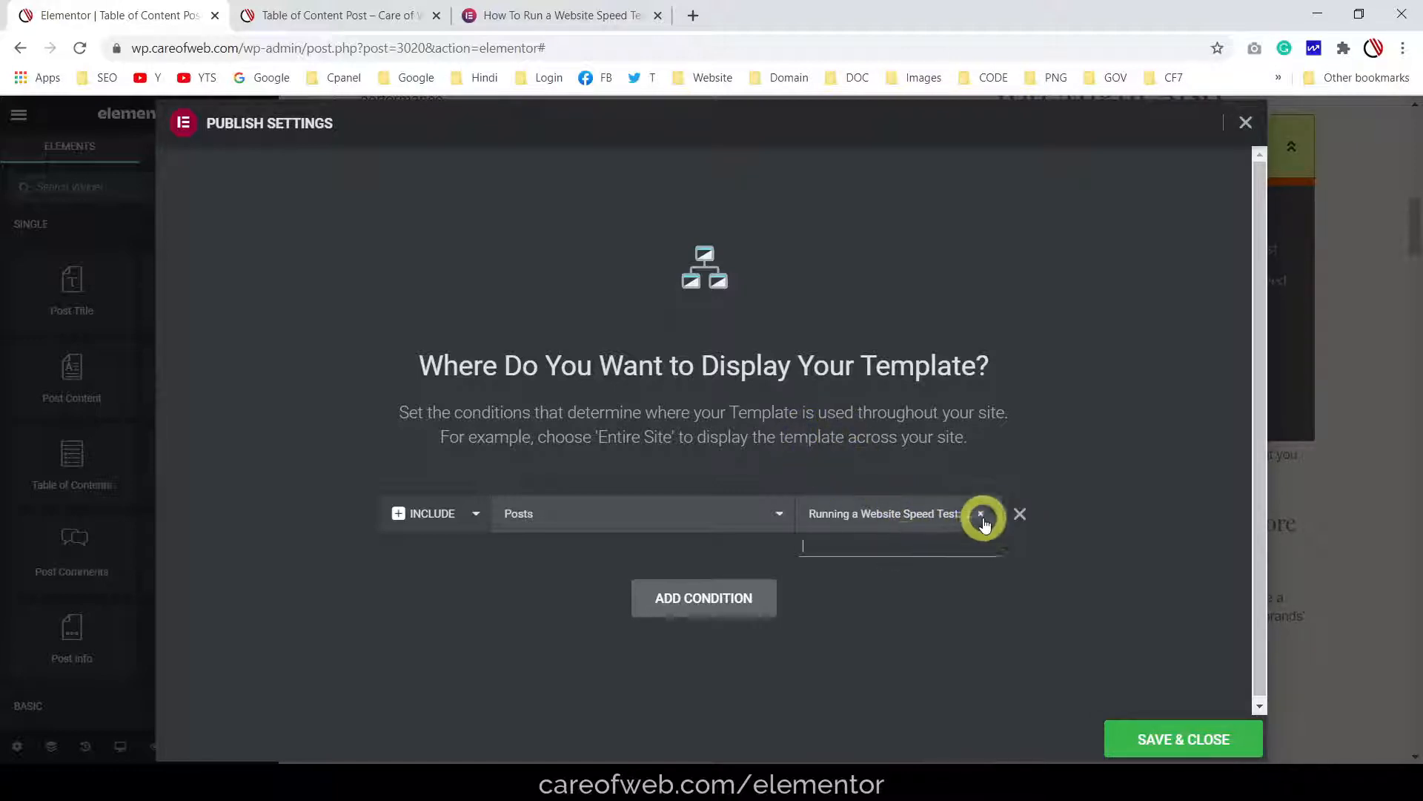
{"action": "left_click", "coordinate": [980, 513]}
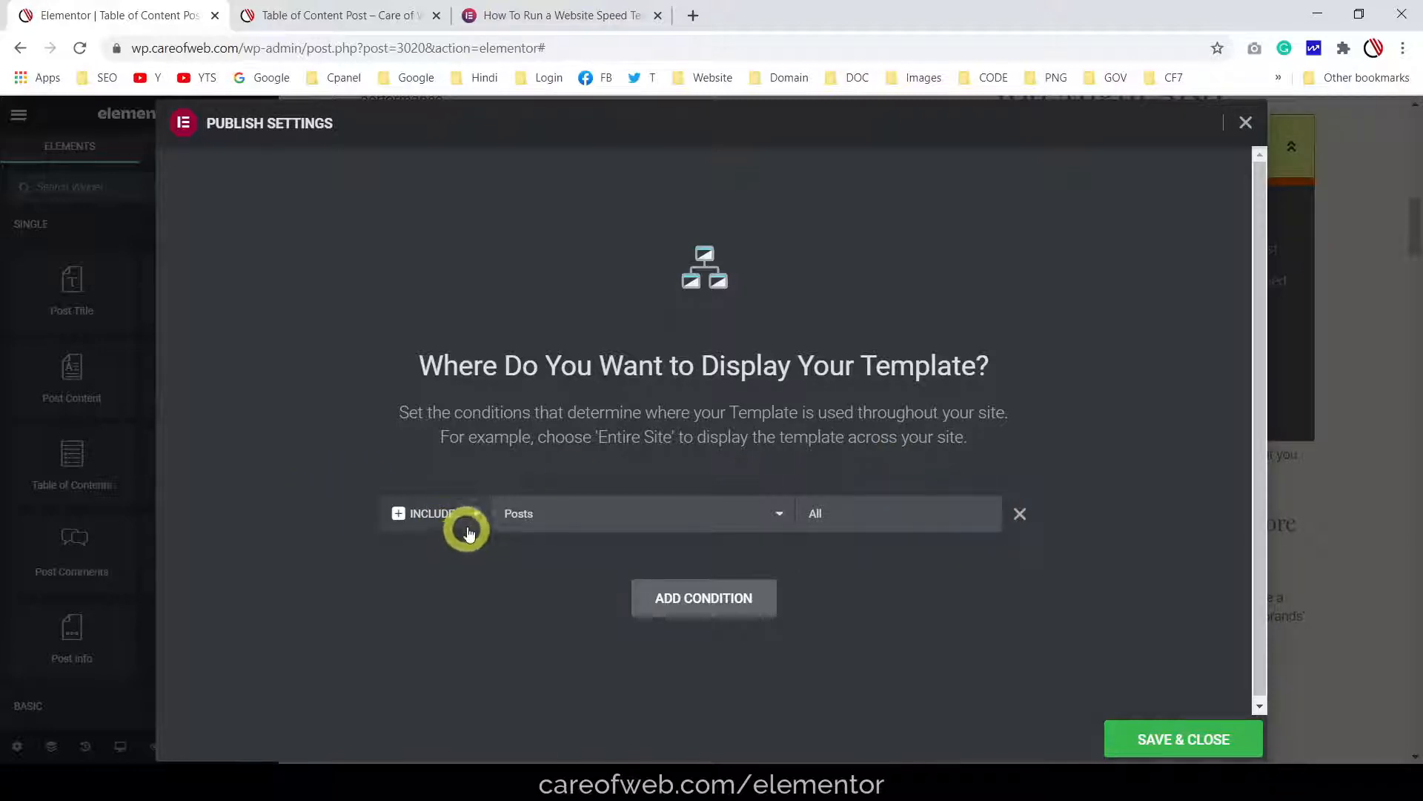
Try adding a second display condition that excludes Posts
{"action": "left_click", "coordinate": [702, 601]}
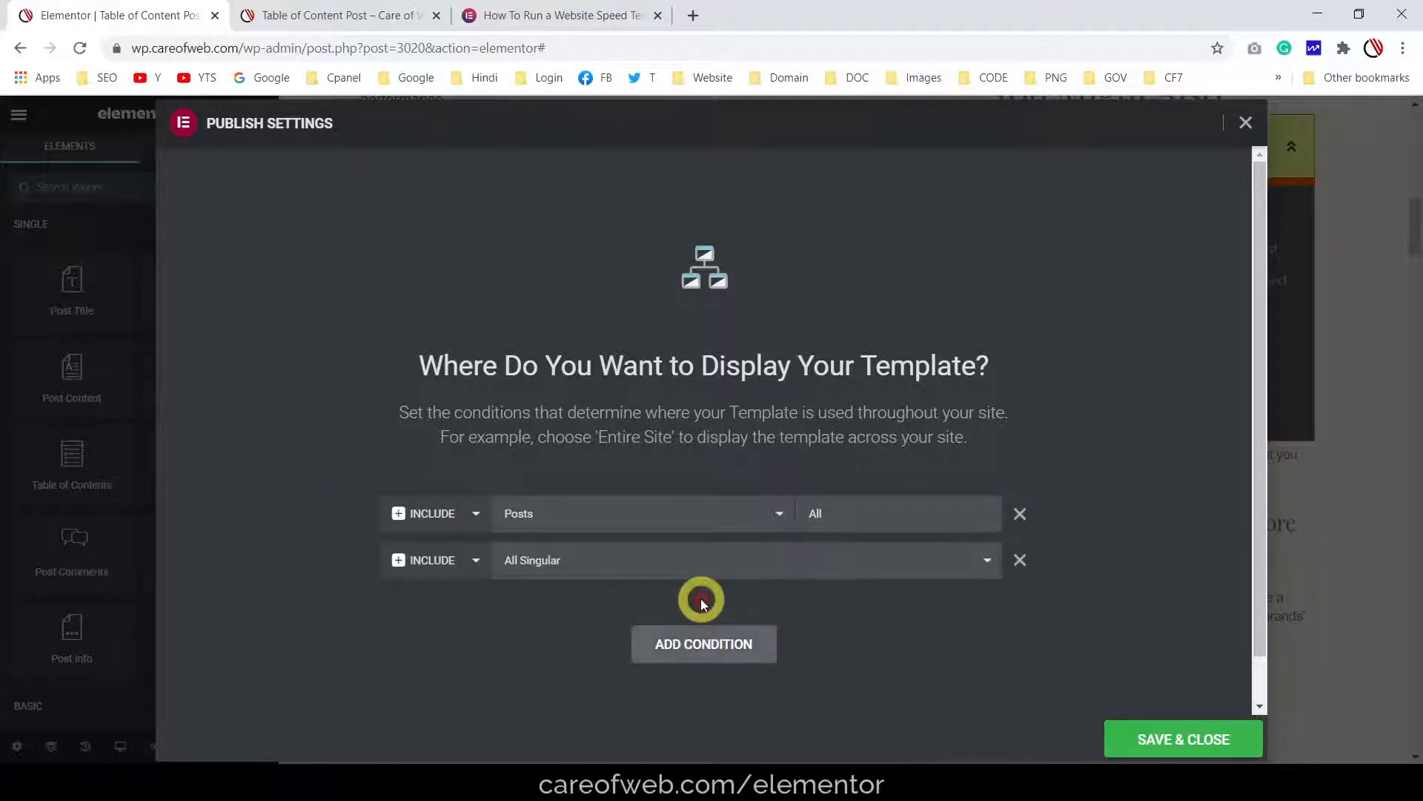
{"action": "left_click", "coordinate": [475, 568]}
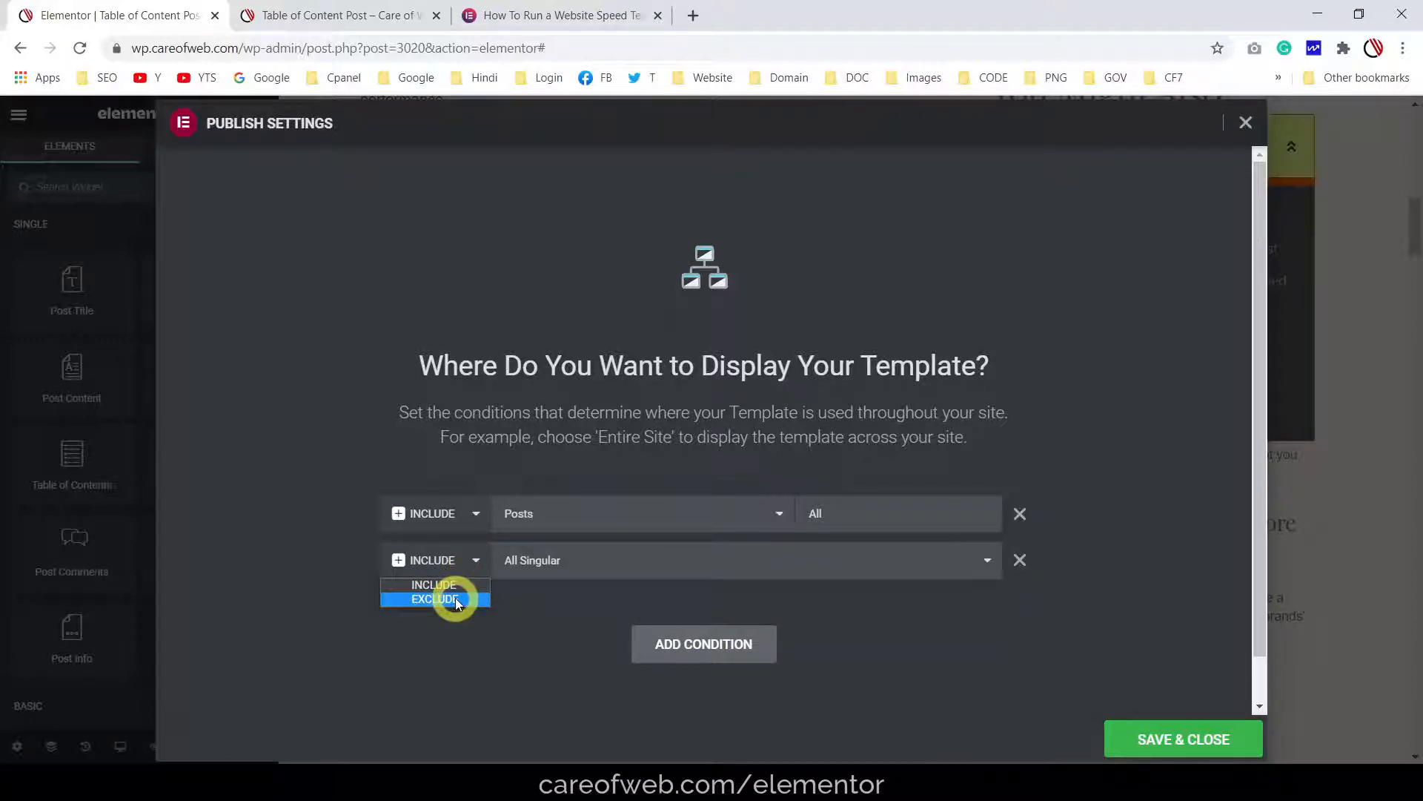
{"action": "left_click", "coordinate": [455, 597]}
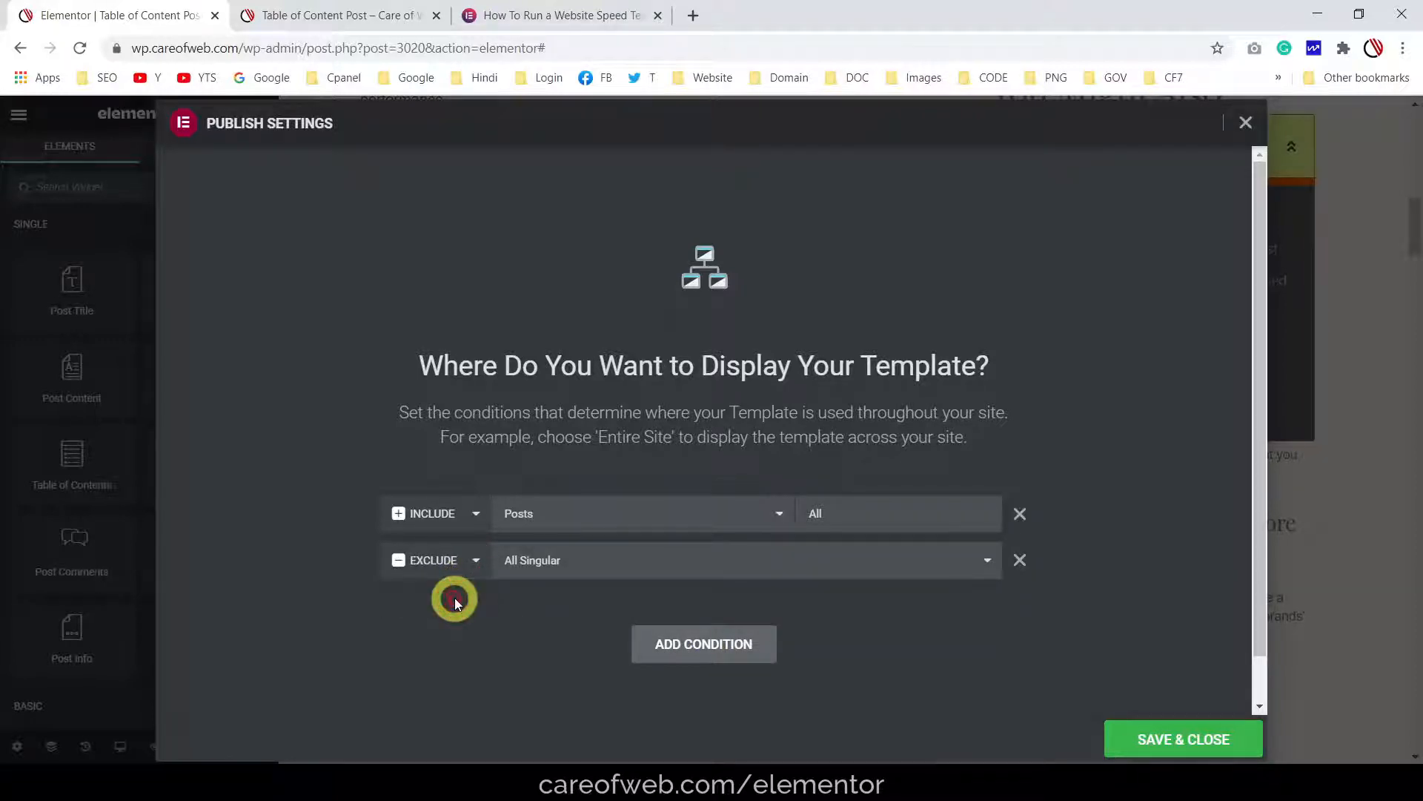
{"action": "left_click", "coordinate": [628, 571]}
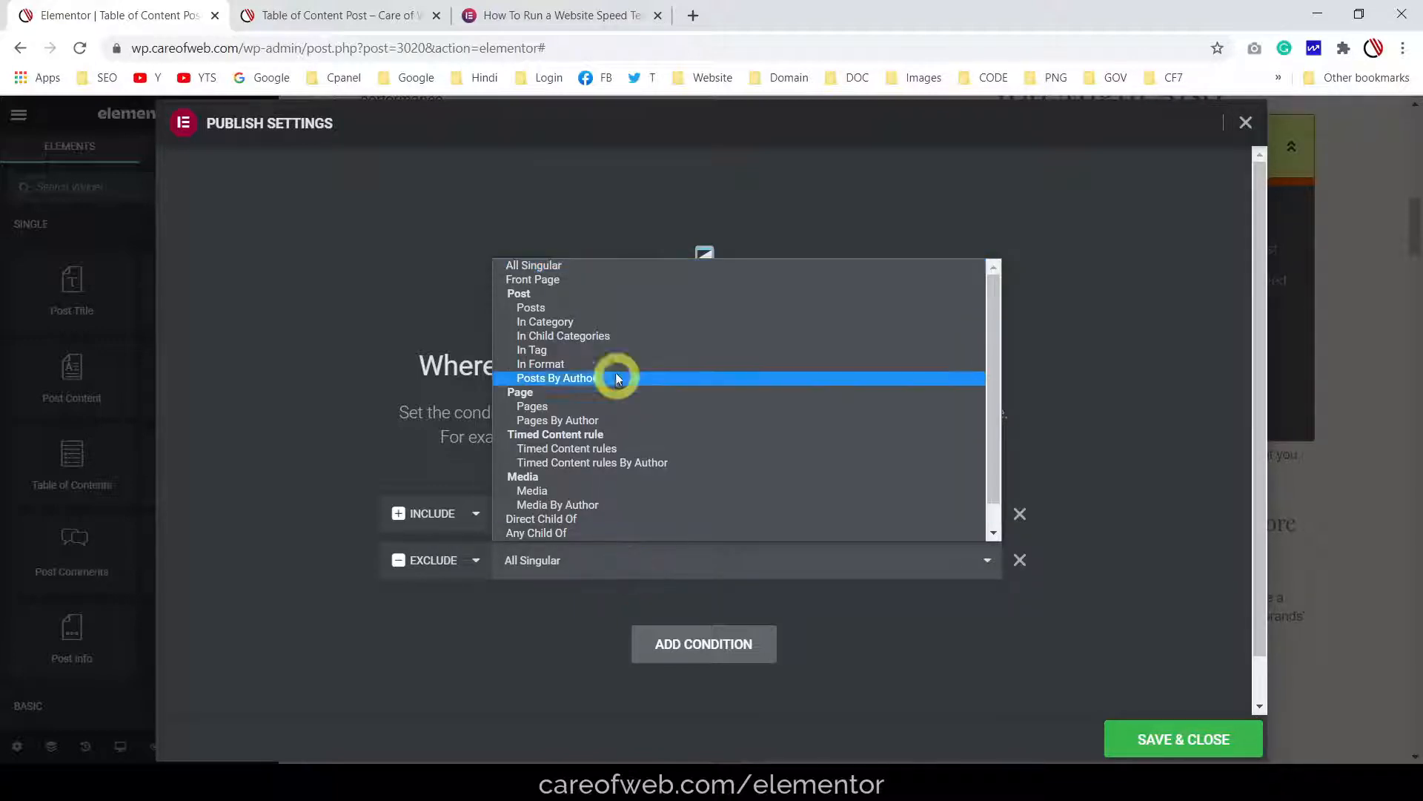
{"action": "left_click", "coordinate": [618, 307]}
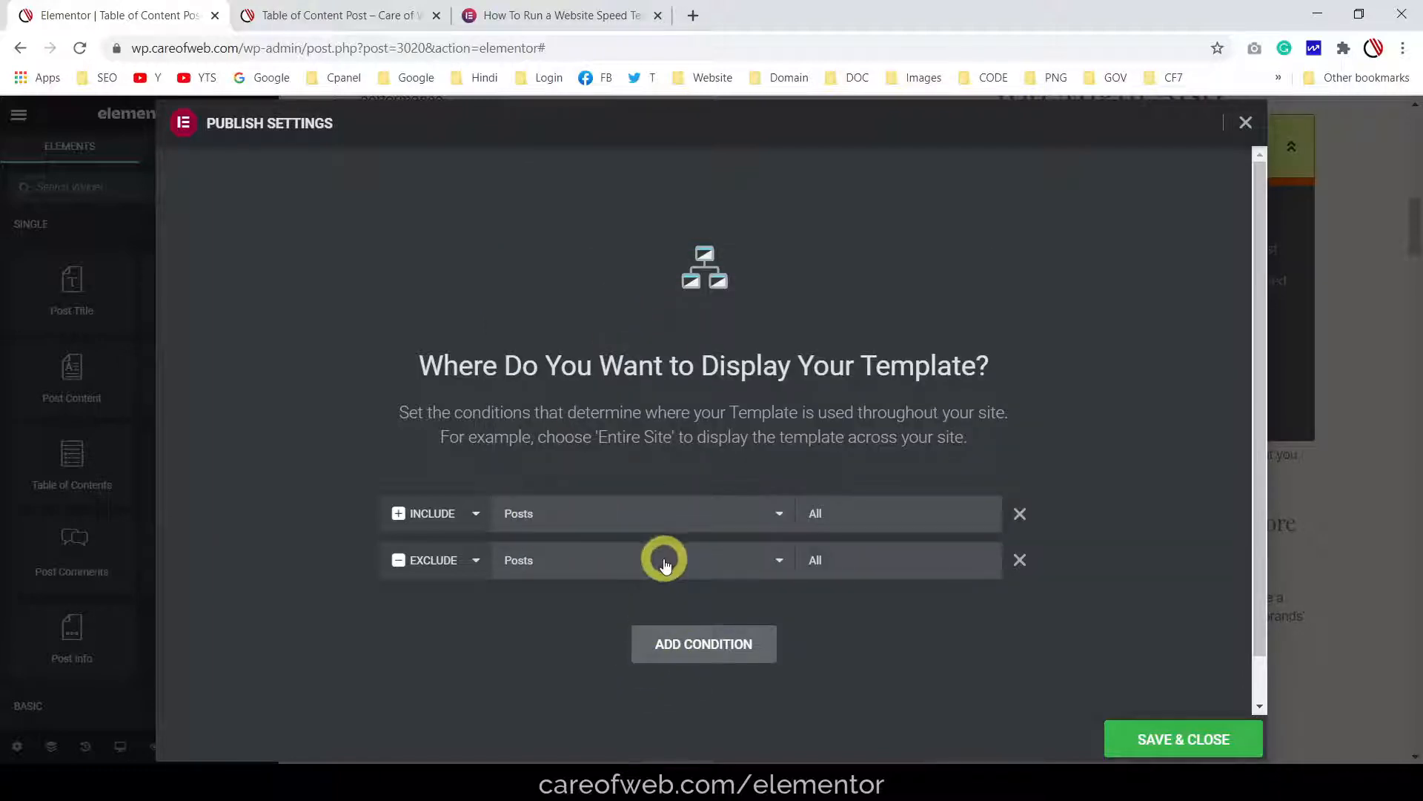
Try switching the Exclude condition to In Category and remove that condition from the publish settings
{"action": "left_click", "coordinate": [886, 560]}
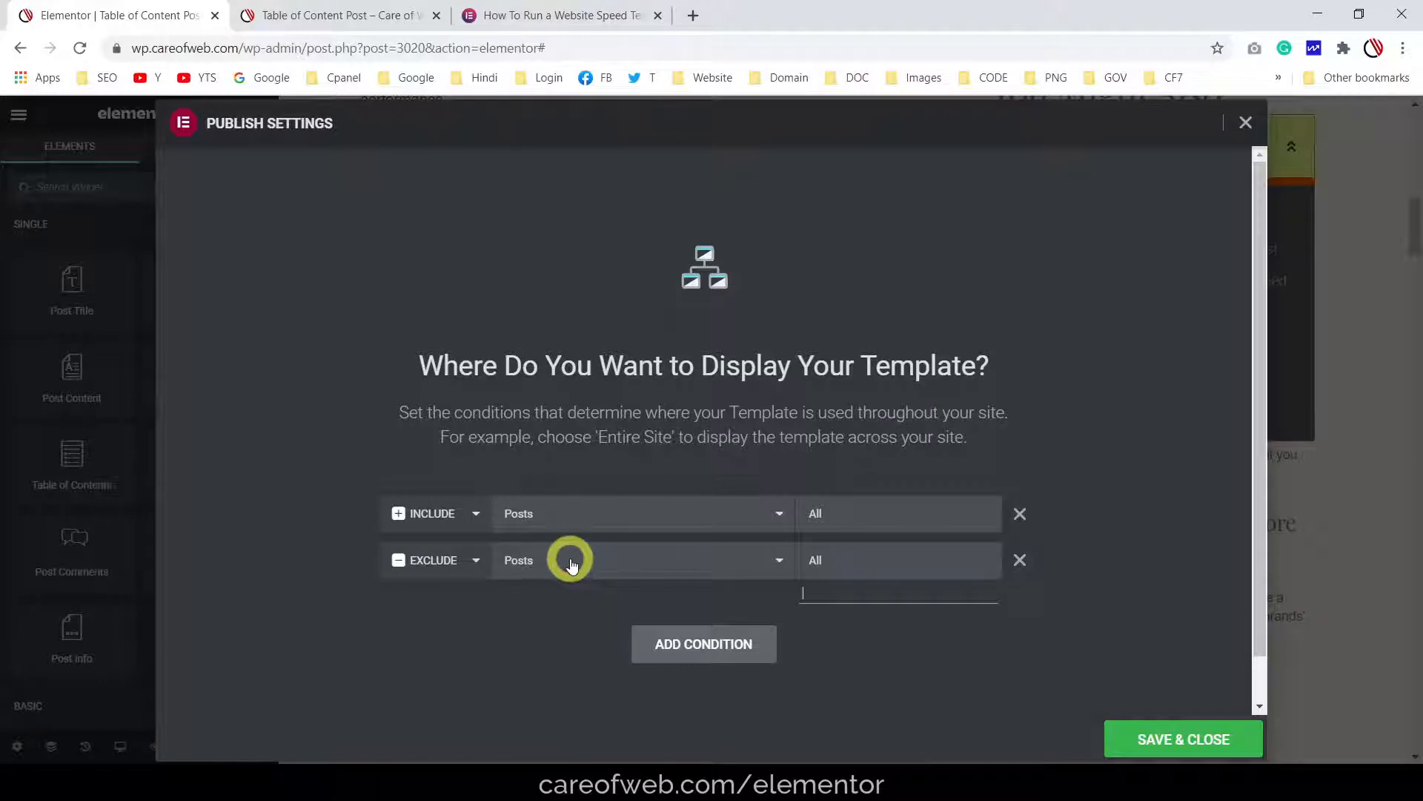
{"action": "left_click", "coordinate": [775, 561]}
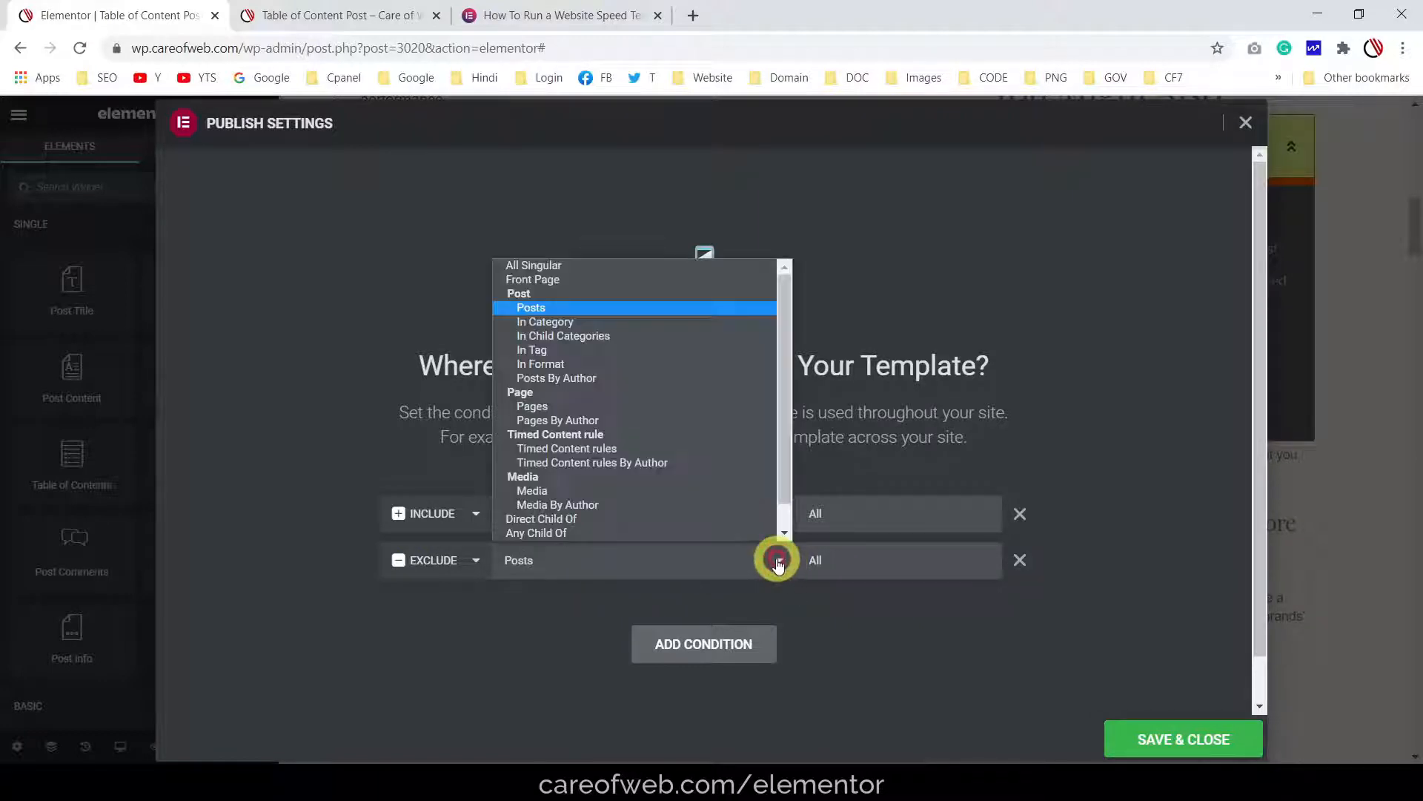
{"action": "left_click", "coordinate": [590, 323]}
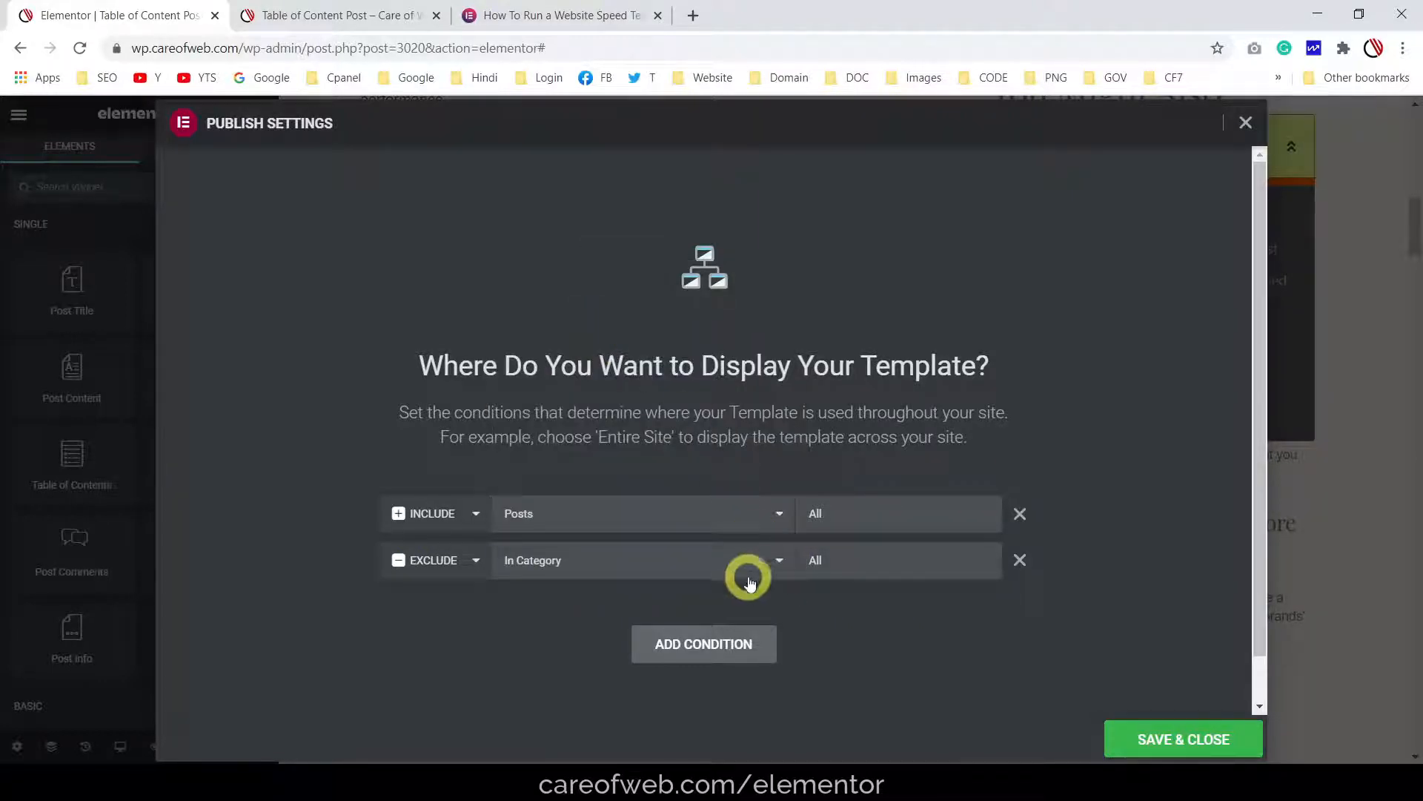
{"action": "left_click", "coordinate": [924, 565]}
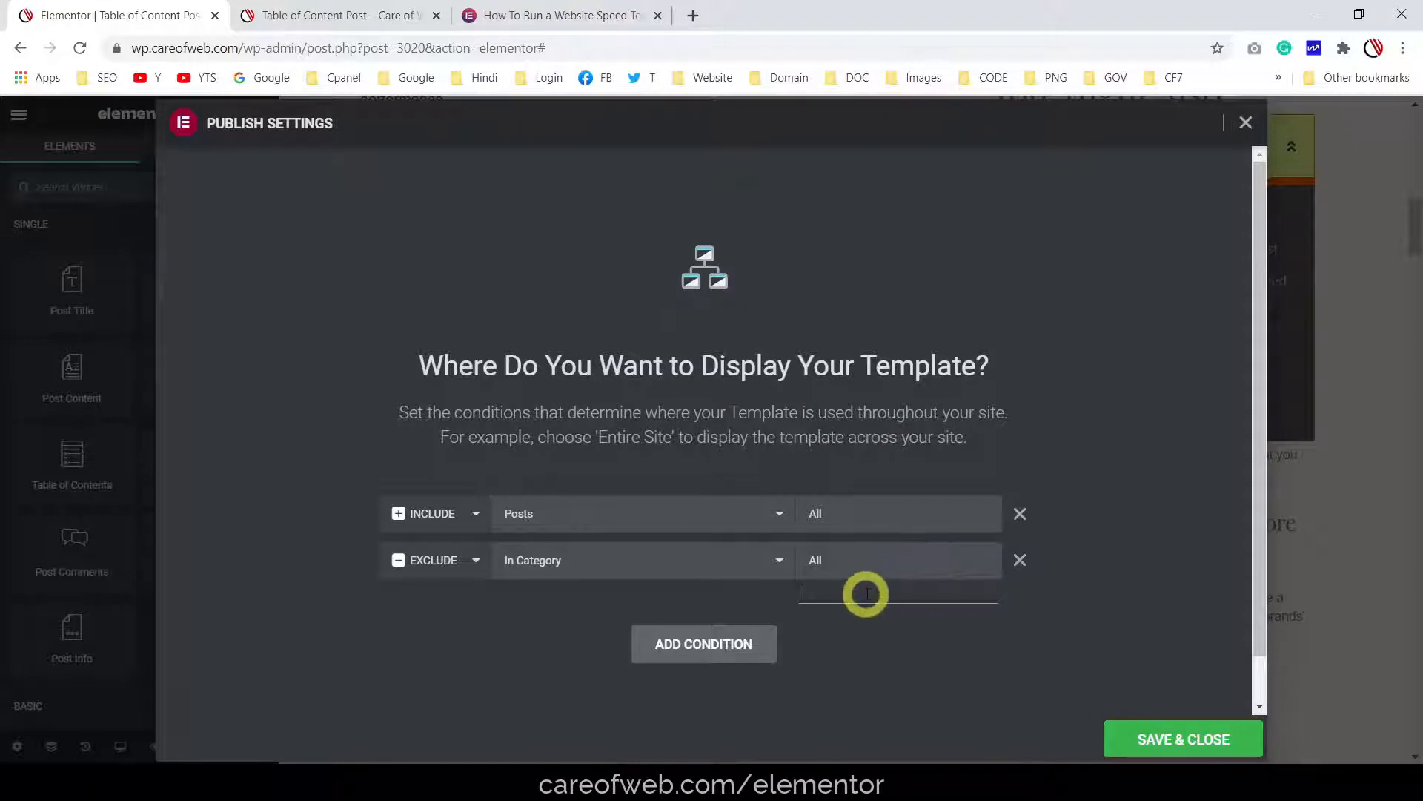
{"action": "left_click", "coordinate": [1021, 560]}
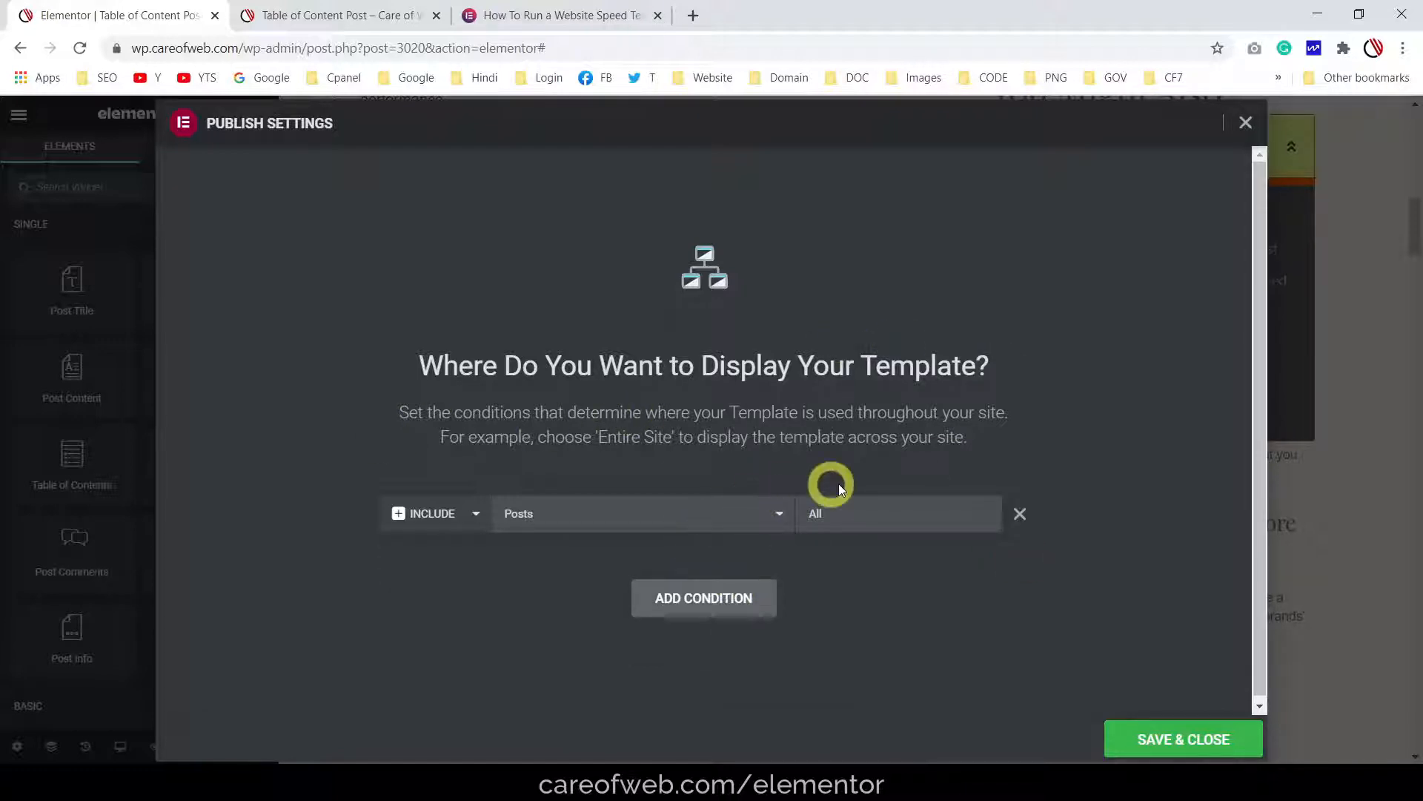
Save the display condition to publish the template and check the sticky contents box in the editor
{"action": "left_click", "coordinate": [1184, 742]}
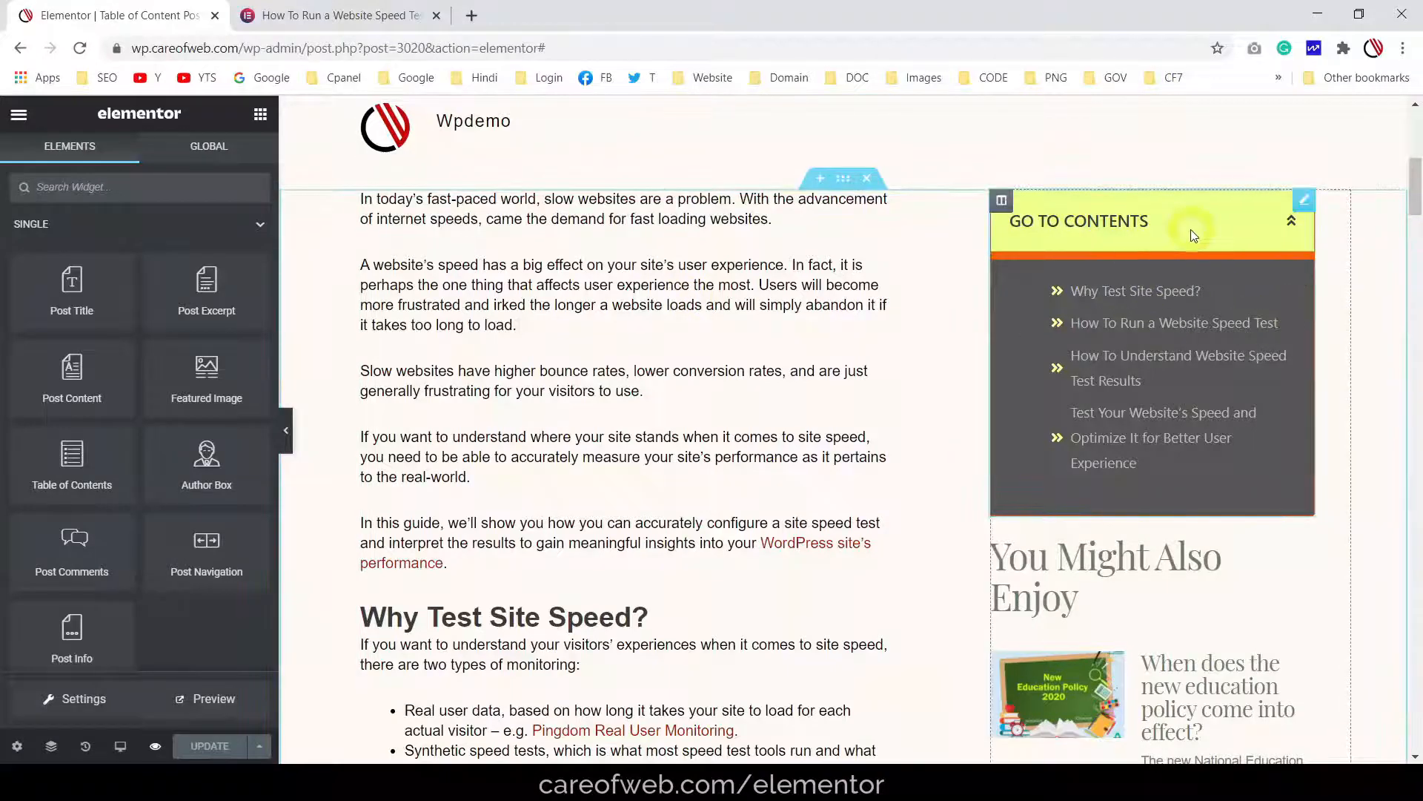
{"action": "scroll", "coordinate": [1191, 229], "scroll_direction": "down", "scroll_amount": 1}
{"action": "scroll", "coordinate": [1190, 229], "scroll_direction": "down", "scroll_amount": 3}
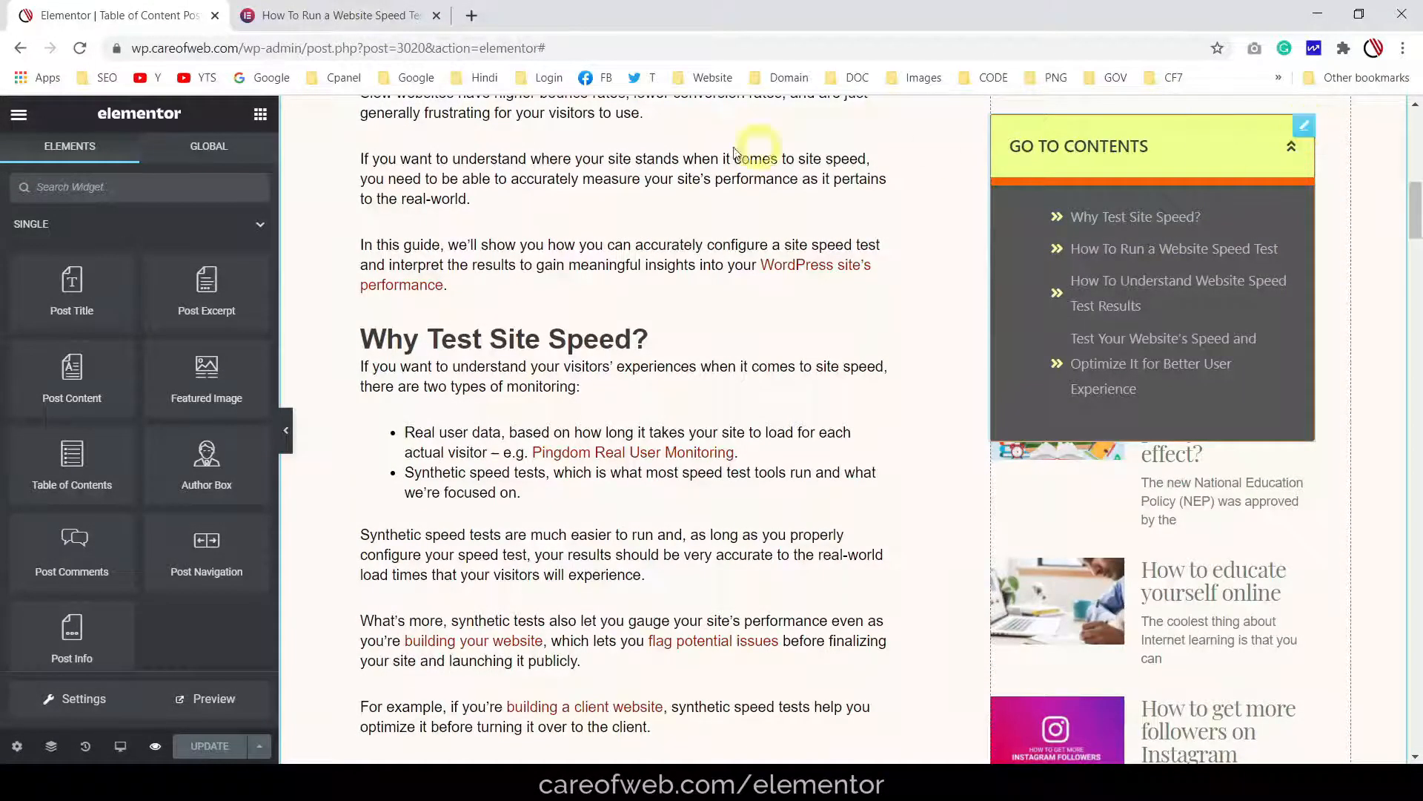
{"action": "left_click", "coordinate": [1403, 47]}
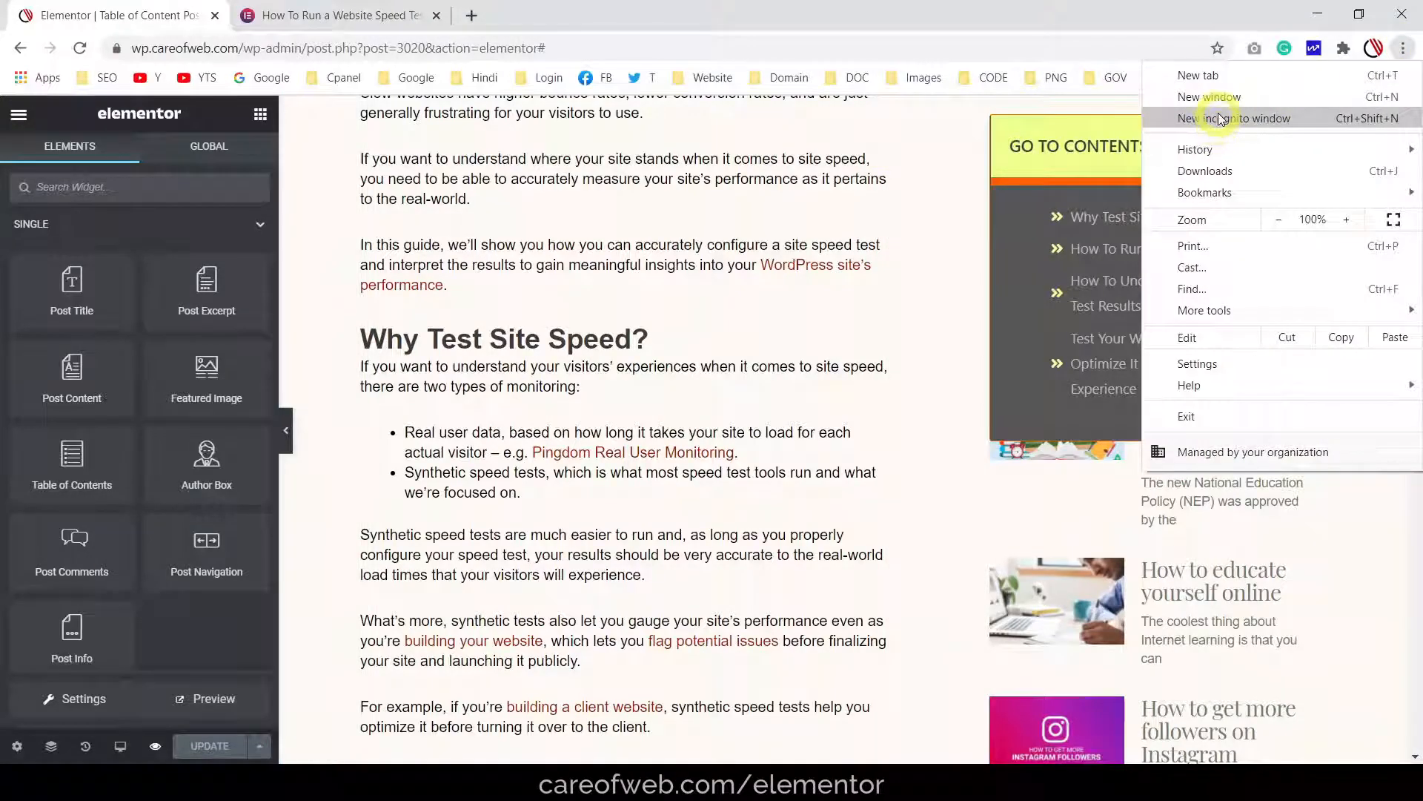
{"action": "left_click", "coordinate": [1220, 119]}
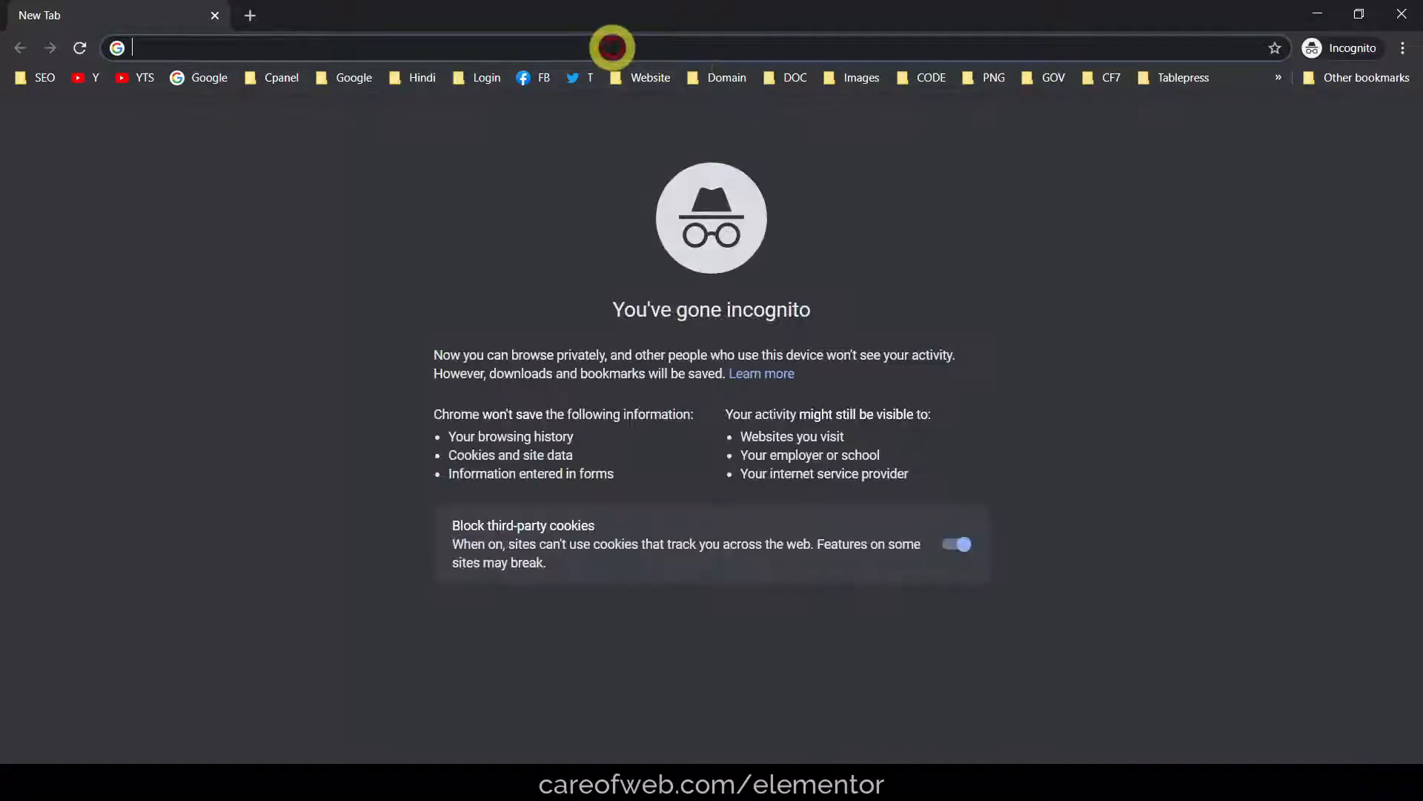
{"action": "type", "text": "https://wp.careofweb.com/"}
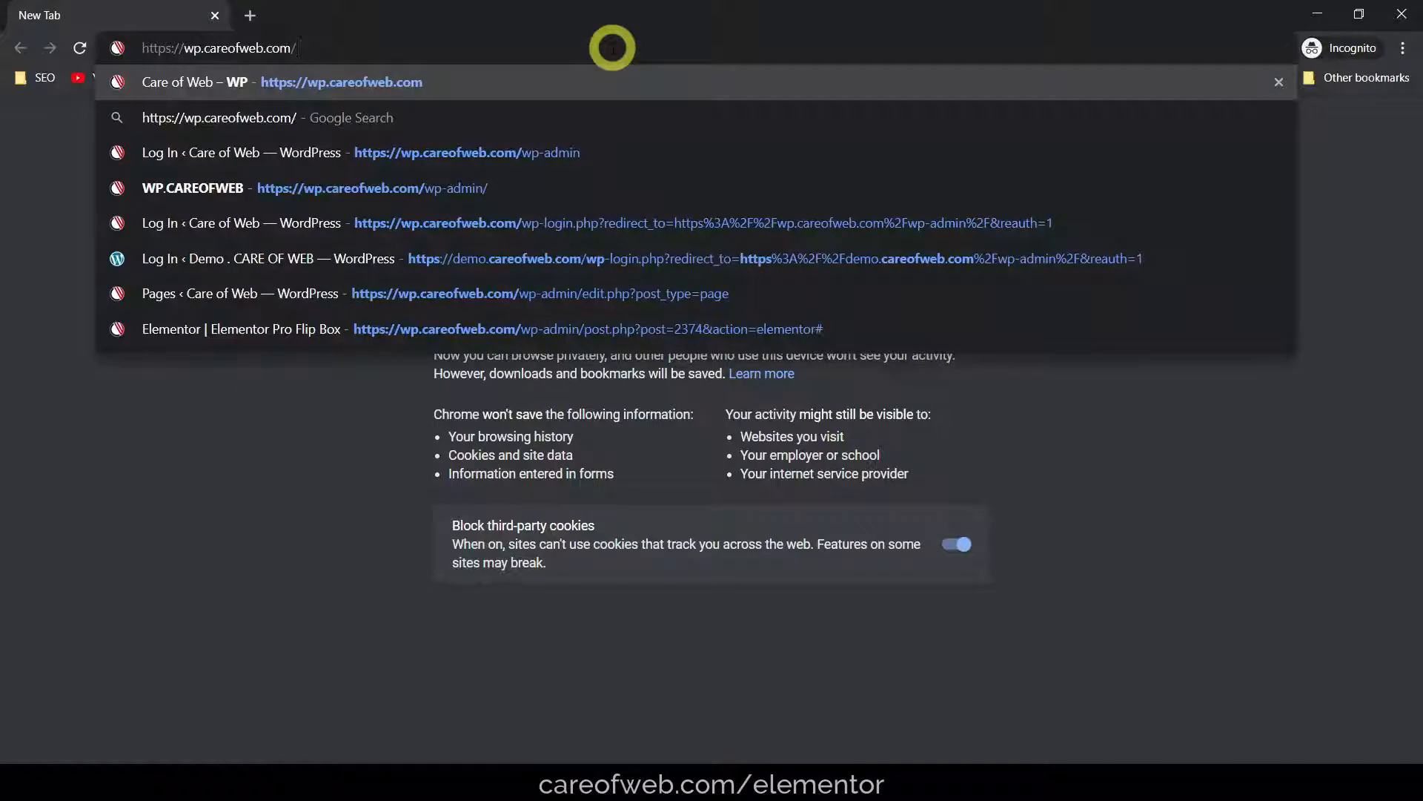
{"action": "key", "text": "Return"}
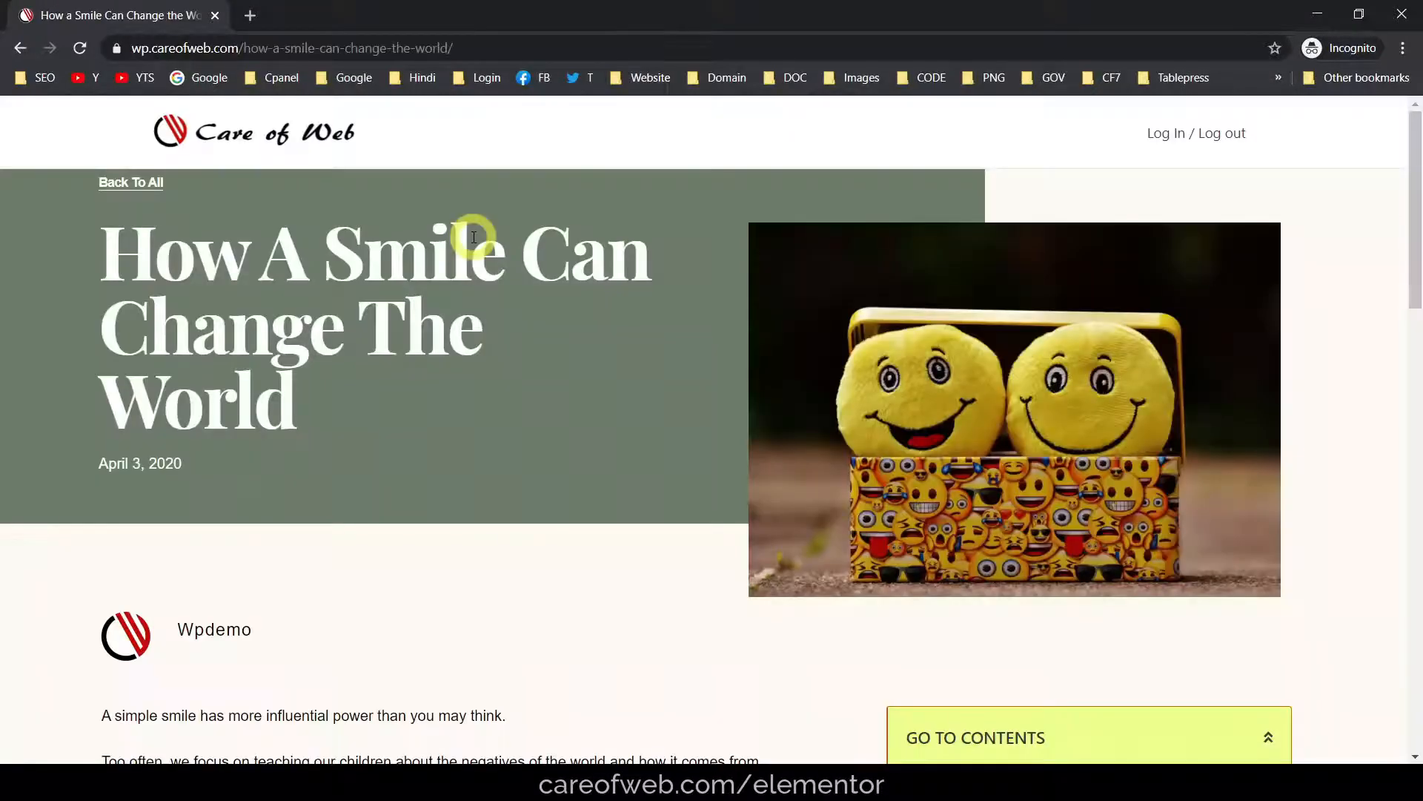
Examine the live smile post for the template's layout, its contents box entries and the box's sticky behaviour along the article
{"action": "scroll", "coordinate": [471, 238], "scroll_direction": "down", "scroll_amount": 4}
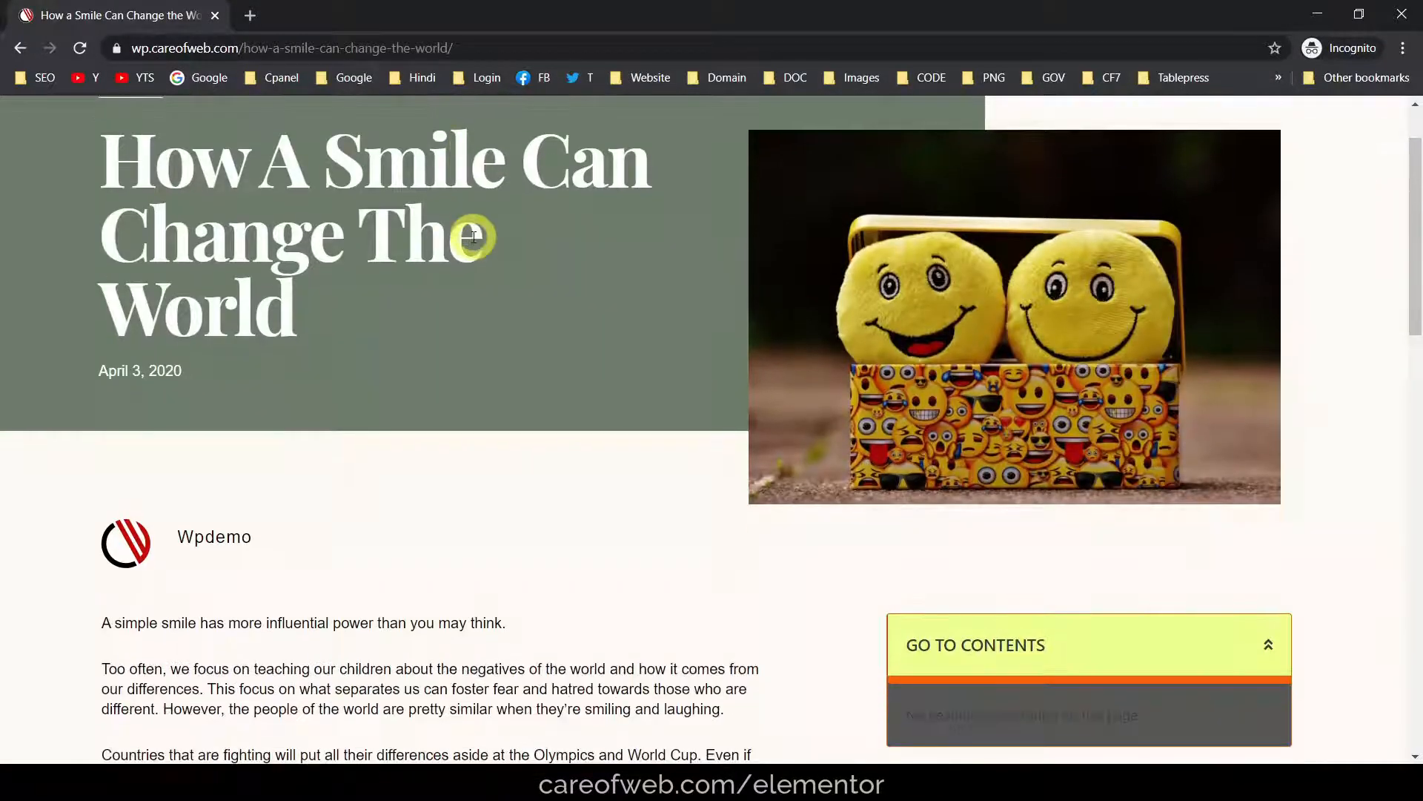
{"action": "scroll", "coordinate": [471, 238], "scroll_direction": "down", "scroll_amount": 10}
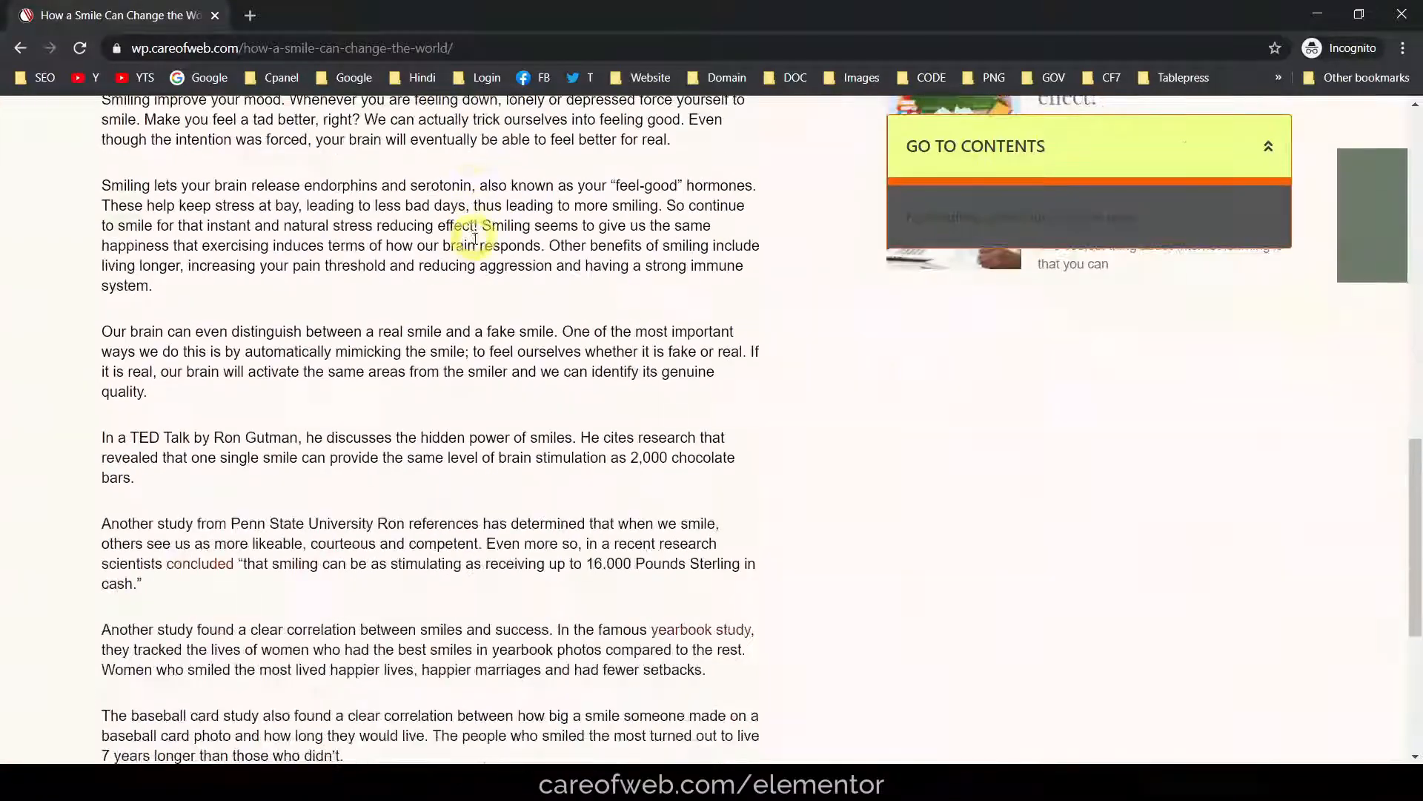
{"action": "scroll", "coordinate": [471, 238], "scroll_direction": "up", "scroll_amount": 9}
{"action": "scroll", "coordinate": [1185, 480], "scroll_direction": "down", "scroll_amount": 6}
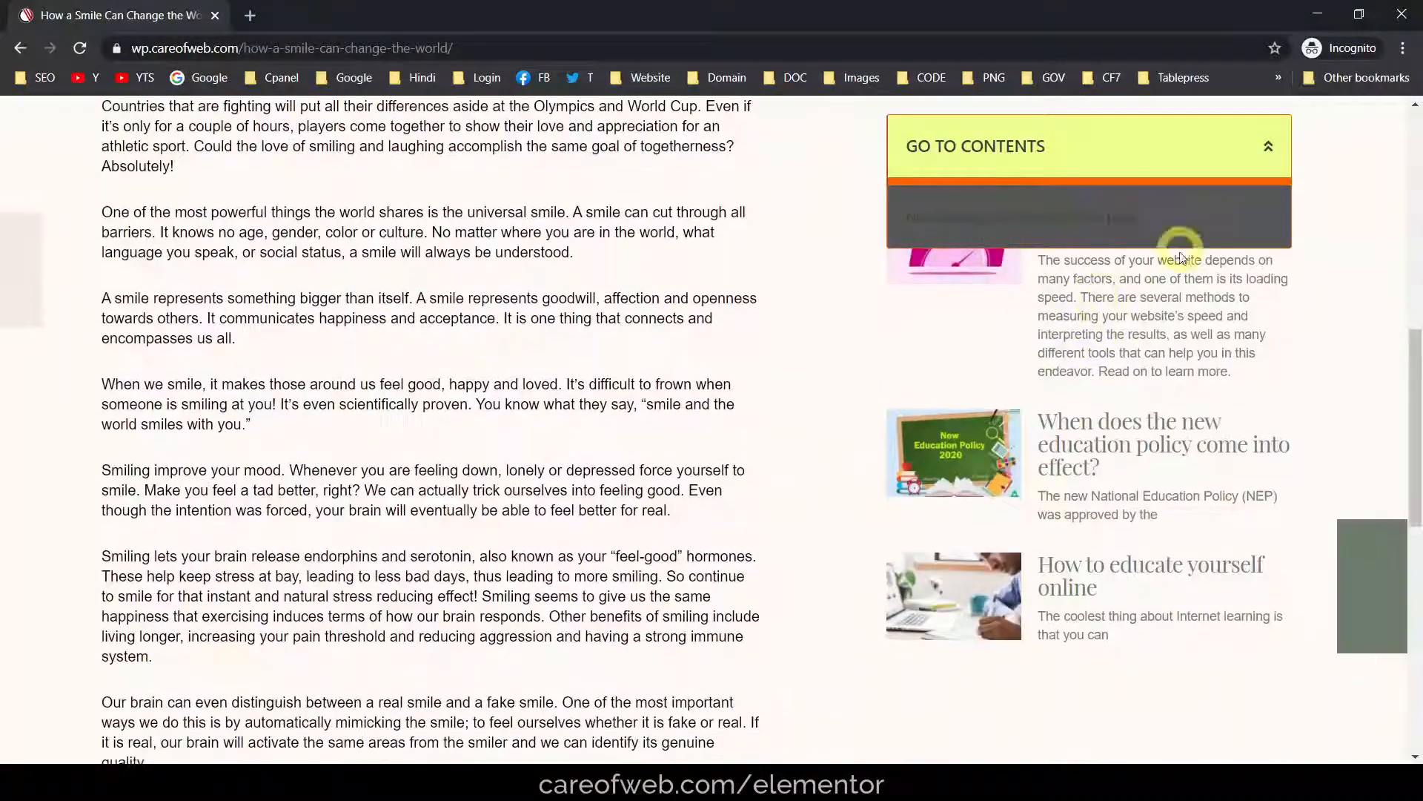
{"action": "scroll", "coordinate": [407, 378], "scroll_direction": "up", "scroll_amount": 6}
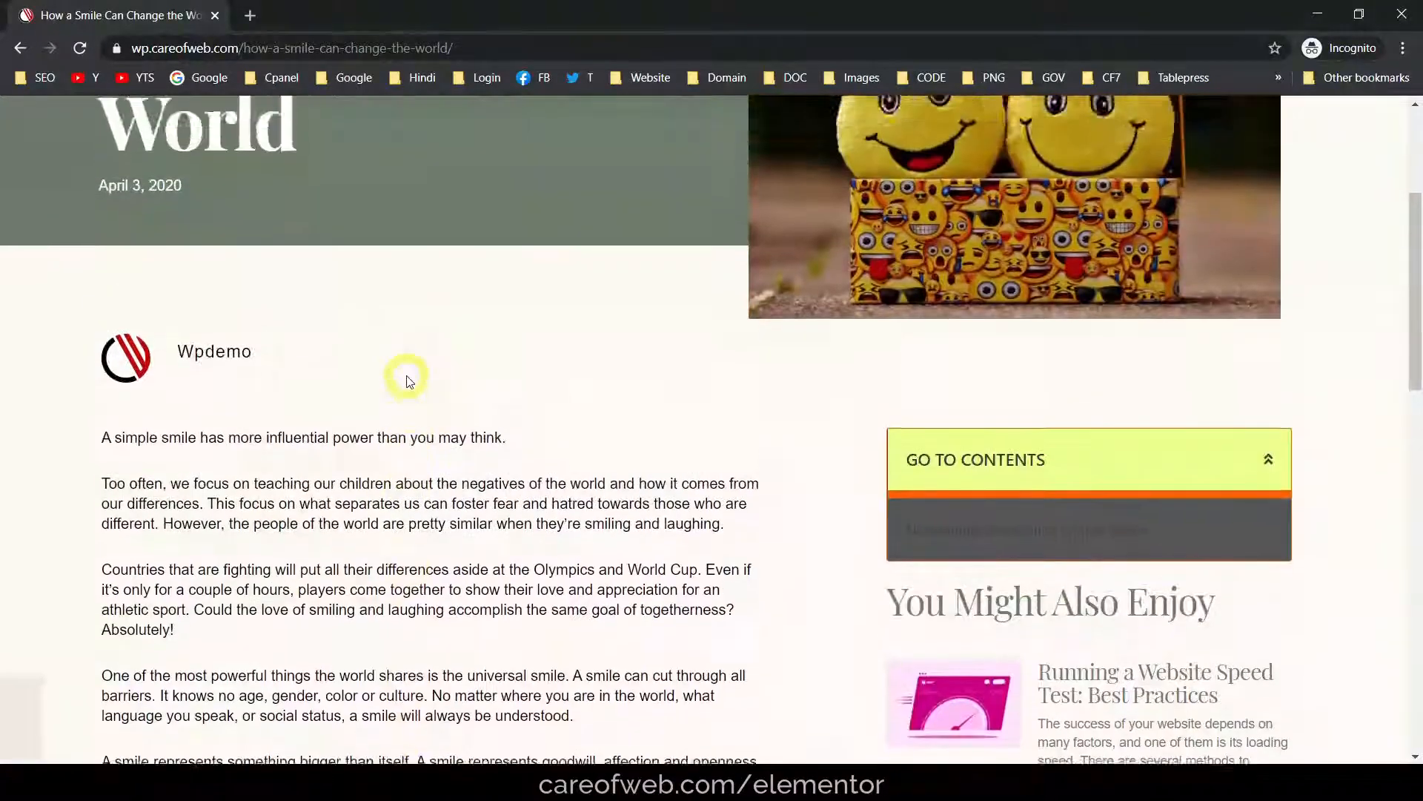
{"action": "scroll", "coordinate": [407, 378], "scroll_direction": "down", "scroll_amount": 9}
{"action": "scroll", "coordinate": [407, 378], "scroll_direction": "down", "scroll_amount": 7}
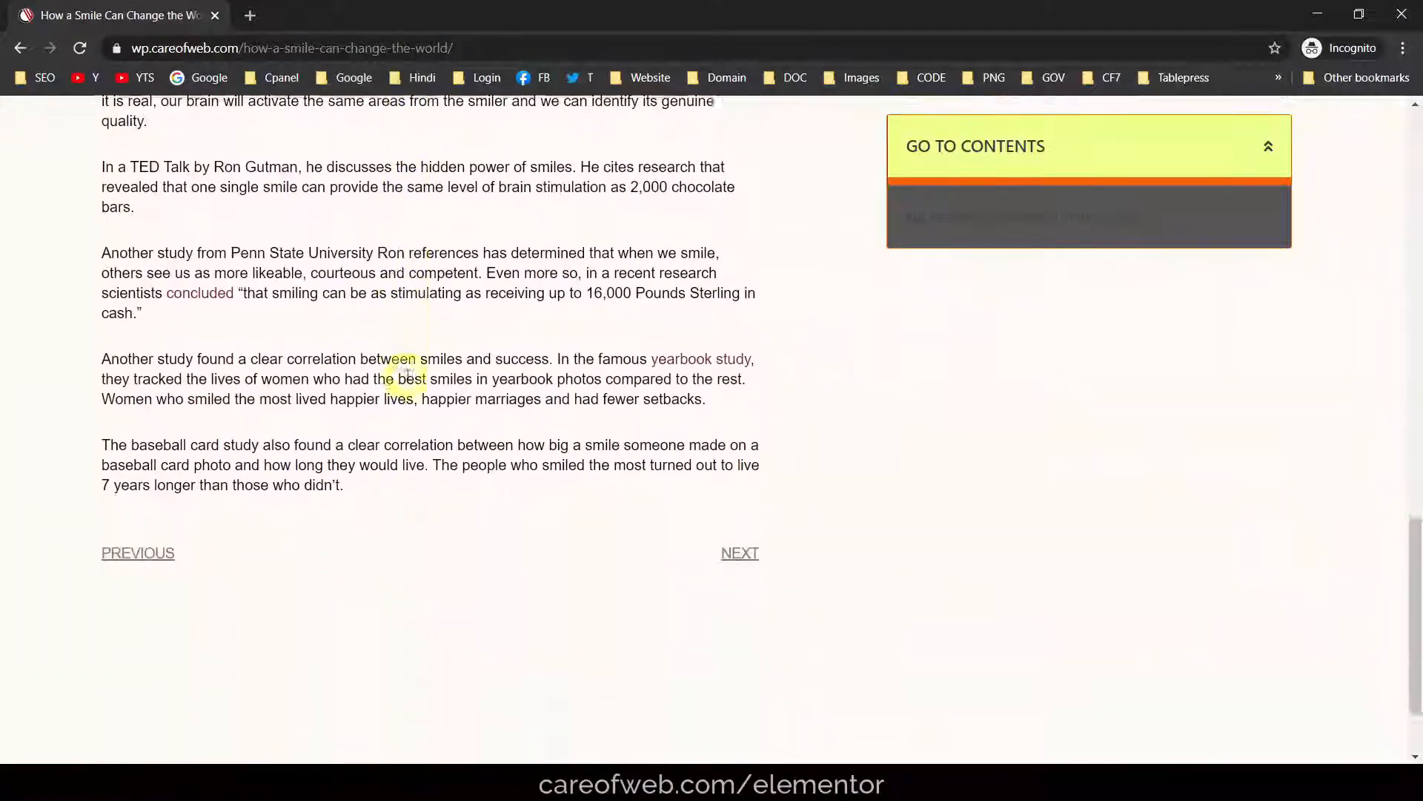
{"action": "scroll", "coordinate": [1094, 318], "scroll_direction": "up", "scroll_amount": 8}
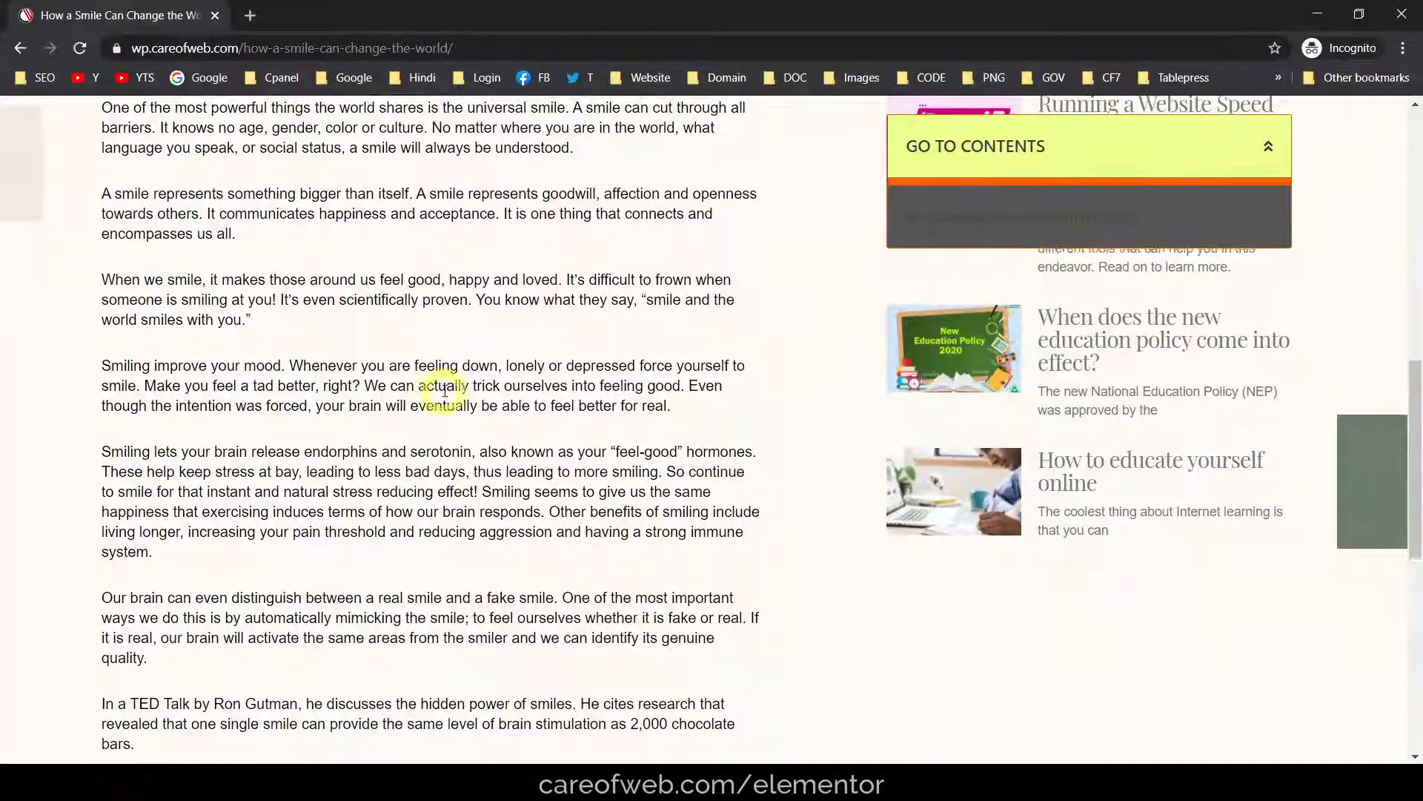
{"action": "scroll", "coordinate": [445, 393], "scroll_direction": "up", "scroll_amount": 5}
{"action": "scroll", "coordinate": [645, 390], "scroll_direction": "down", "scroll_amount": 4}
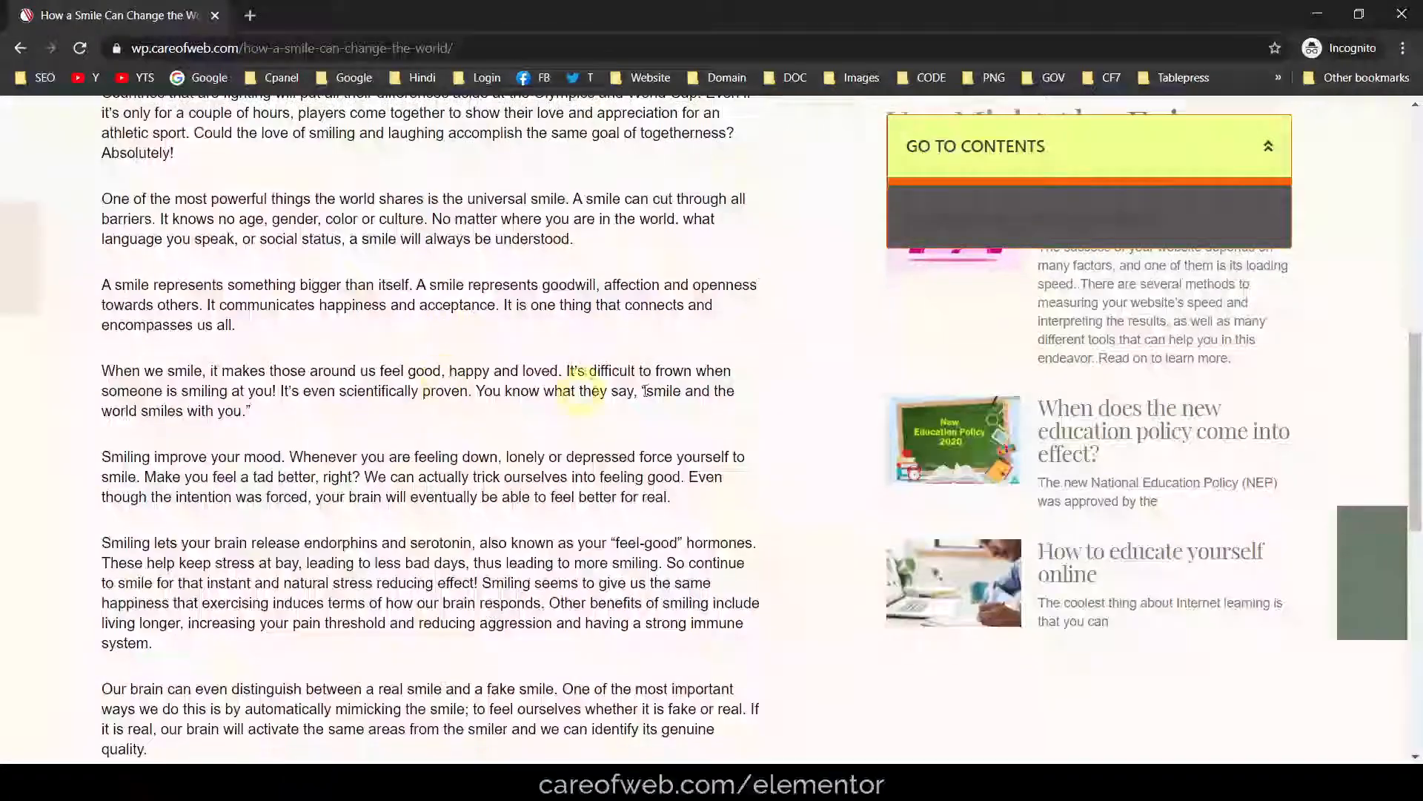
Open the live post "When does the new education policy come into effect?" and check its sticky contents box
{"action": "left_click", "coordinate": [1107, 410]}
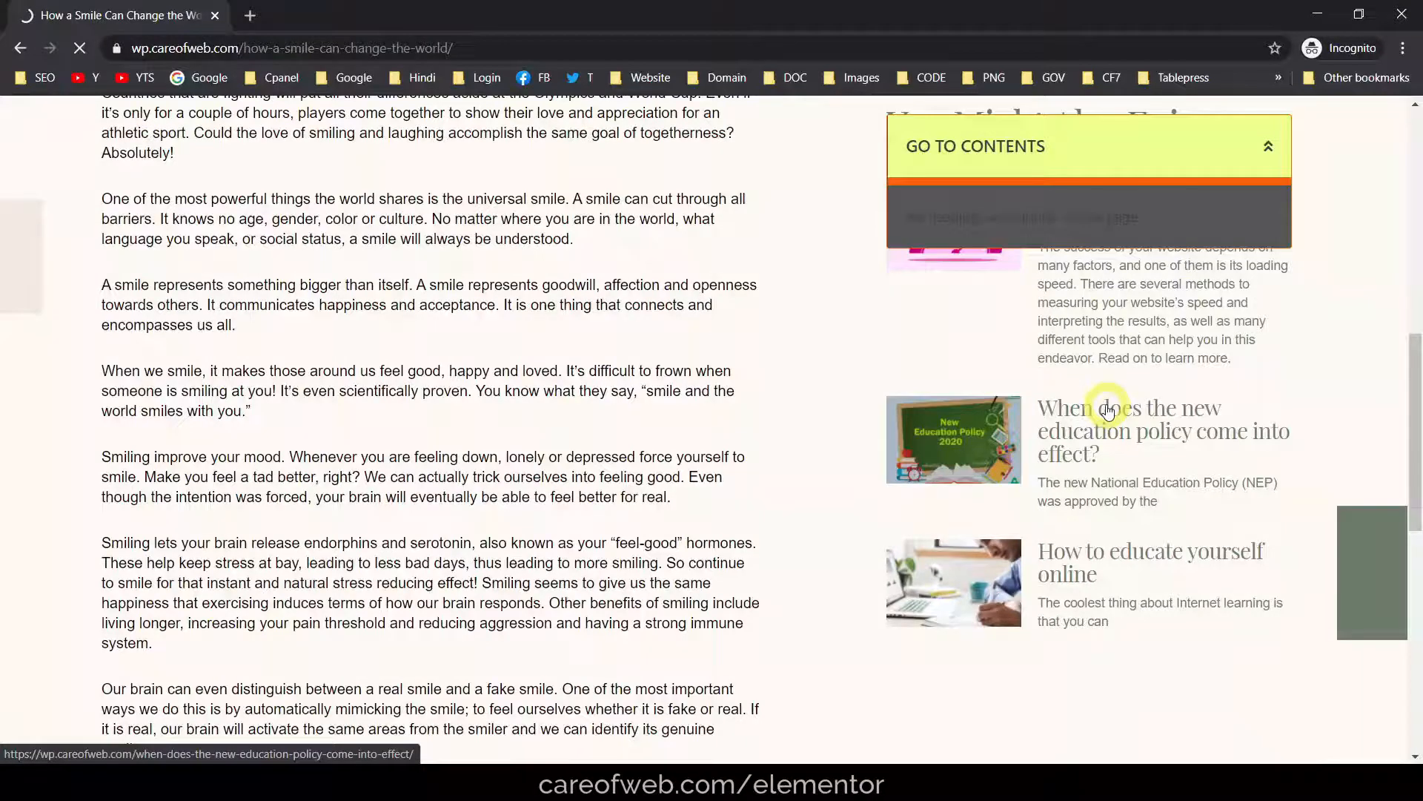
{"action": "scroll", "coordinate": [620, 358], "scroll_direction": "down", "scroll_amount": 5}
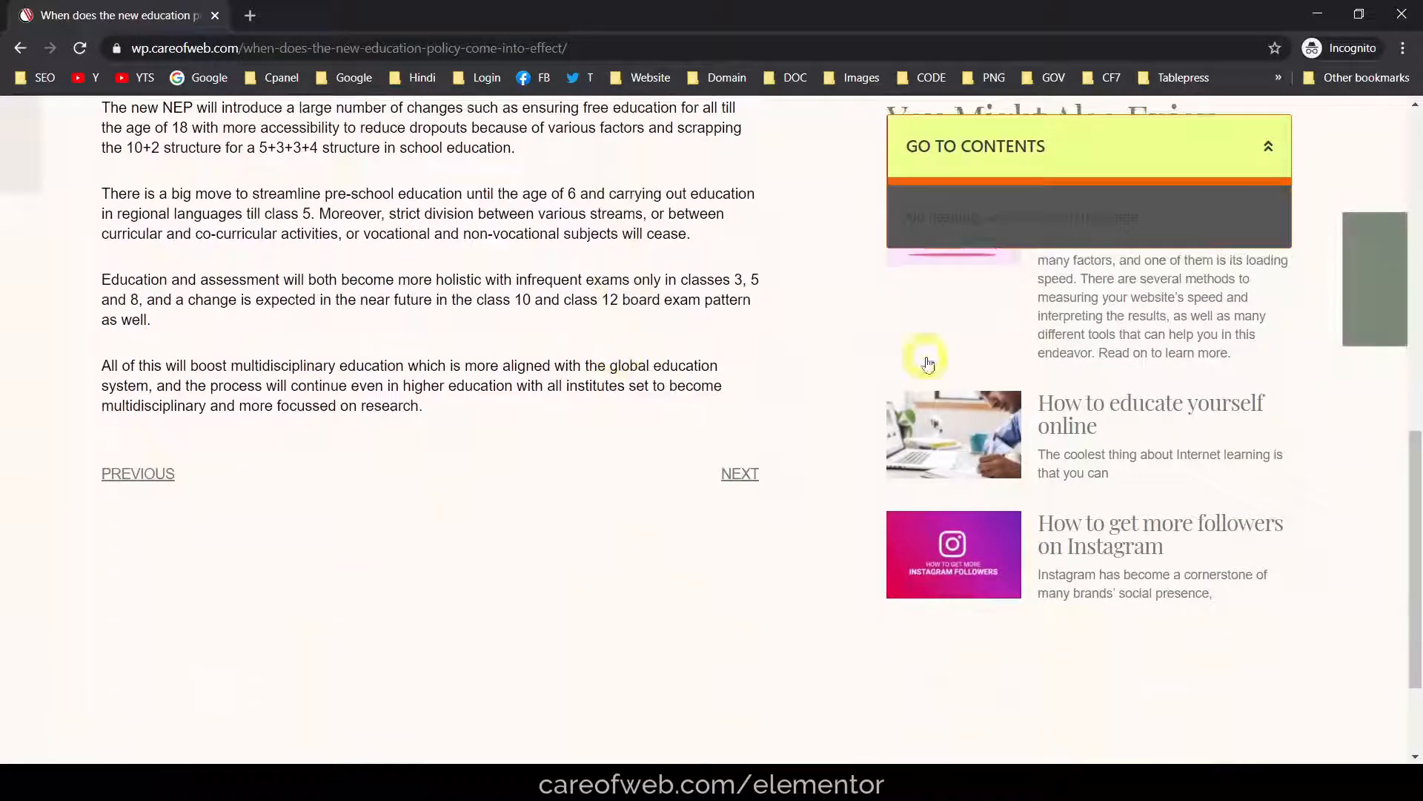
{"action": "scroll", "coordinate": [1121, 416], "scroll_direction": "up", "scroll_amount": 4}
Open the live post "How to educate yourself online" and examine its layout and contents box along the article
{"action": "left_click", "coordinate": [1129, 693]}
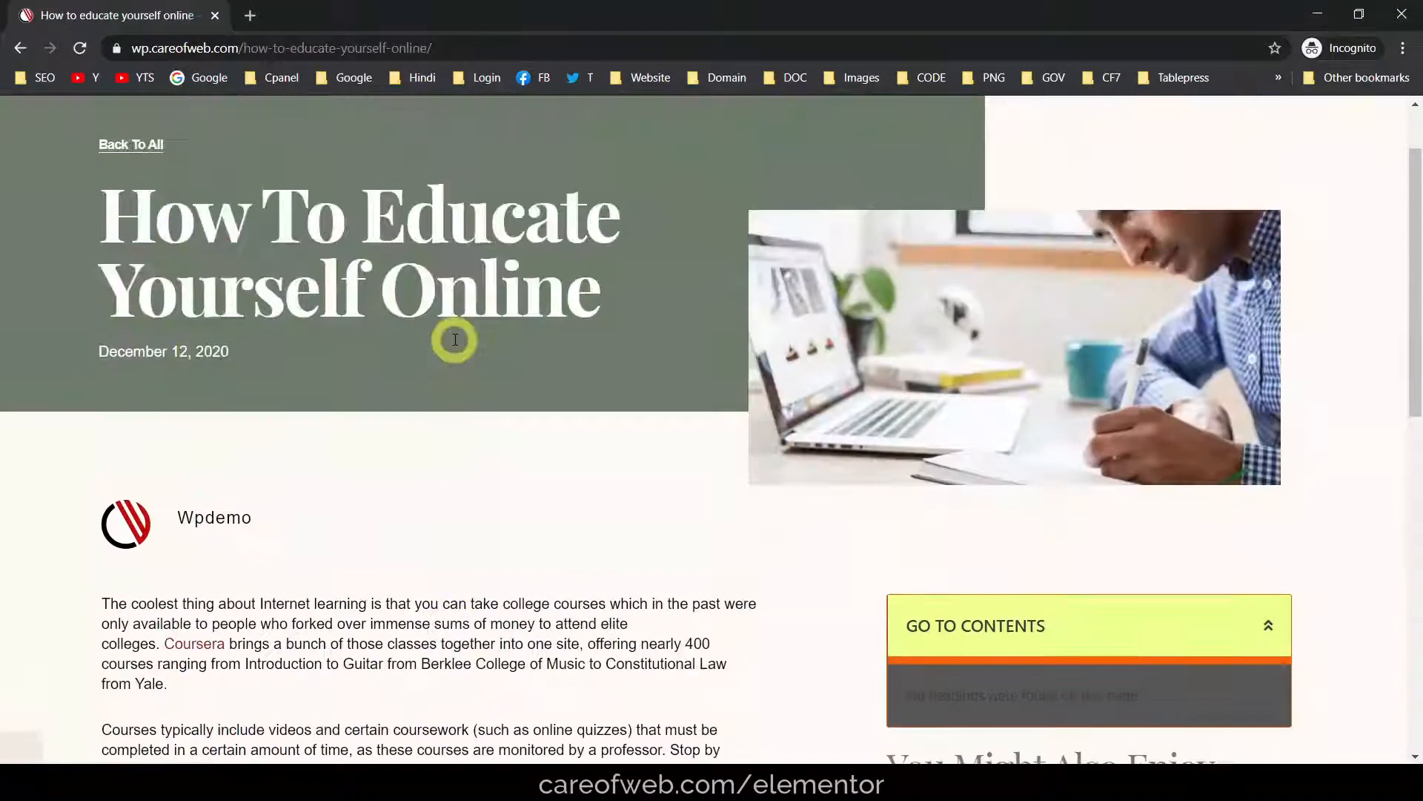
{"action": "scroll", "coordinate": [455, 340], "scroll_direction": "down", "scroll_amount": 6}
{"action": "scroll", "coordinate": [456, 340], "scroll_direction": "up", "scroll_amount": 6}
{"action": "scroll", "coordinate": [455, 339], "scroll_direction": "down", "scroll_amount": 6}
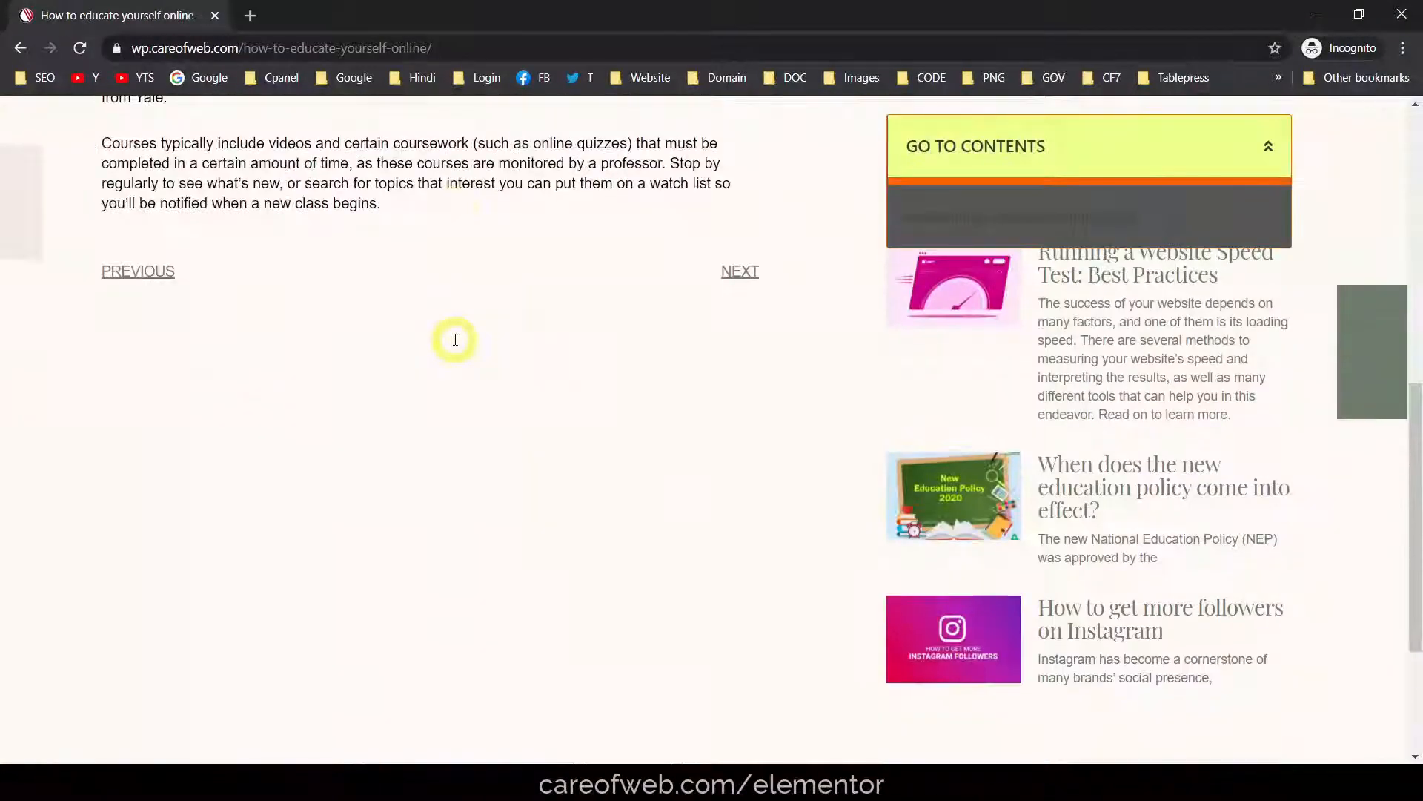
{"action": "scroll", "coordinate": [1097, 356], "scroll_direction": "up", "scroll_amount": 4}
{"action": "scroll", "coordinate": [1121, 576], "scroll_direction": "down", "scroll_amount": 1}
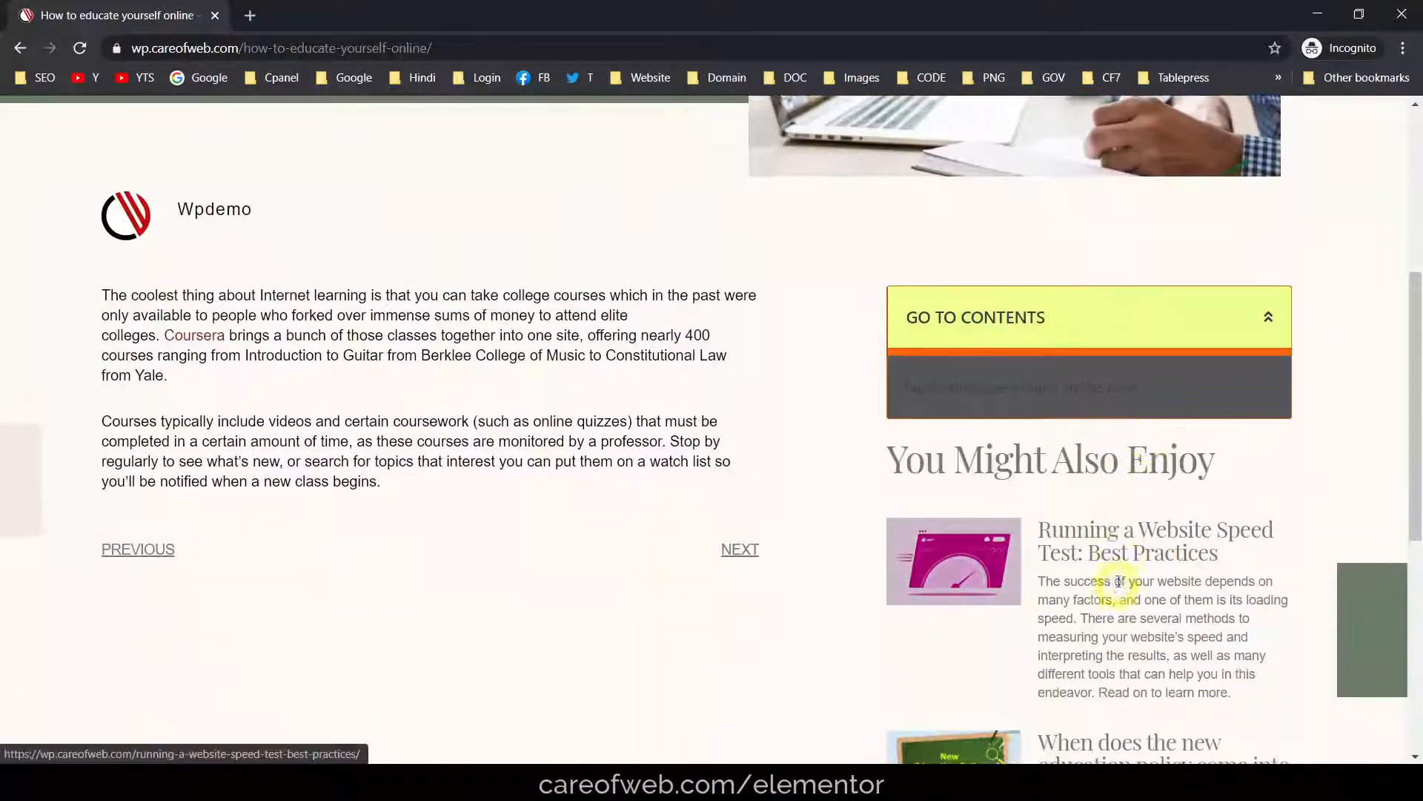
Open the live post "Running a Website Speed Test: Best Practices" and follow its contents entry "Why Test Site Speed?"
{"action": "left_click", "coordinate": [1109, 536]}
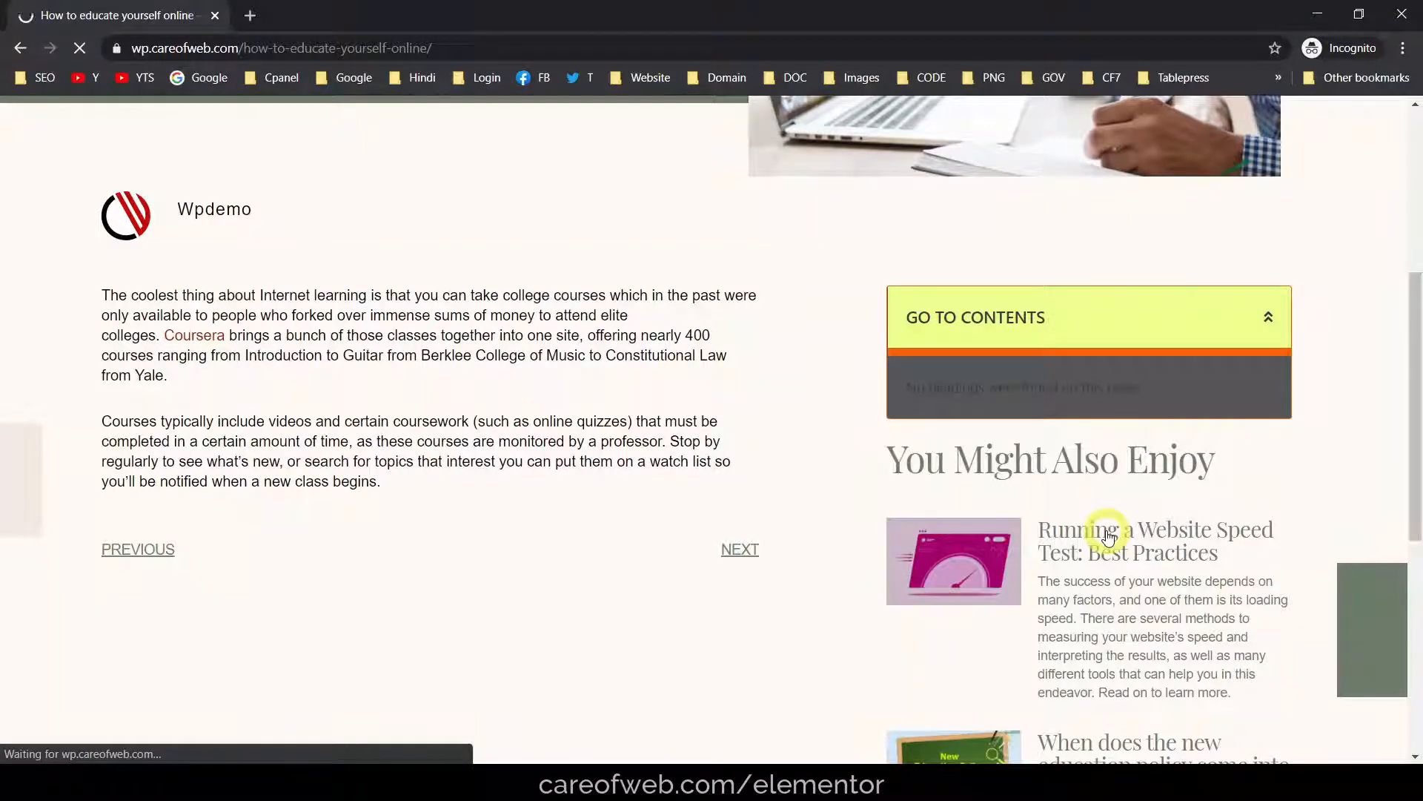
{"action": "scroll", "coordinate": [836, 454], "scroll_direction": "down", "scroll_amount": 5}
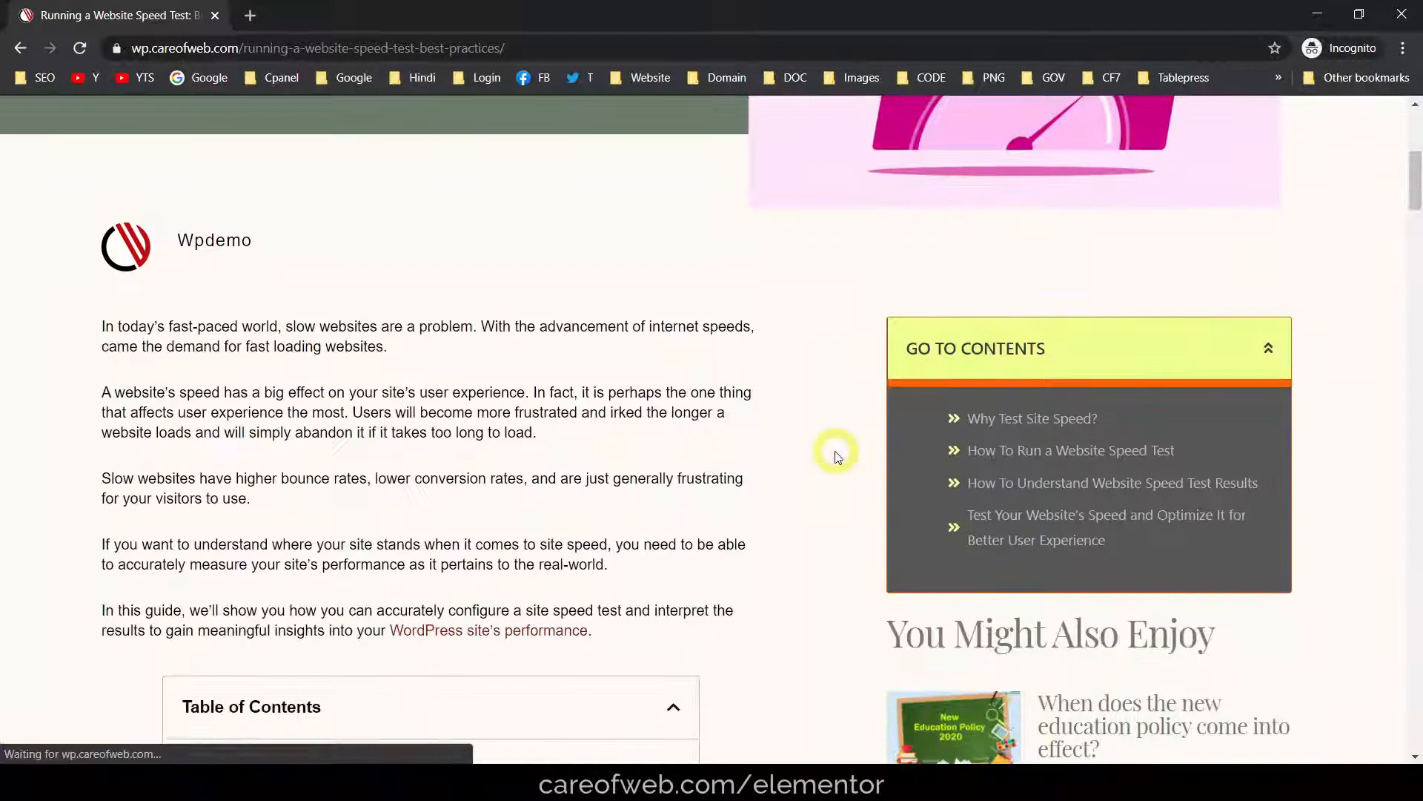
{"action": "left_click", "coordinate": [1004, 415]}
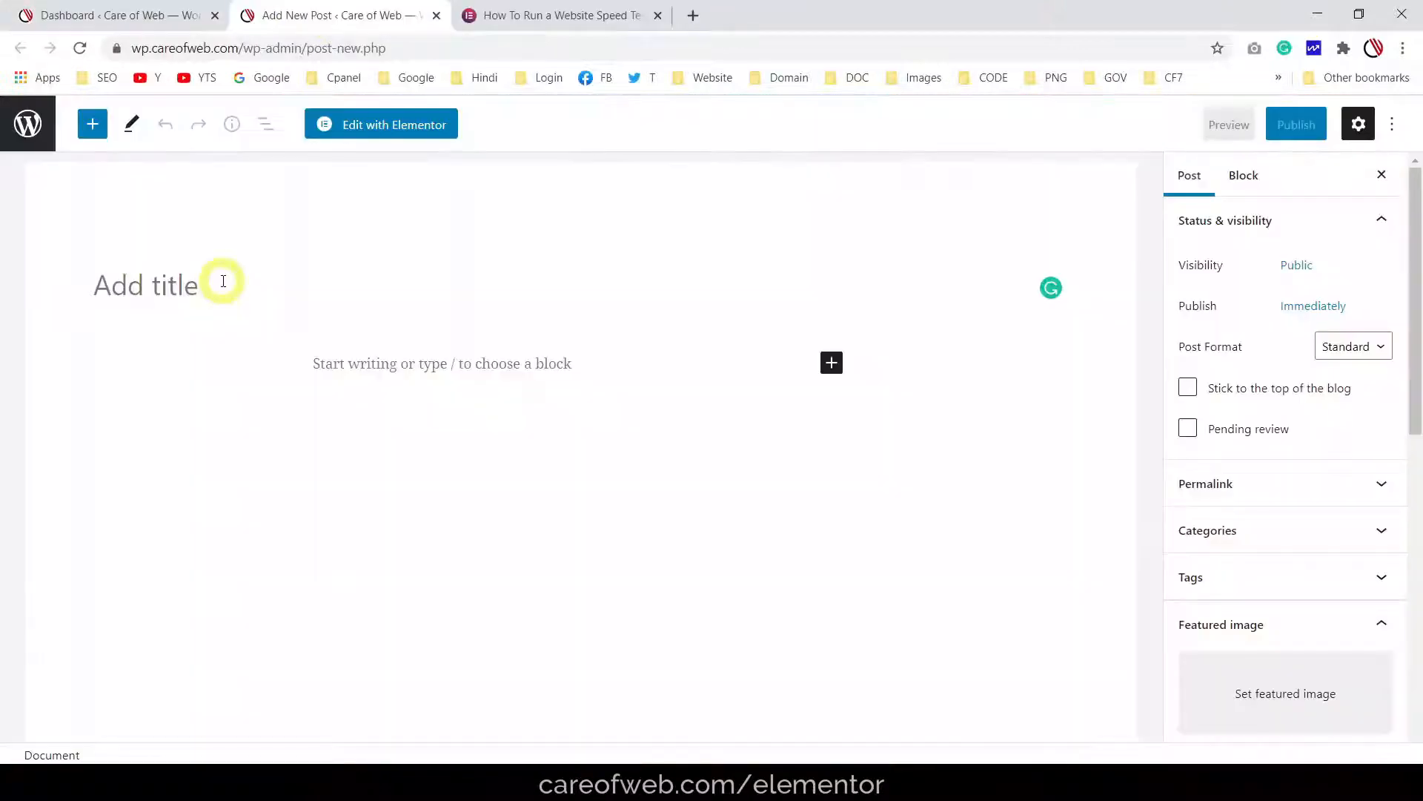
Title the new WordPress post "TOC DEMO" and open it for editing in Elementor
{"action": "left_click", "coordinate": [197, 287]}
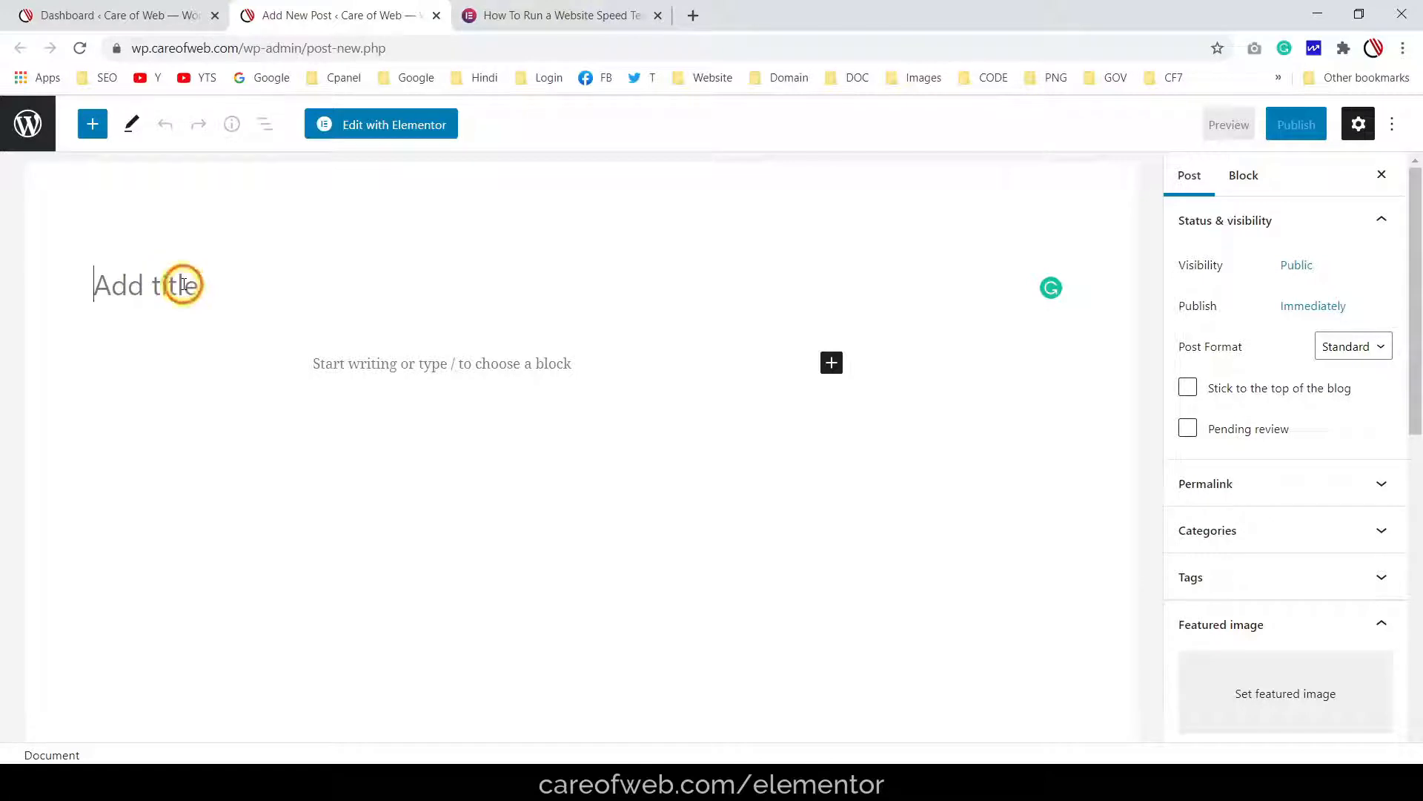
{"action": "type", "text": "TOC DEMO"}
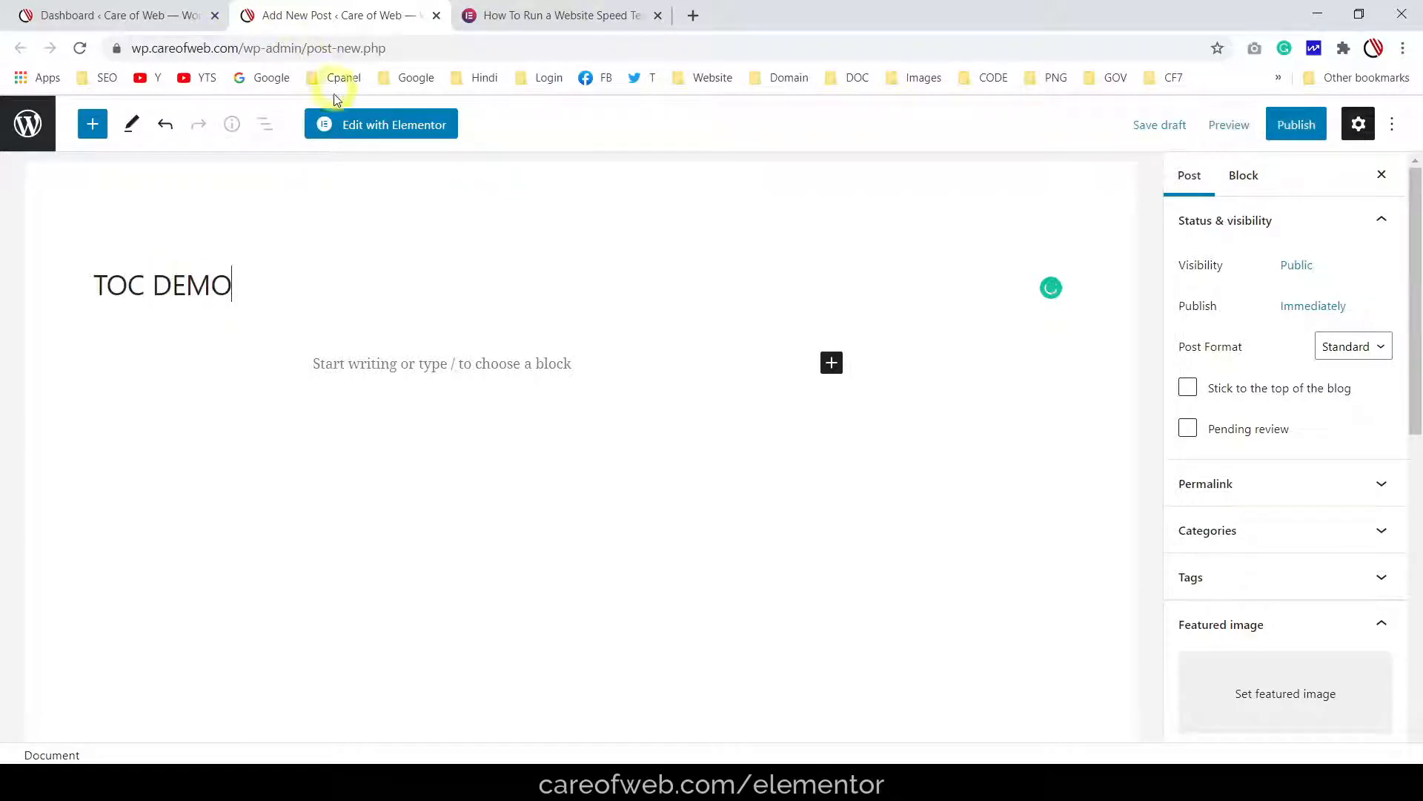
{"action": "left_click", "coordinate": [396, 124]}
Add a single-column section to the post's content area and place a Table of Contents widget in it
{"action": "scroll", "coordinate": [667, 300], "scroll_direction": "down", "scroll_amount": 1}
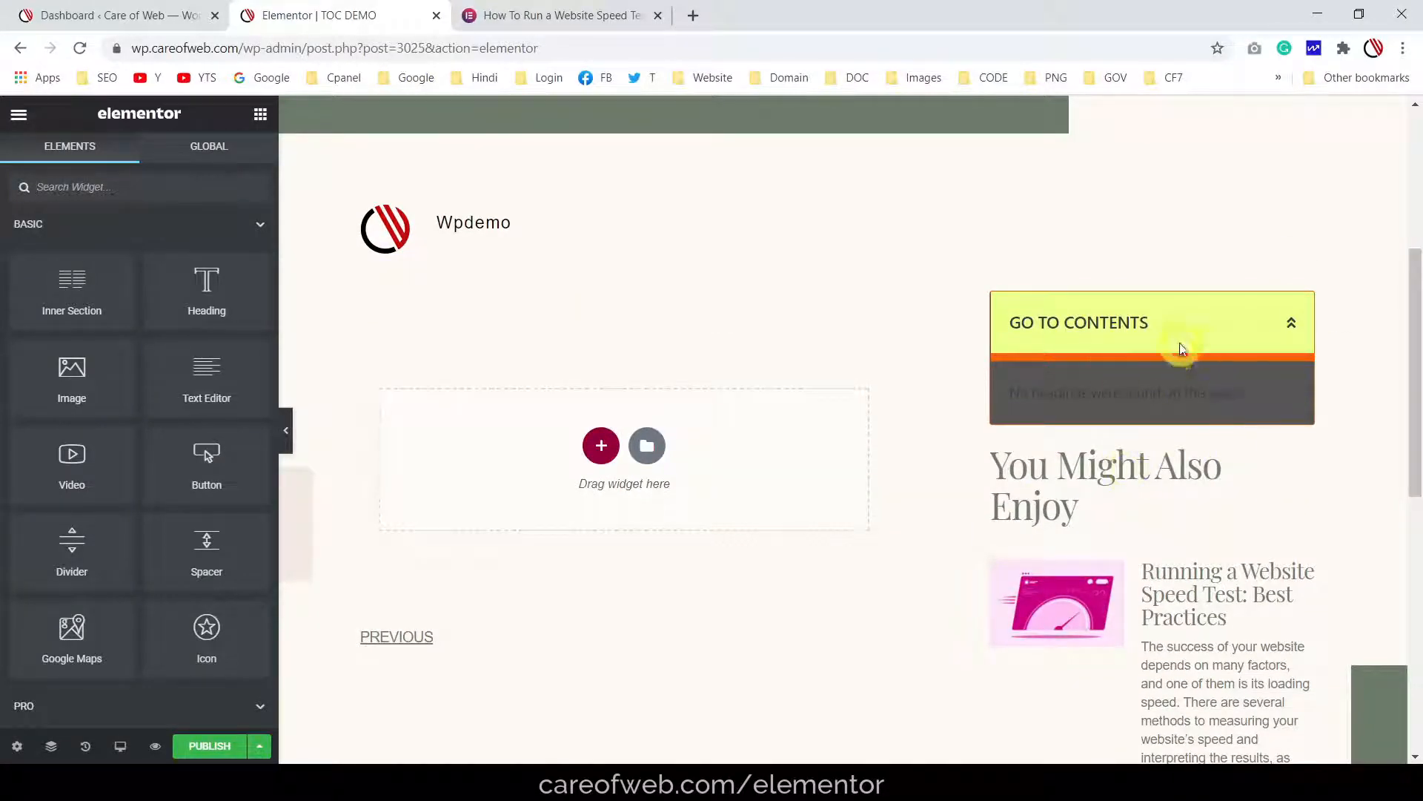
{"action": "scroll", "coordinate": [1187, 349], "scroll_direction": "down", "scroll_amount": 3}
{"action": "scroll", "coordinate": [1198, 356], "scroll_direction": "up", "scroll_amount": 3}
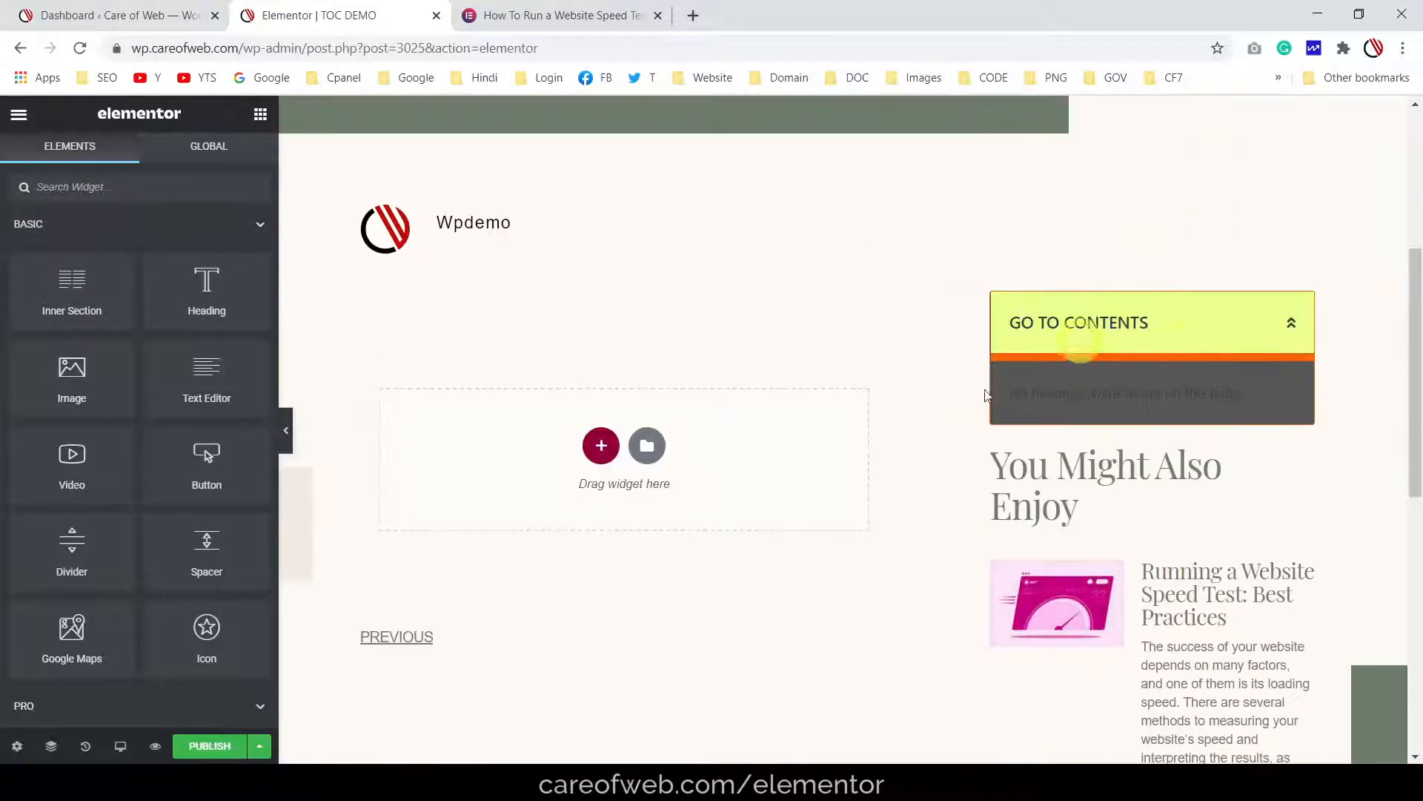
{"action": "scroll", "coordinate": [1068, 412], "scroll_direction": "down", "scroll_amount": 4}
{"action": "scroll", "coordinate": [1142, 278], "scroll_direction": "up", "scroll_amount": 4}
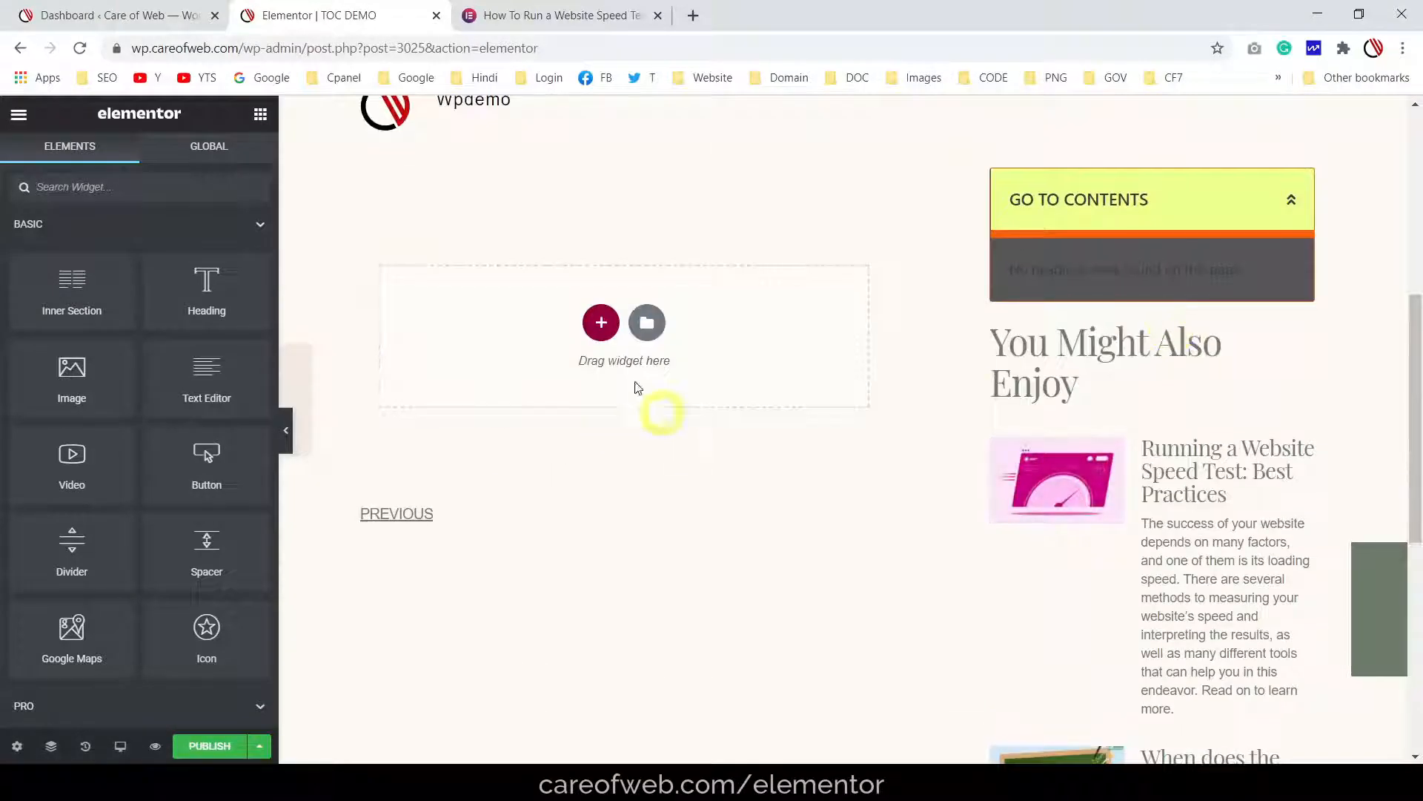
{"action": "left_click", "coordinate": [601, 321]}
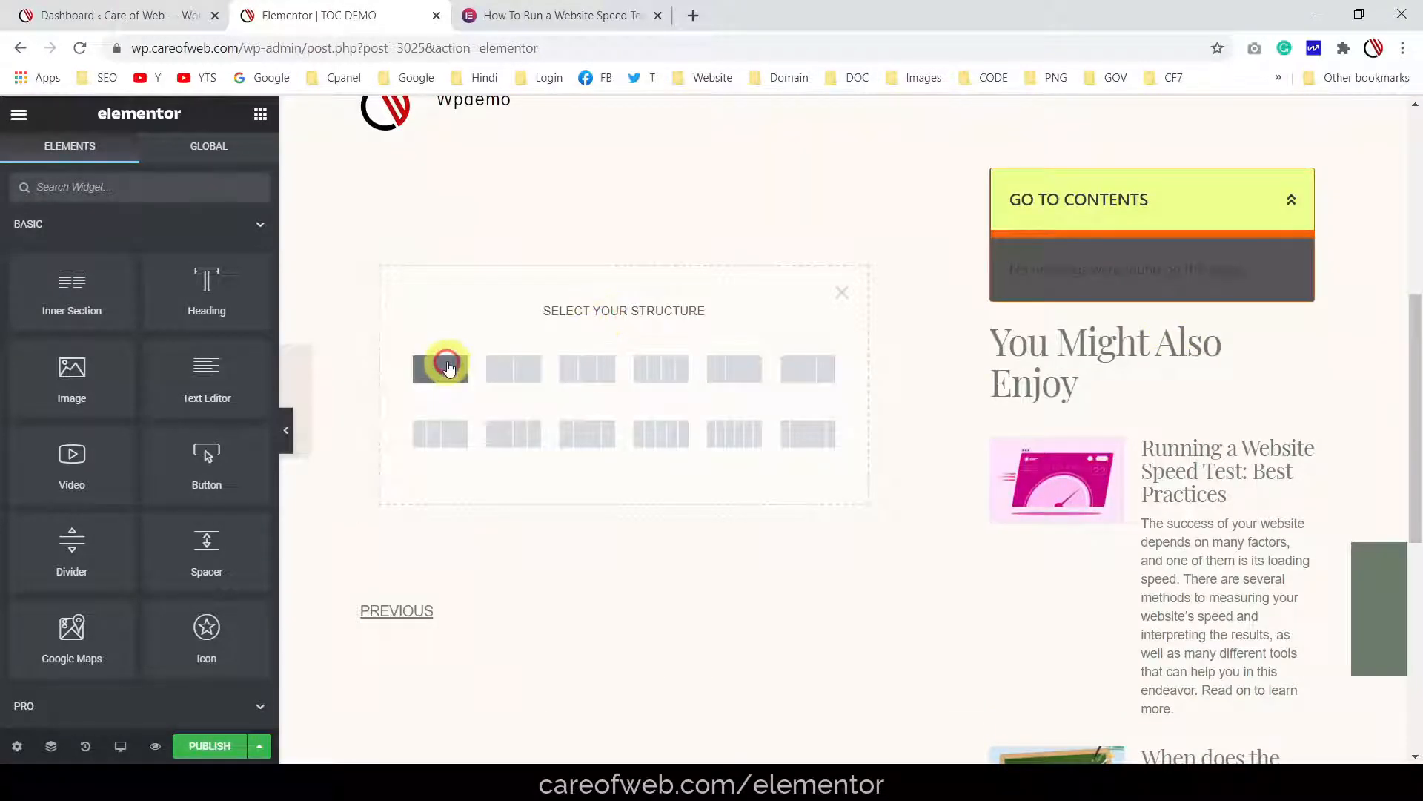
{"action": "left_click", "coordinate": [442, 367]}
{"action": "left_click", "coordinate": [567, 200]}
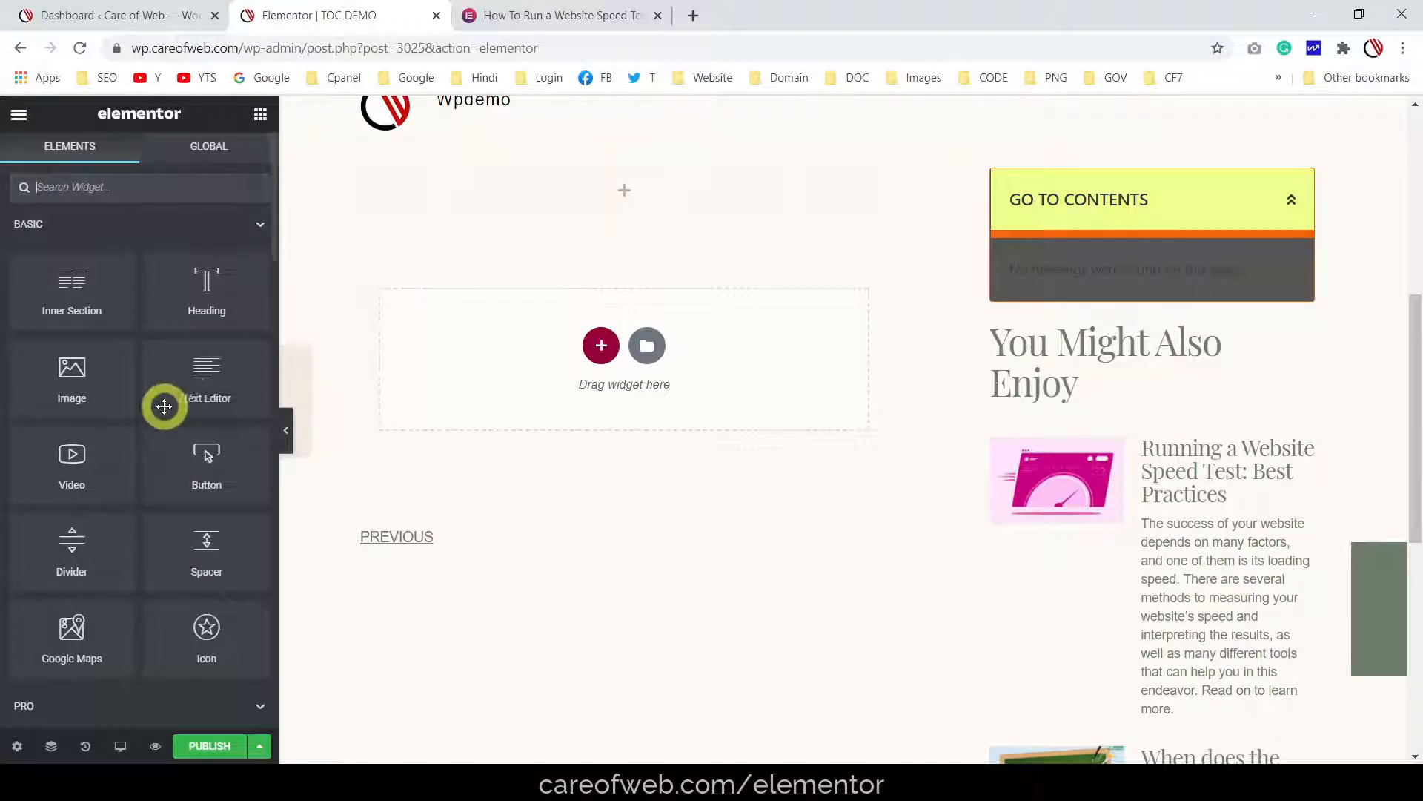
{"action": "scroll", "coordinate": [162, 404], "scroll_direction": "down", "scroll_amount": 10}
{"action": "scroll", "coordinate": [164, 406], "scroll_direction": "down", "scroll_amount": 5}
{"action": "scroll", "coordinate": [162, 404], "scroll_direction": "up", "scroll_amount": 5}
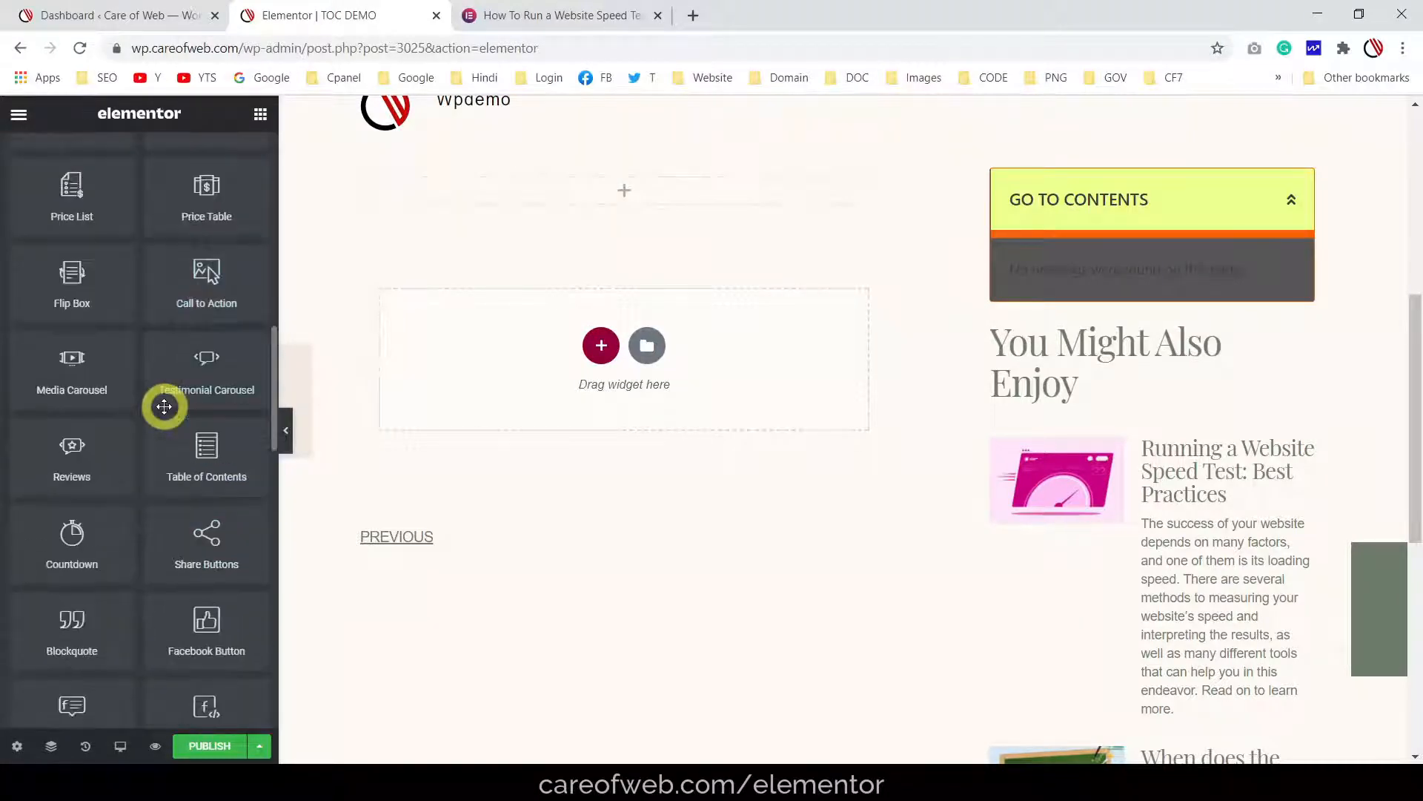
{"action": "left_click_drag", "start_coordinate": [197, 451], "coordinate": [637, 187]}
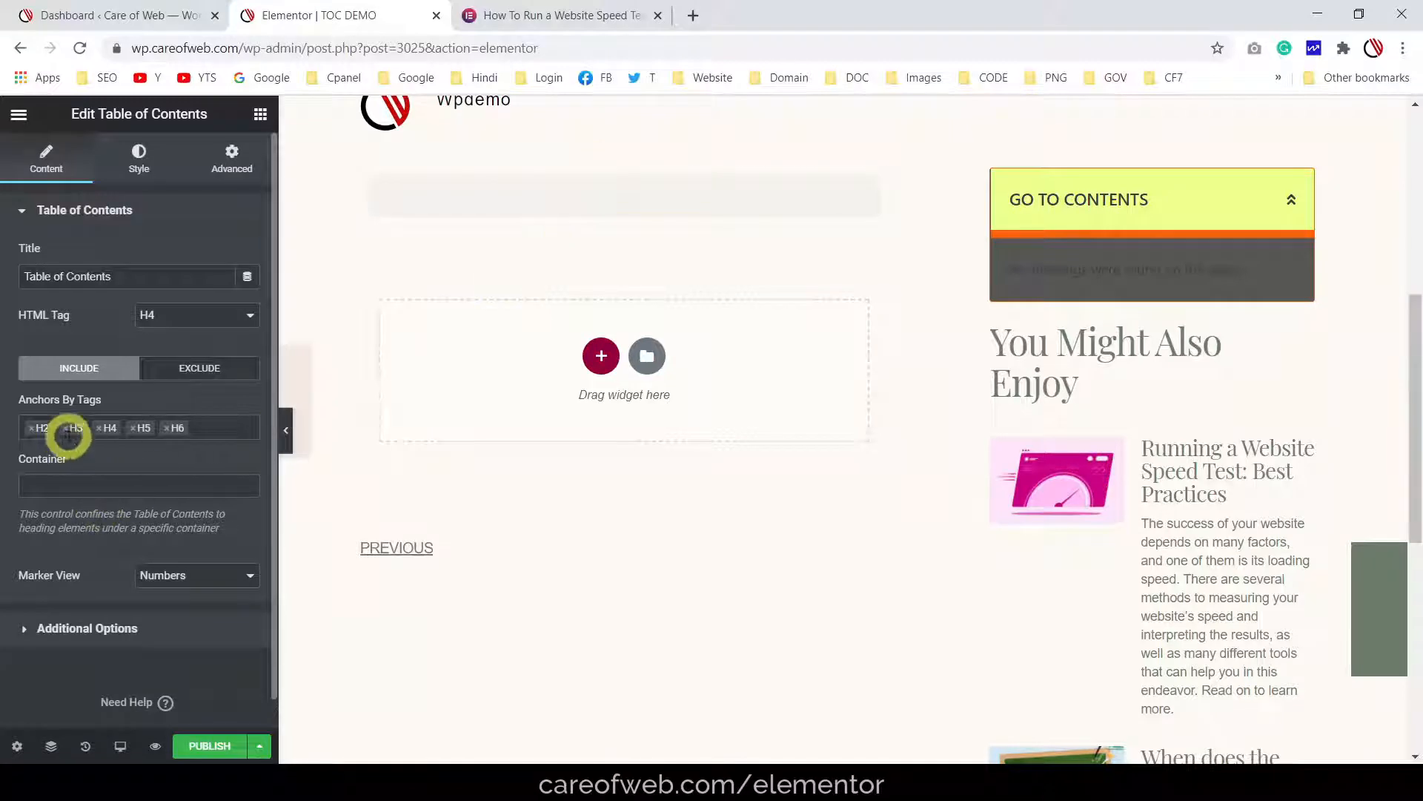
Remove H4, H5 and H6 from the Table of Contents widget's included anchor tags, leaving H2 and H3
{"action": "left_click", "coordinate": [92, 429]}
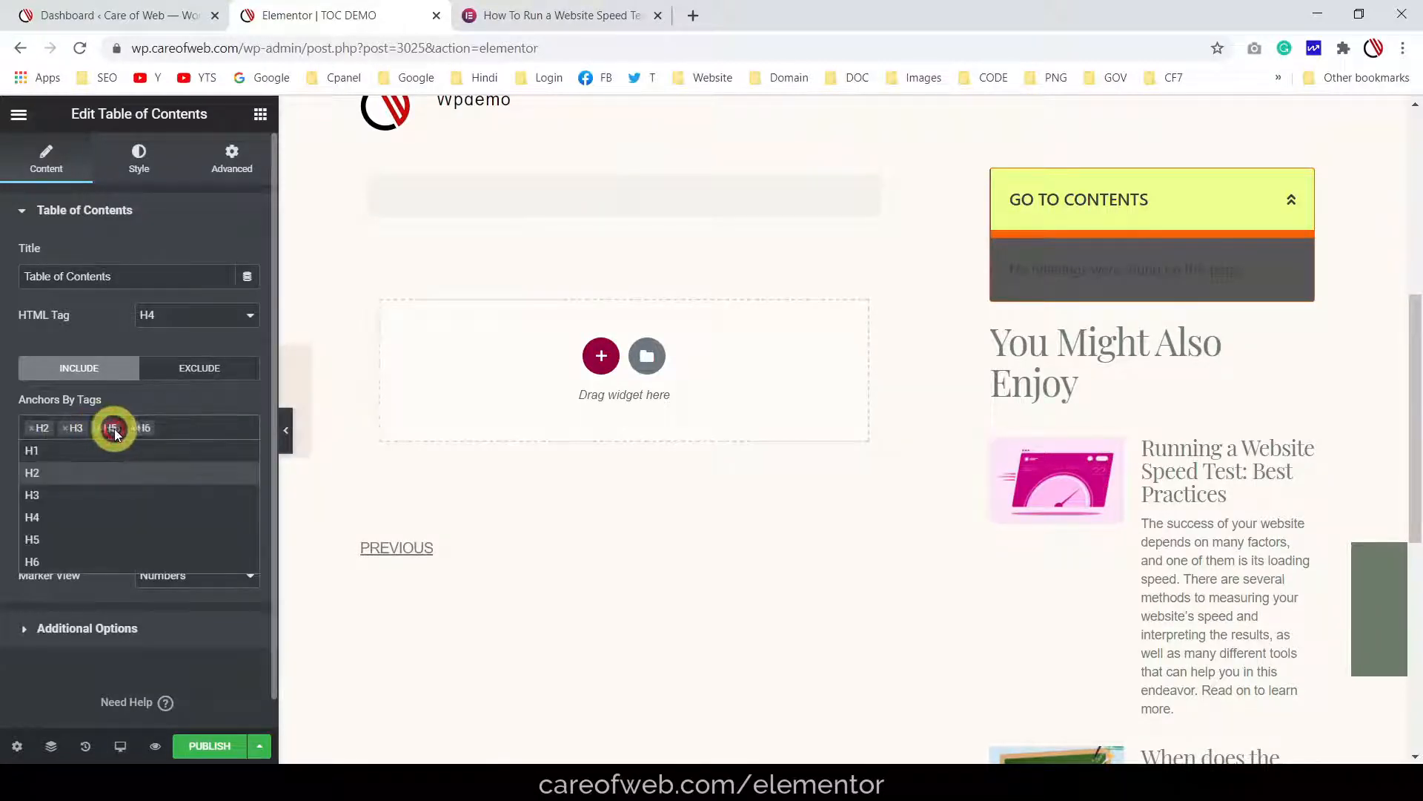
{"action": "left_click", "coordinate": [103, 429]}
{"action": "left_click", "coordinate": [102, 425]}
{"action": "left_click", "coordinate": [150, 403]}
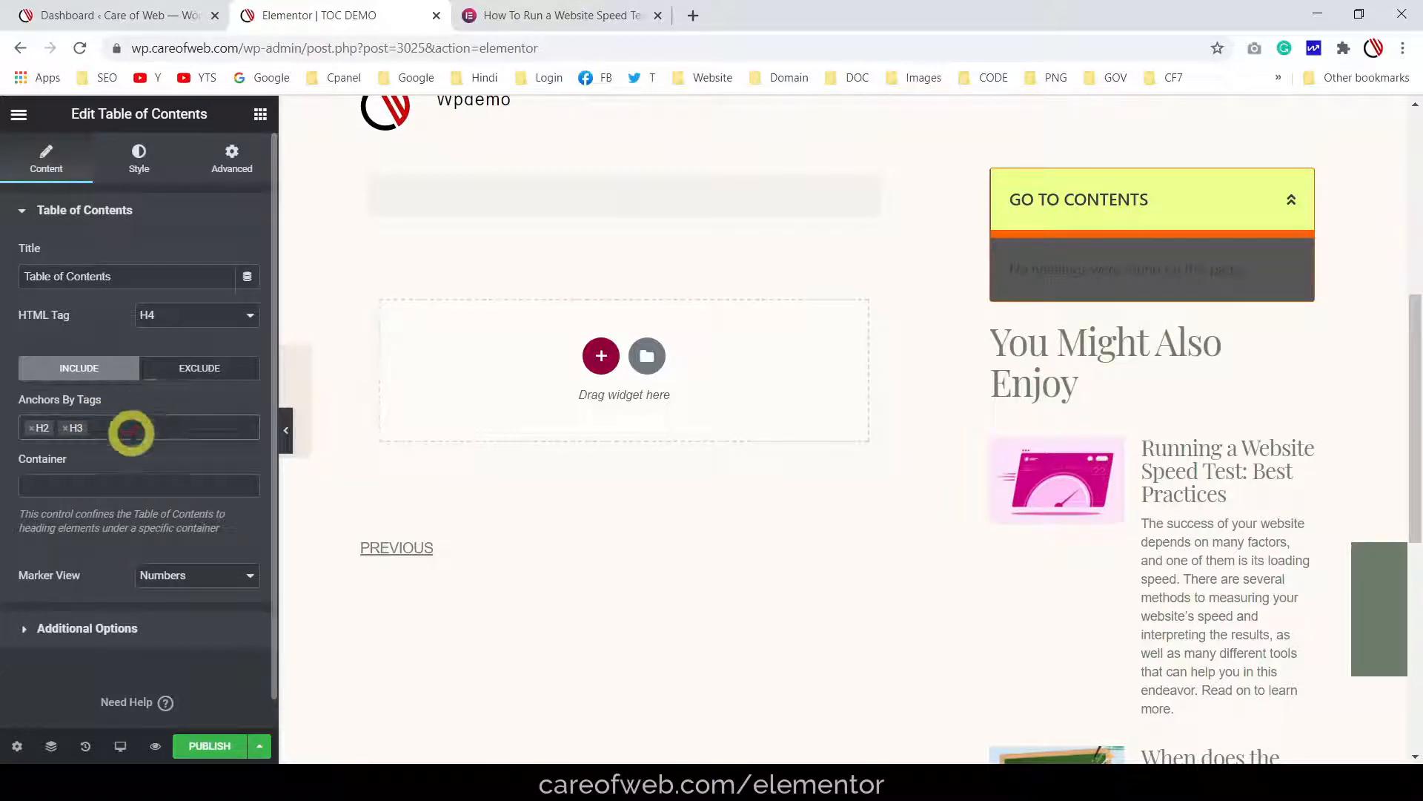
Add a single-column section below the Table of Contents with a Heading widget titled "Heading 1"
{"action": "left_click", "coordinate": [602, 356]}
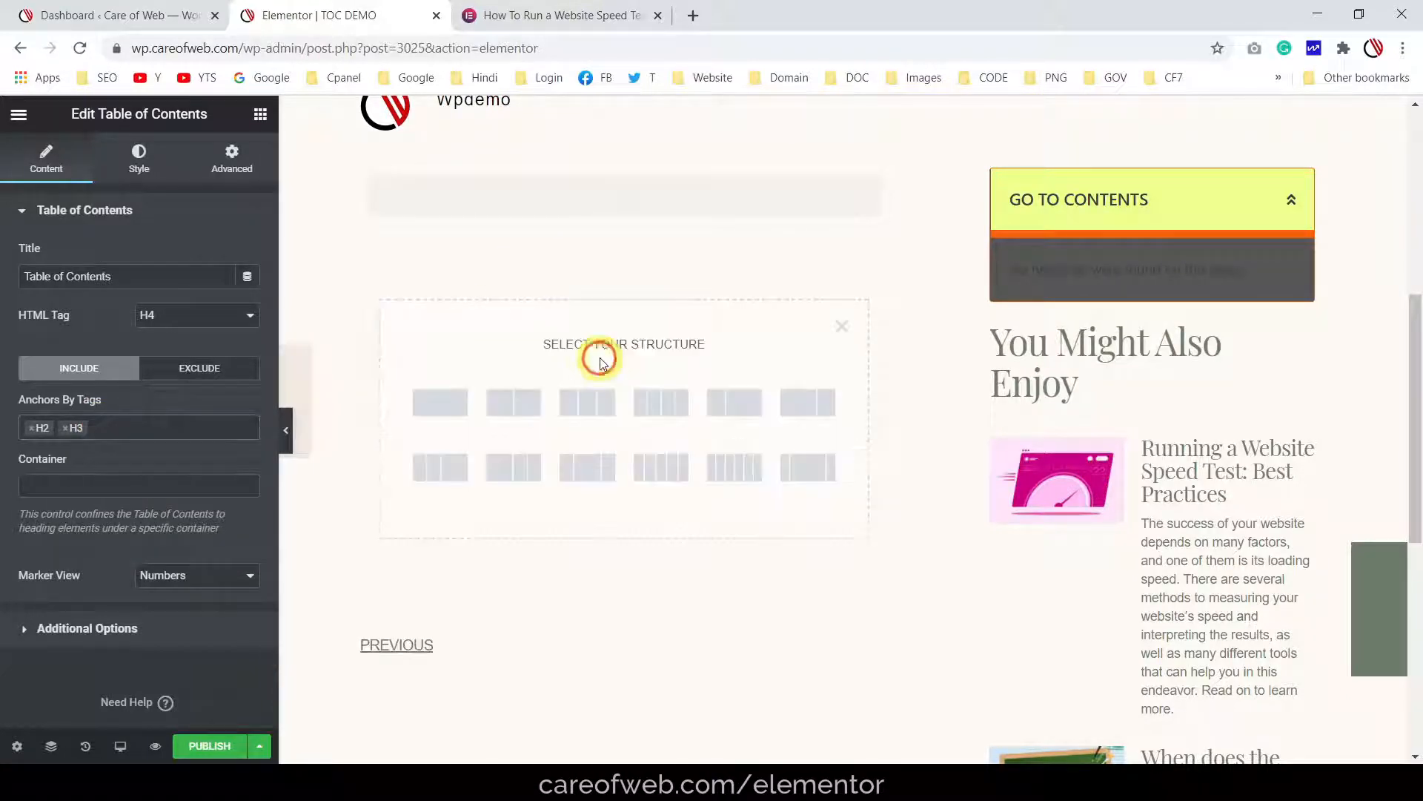
{"action": "left_click", "coordinate": [444, 412]}
{"action": "left_click", "coordinate": [486, 248]}
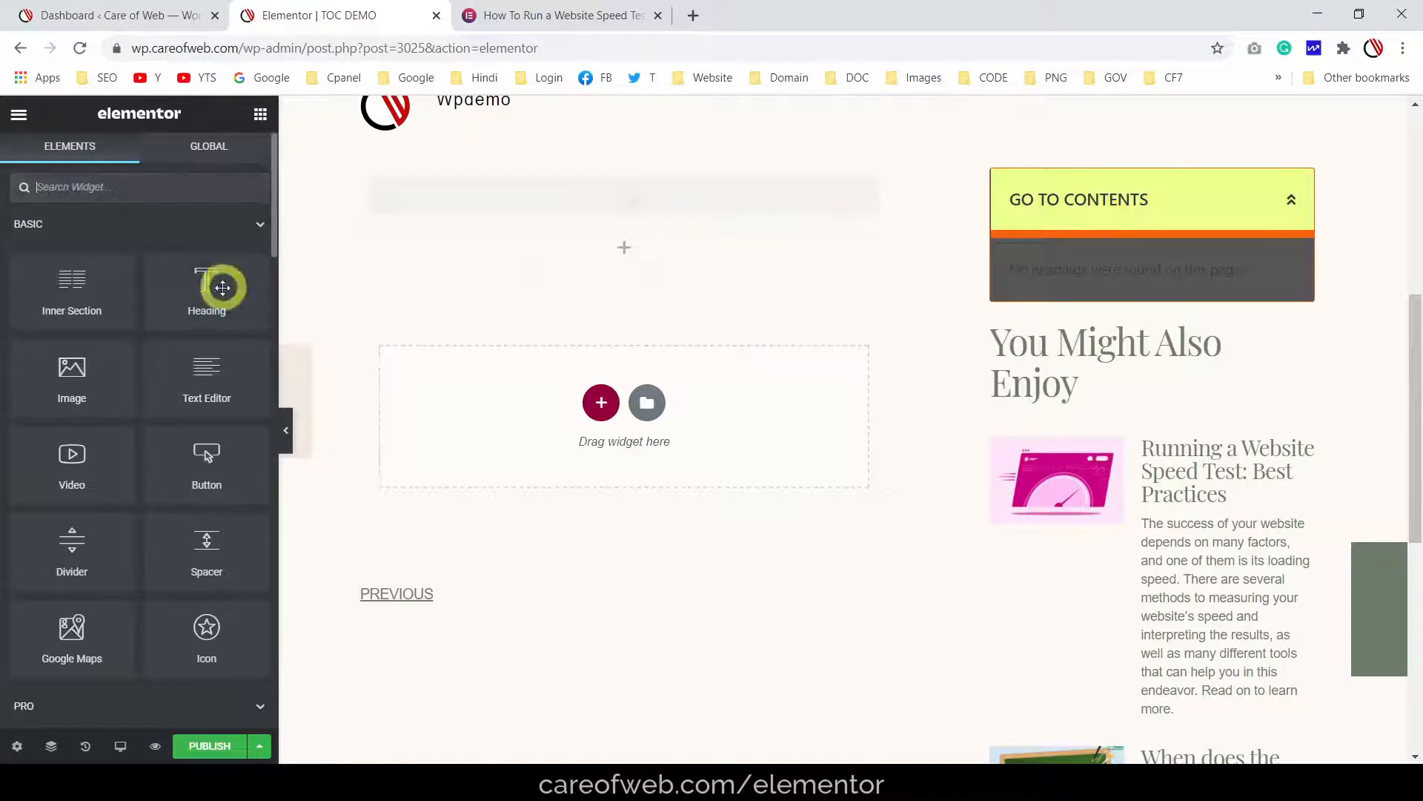
{"action": "left_click_drag", "start_coordinate": [222, 288], "coordinate": [558, 246]}
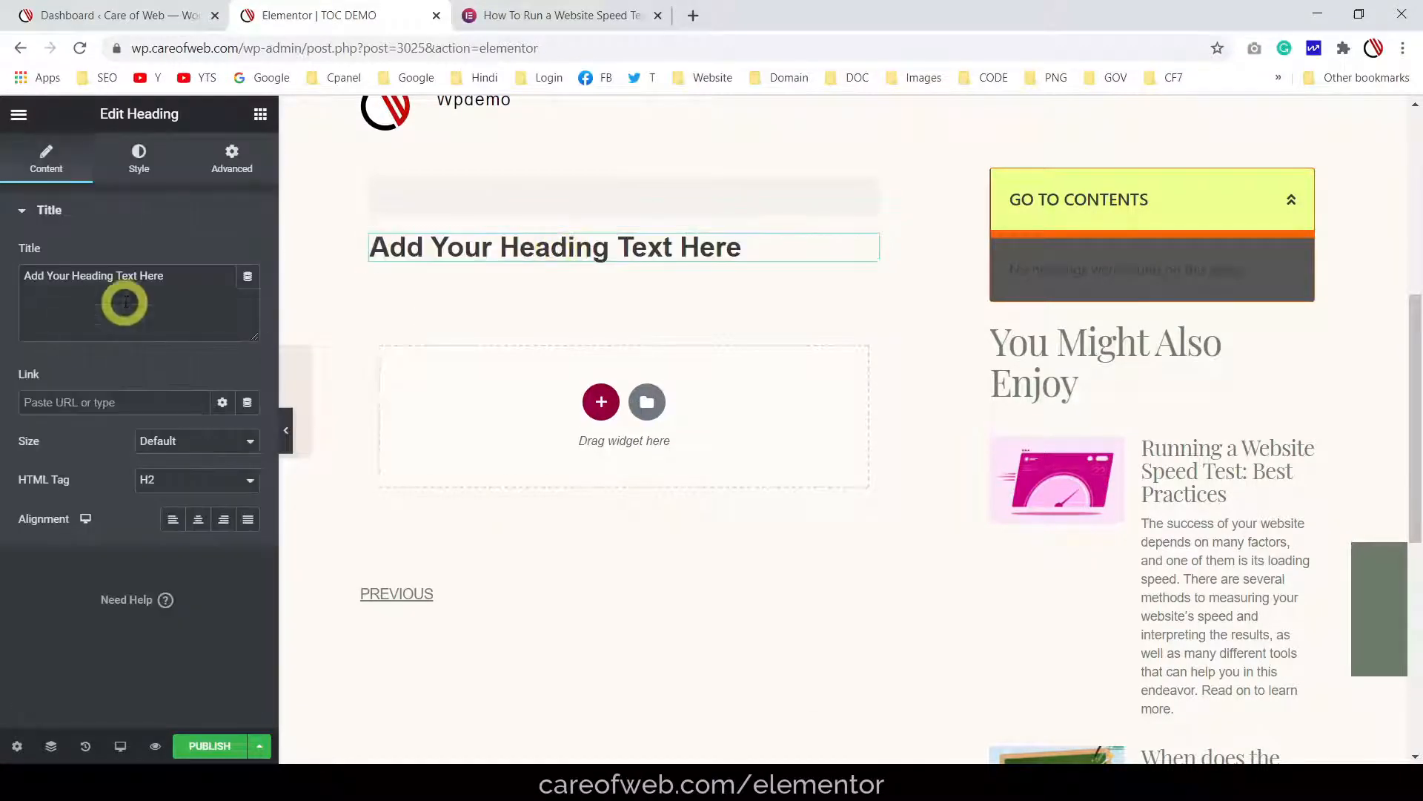
{"action": "left_click_drag", "start_coordinate": [178, 277], "coordinate": [1, 289]}
{"action": "type", "text": "Heading 1"}
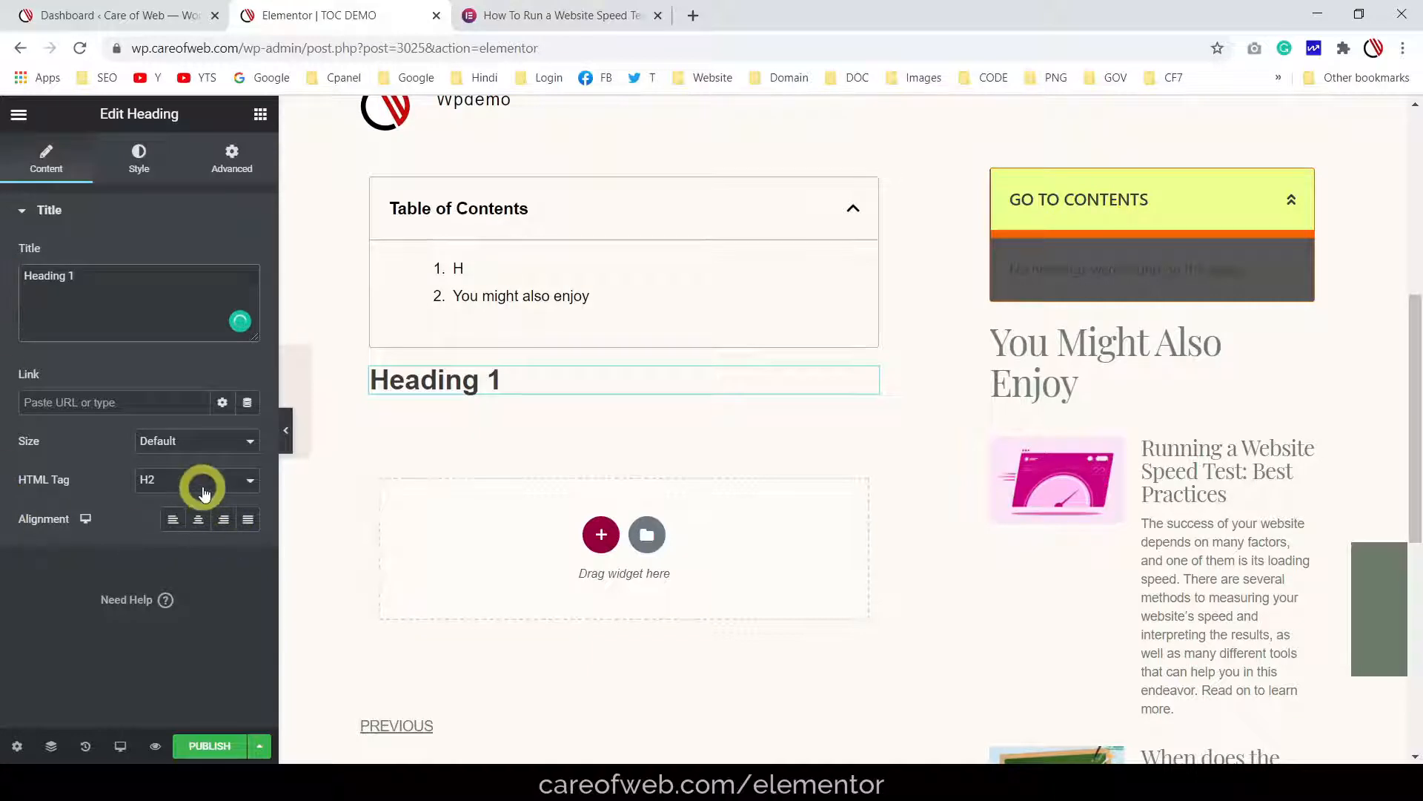
Add a single-column section below "Heading 1" with a Text Editor widget containing the default placeholder paragraph
{"action": "left_click", "coordinate": [601, 534]}
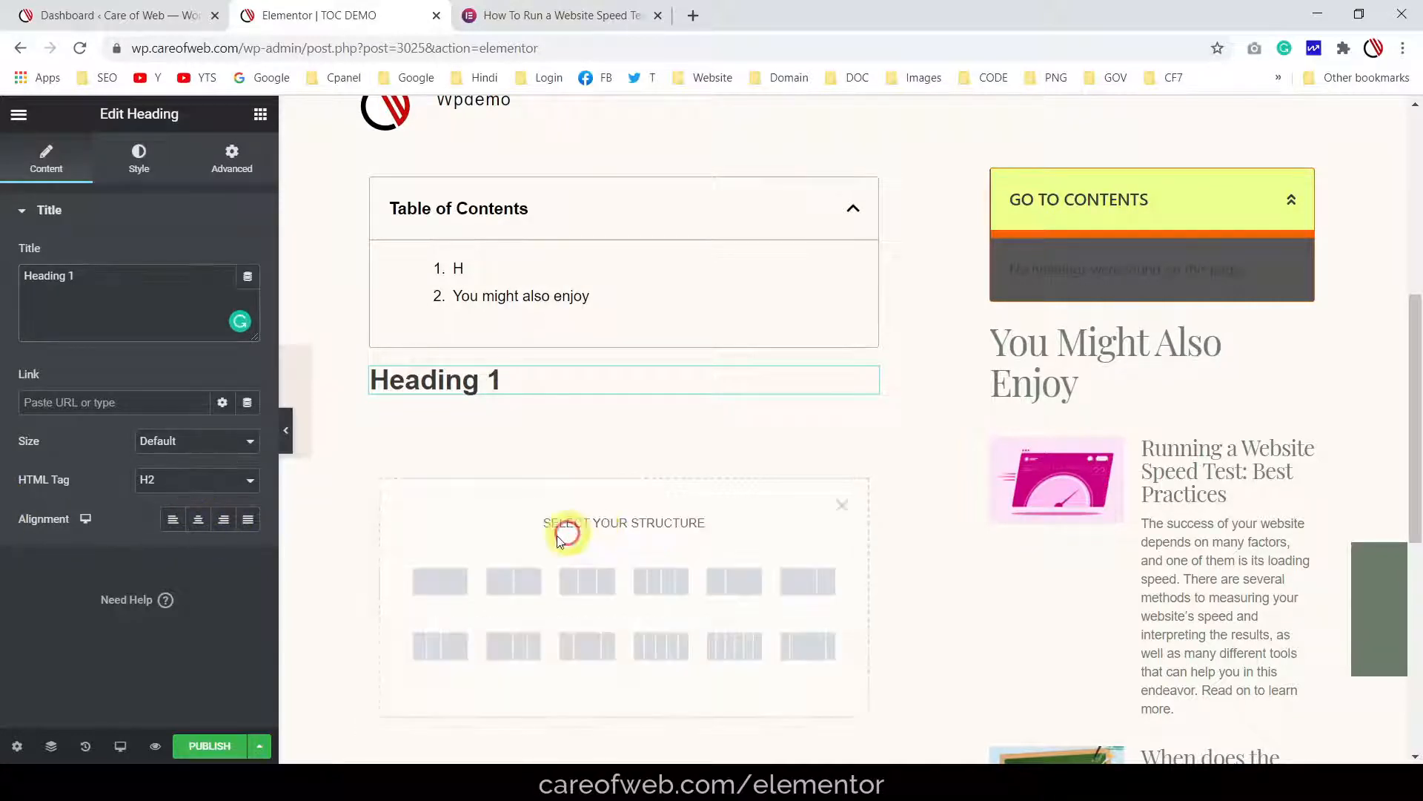
{"action": "left_click", "coordinate": [437, 581]}
{"action": "left_click", "coordinate": [550, 433]}
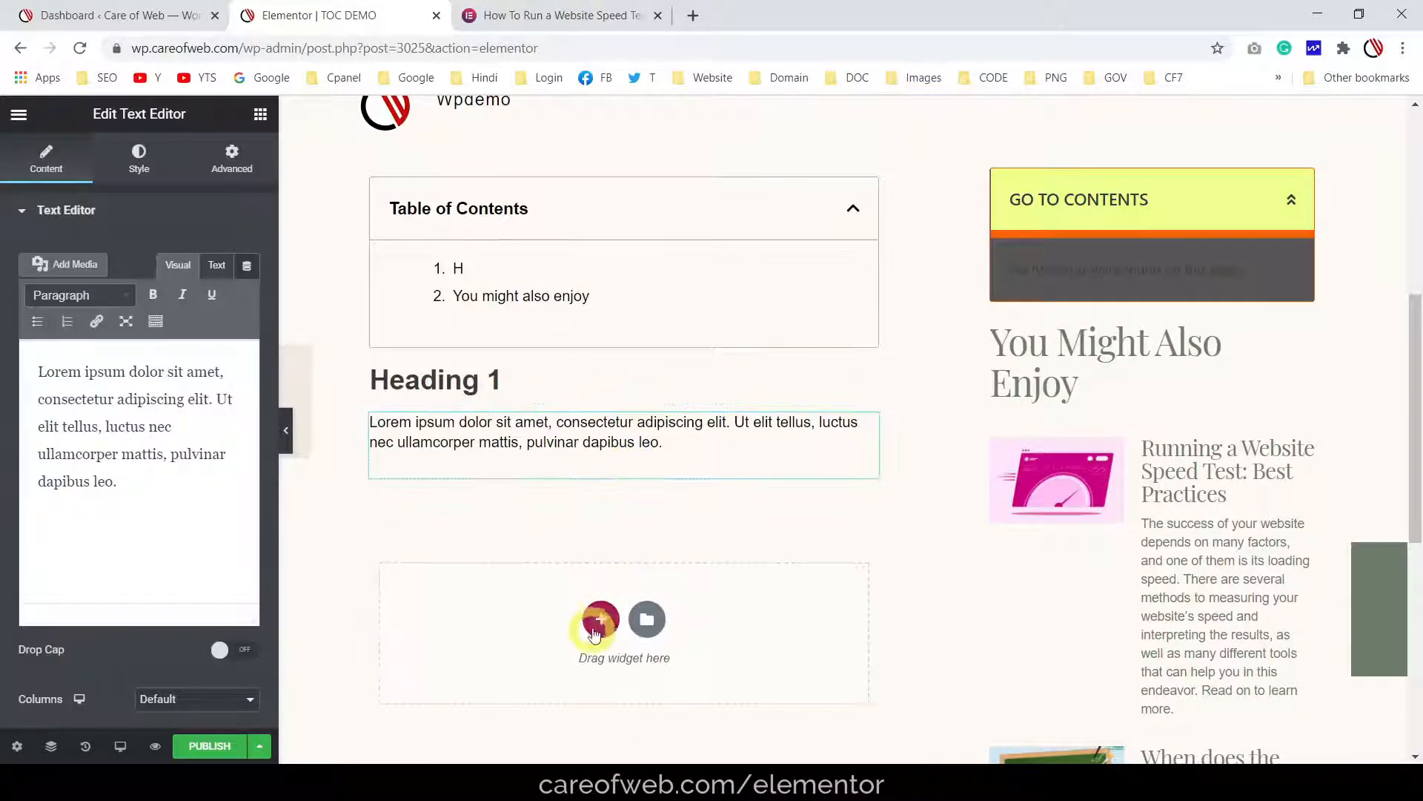
Add a single-column section below the paragraph with a Heading widget titled "SUBHEADING 1" and set its HTML tag to H3
{"action": "left_click", "coordinate": [599, 619]}
{"action": "left_click", "coordinate": [440, 665]}
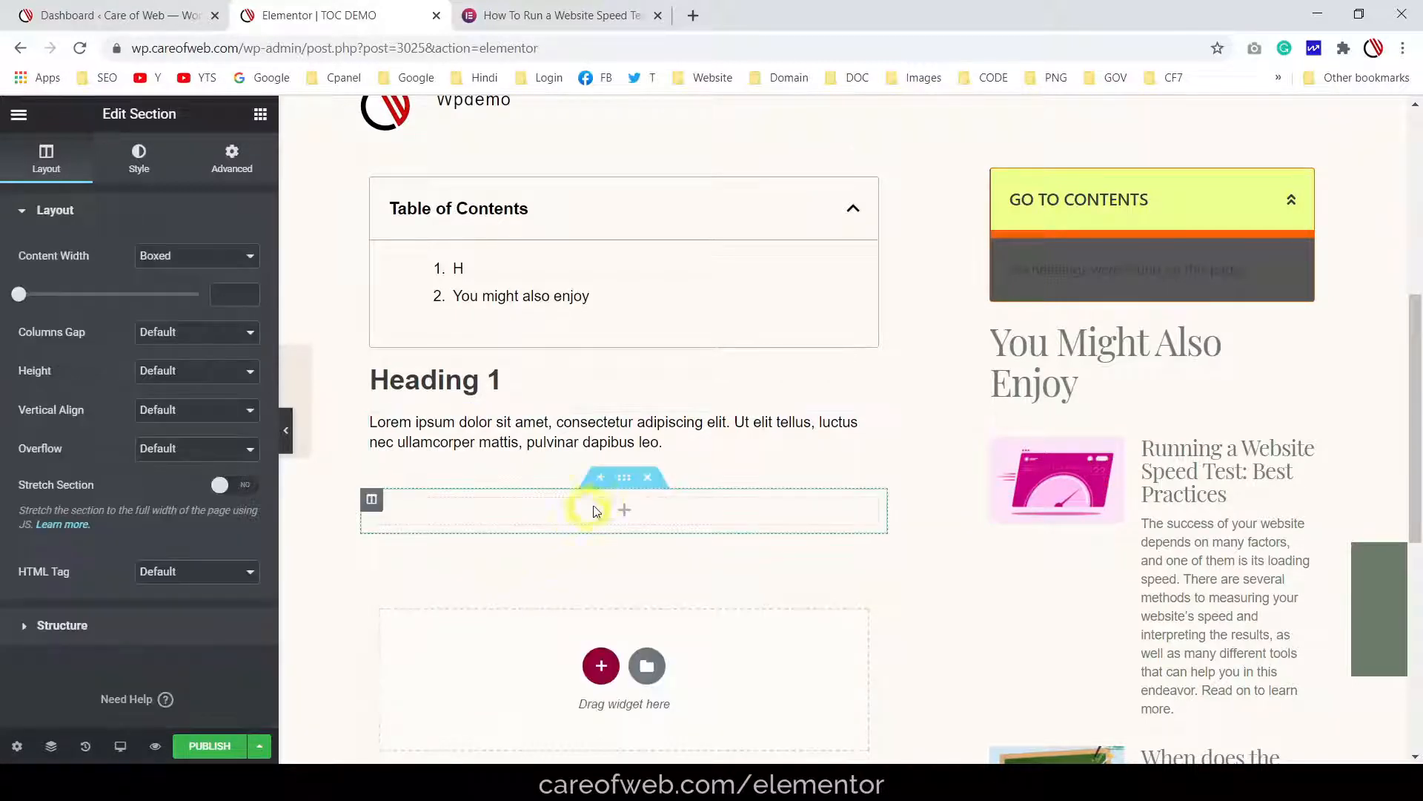
{"action": "left_click", "coordinate": [601, 511]}
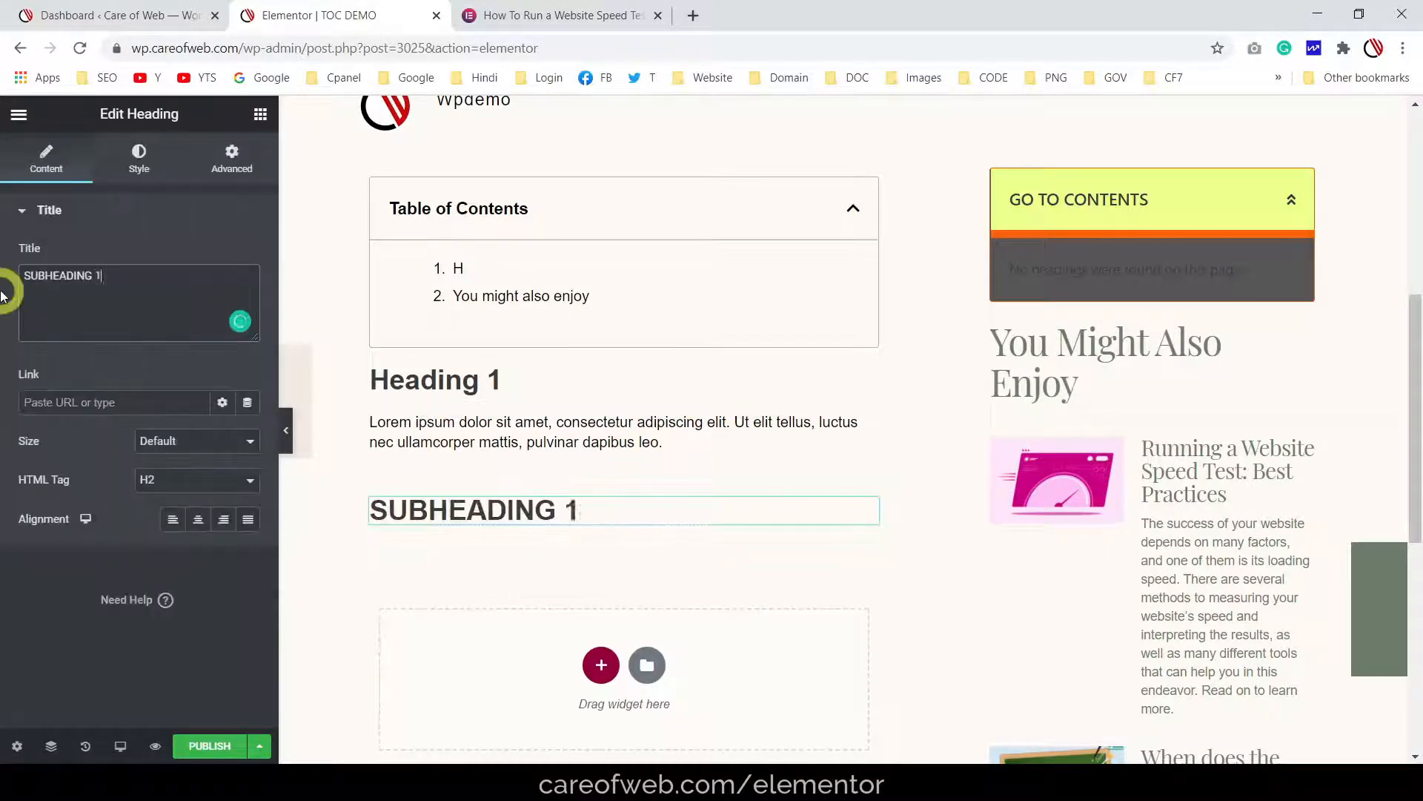
{"action": "left_click", "coordinate": [174, 480]}
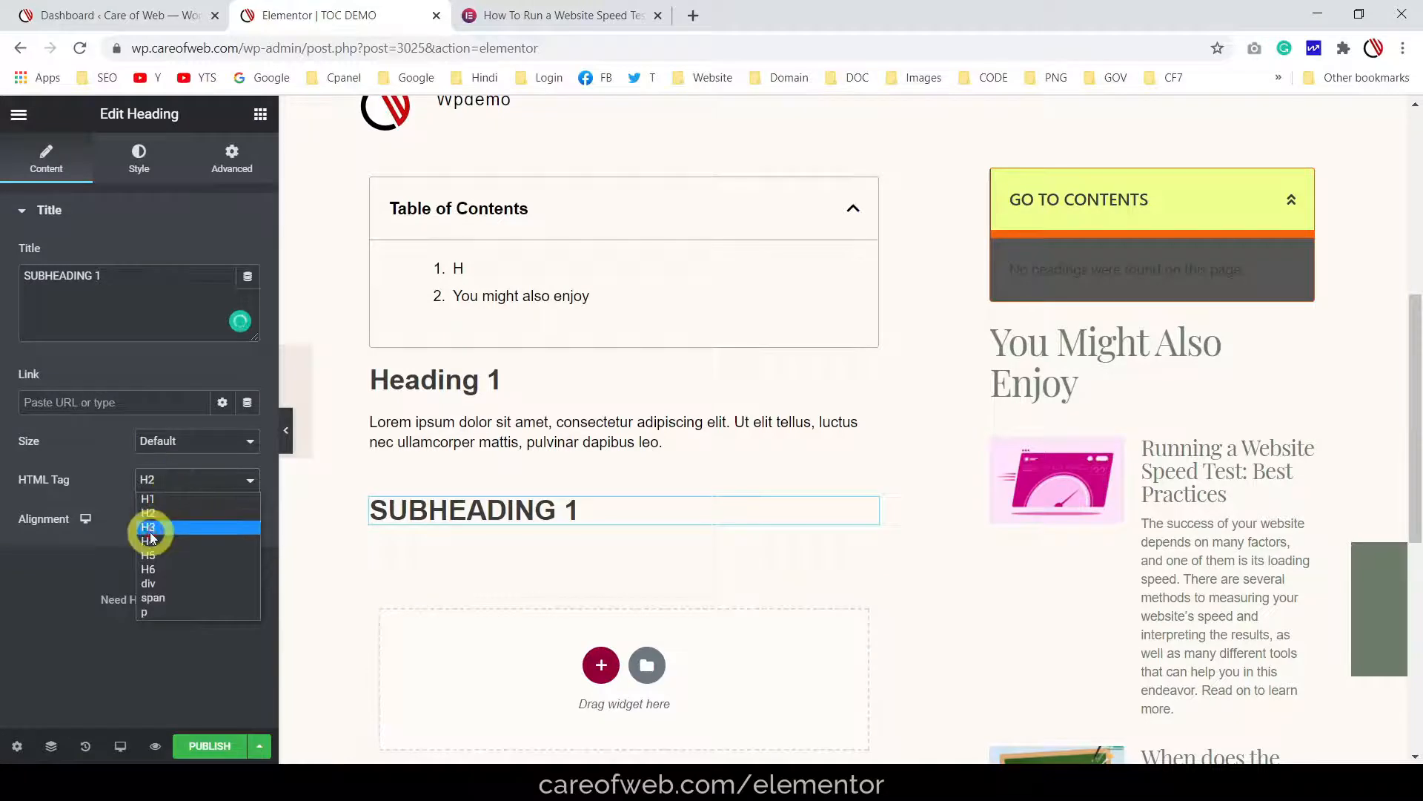
{"action": "left_click", "coordinate": [154, 524]}
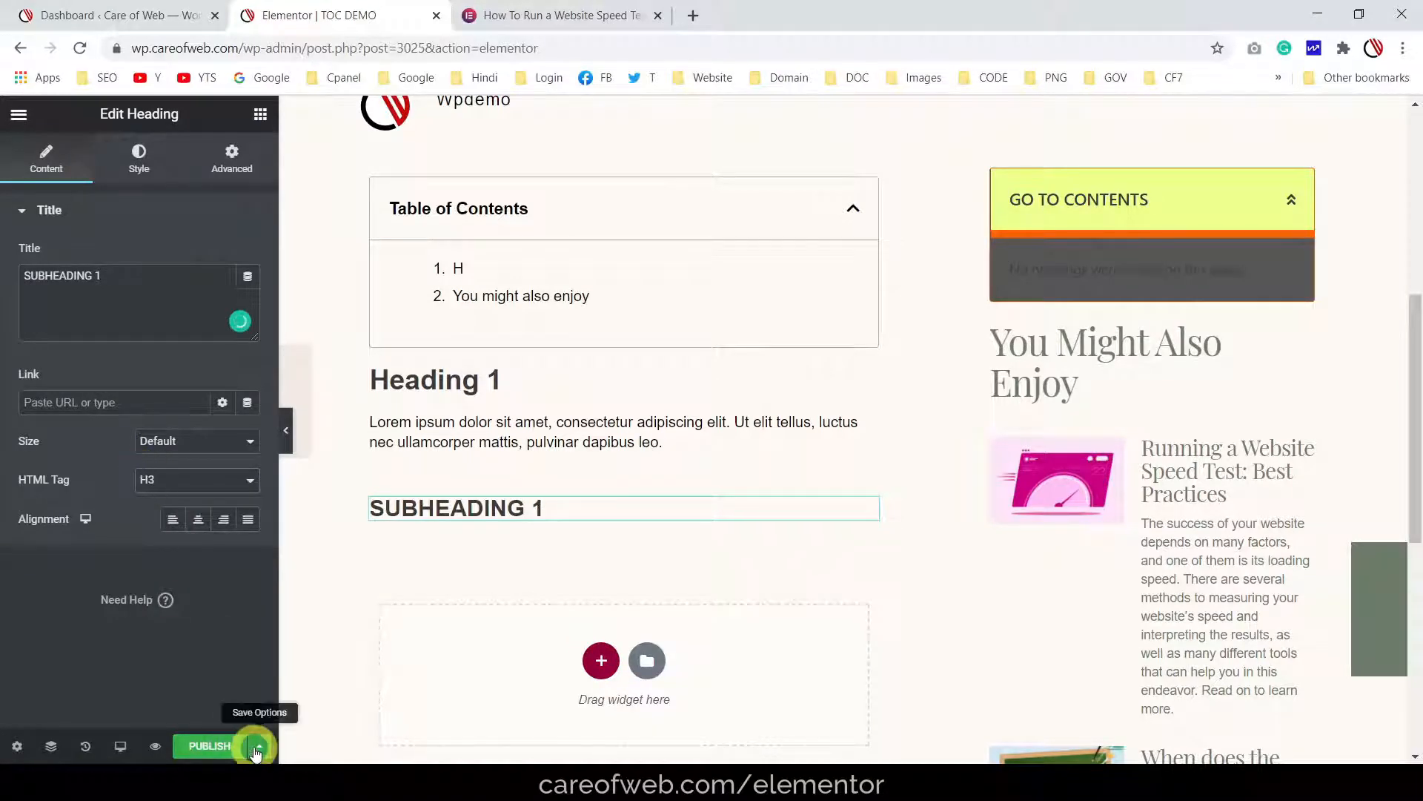
Publish the TOC DEMO post and preview it to compare the in-post and sidebar contents lists
{"action": "left_click", "coordinate": [221, 751]}
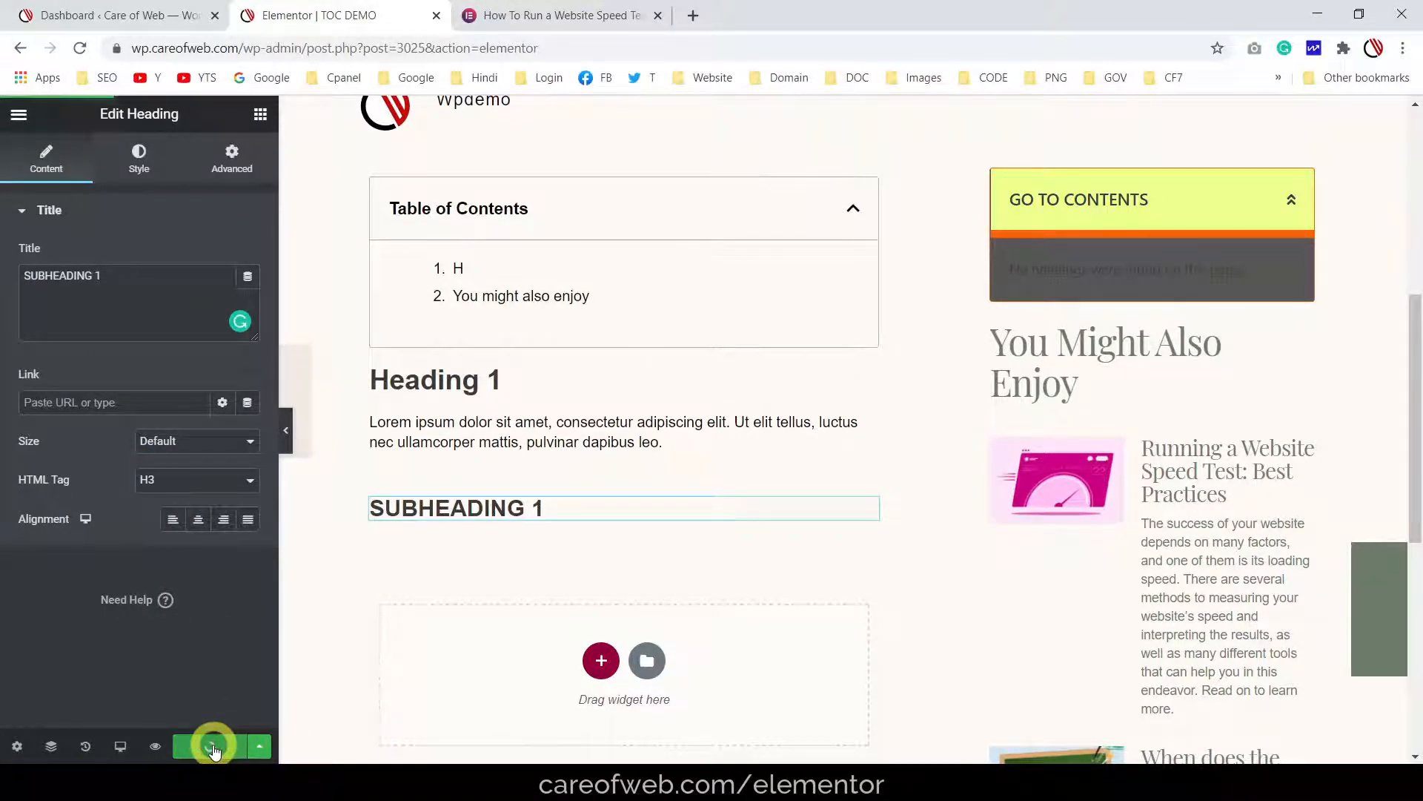
{"action": "left_click", "coordinate": [155, 746]}
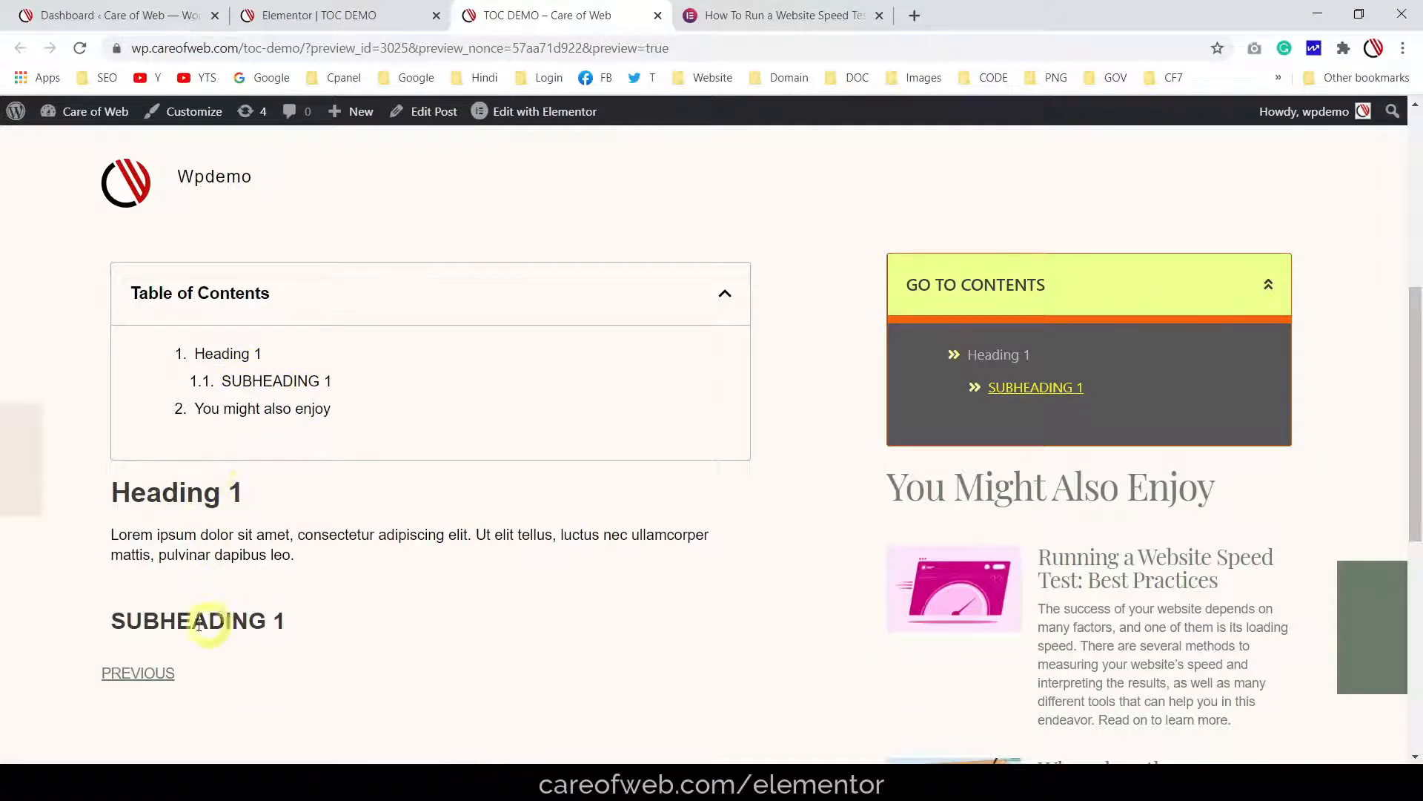
{"action": "scroll", "coordinate": [254, 577], "scroll_direction": "down", "scroll_amount": 3}
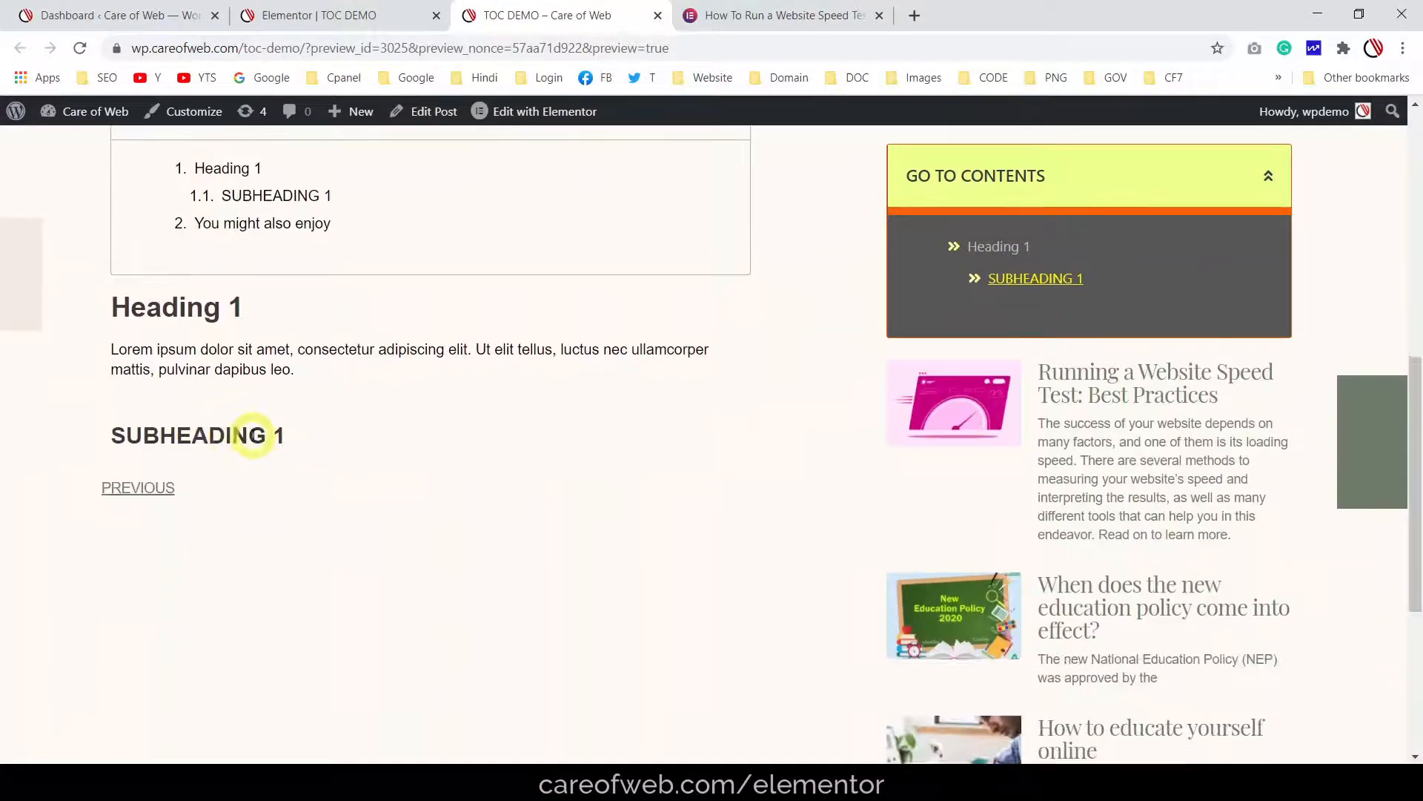
{"action": "scroll", "coordinate": [255, 435], "scroll_direction": "up", "scroll_amount": 3}
Return to the Elementor editor and open the settings of the in-post Table of Contents widget
{"action": "left_click", "coordinate": [386, 13]}
{"action": "scroll", "coordinate": [625, 455], "scroll_direction": "up", "scroll_amount": 3}
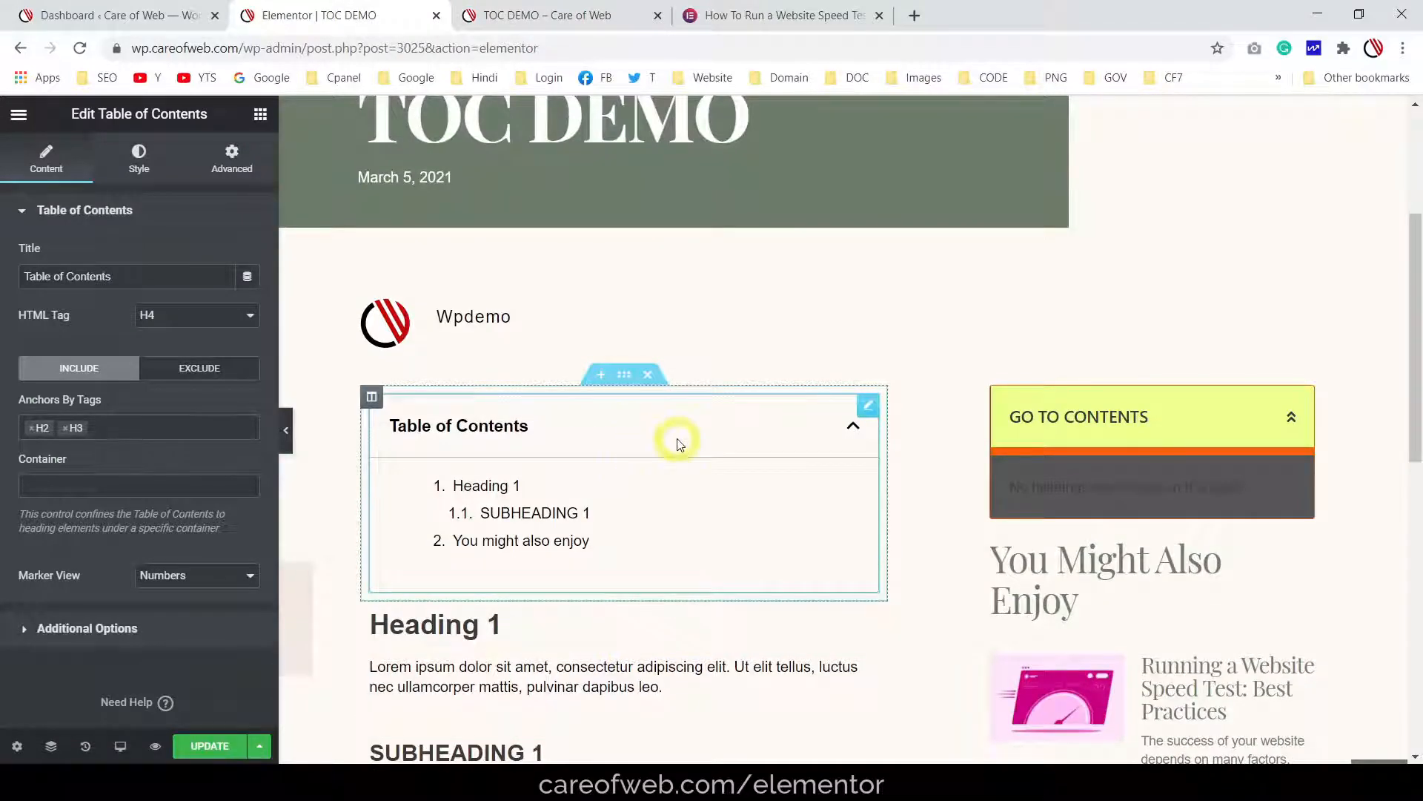
{"action": "scroll", "coordinate": [681, 443], "scroll_direction": "down", "scroll_amount": 3}
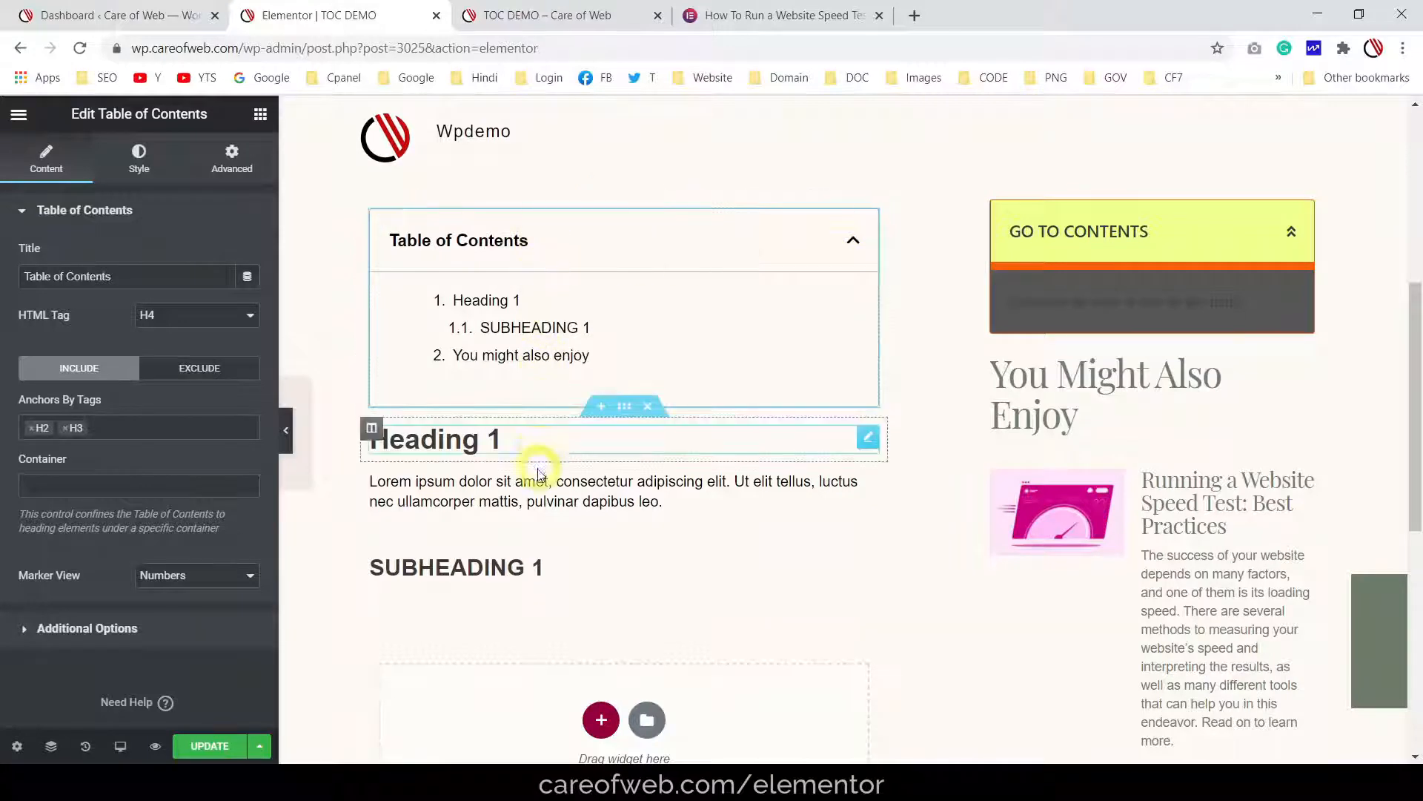
{"action": "scroll", "coordinate": [655, 321], "scroll_direction": "down", "scroll_amount": 1}
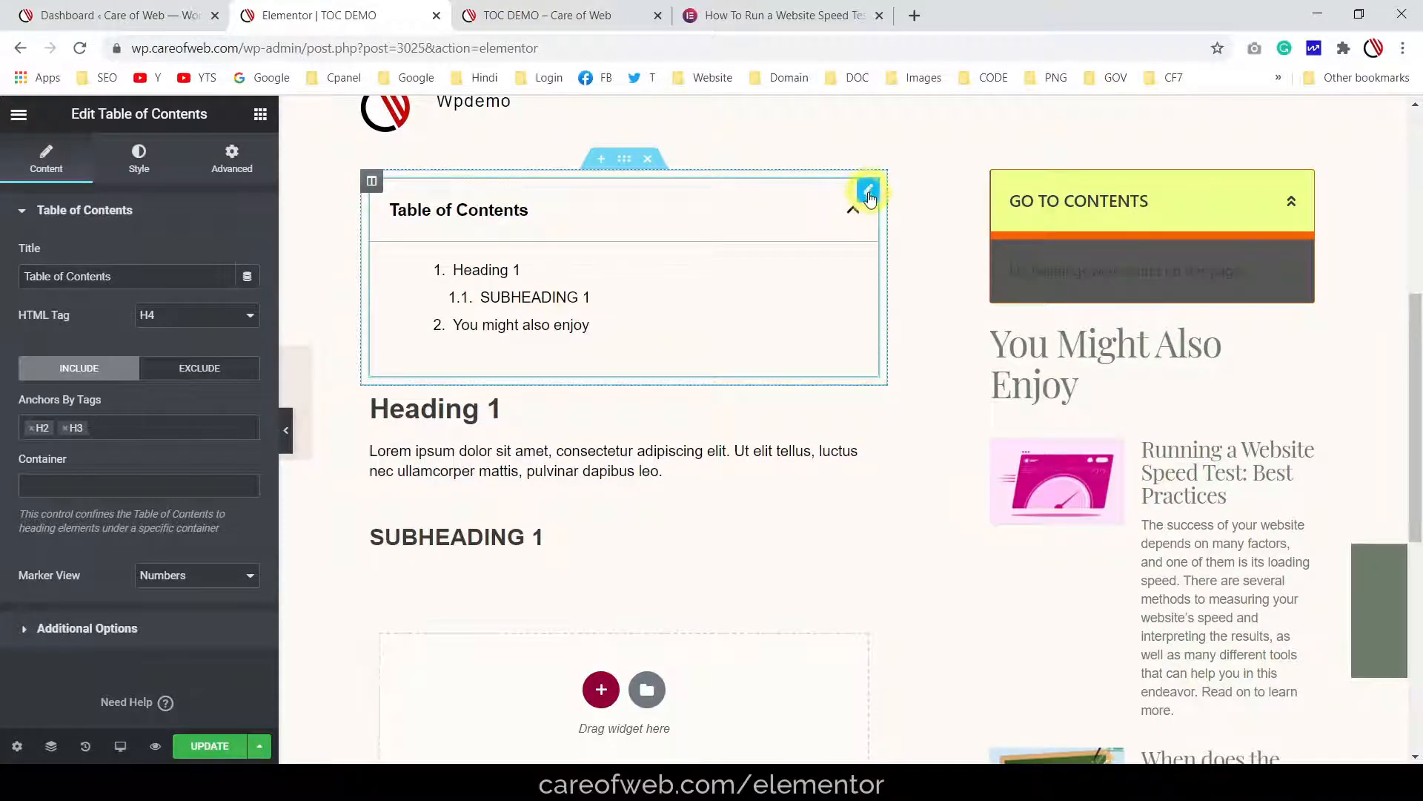
Open the Theme Builder from the WordPress dashboard and create a Section template named "Table of Content Block"
{"action": "left_click", "coordinate": [213, 595]}
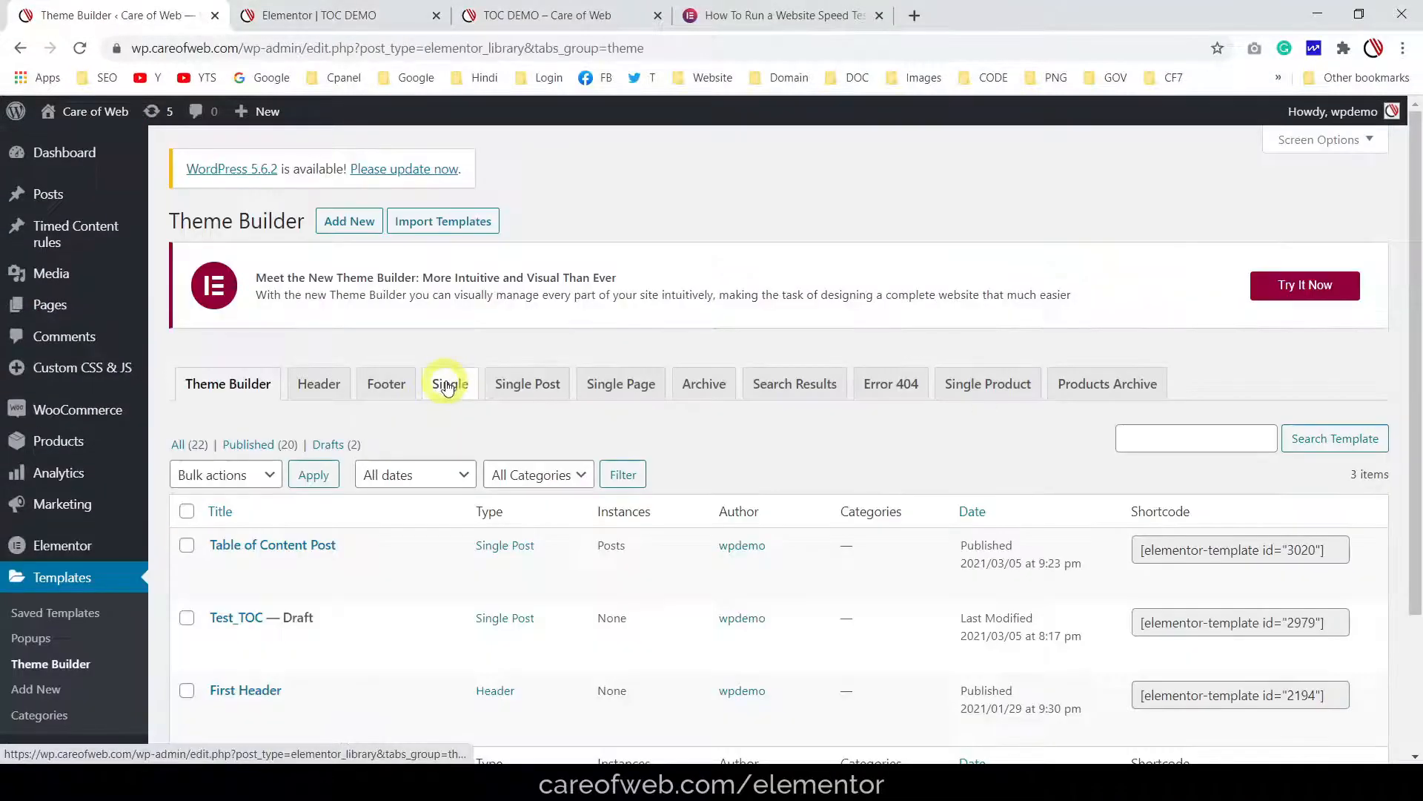
{"action": "left_click", "coordinate": [446, 383]}
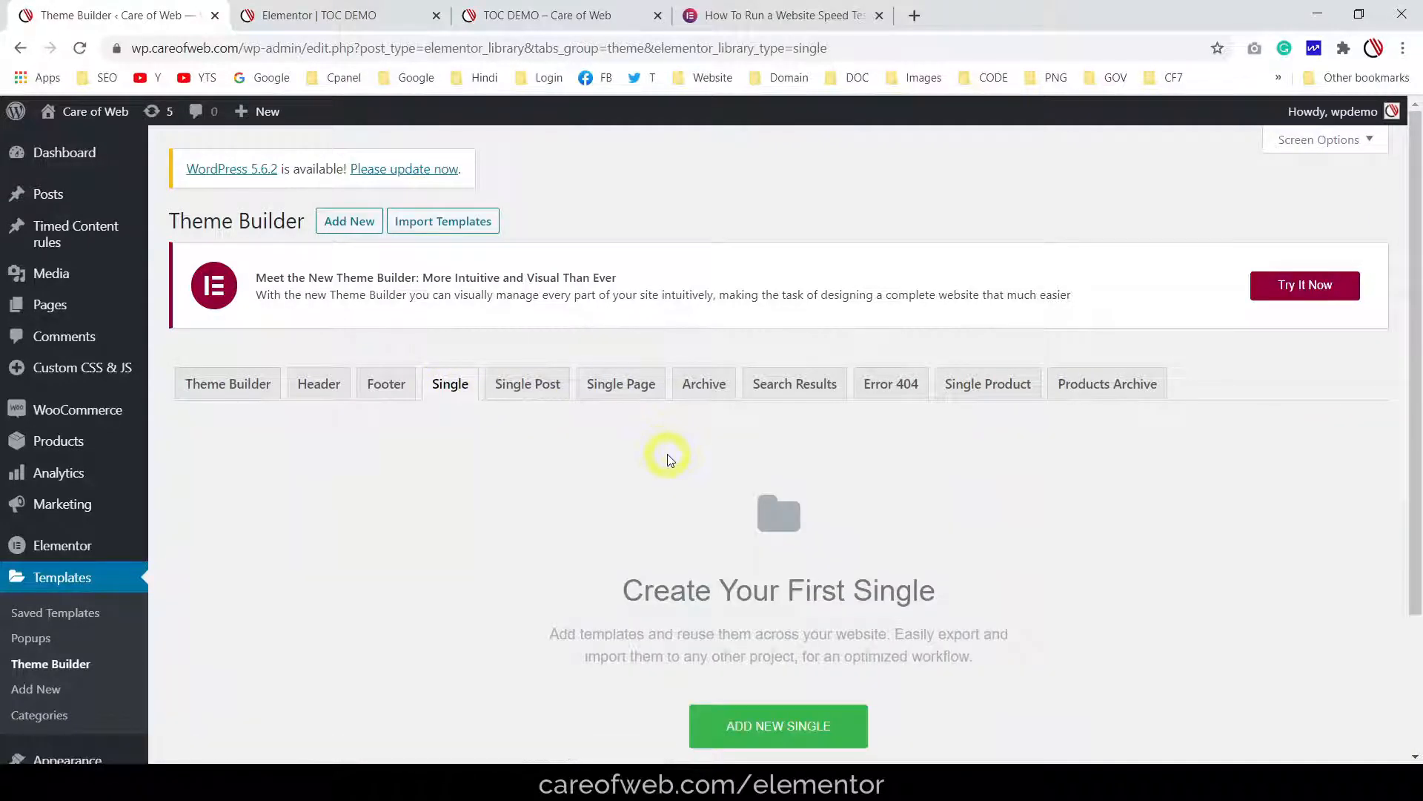
{"action": "scroll", "coordinate": [682, 479], "scroll_direction": "down", "scroll_amount": 3}
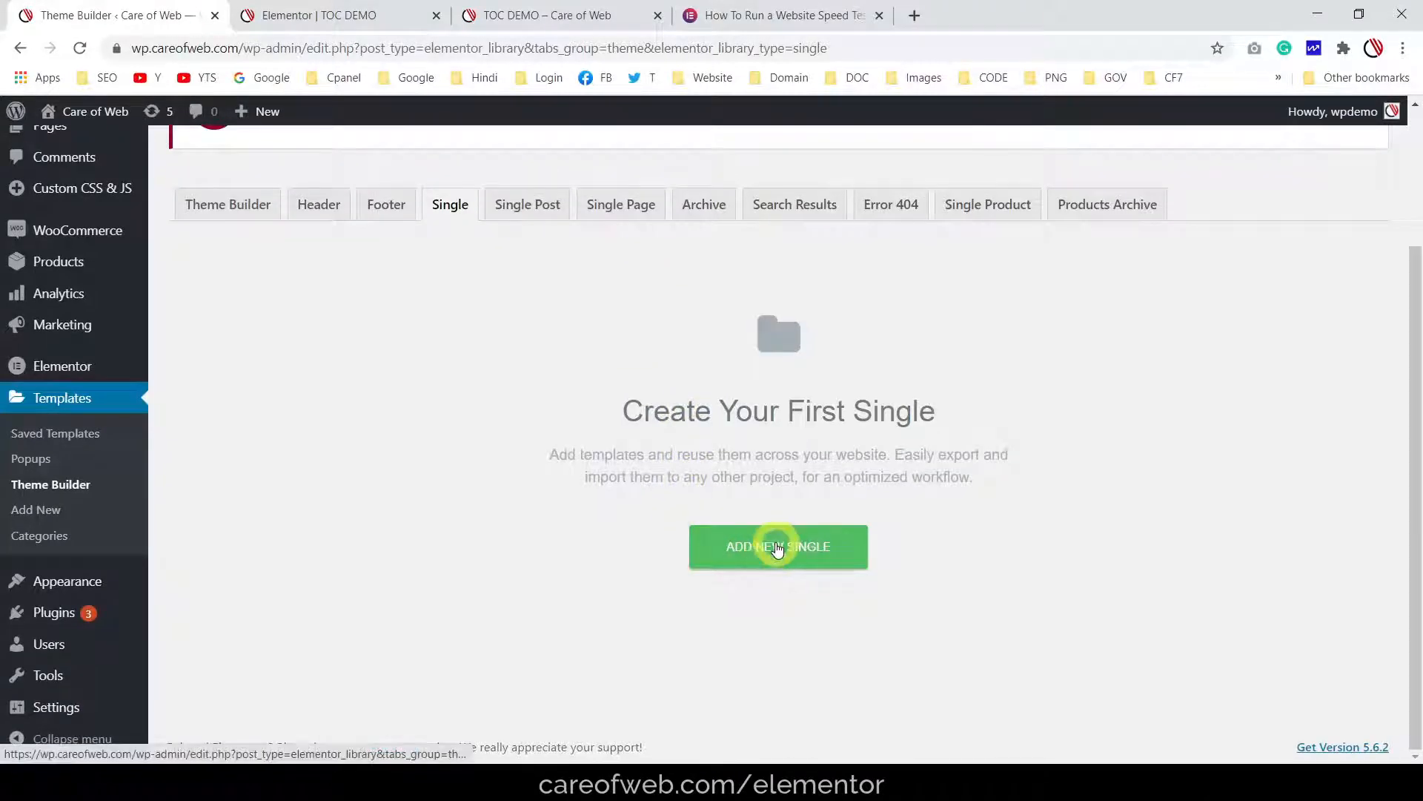
{"action": "left_click", "coordinate": [783, 552]}
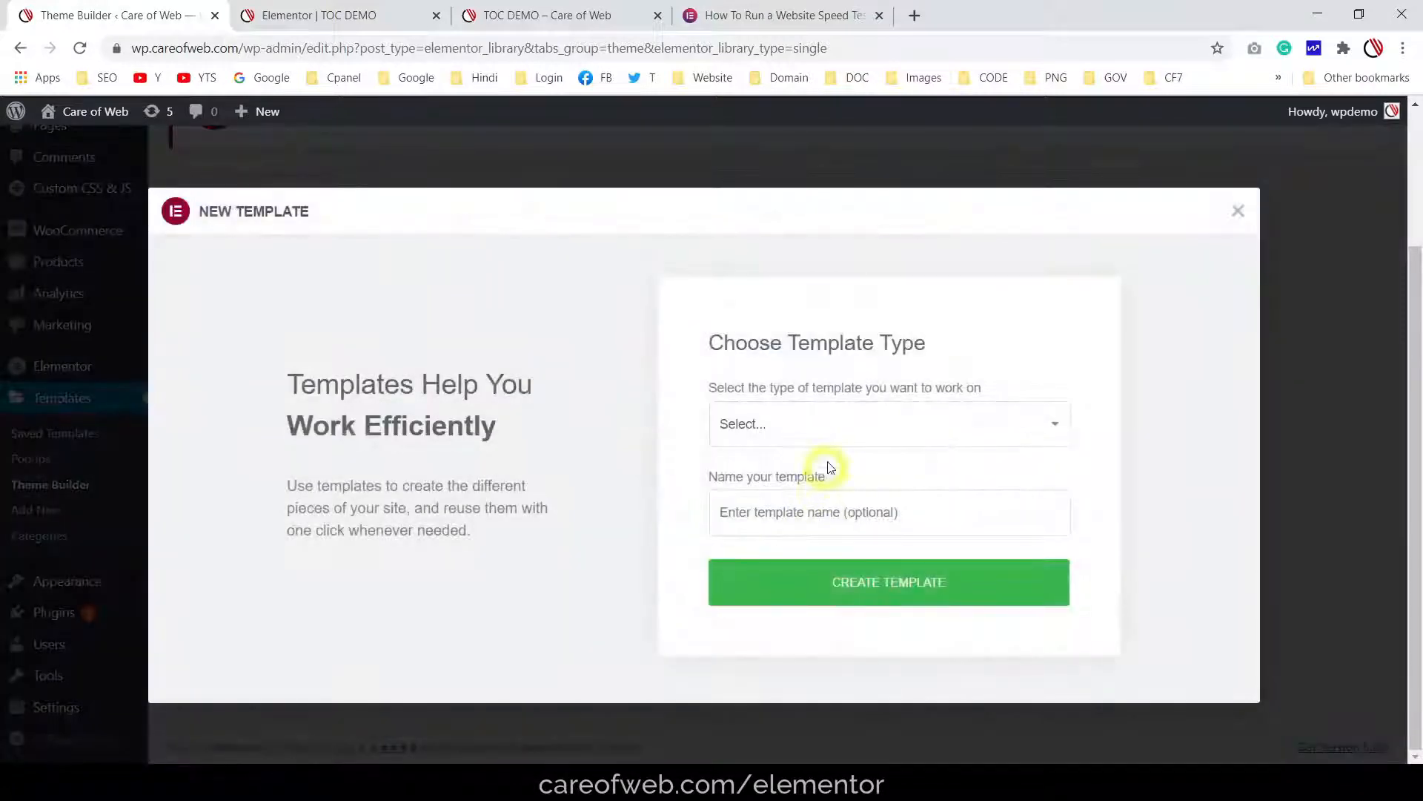
{"action": "left_click", "coordinate": [860, 423]}
{"action": "left_click", "coordinate": [779, 488]}
{"action": "left_click", "coordinate": [797, 511]}
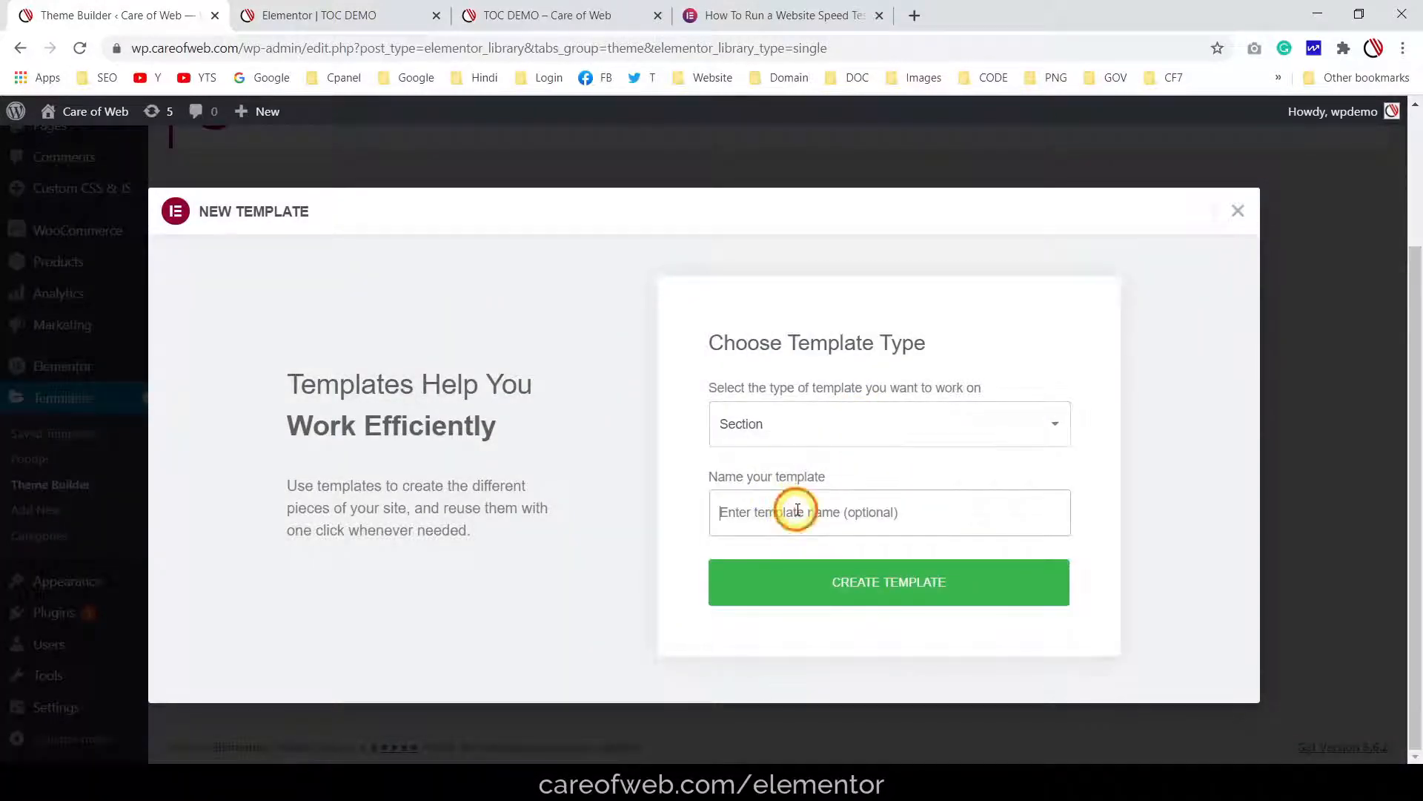
{"action": "type", "text": "Table of Content B"}
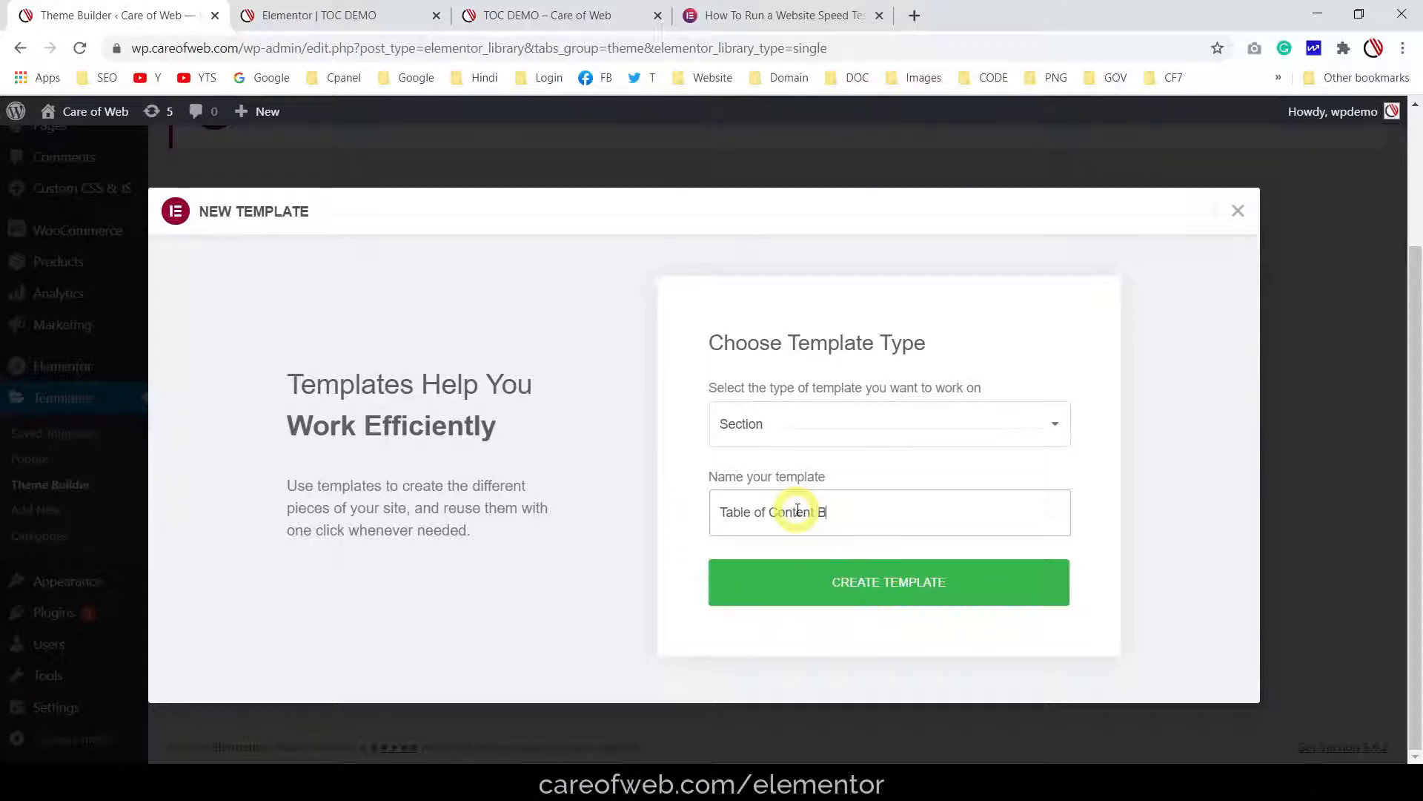
{"action": "type", "text": "lock"}
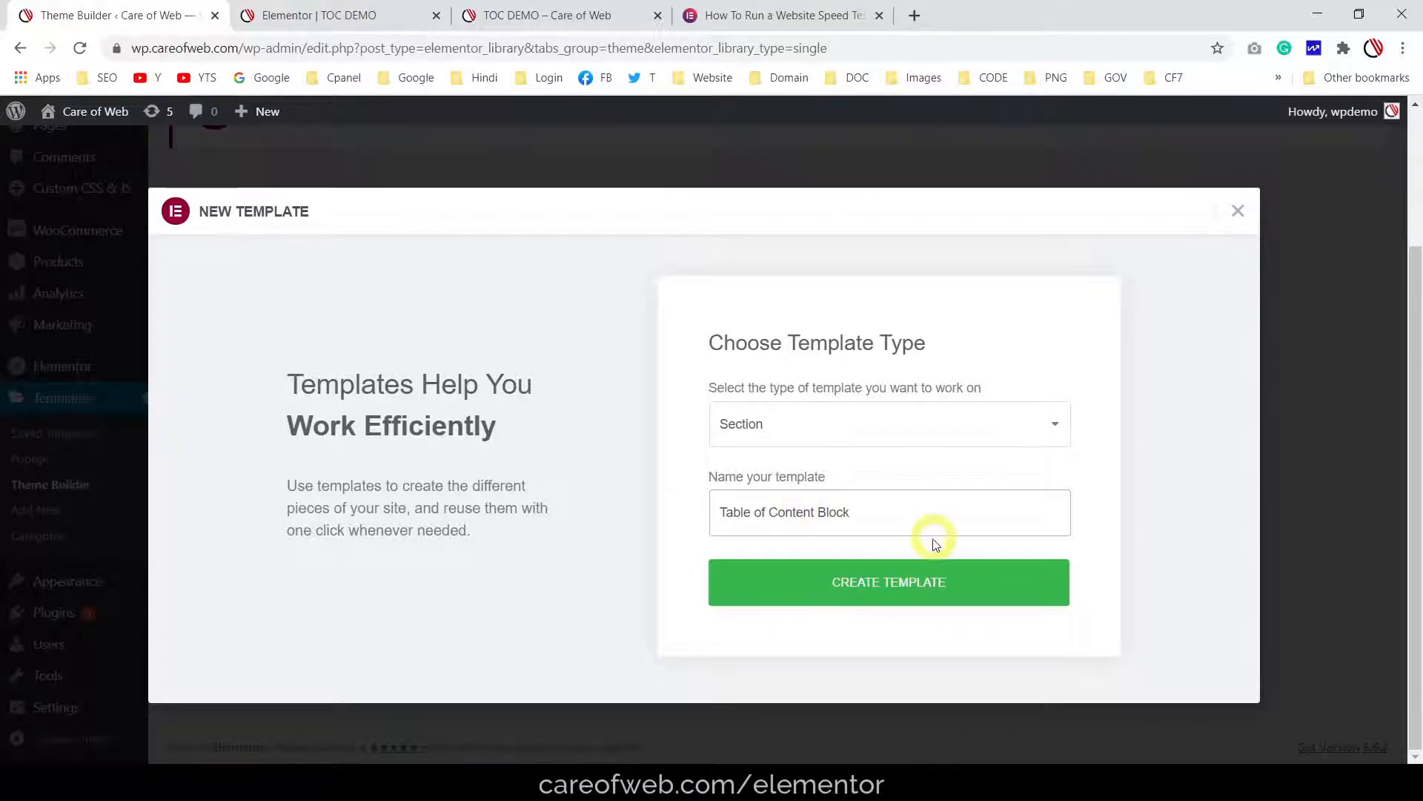
{"action": "left_click", "coordinate": [891, 587]}
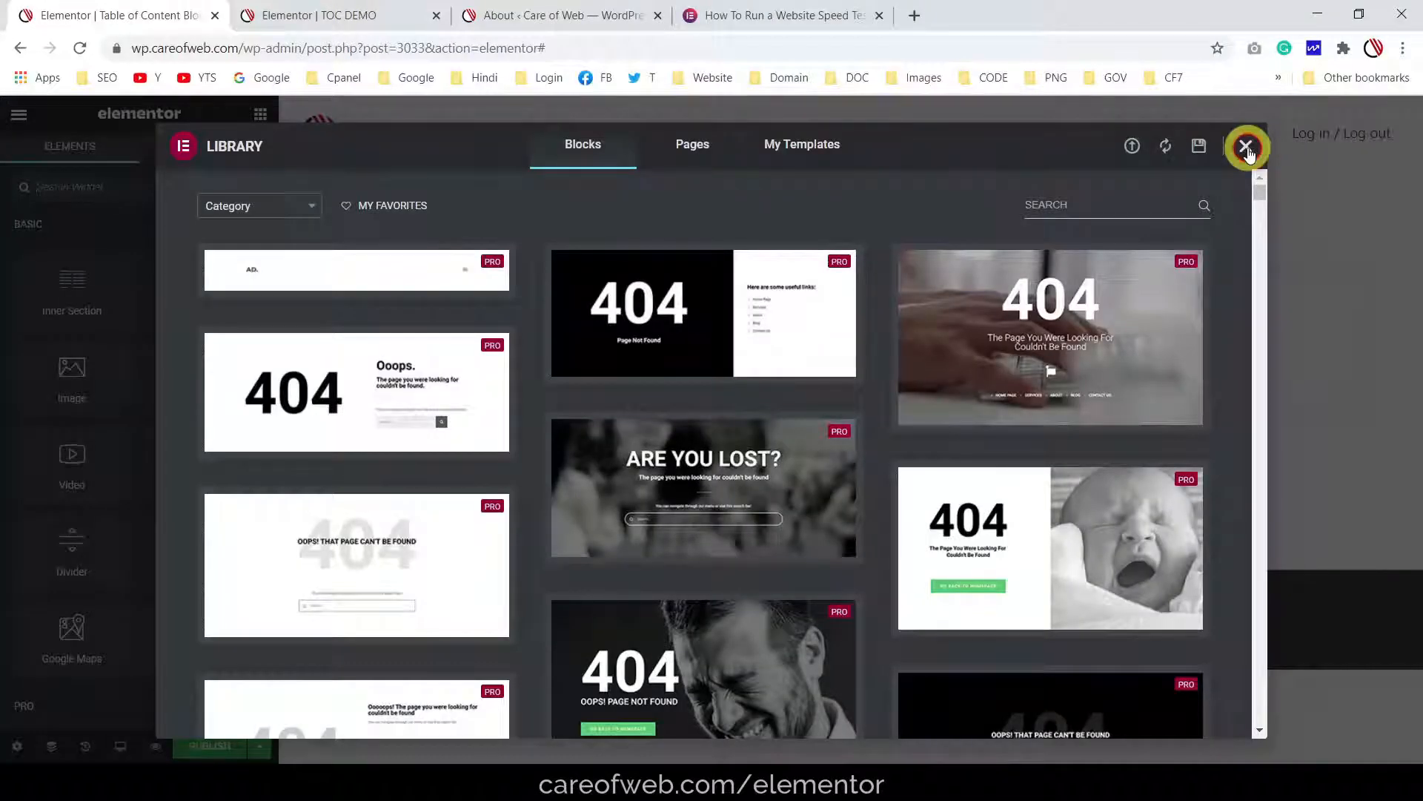
Dismiss the template library, add a single-column section to the blank template and set its boxed content width to 550
{"action": "left_click", "coordinate": [1246, 149]}
{"action": "left_click", "coordinate": [825, 323]}
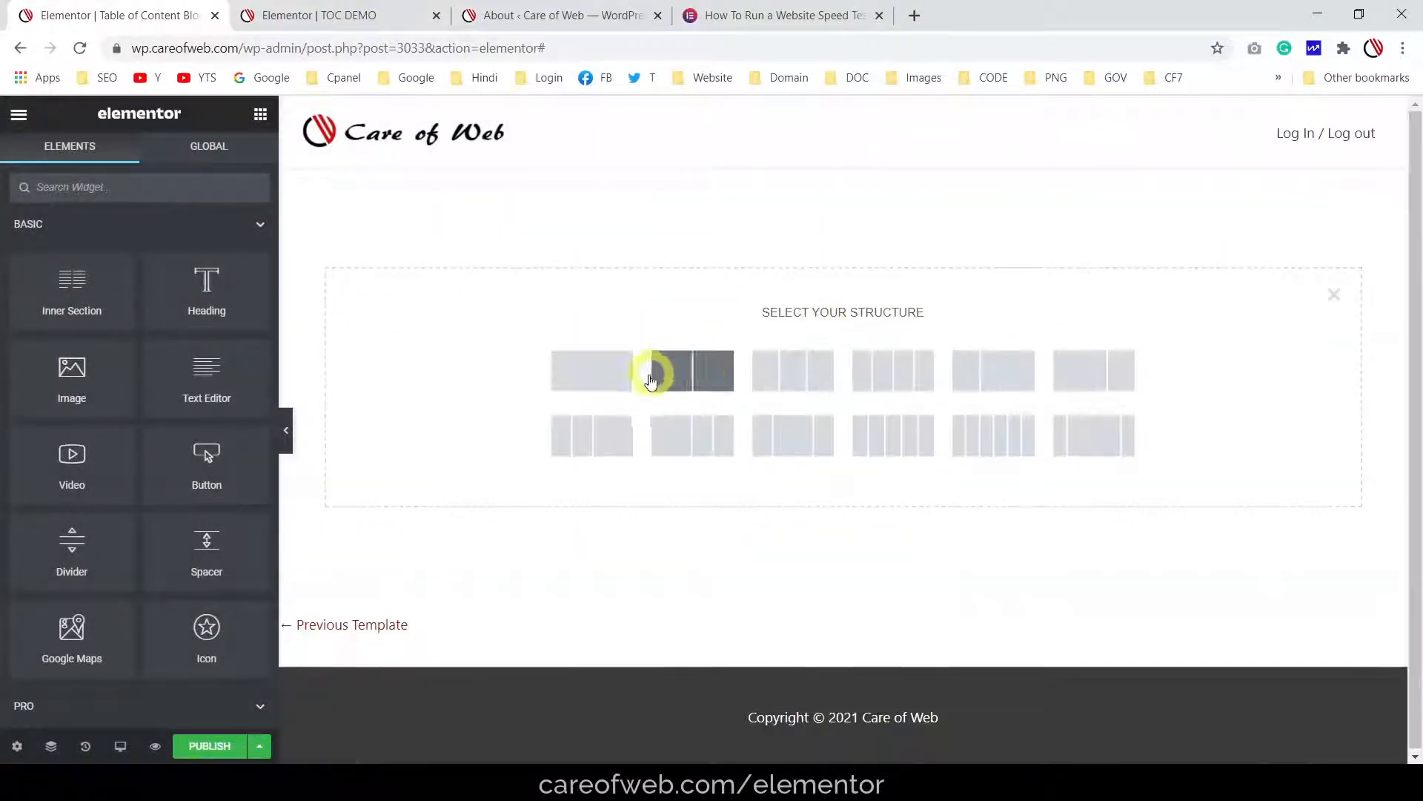
{"action": "left_click", "coordinate": [604, 367]}
{"action": "left_click", "coordinate": [765, 191]}
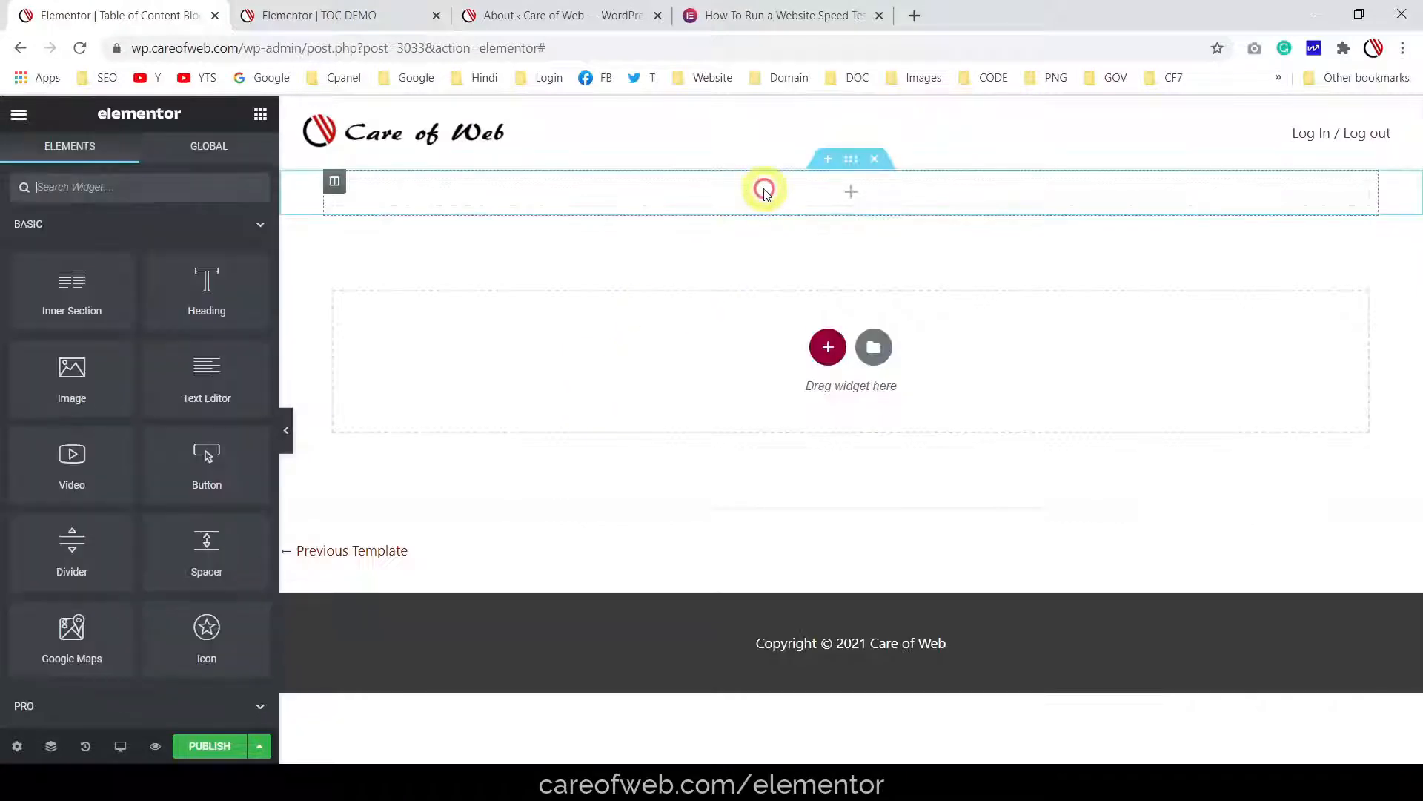
{"action": "left_click", "coordinate": [851, 159]}
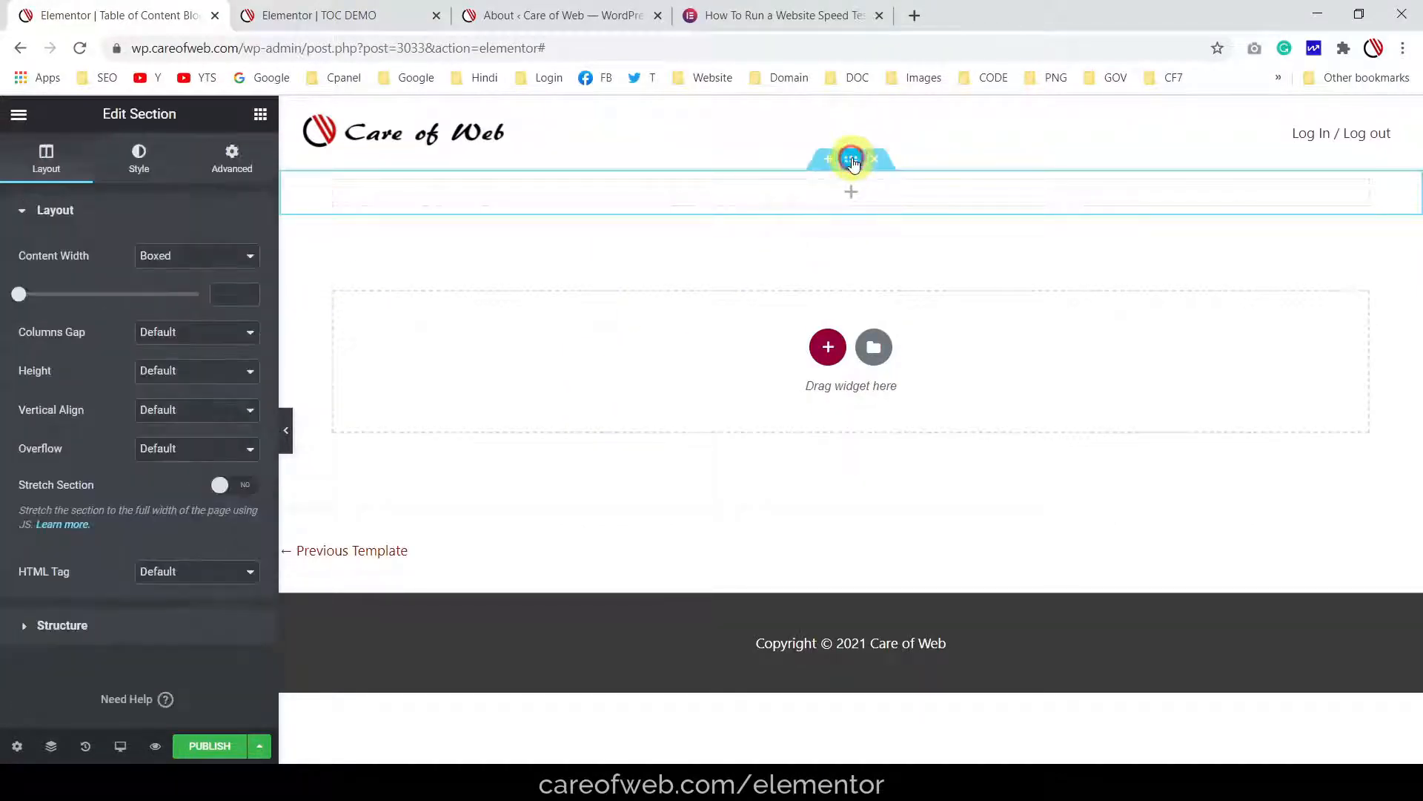
{"action": "left_click", "coordinate": [231, 293]}
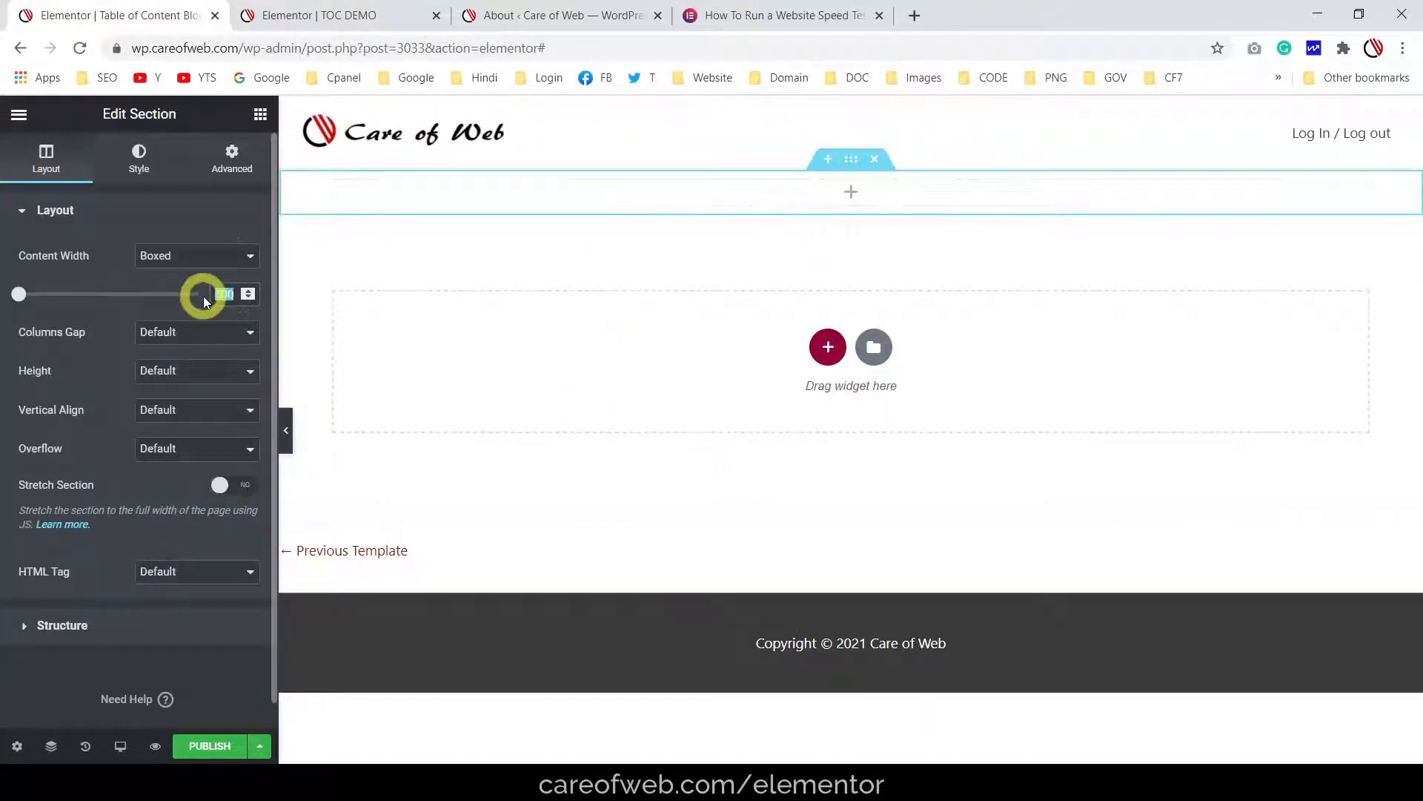
{"action": "type", "text": "550"}
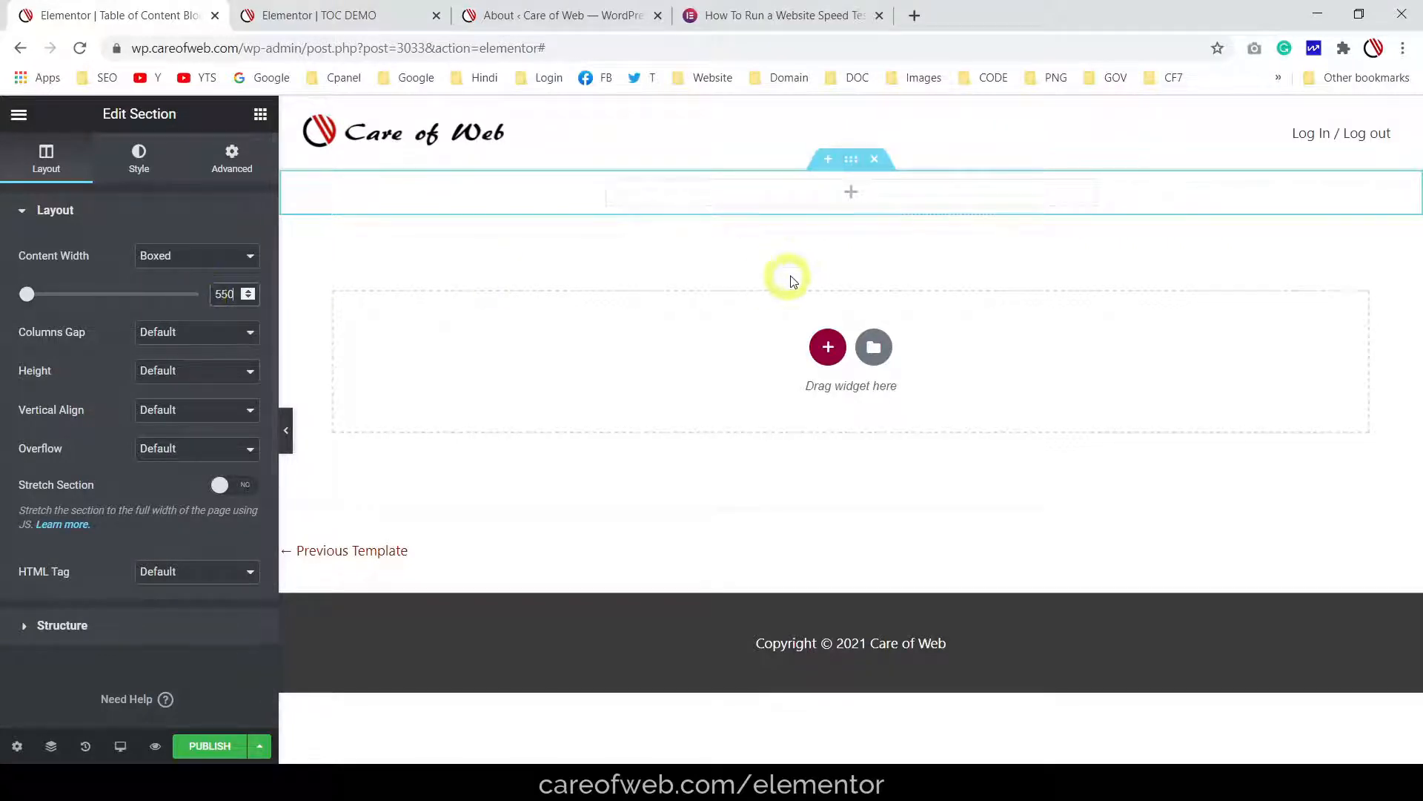
Add a Table of Contents widget to the section and keep only H2 and H3 as anchor tags
{"action": "left_click", "coordinate": [779, 191]}
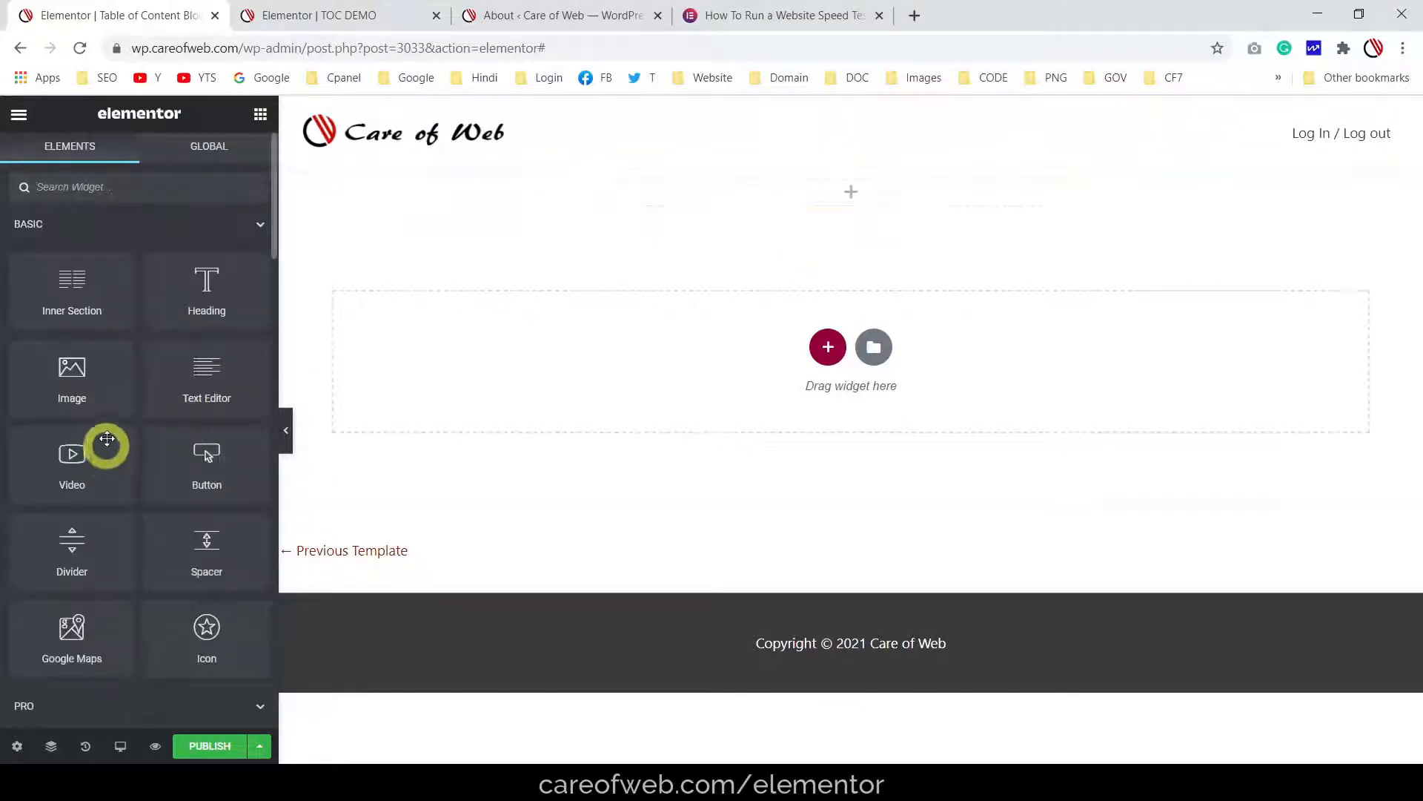
{"action": "scroll", "coordinate": [111, 422], "scroll_direction": "down", "scroll_amount": 10}
{"action": "left_click_drag", "start_coordinate": [203, 464], "coordinate": [724, 190]}
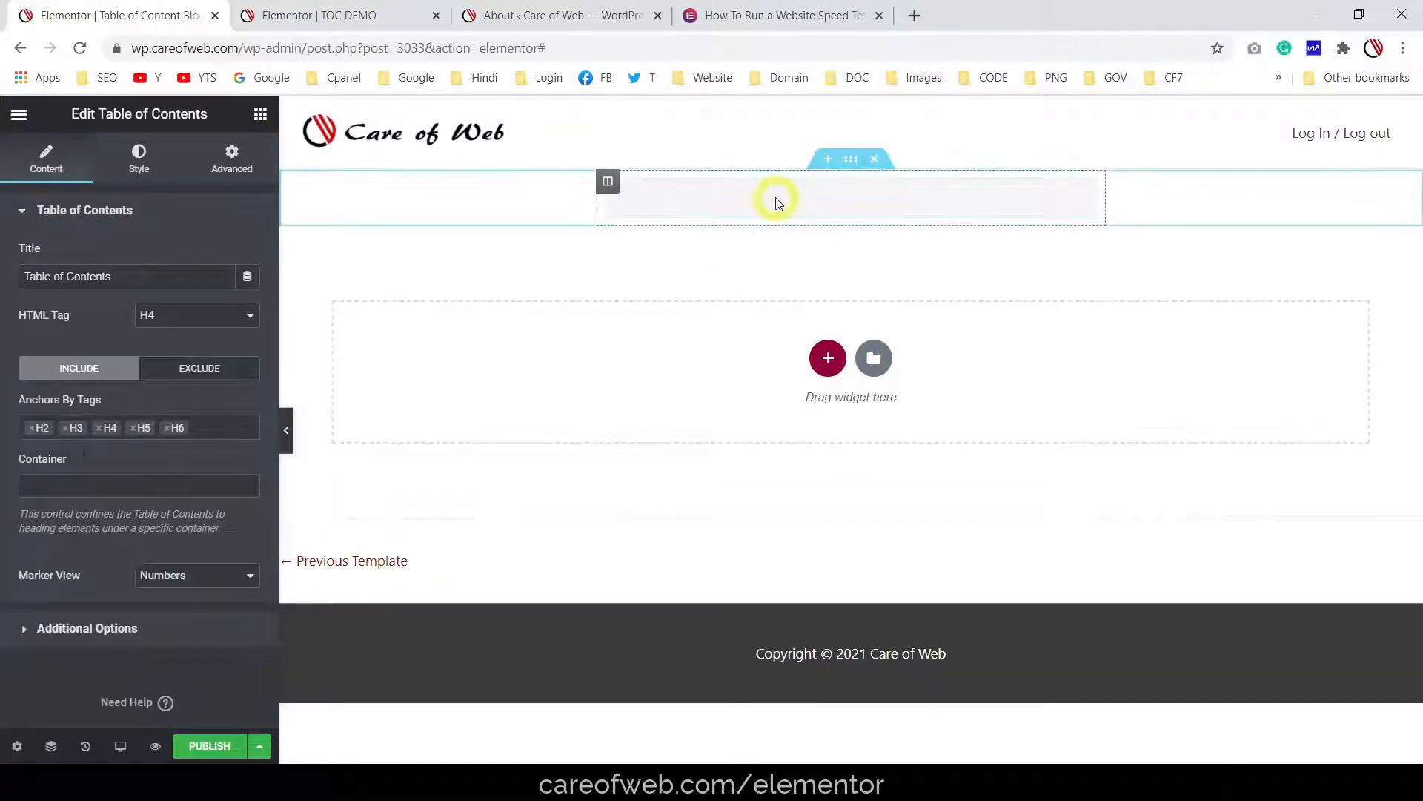
{"action": "left_click", "coordinate": [100, 429]}
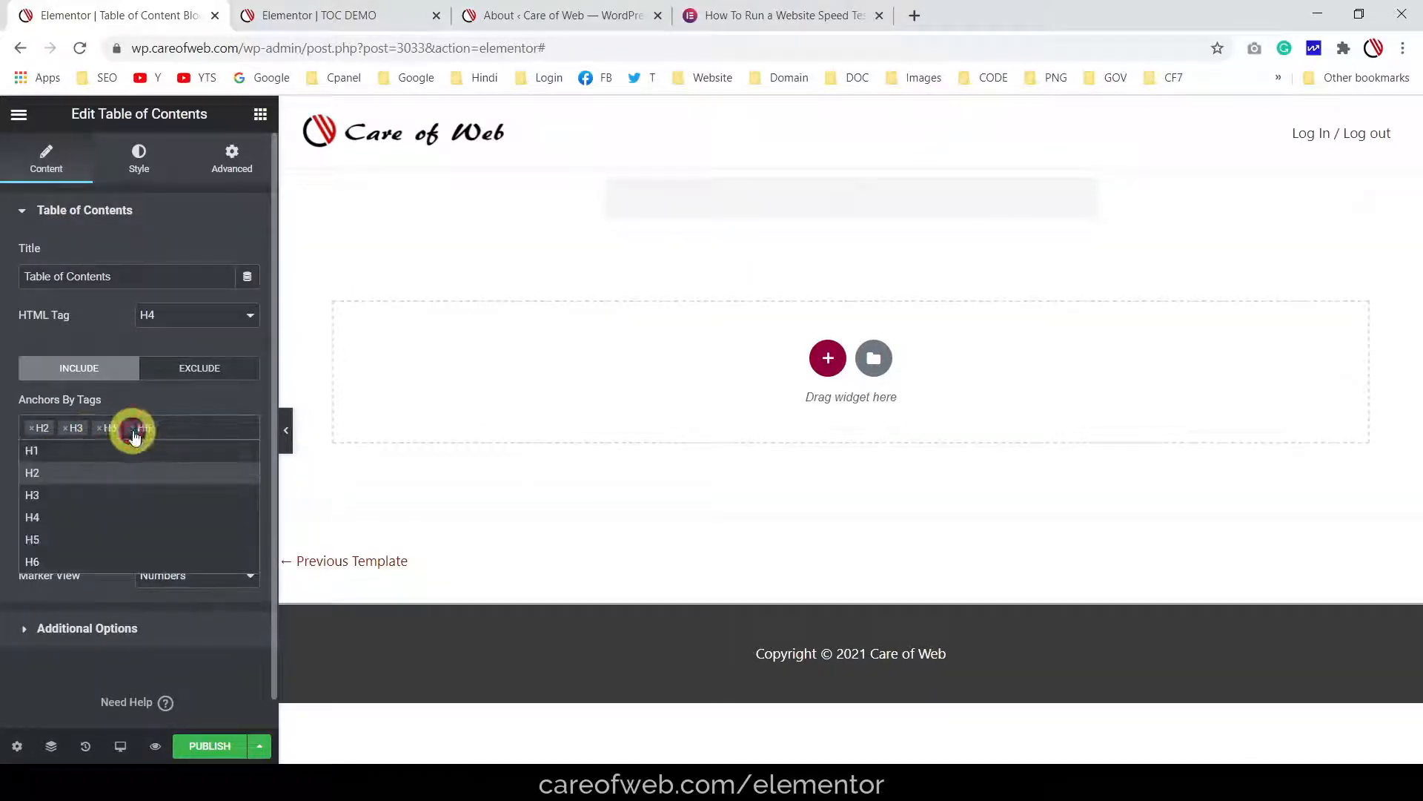
{"action": "left_click", "coordinate": [101, 430]}
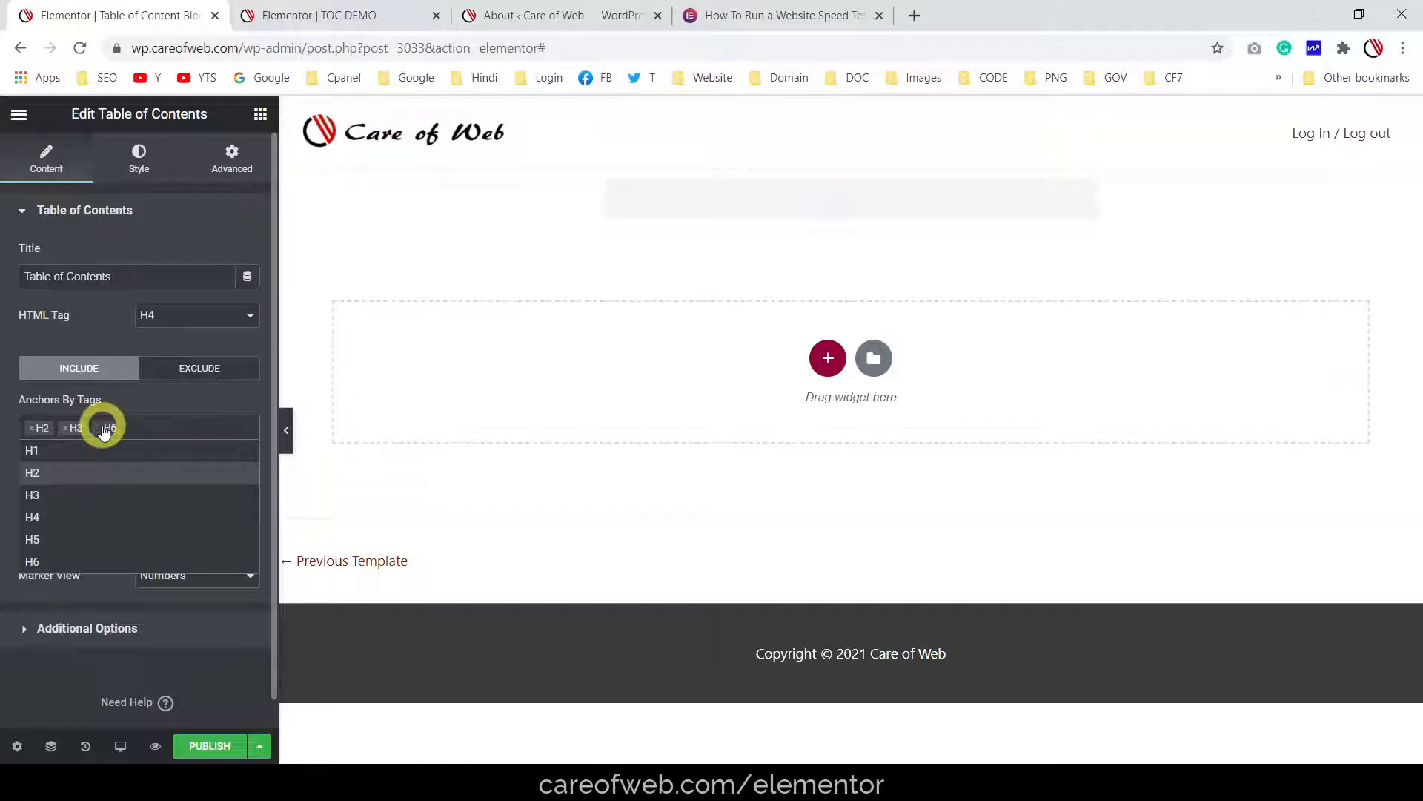
{"action": "left_click", "coordinate": [102, 430]}
{"action": "scroll", "coordinate": [171, 394], "scroll_direction": "down", "scroll_amount": 1}
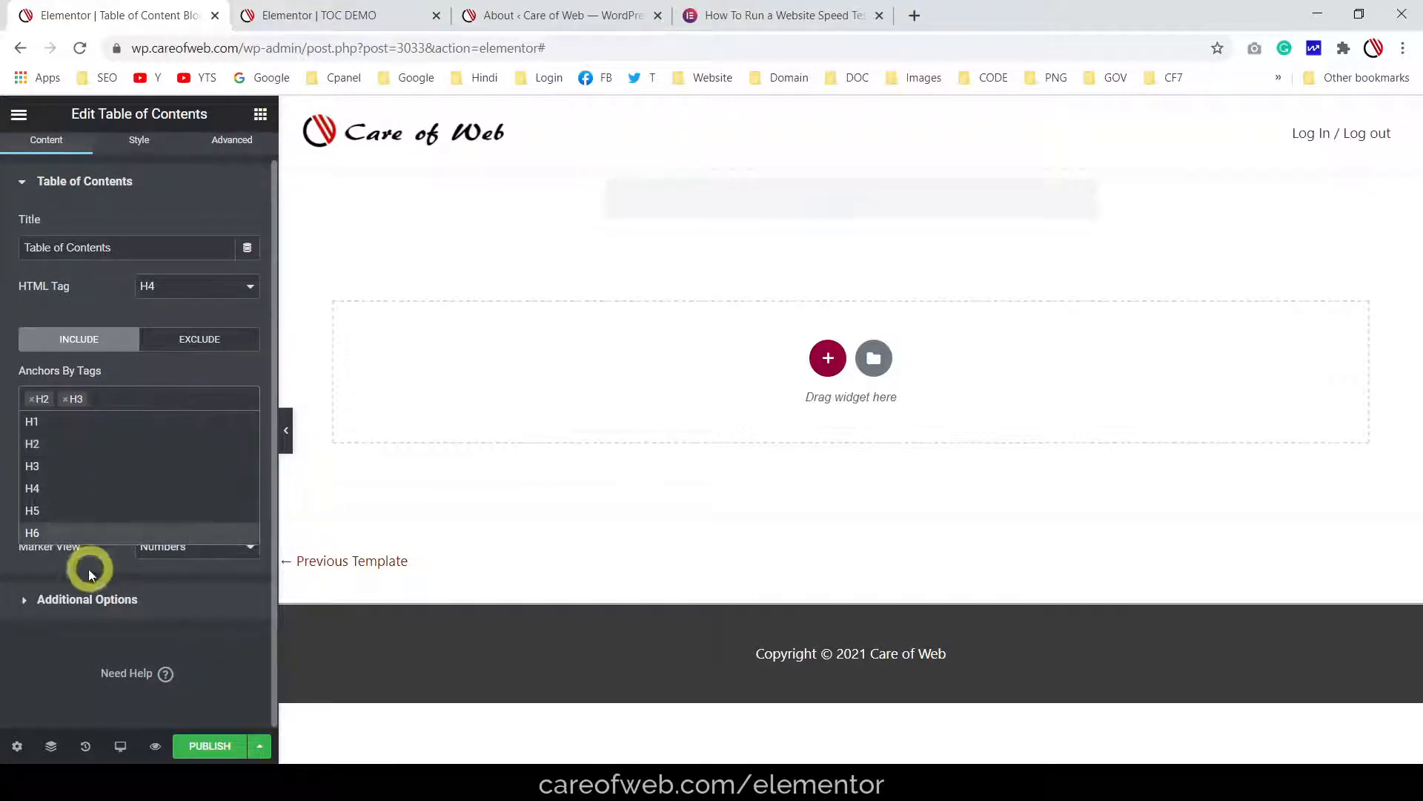
Turn off Collapse Subitems in the Table of Contents widget's additional options
{"action": "left_click", "coordinate": [87, 599]}
{"action": "left_click", "coordinate": [234, 514]}
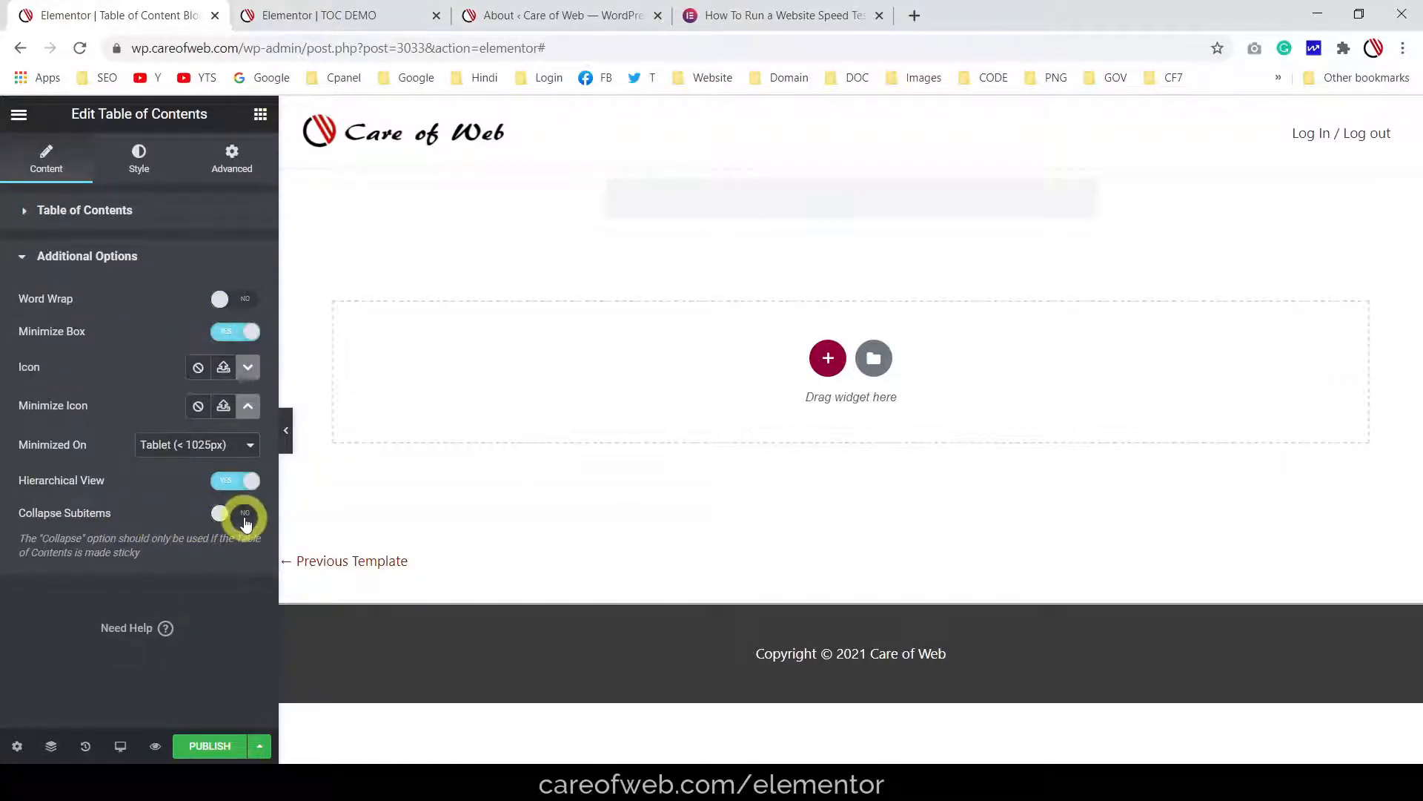
{"action": "left_click", "coordinate": [77, 257]}
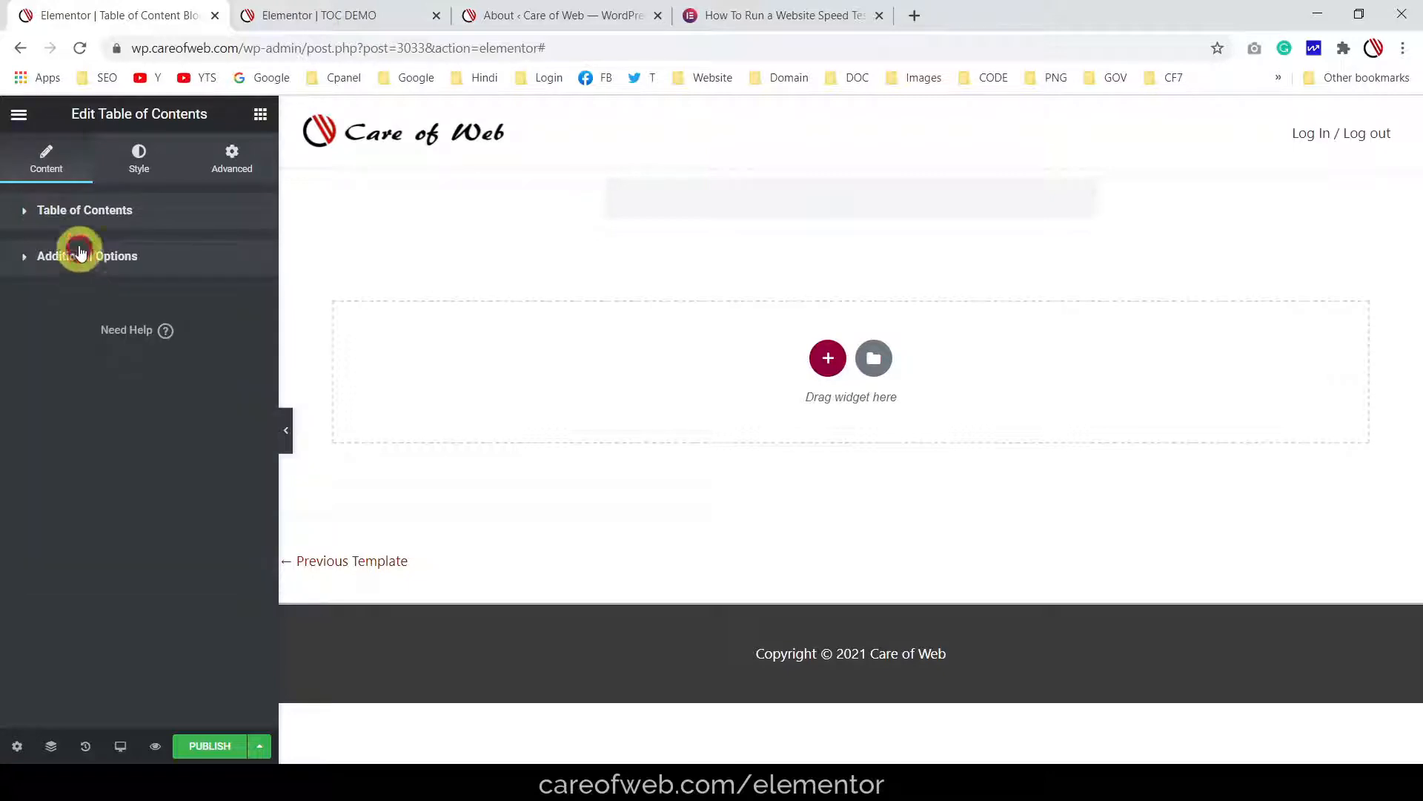
{"action": "left_click", "coordinate": [74, 213]}
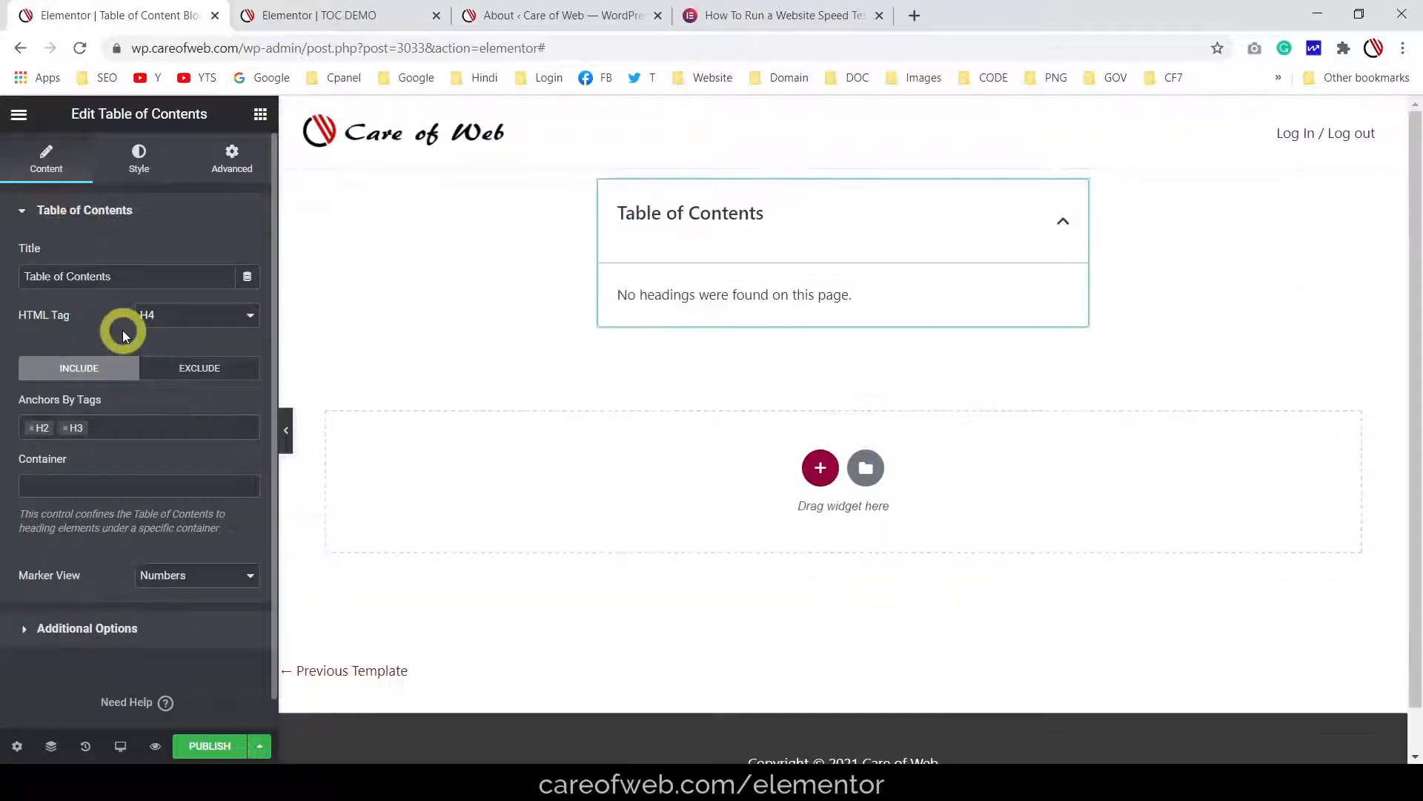
Style the Table of Contents box with a light green background and darker green border, and thicken the header separator
{"action": "left_click", "coordinate": [138, 157]}
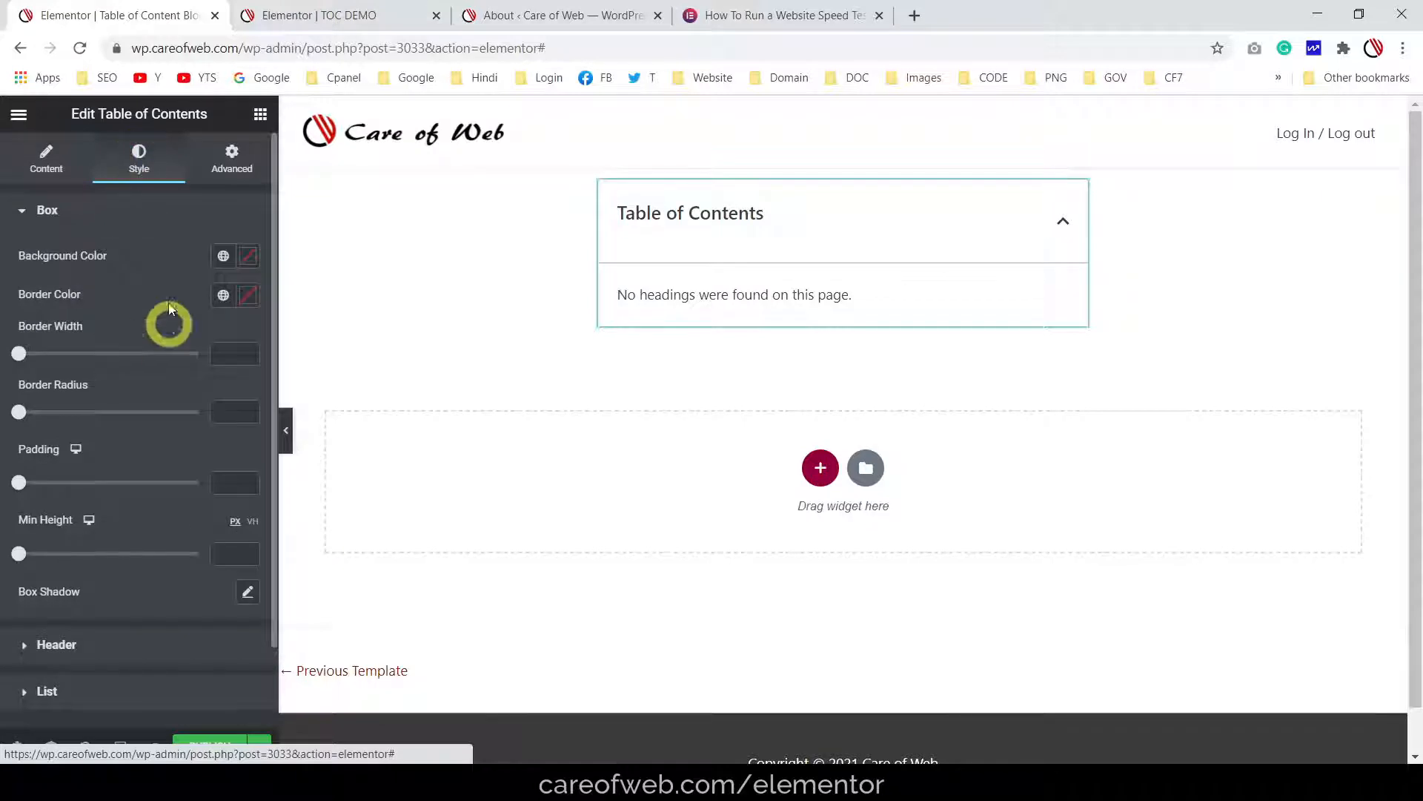
{"action": "left_click", "coordinate": [248, 254]}
{"action": "left_click_drag", "start_coordinate": [137, 438], "coordinate": [138, 472]}
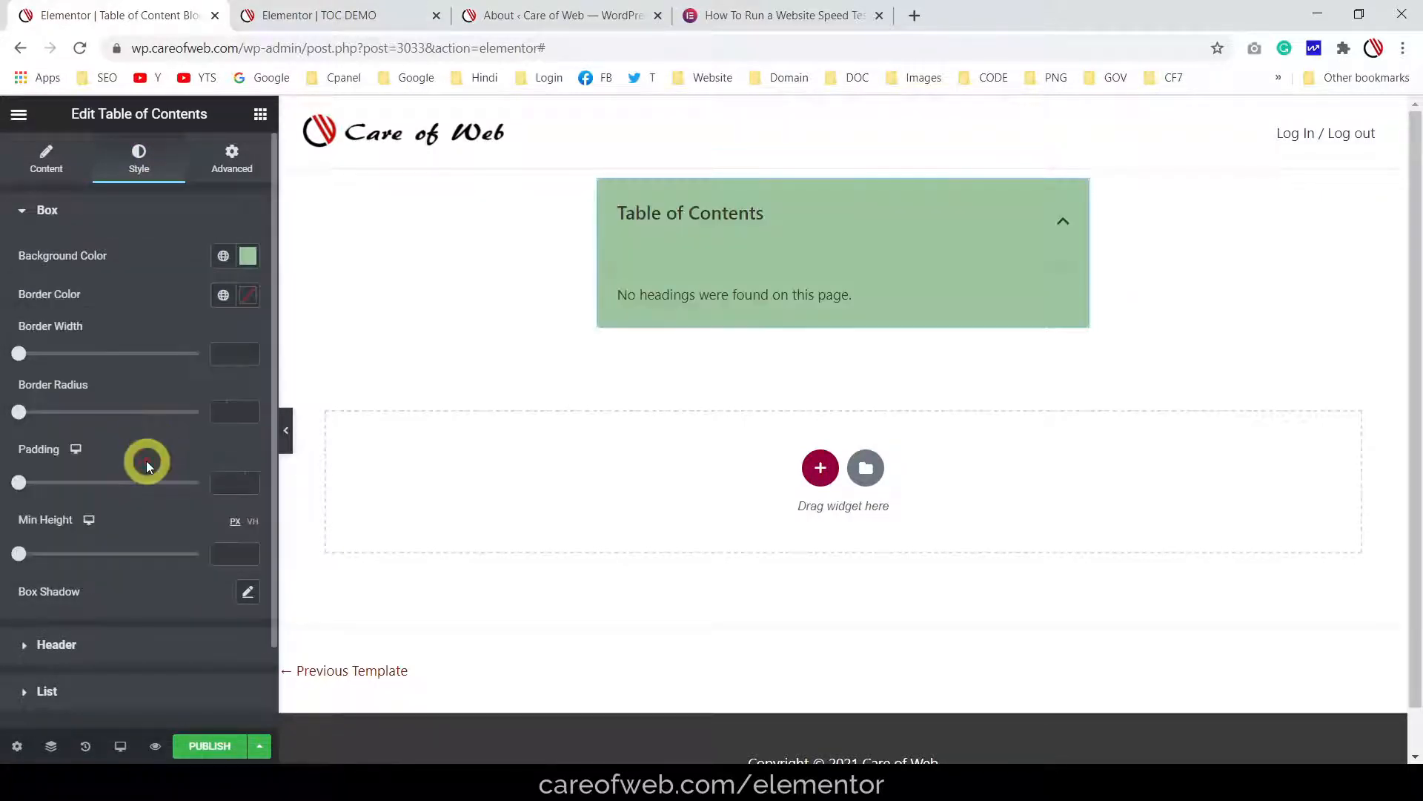
{"action": "scroll", "coordinate": [144, 461], "scroll_direction": "down", "scroll_amount": 2}
{"action": "left_click", "coordinate": [45, 547]}
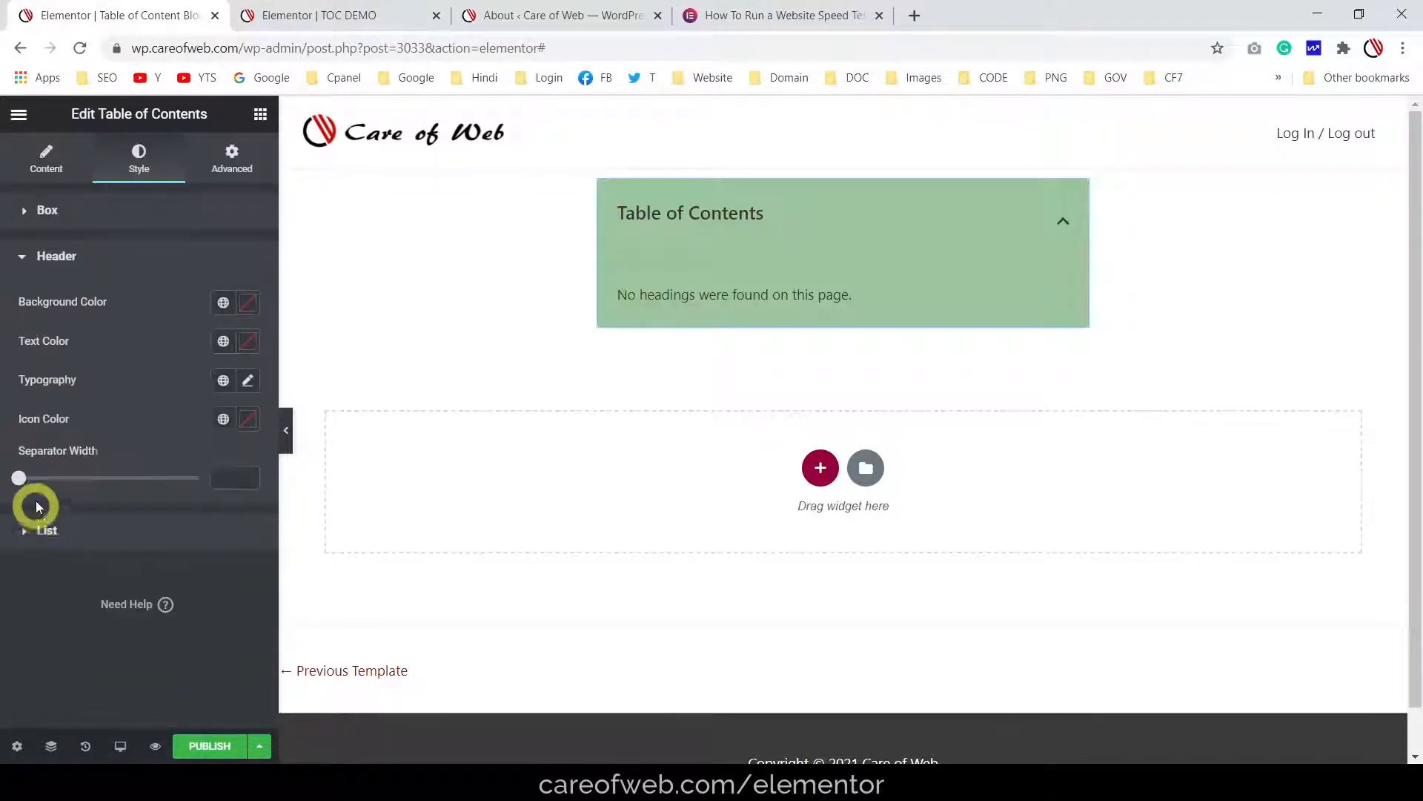
{"action": "left_click_drag", "start_coordinate": [18, 477], "coordinate": [35, 480]}
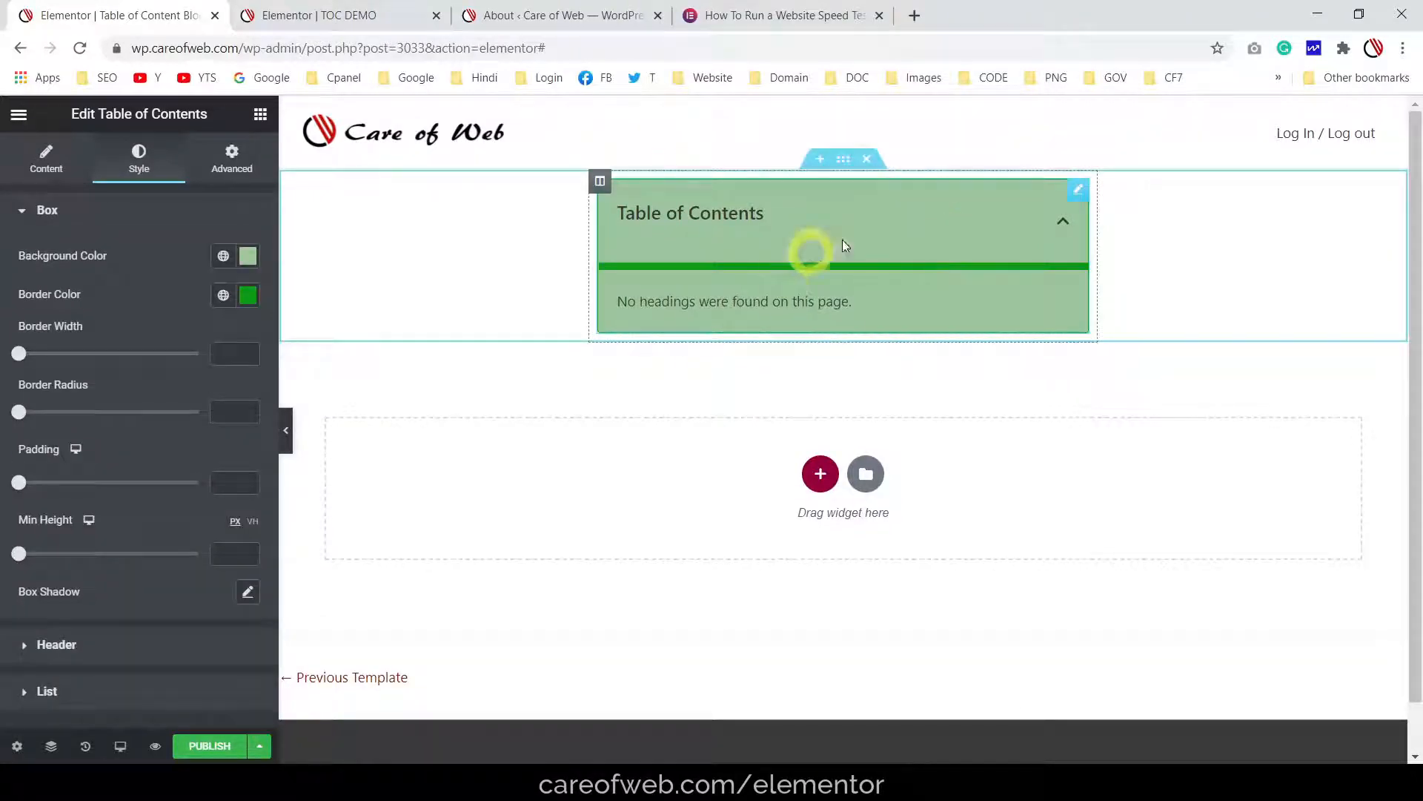
Check the styled Table of Contents block and publish the section template
{"action": "mouse_move", "coordinate": [1081, 199]}
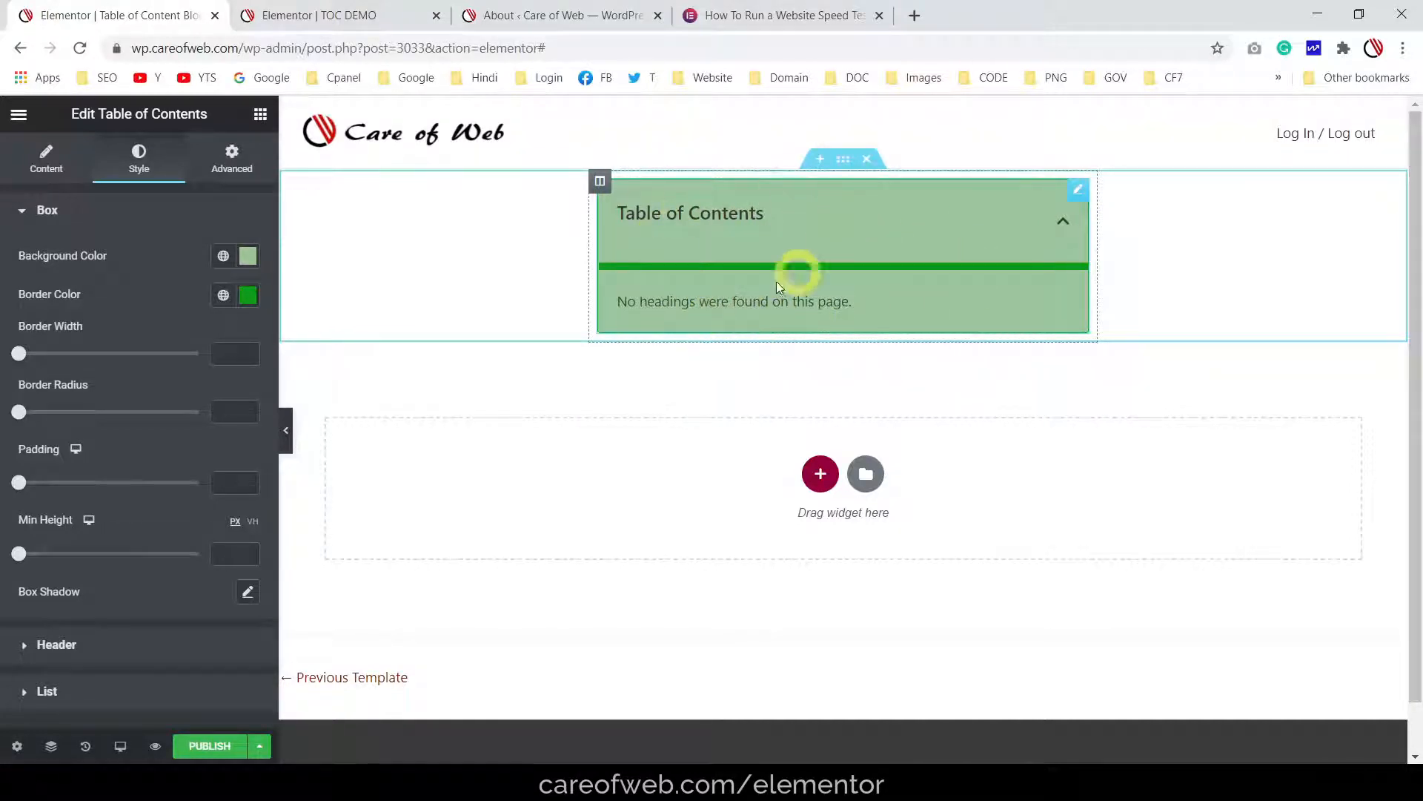
{"action": "scroll", "coordinate": [112, 511], "scroll_direction": "down", "scroll_amount": 2}
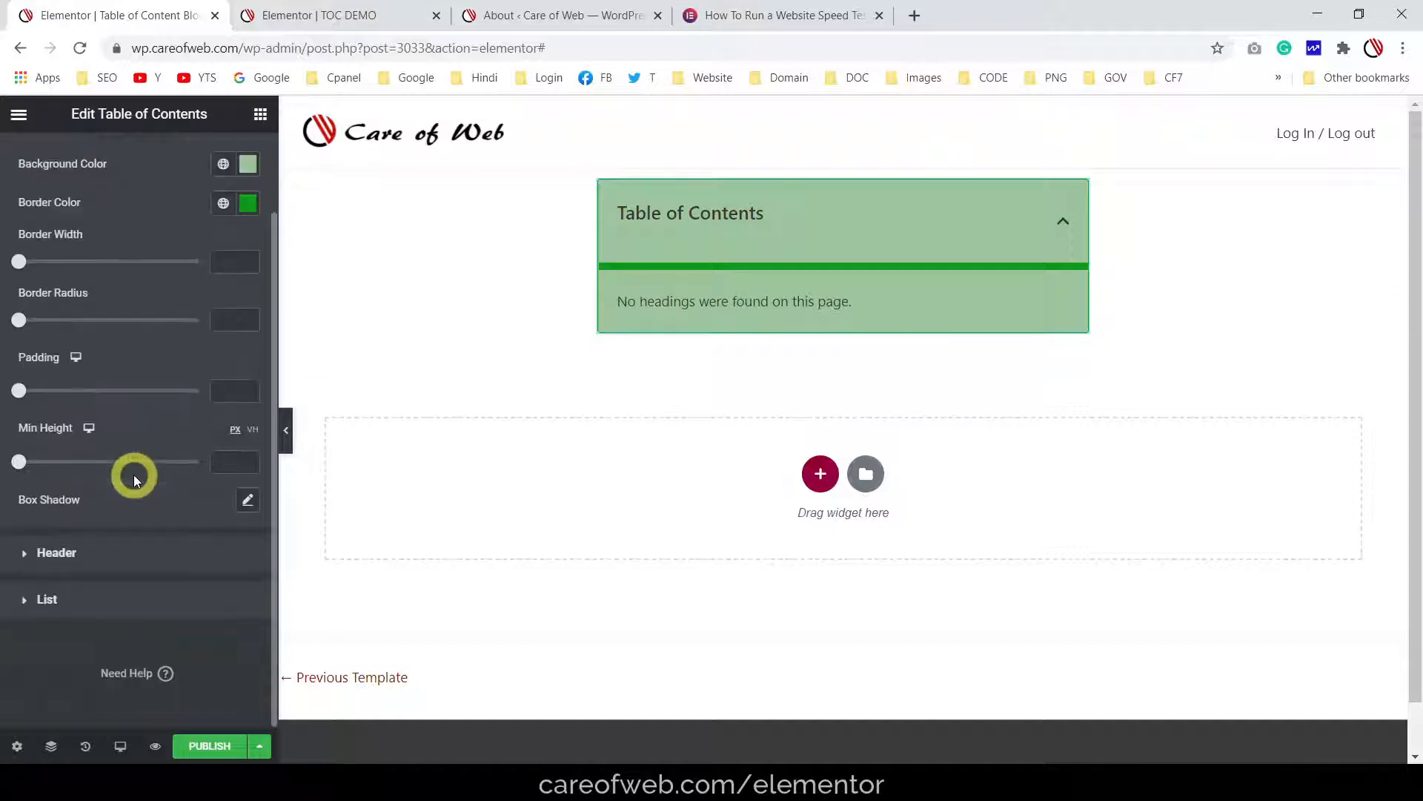
{"action": "scroll", "coordinate": [92, 620], "scroll_direction": "up", "scroll_amount": 2}
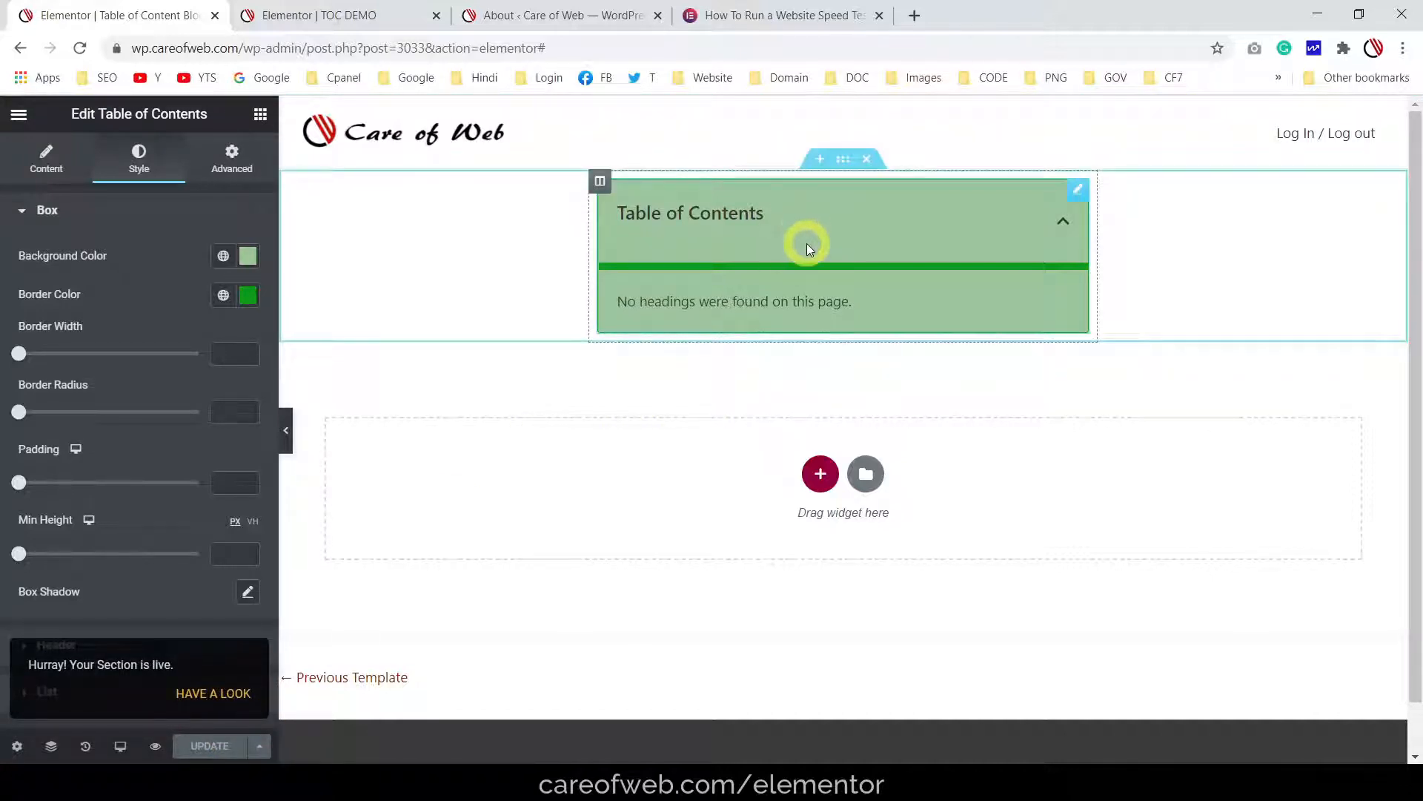
Reload the TOC DEMO post editor and insert the saved "Table of Content Block" template above "Heading 1", importing its document settings
{"action": "left_click", "coordinate": [363, 11]}
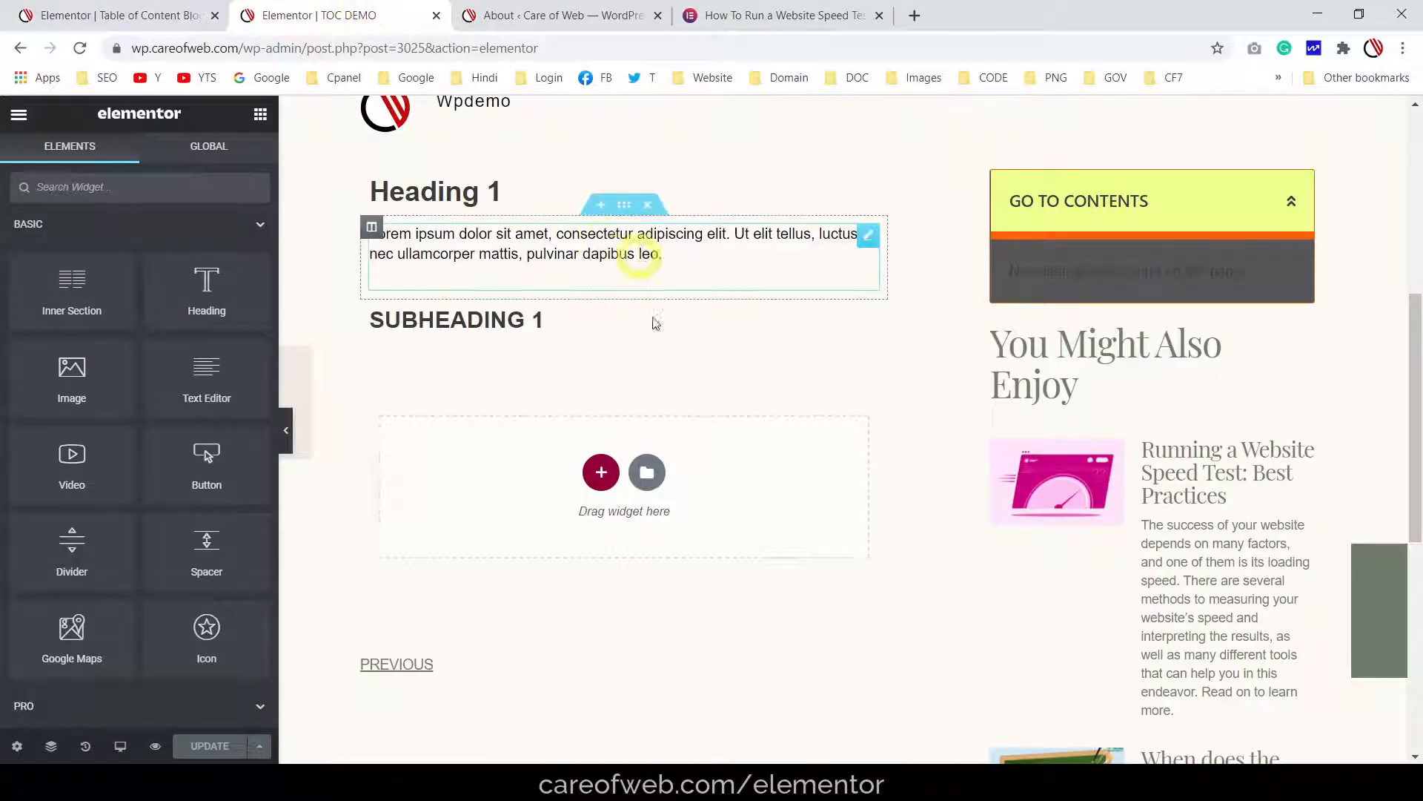
{"action": "left_click", "coordinate": [80, 49]}
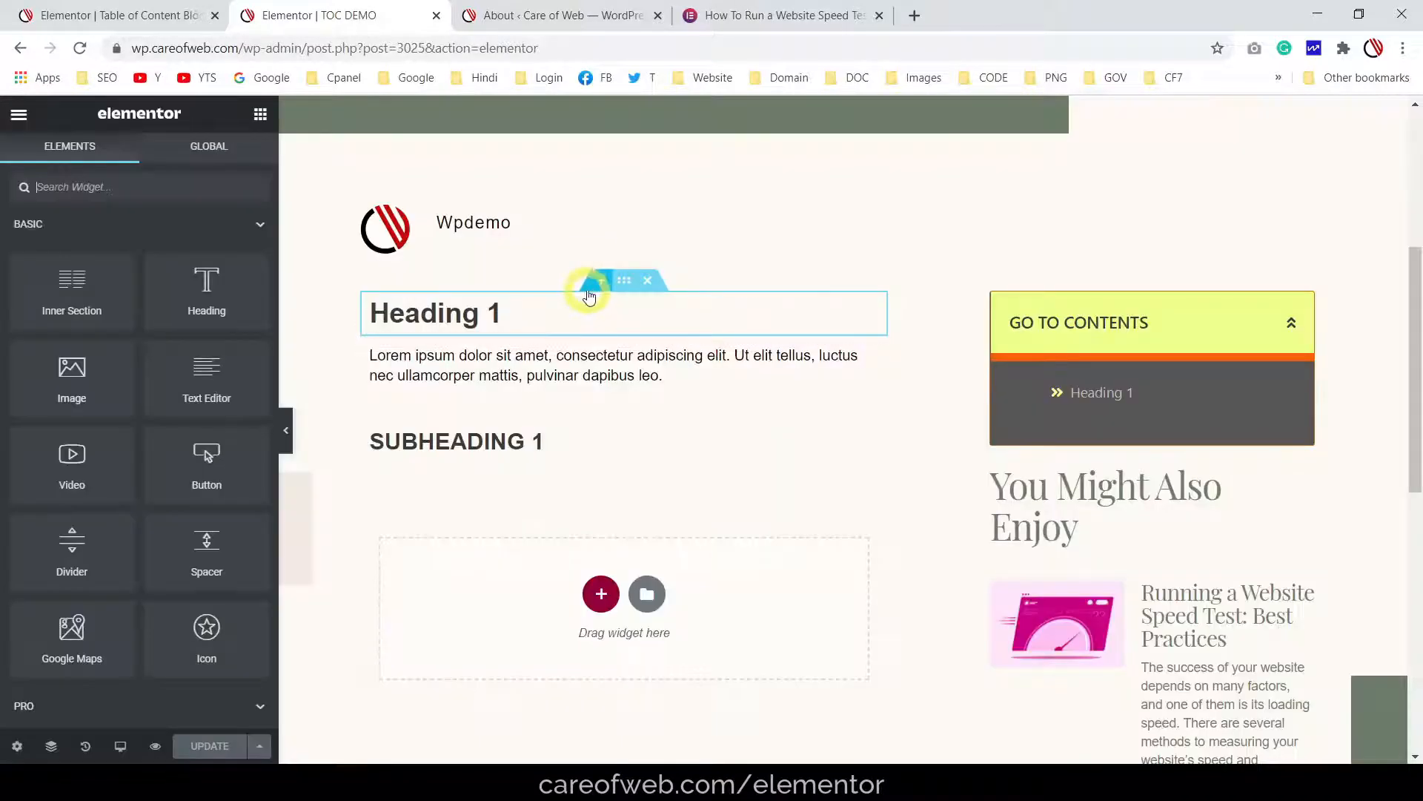
{"action": "left_click", "coordinate": [601, 280]}
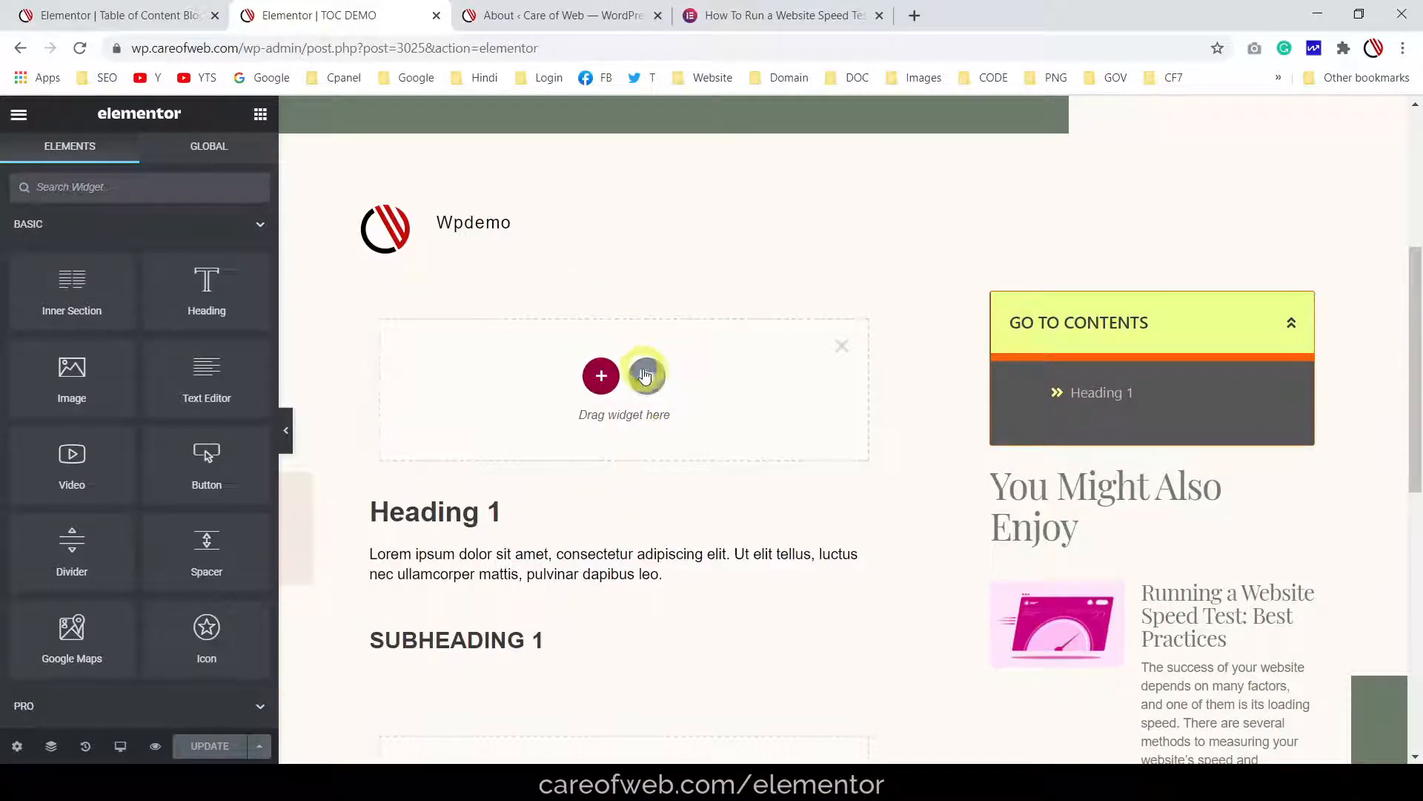
{"action": "left_click", "coordinate": [647, 375]}
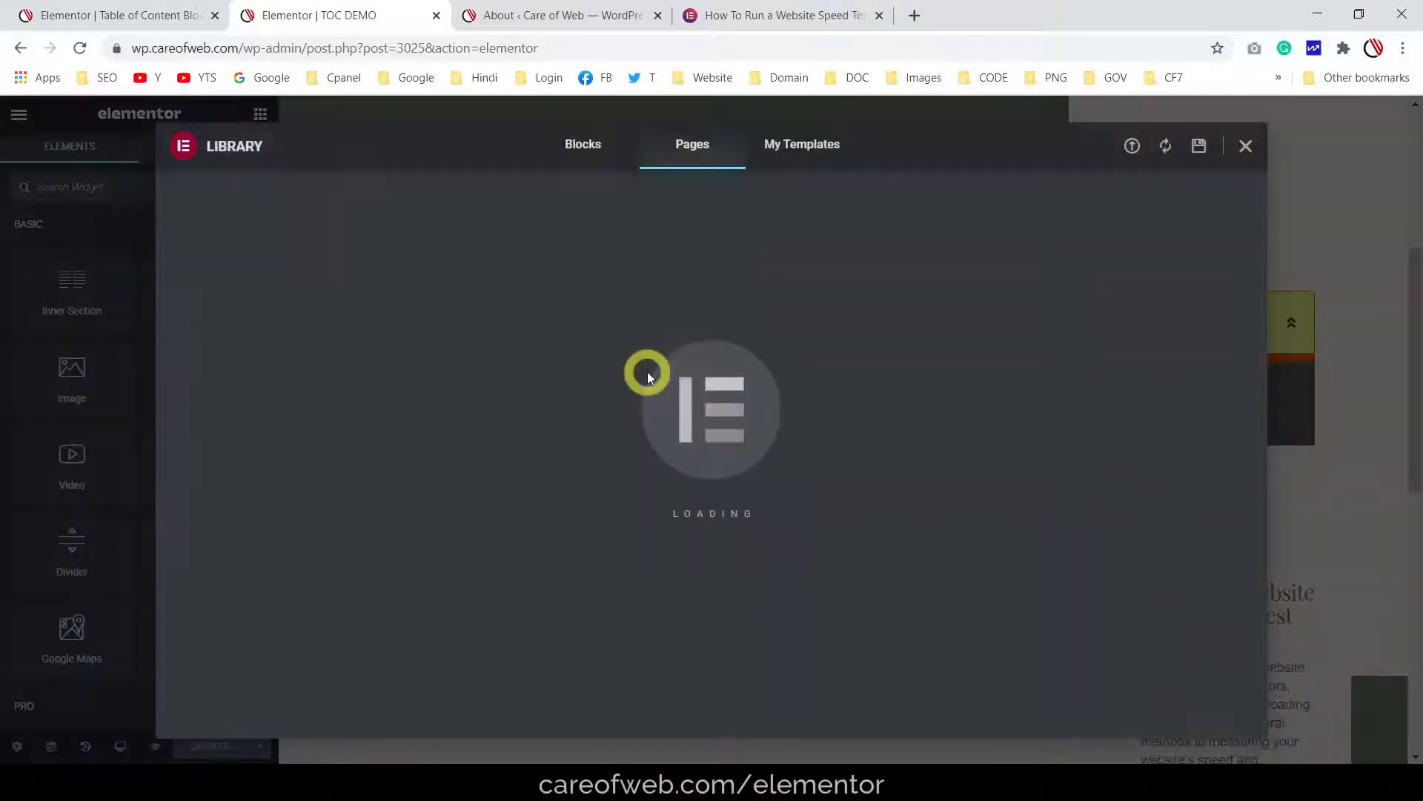
{"action": "left_click", "coordinate": [806, 146]}
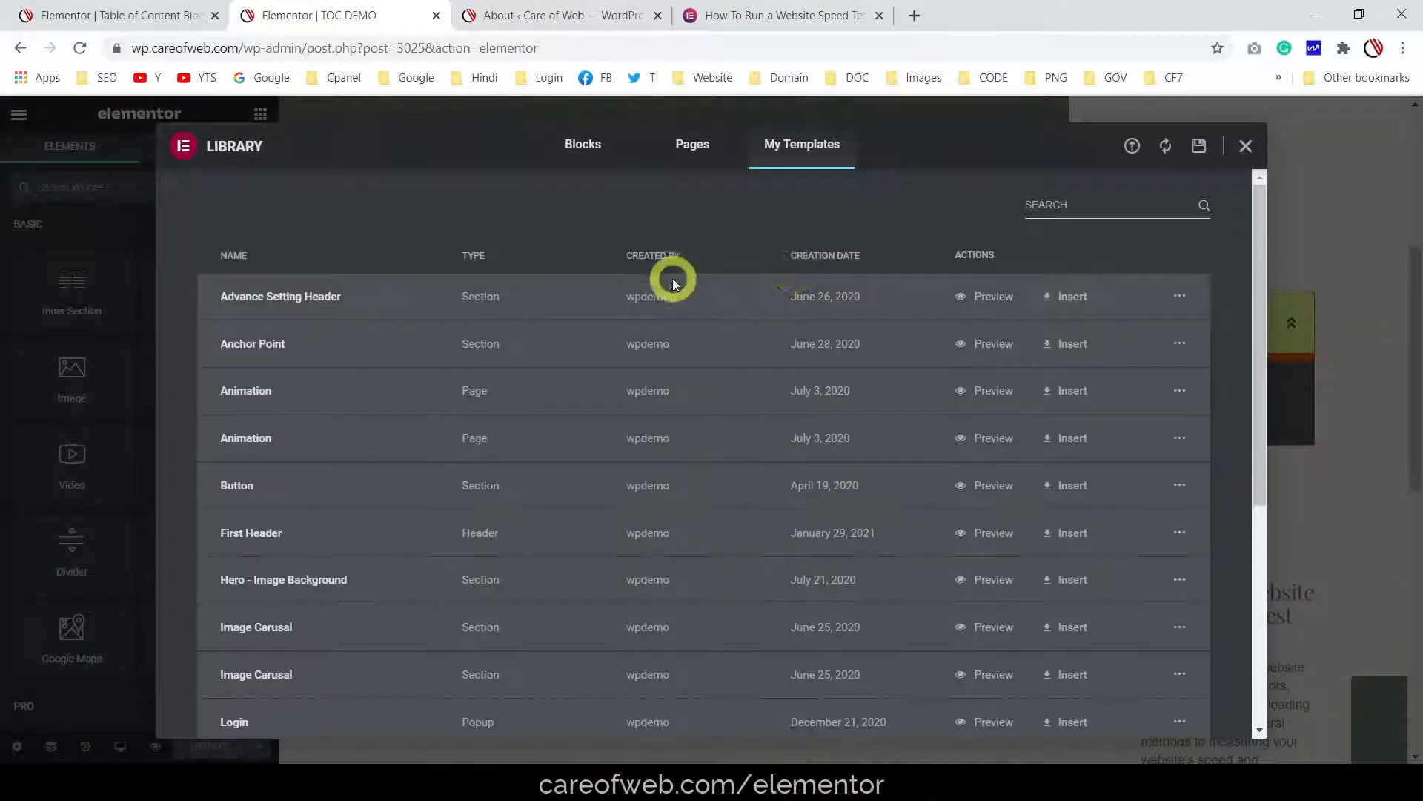
{"action": "scroll", "coordinate": [357, 576], "scroll_direction": "down", "scroll_amount": 5}
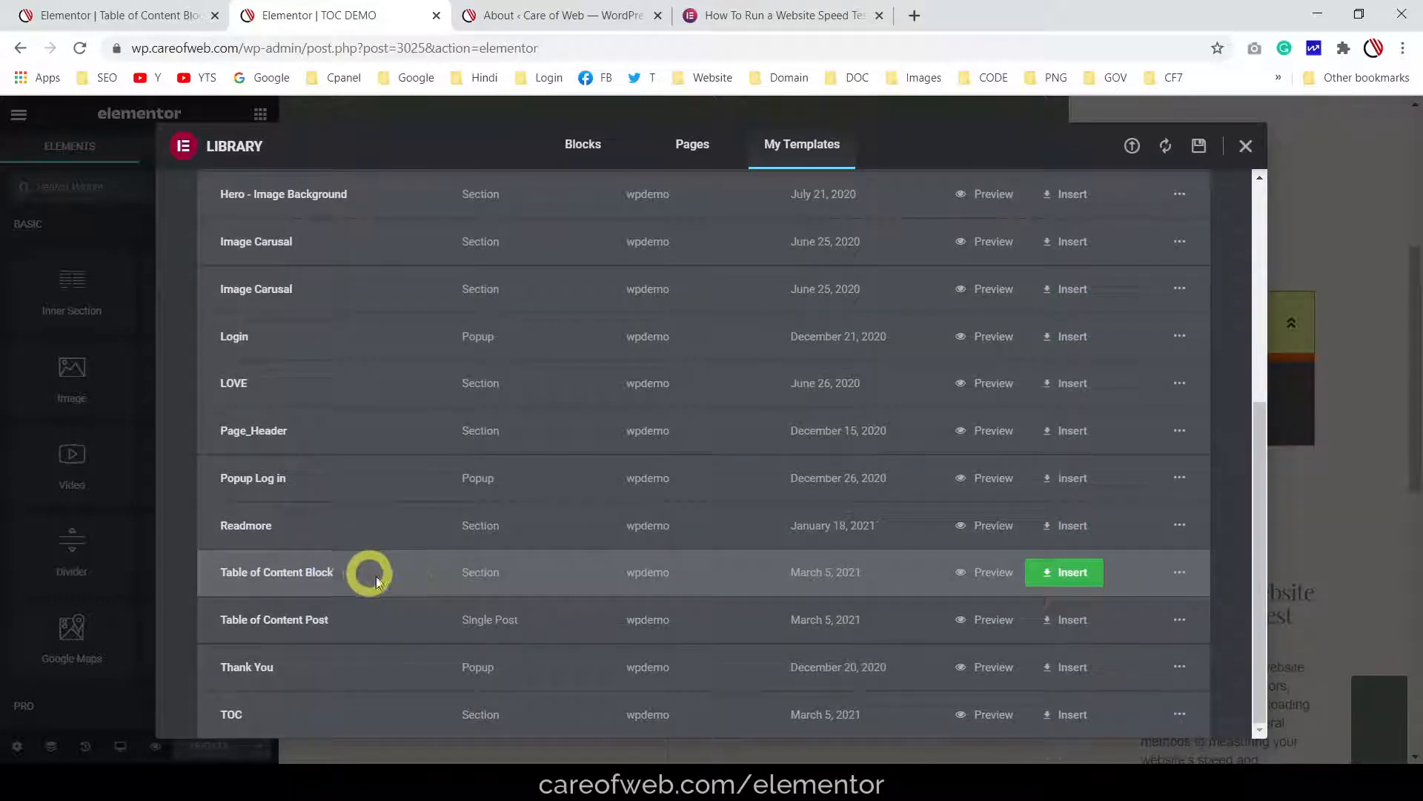
{"action": "left_click", "coordinate": [1074, 575]}
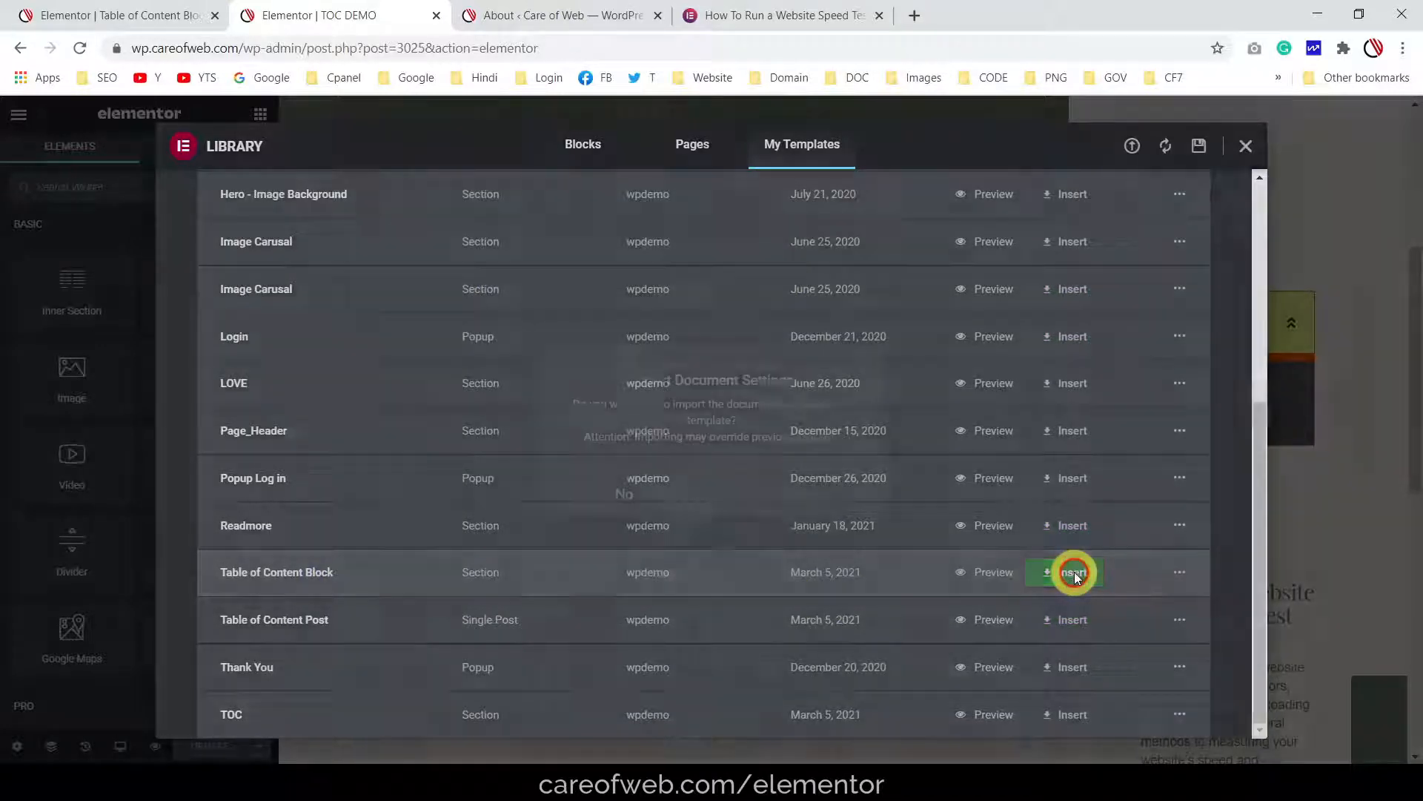
{"action": "left_click", "coordinate": [819, 497]}
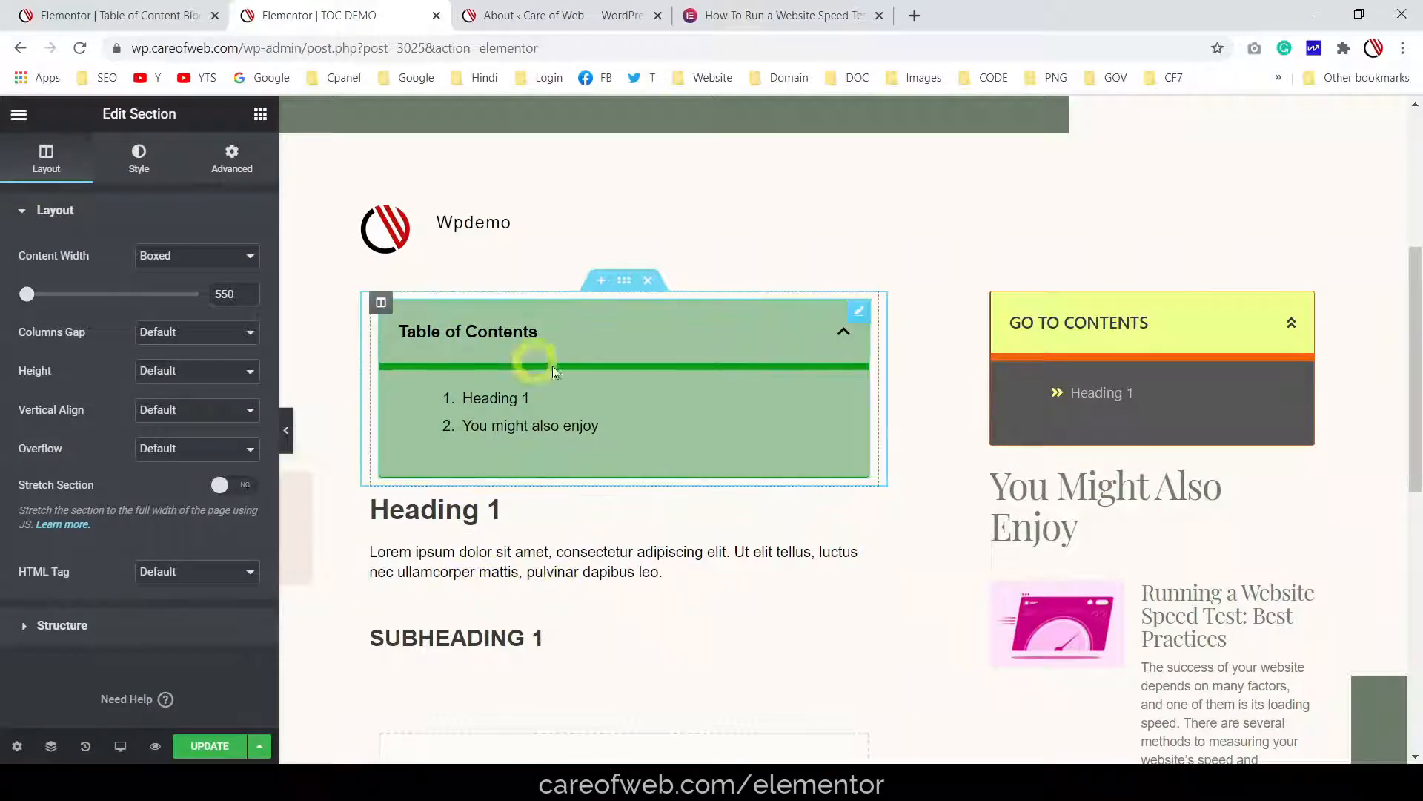
Examine the inserted contents block alongside the sidebar contents list across the full-width post, with the editing panel temporarily hidden
{"action": "left_click", "coordinate": [286, 436]}
{"action": "scroll", "coordinate": [449, 445], "scroll_direction": "down", "scroll_amount": 4}
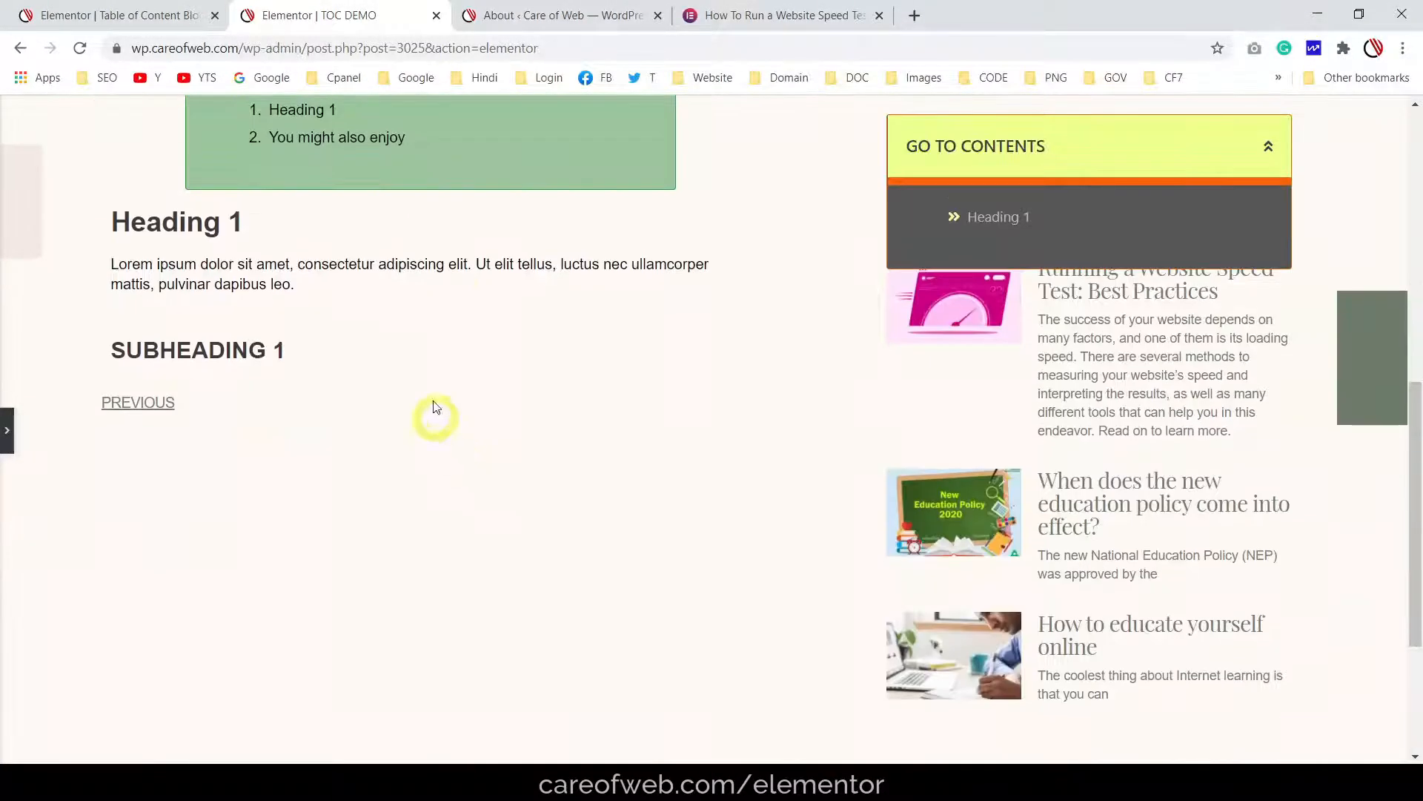
{"action": "scroll", "coordinate": [438, 371], "scroll_direction": "up", "scroll_amount": 2}
{"action": "left_click", "coordinate": [9, 434]}
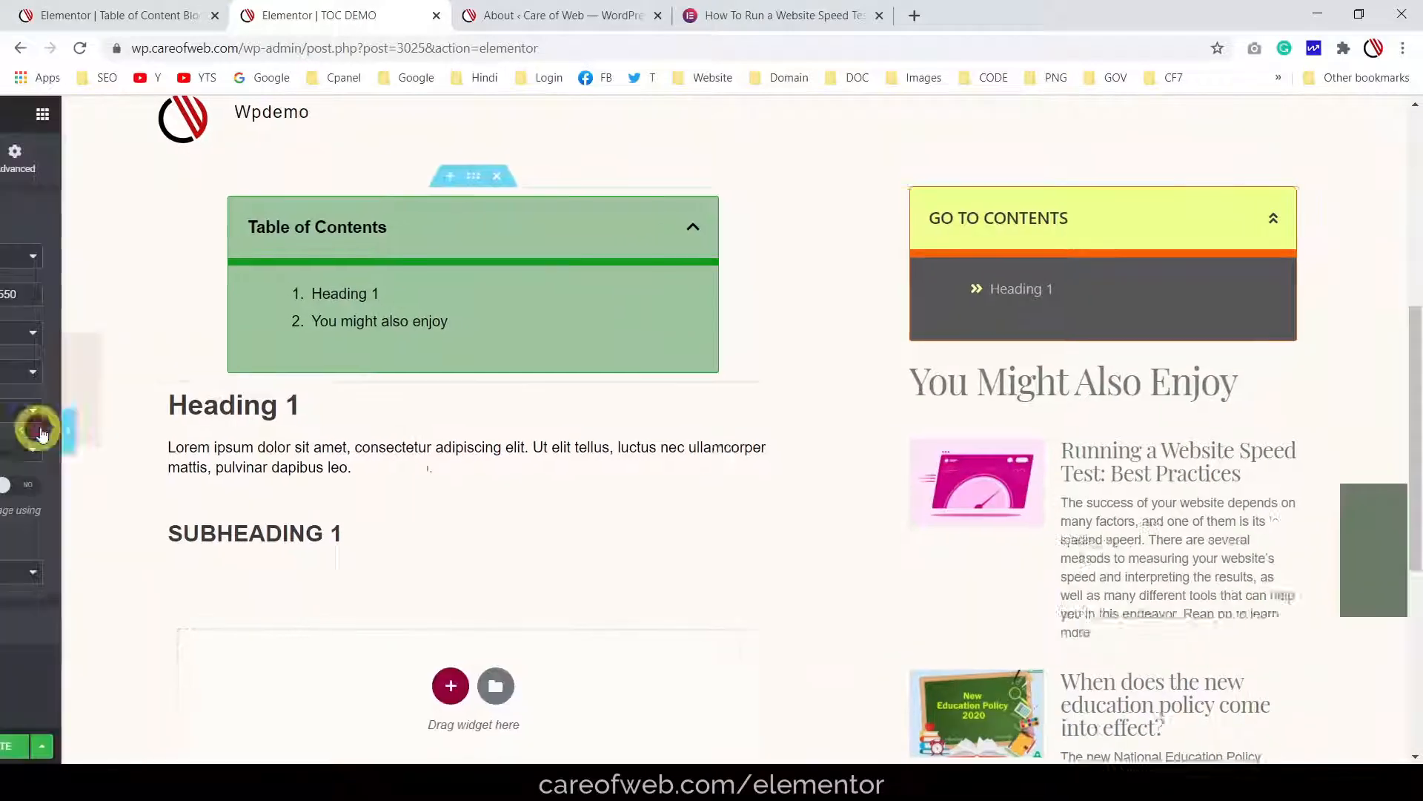